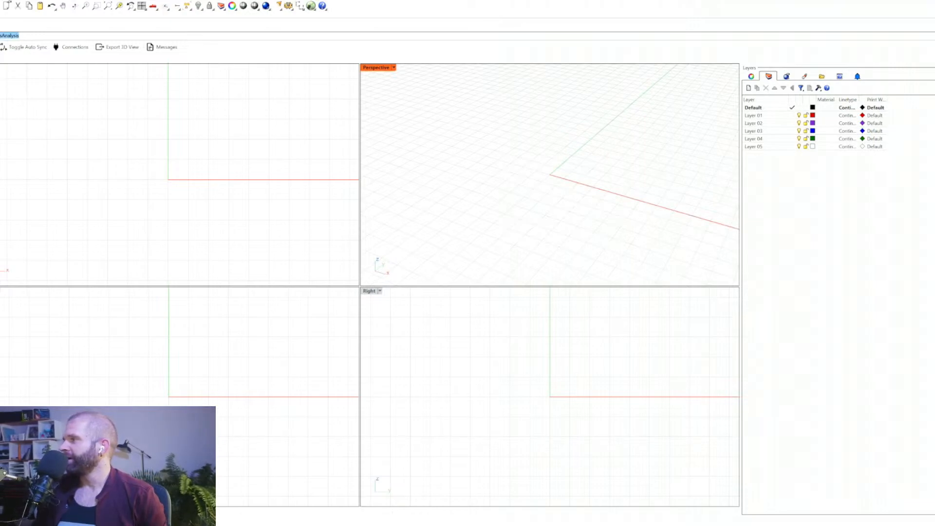
# - Open the recent model sCHEMATIC.3dm and set its Perspective viewport to Shaded display
pyautogui.click(81, 110)
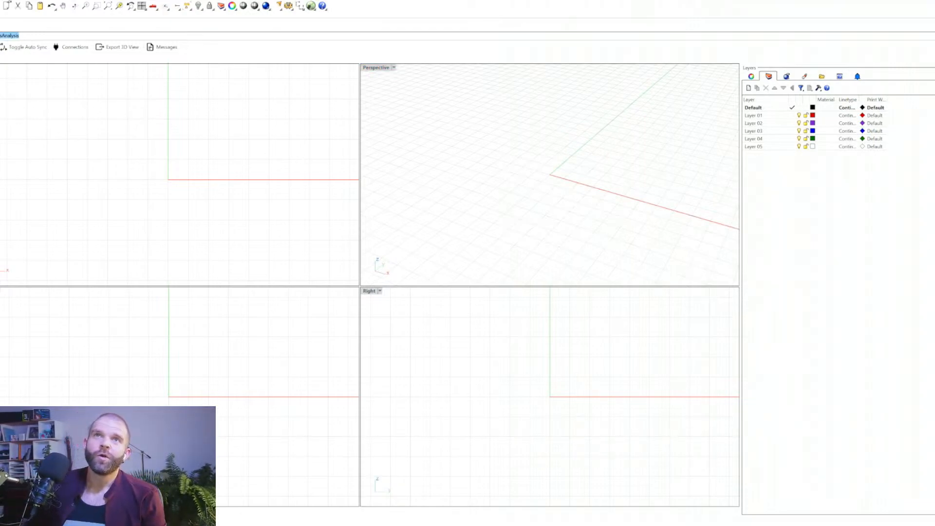
pyautogui.click(0, 0)
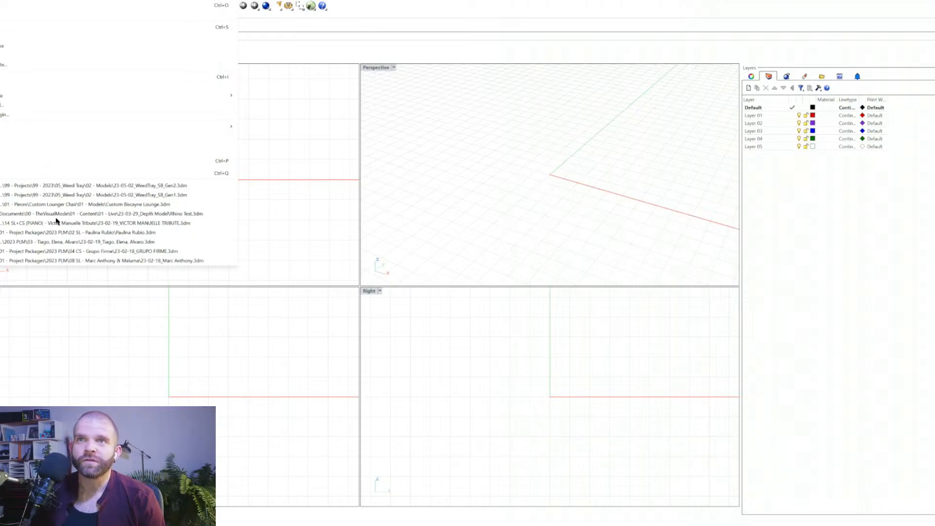
pyautogui.rightClick(397, 514)
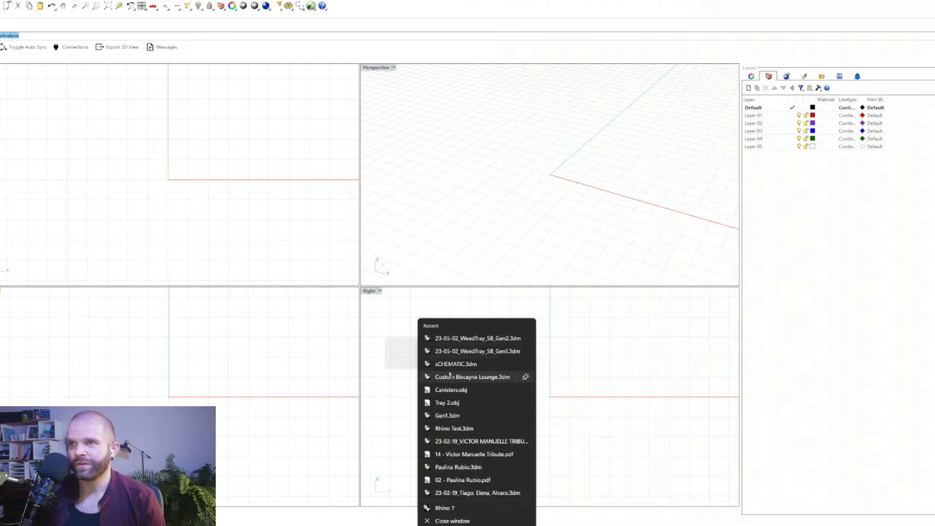
pyautogui.click(451, 368)
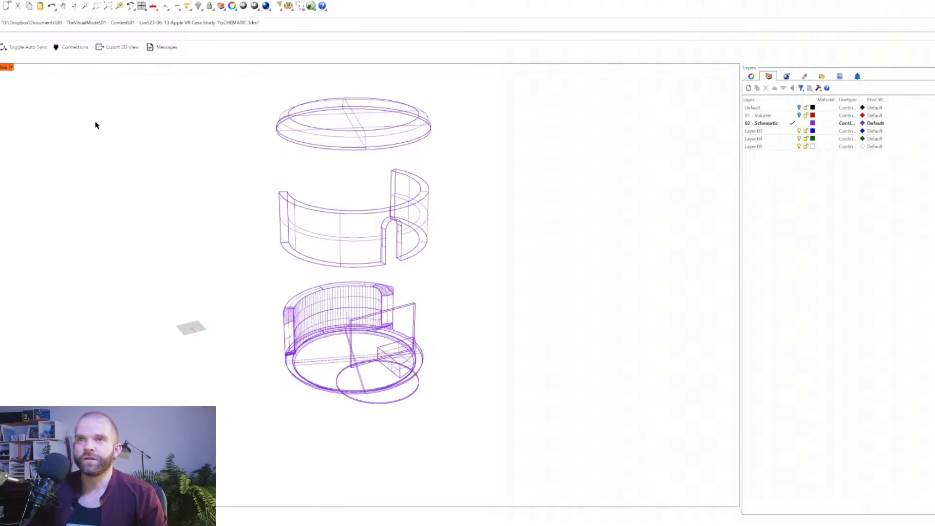
pyautogui.click(10, 68)
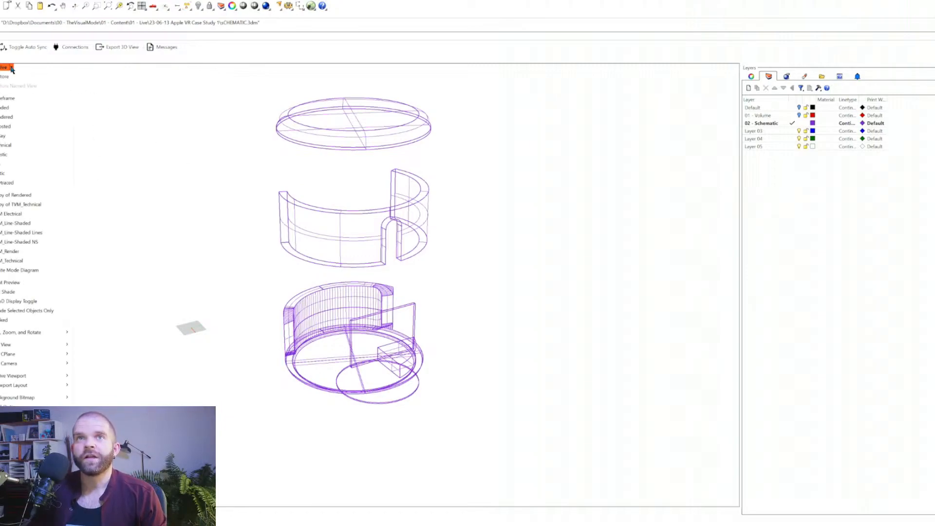
pyautogui.click(19, 108)
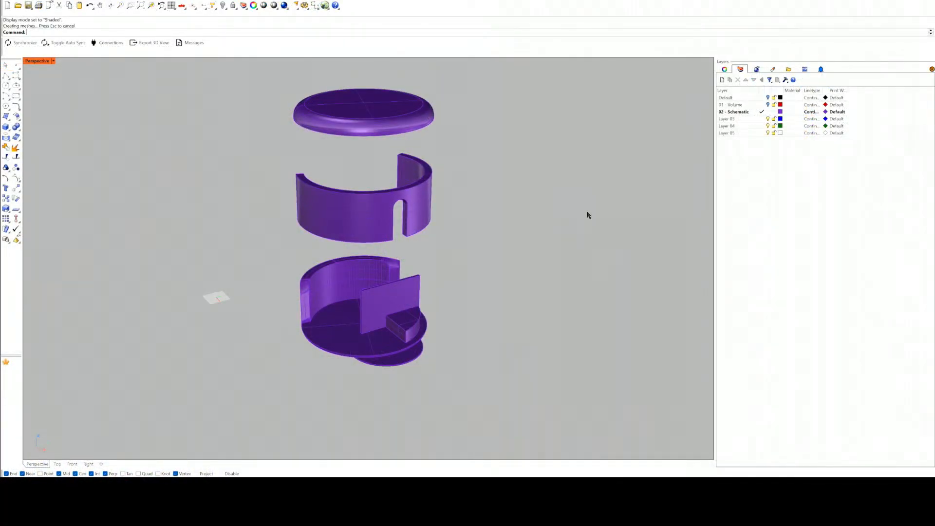
# - Show the Snapshots panel and dock it beneath the Layers panel
pyautogui.write('Snapshots')
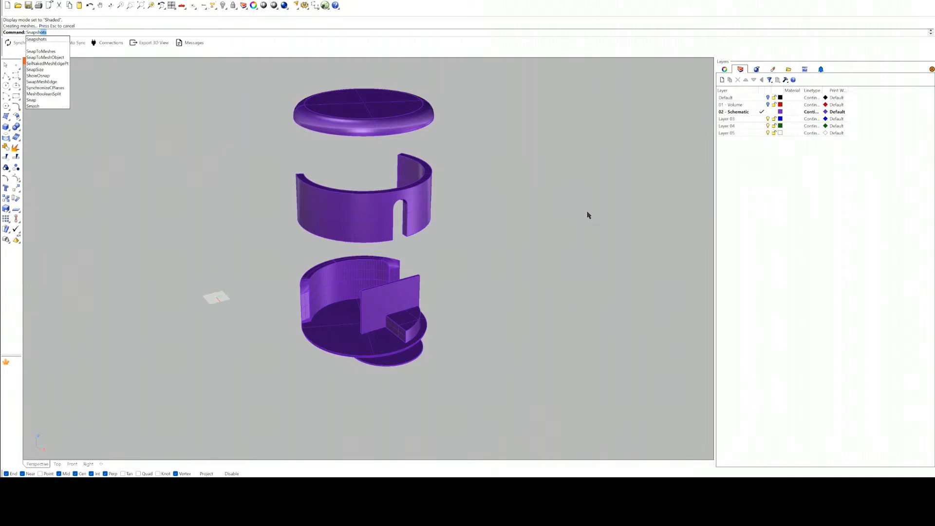
pyautogui.press('Return')
pyautogui.moveTo(587, 212); pyautogui.dragTo(755, 312)
pyautogui.moveTo(639, 210); pyautogui.dragTo(823, 298)
# - Restore Snapshot 01 without saving the current model state as a snapshot
pyautogui.doubleClick(747, 352)
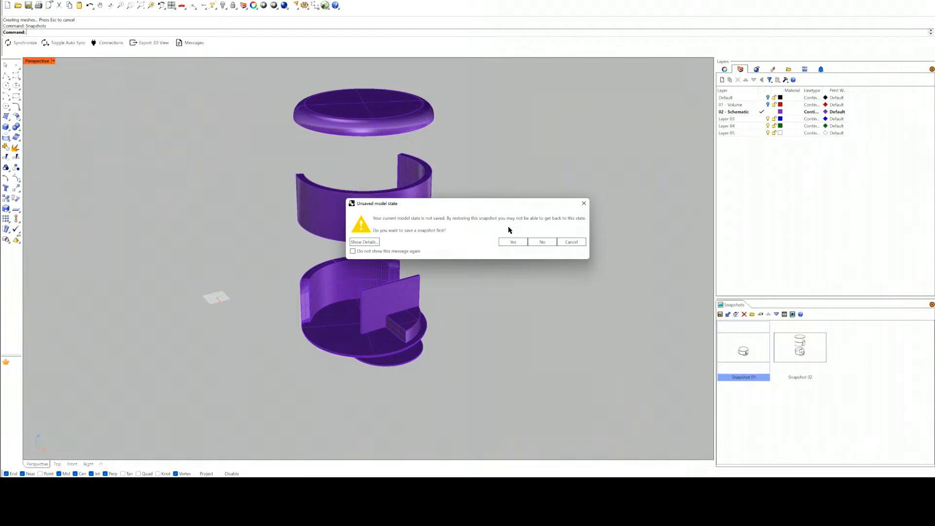
pyautogui.click(539, 245)
pyautogui.scroll(4, 345, 306)
pyautogui.click(400, 374)
pyautogui.click(241, 278)
# - Set the Perspective viewport to the TVM_Line-Shaded display mode and view the assembled building from several sides
pyautogui.click(53, 60)
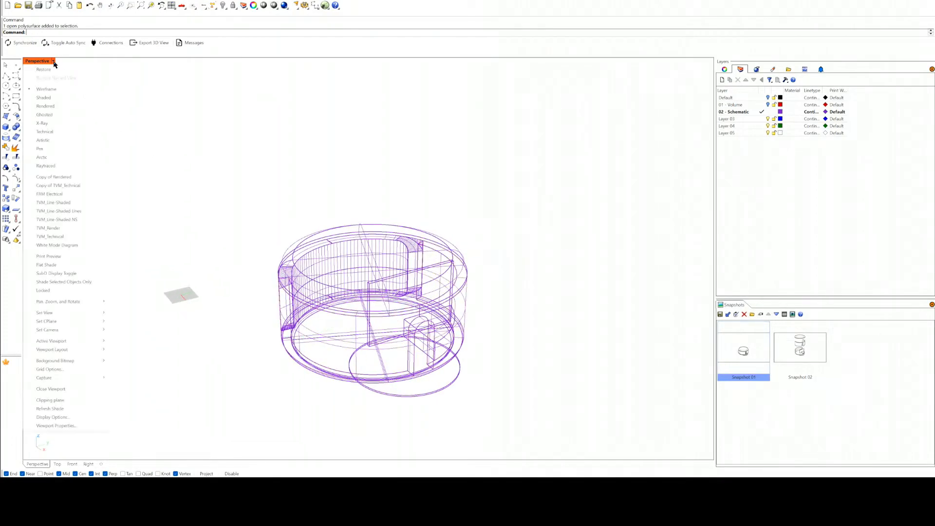
pyautogui.click(73, 205)
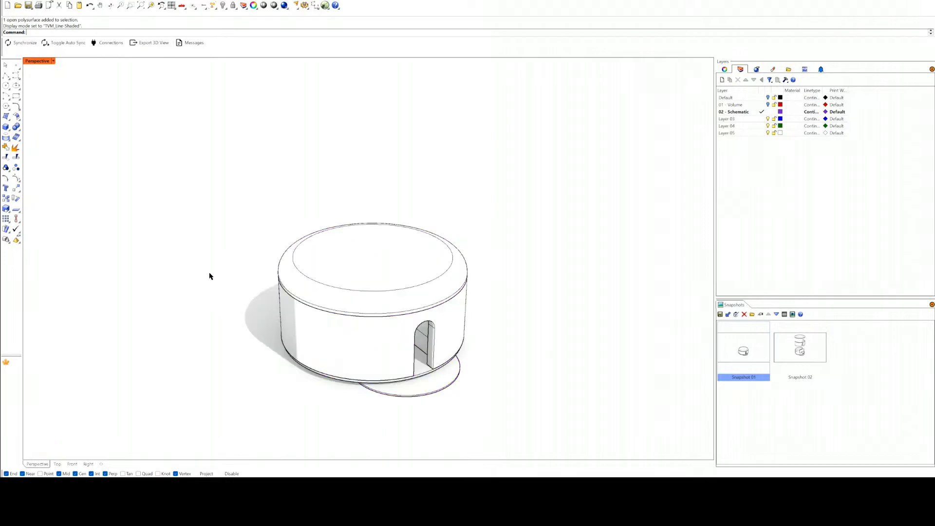
pyautogui.moveTo(228, 294); pyautogui.dragTo(225, 323, button='right')
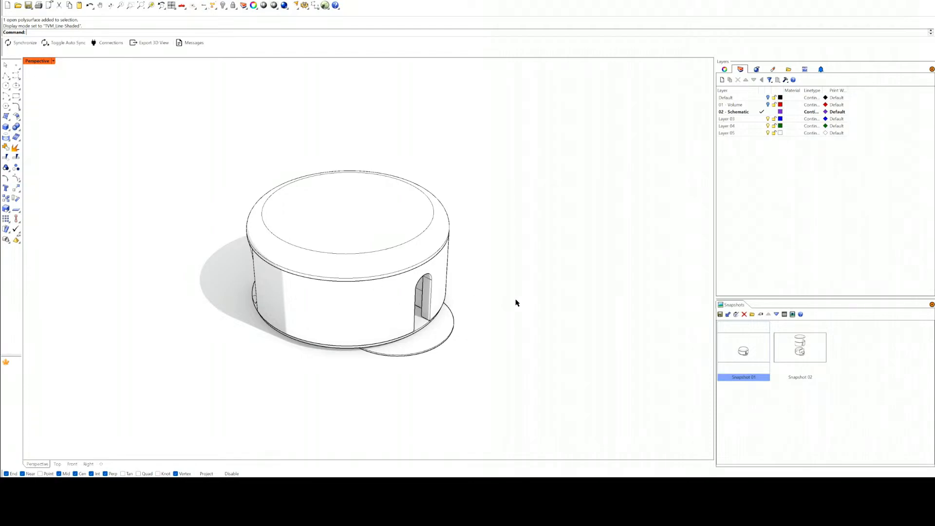
pyautogui.moveTo(354, 315); pyautogui.dragTo(378, 307, button='right')
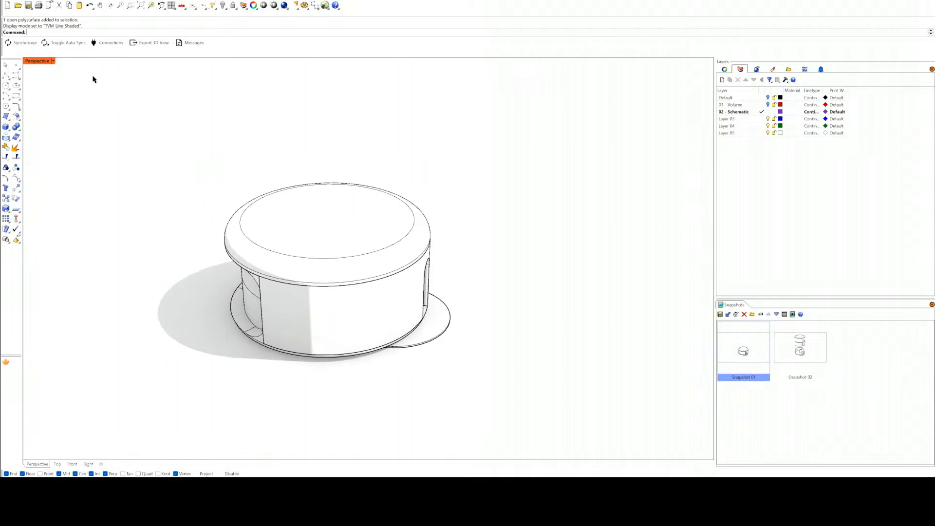
# - Set the Perspective viewport to Shaded display and view the assembled building up close
pyautogui.click(53, 60)
pyautogui.click(75, 100)
pyautogui.moveTo(180, 280); pyautogui.dragTo(250, 255, button='right')
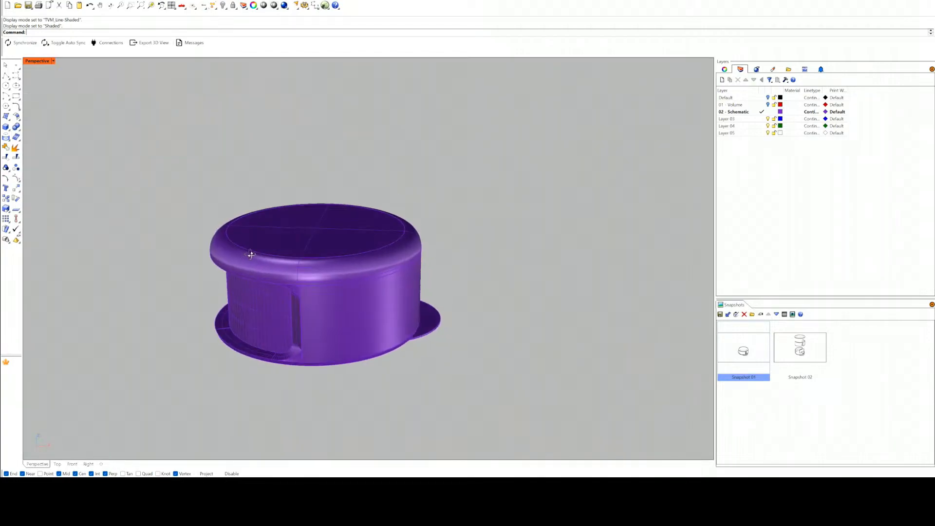
pyautogui.scroll(4, 292, 318)
pyautogui.moveTo(307, 308); pyautogui.dragTo(454, 157, button='right')
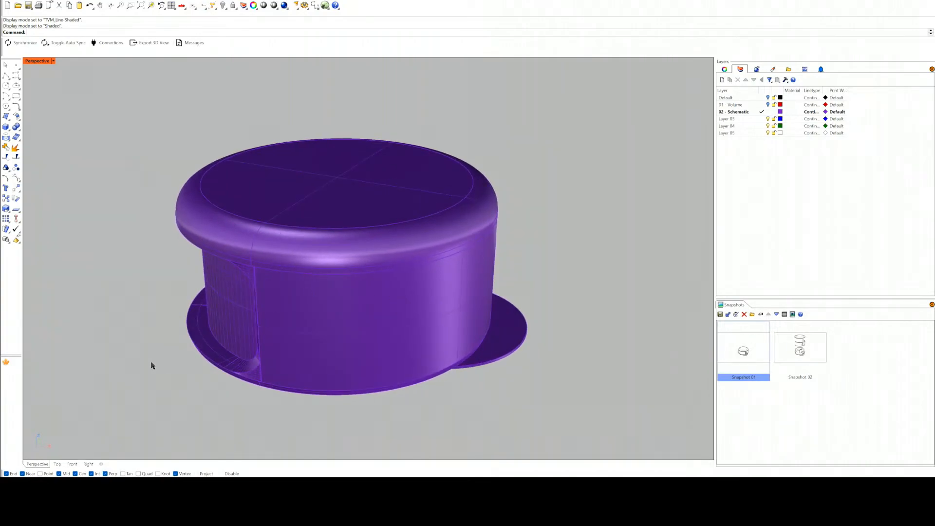
# - Create a landscape Tabloid (11" x 17") layout page named Page 1 with the Rhino PDF printer and one initial detail
pyautogui.write('Layout')
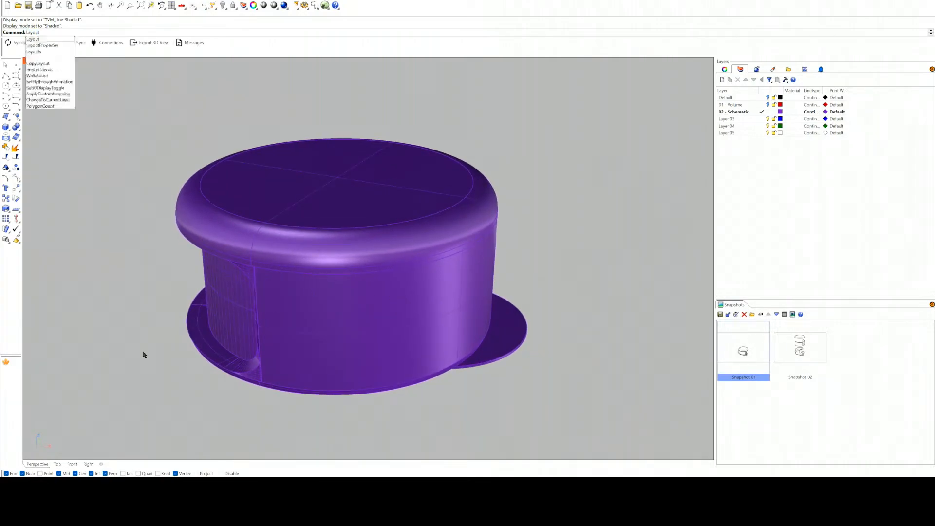
pyautogui.press('Return')
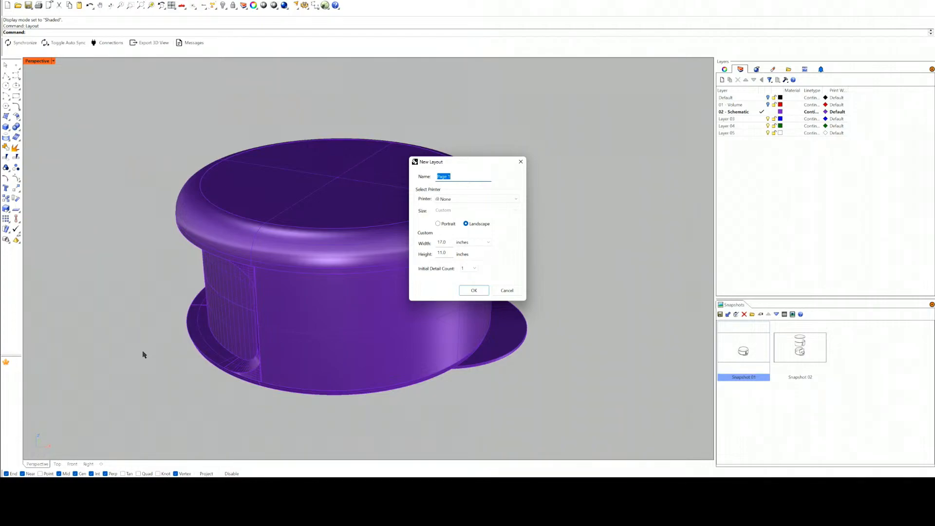
pyautogui.click(448, 199)
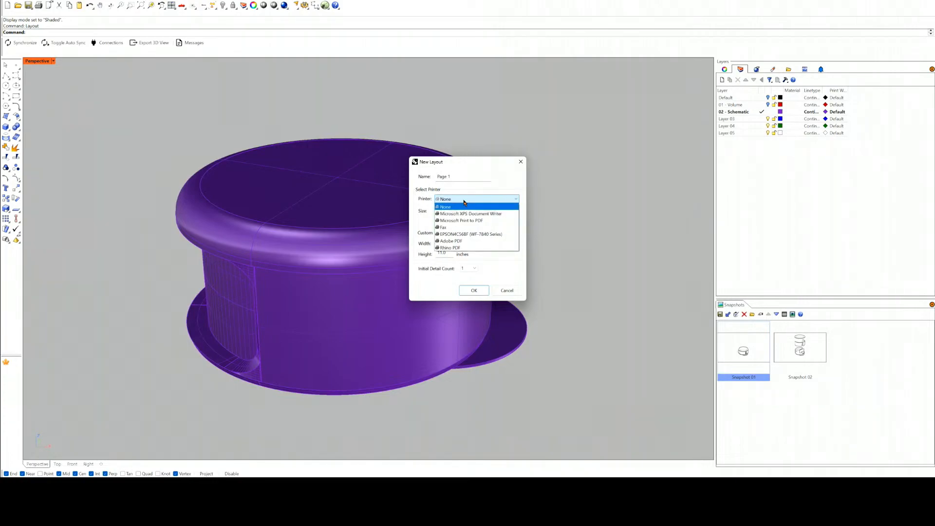
pyautogui.click(429, 188)
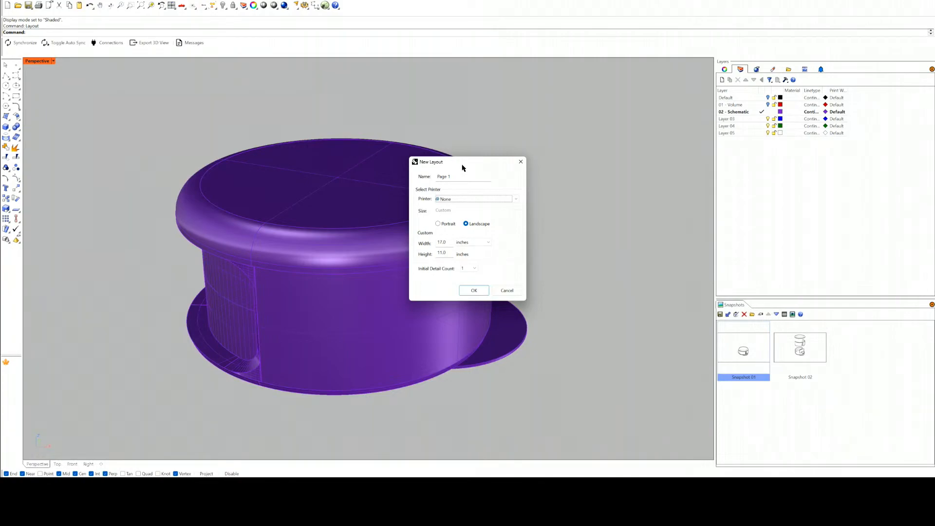
pyautogui.click(466, 199)
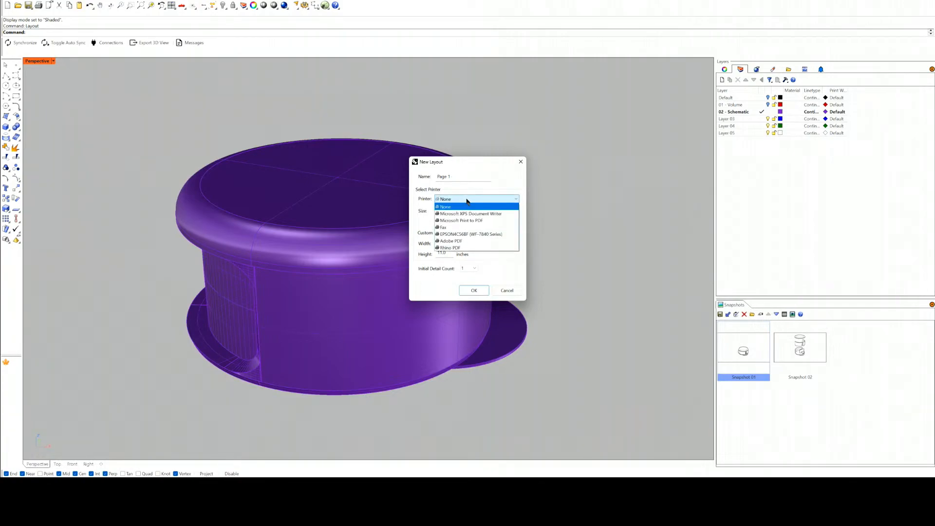
pyautogui.click(468, 248)
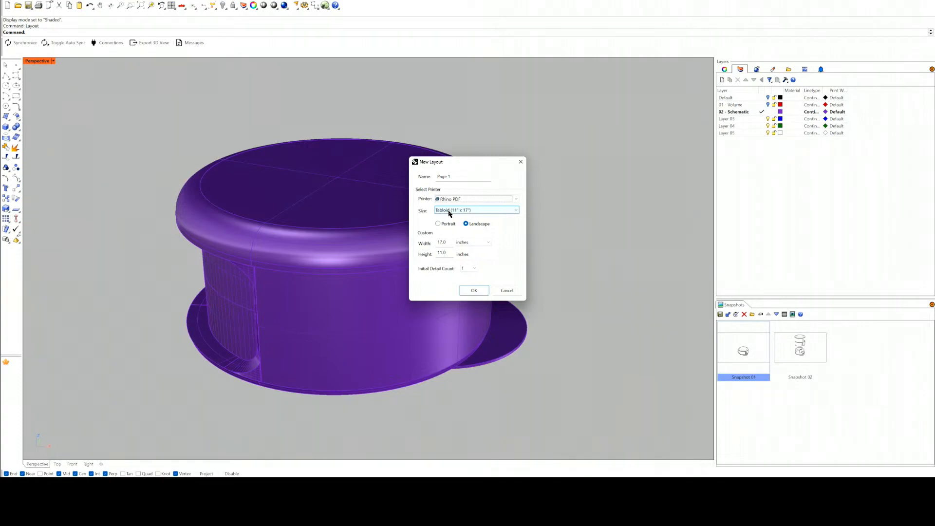
pyautogui.click(468, 224)
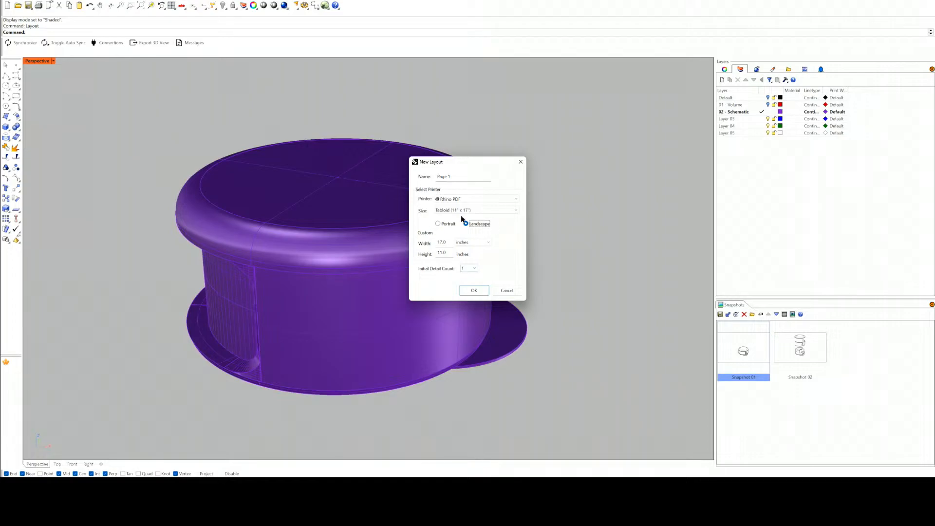
pyautogui.click(461, 289)
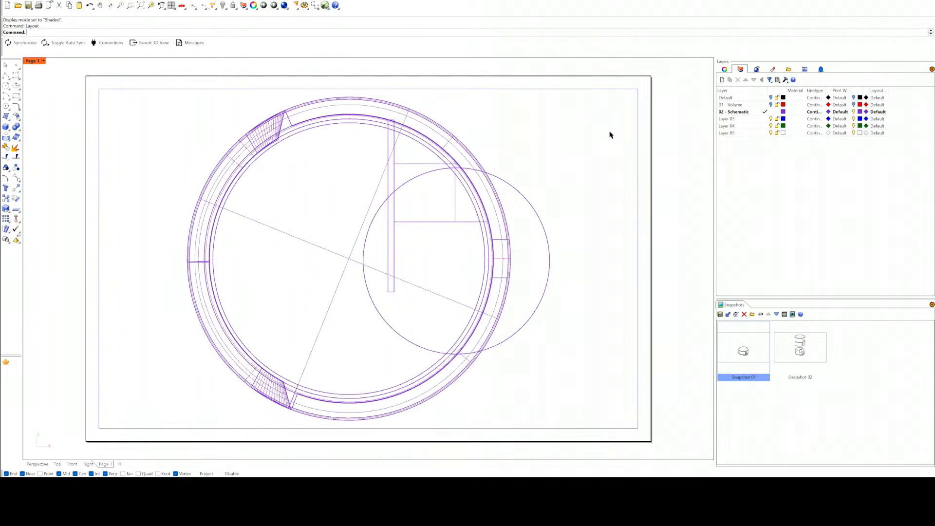
# - Examine the detail view's frame on the layout page by selecting it, and clear the selection
pyautogui.click(637, 100)
pyautogui.click(654, 162)
pyautogui.click(610, 89)
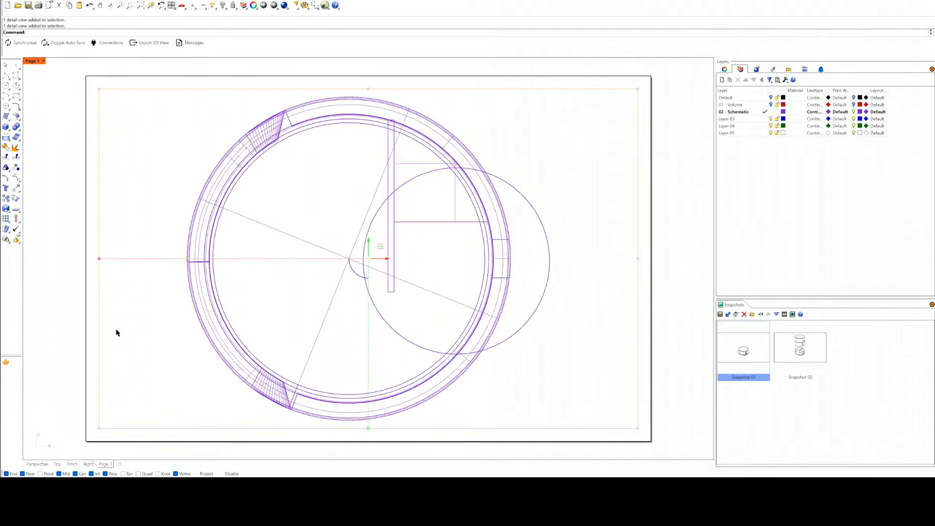
pyautogui.click(520, 418)
pyautogui.click(571, 428)
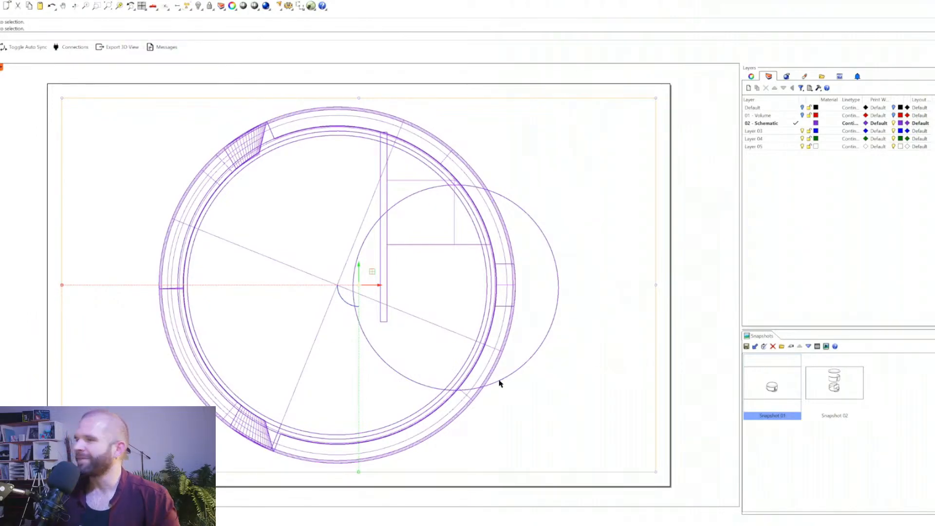
pyautogui.click(623, 449)
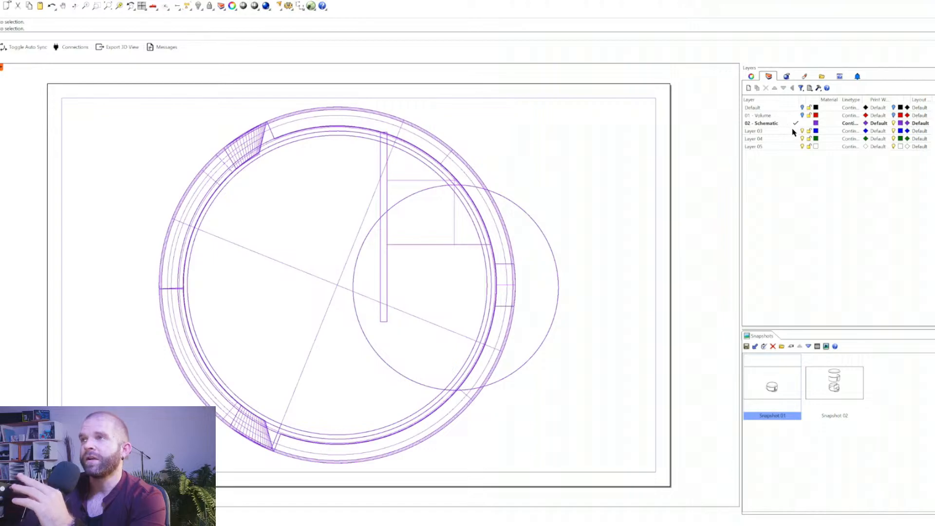
# - Make Layer 04 the current layer and rename it "99 - Detail"
pyautogui.click(793, 142)
pyautogui.click(795, 139)
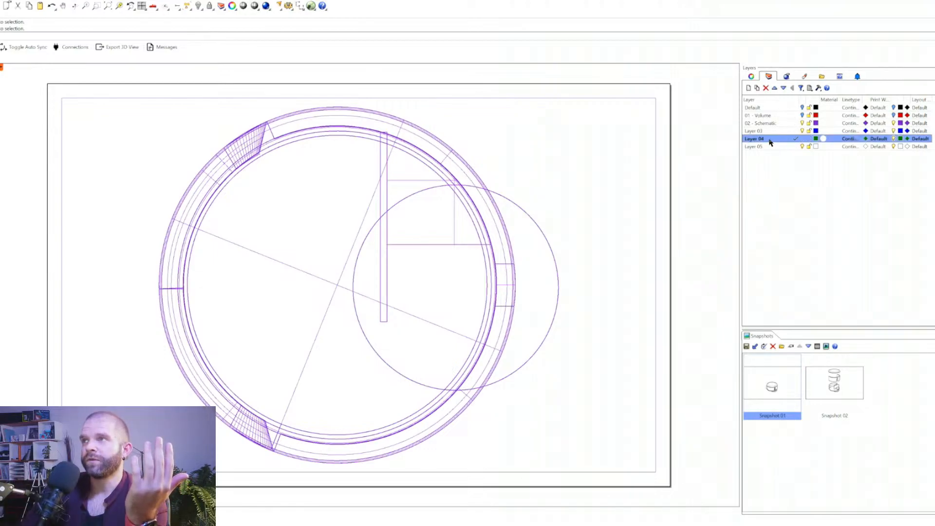
pyautogui.click(758, 140)
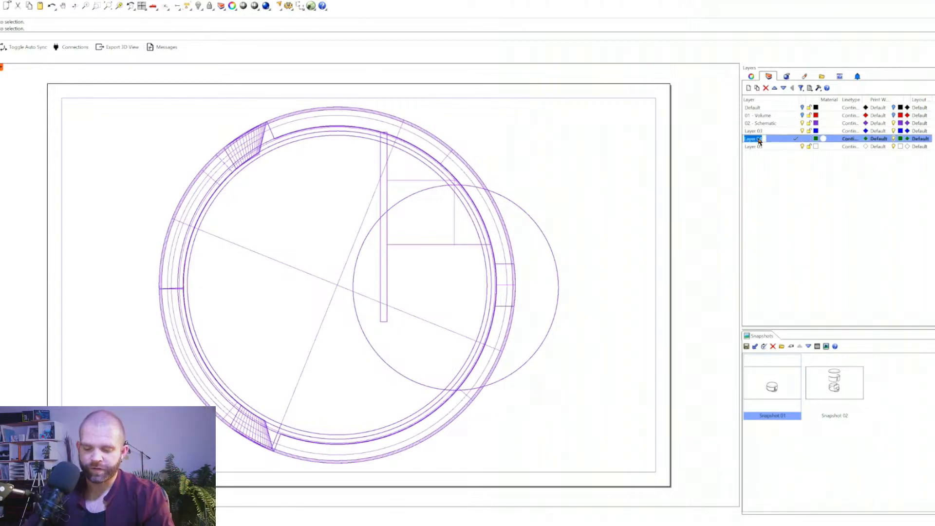
pyautogui.write('0')
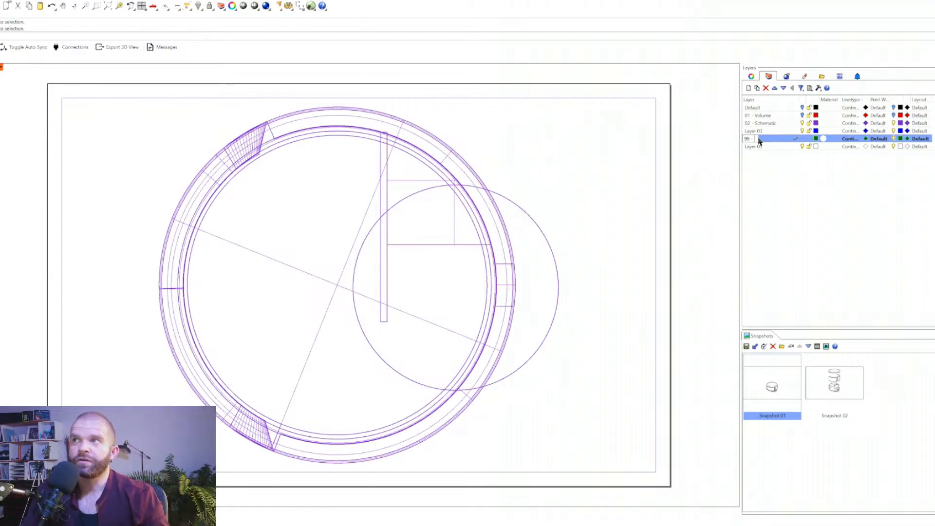
pyautogui.press('capslock')
pyautogui.press('capslock')
pyautogui.write('D')
pyautogui.press('capslock')
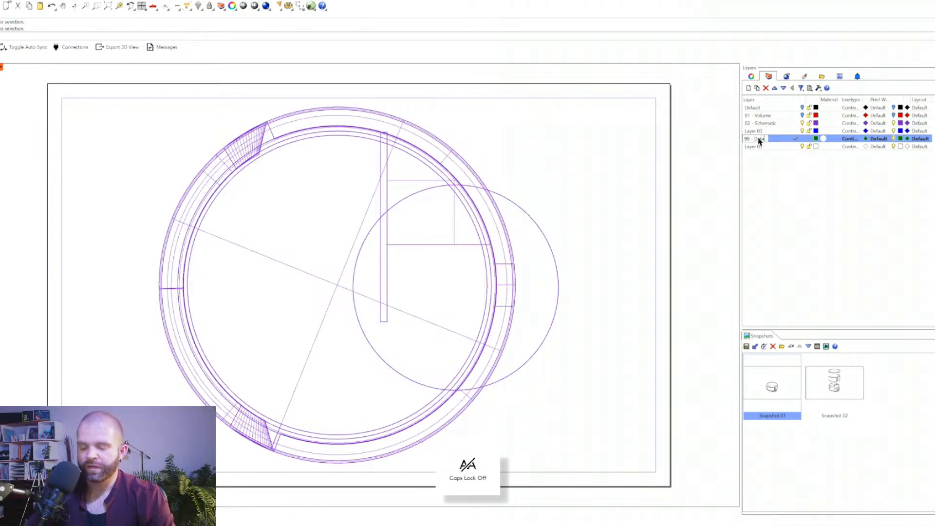
pyautogui.write('etail')
pyautogui.press('Return')
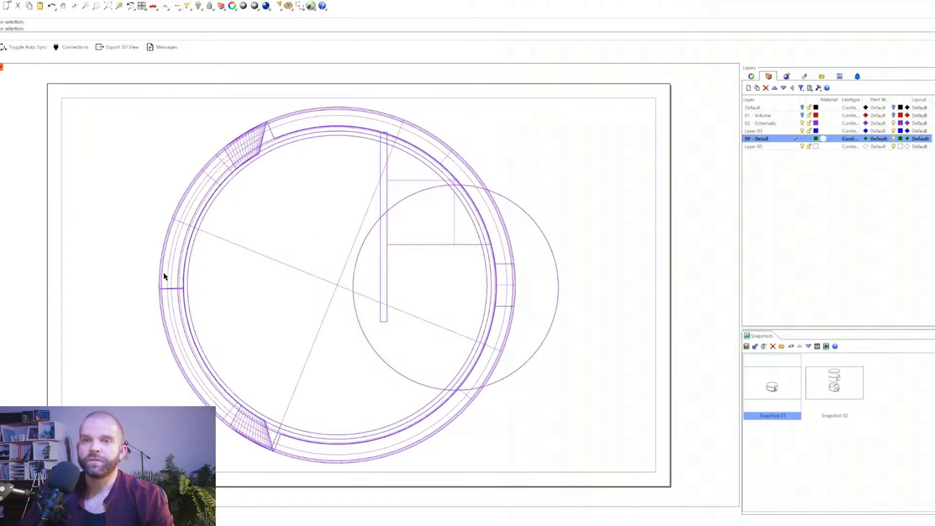
# - Assign the layout page's detail view to the 99 - Detail layer
pyautogui.click(655, 195)
pyautogui.click(750, 77)
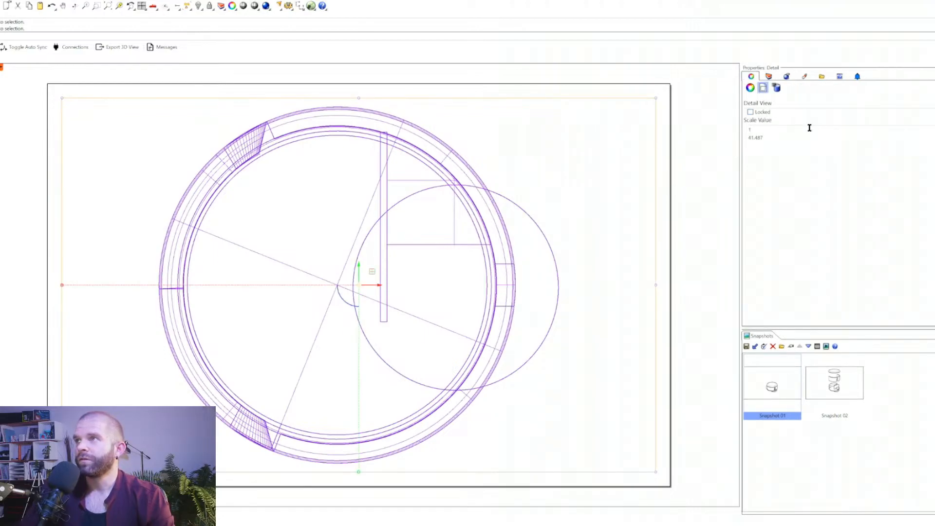
pyautogui.click(750, 89)
pyautogui.click(881, 130)
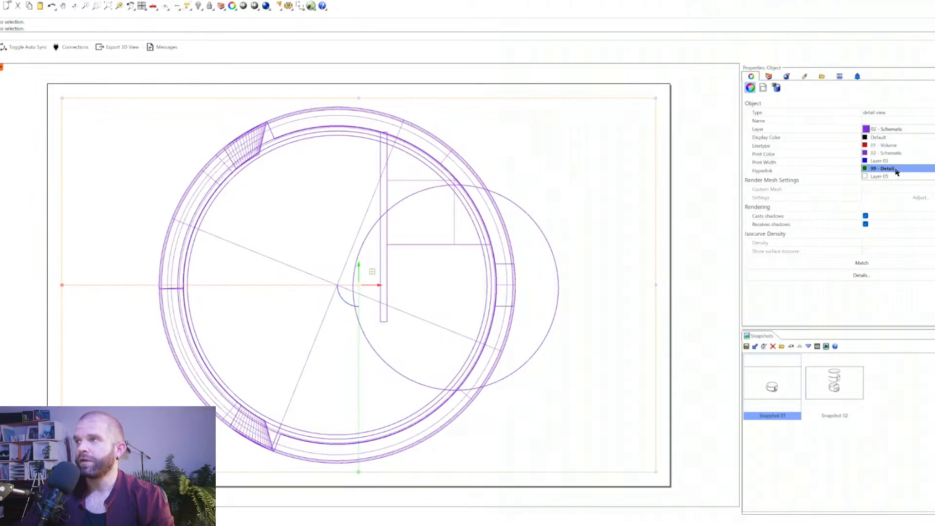
pyautogui.click(882, 168)
pyautogui.click(768, 77)
pyautogui.click(682, 166)
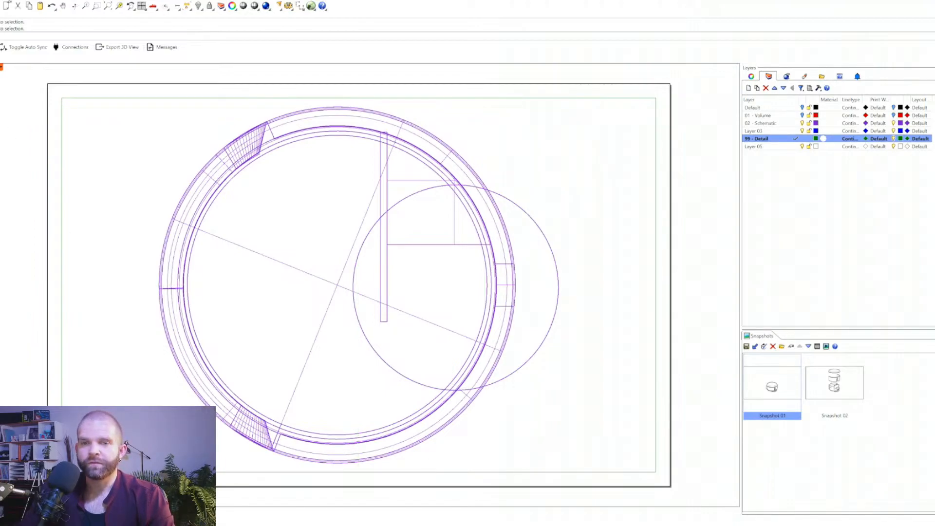
# - Return to model space and examine the building in the maximized perspective view, then in the plan and elevation viewports
pyautogui.click(10, 510)
pyautogui.scroll(-2, 367, 324)
pyautogui.scroll(4, 334, 323)
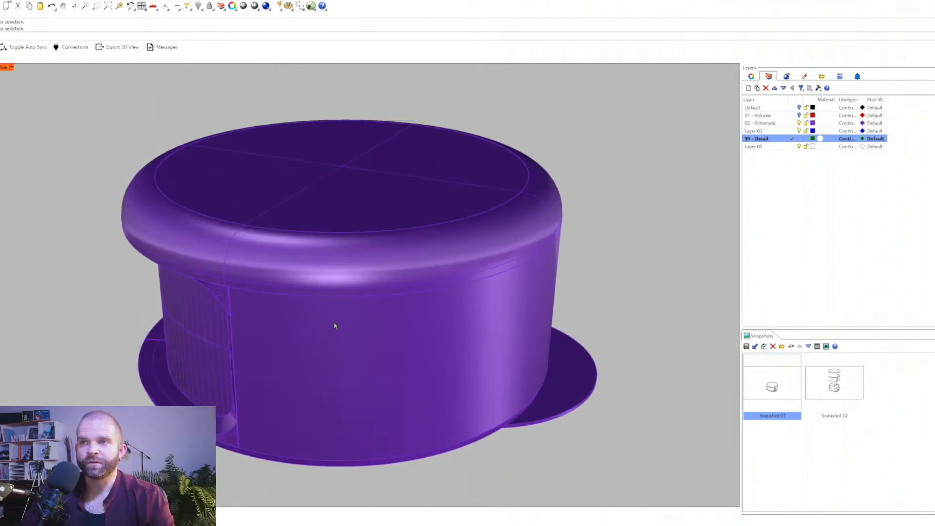
pyautogui.doubleClick(2, 67)
pyautogui.moveTo(419, 243); pyautogui.dragTo(639, 226, button='right')
pyautogui.scroll(-6, 156, 396)
pyautogui.scroll(6, 156, 396)
pyautogui.moveTo(307, 343); pyautogui.dragTo(10, 480, button='right')
pyautogui.scroll(8, 27, 427)
pyautogui.scroll(-5, 489, 374)
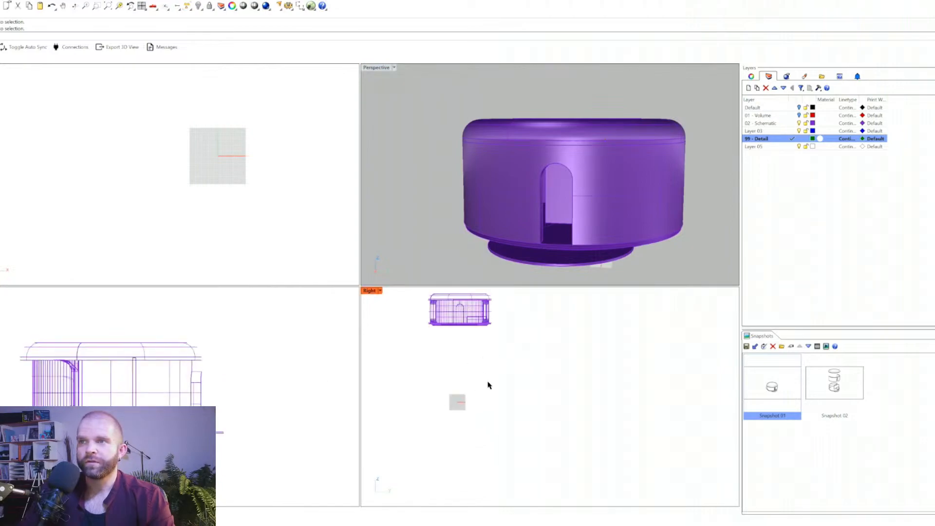
pyautogui.scroll(-4, 511, 431)
pyautogui.scroll(11, 476, 382)
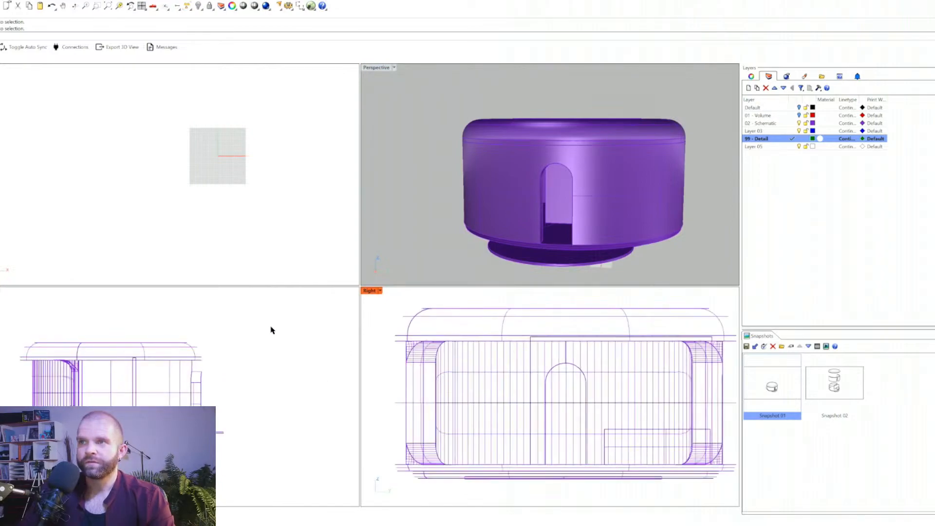
pyautogui.scroll(-5, 170, 211)
pyautogui.scroll(10, 199, 209)
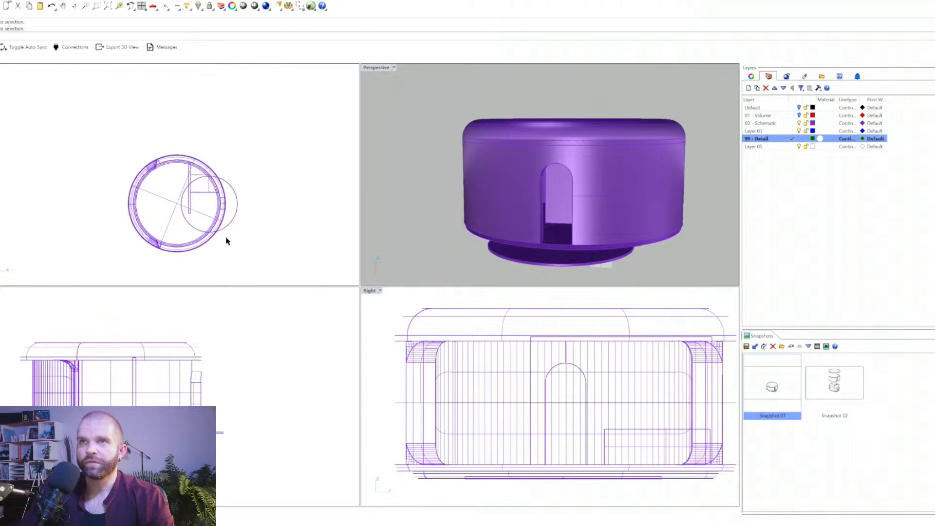
pyautogui.moveTo(511, 215); pyautogui.dragTo(486, 227, button='right')
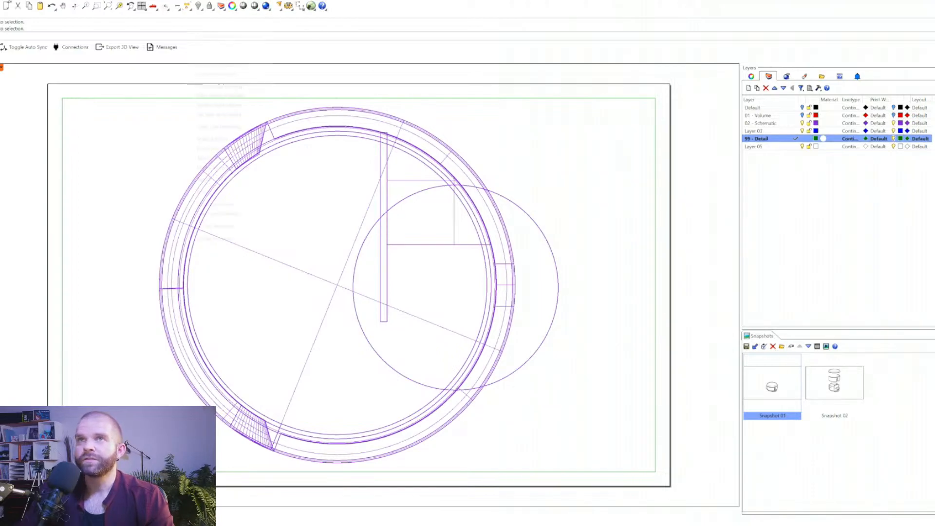
# - Show the Layouts panel and dock it beside the Snapshots panel
pyautogui.rightClick(266, 6)
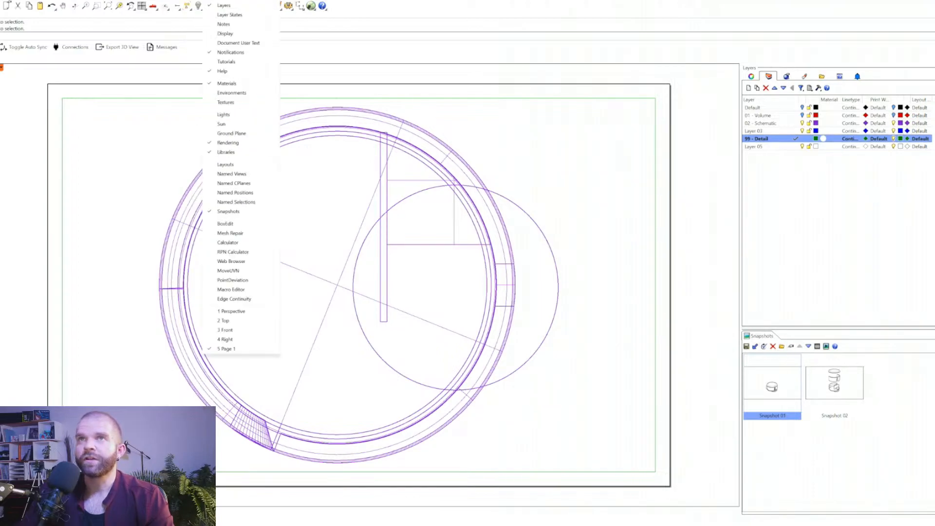
pyautogui.click(234, 168)
pyautogui.moveTo(341, 174); pyautogui.dragTo(461, 249)
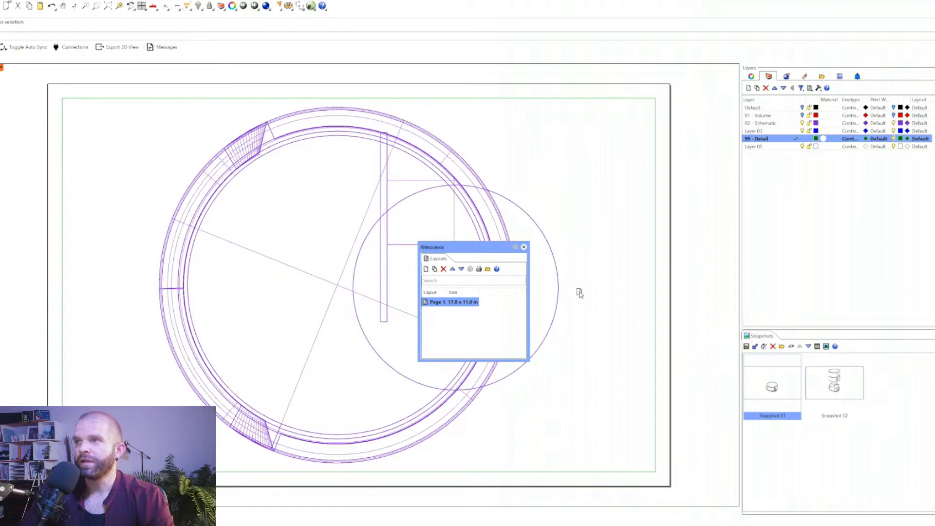
pyautogui.moveTo(772, 342); pyautogui.dragTo(779, 339)
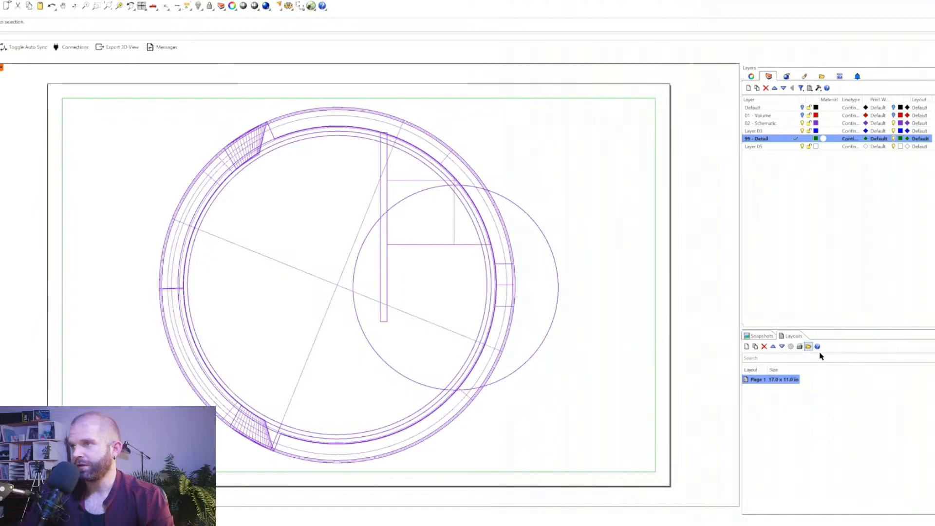
# - Rename the Page 1 layout as Cover
pyautogui.click(757, 381)
pyautogui.click(758, 381)
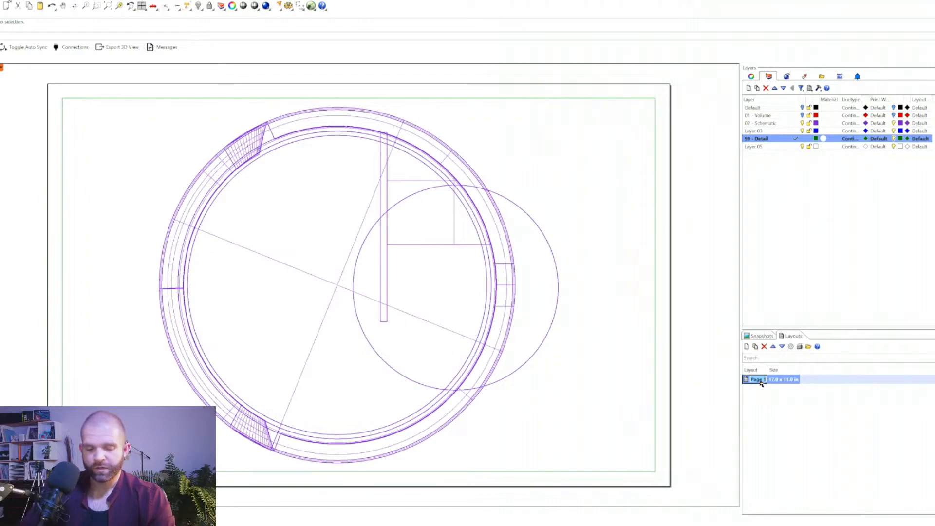
pyautogui.press('capslock')
pyautogui.write('C')
pyautogui.press('capslock')
pyautogui.write('over')
pyautogui.press('Return')
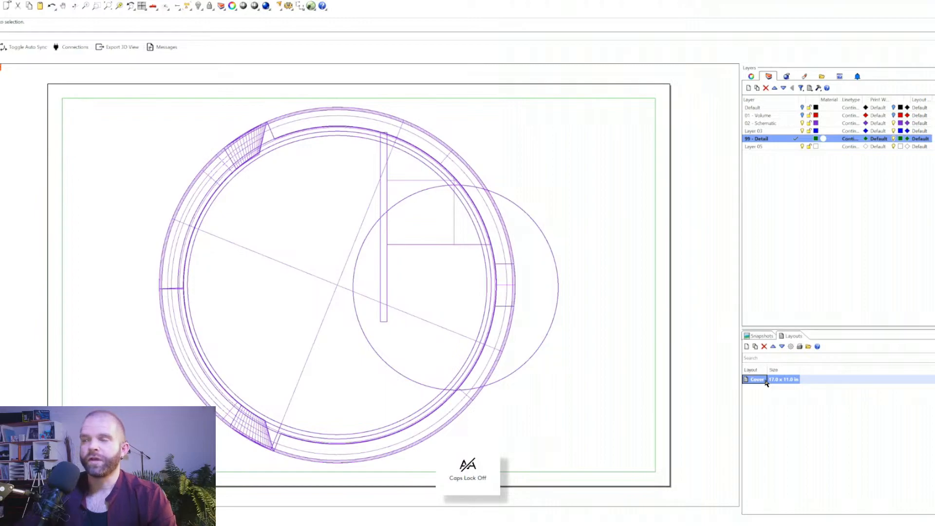
pyautogui.click(843, 428)
# - Zoom out the plan inside the activated detail, and pan the whole page with the detail deactivated
pyautogui.doubleClick(492, 412)
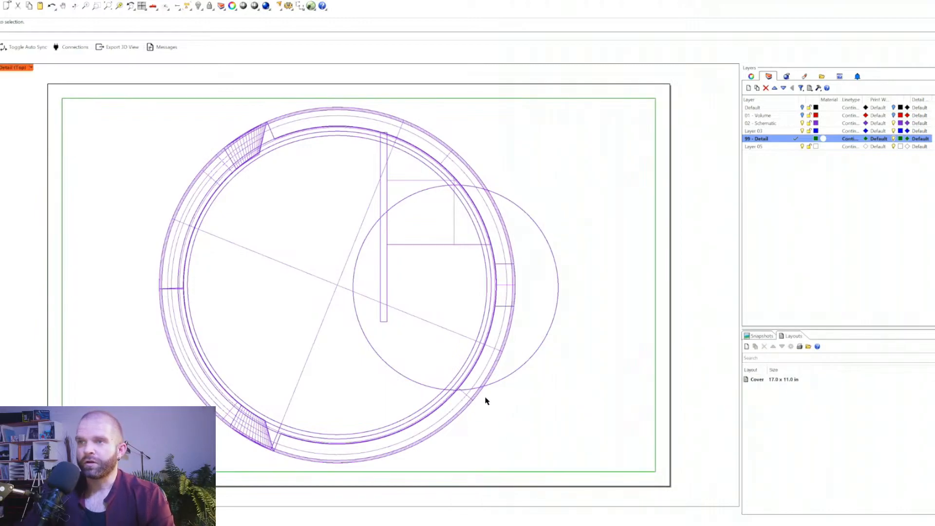
pyautogui.scroll(-2, 425, 368)
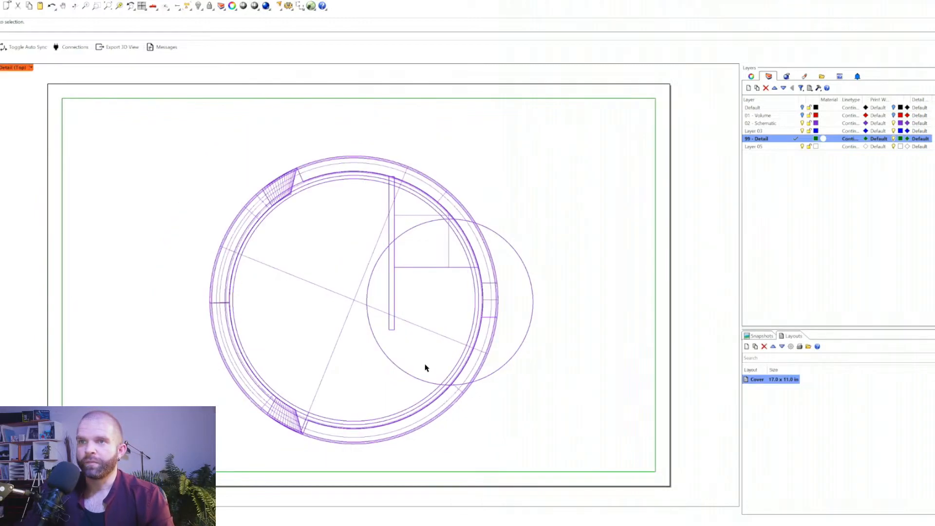
pyautogui.doubleClick(586, 403)
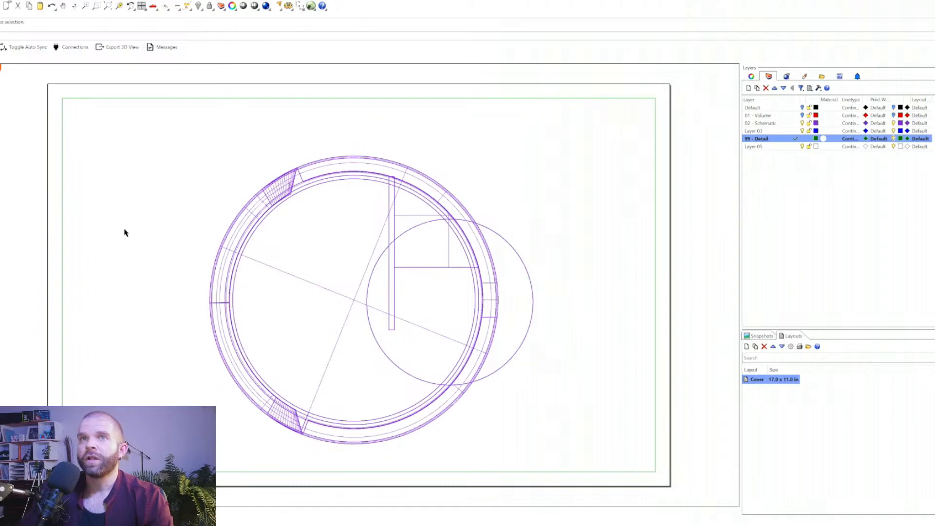
pyautogui.moveTo(200, 247); pyautogui.dragTo(148, 239, button='right')
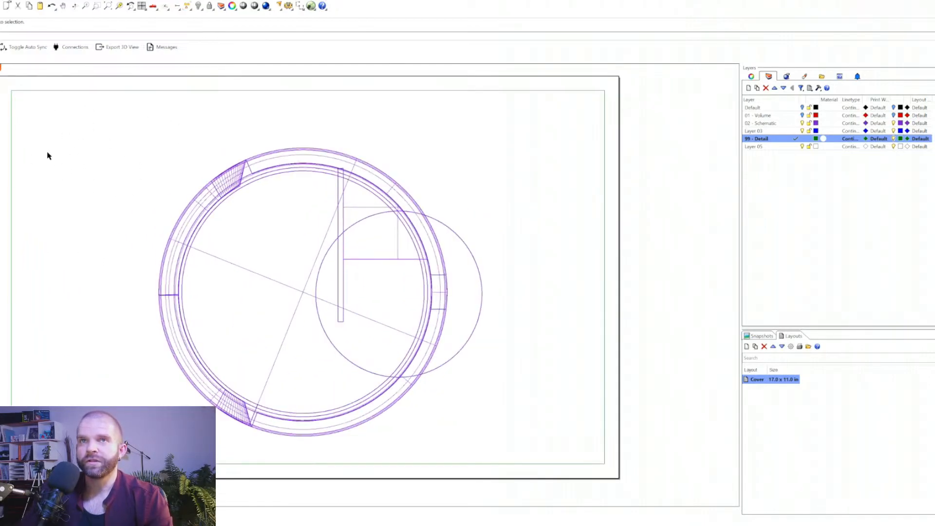
# - Activate the Cover page's detail and switch its view from Top to Perspective
pyautogui.doubleClick(155, 148)
pyautogui.moveTo(212, 318)
pyautogui.mouseDown(button='right')
pyautogui.moveTo(267, 315)
pyautogui.moveTo(185, 304)
pyautogui.moveTo(146, 287)
pyautogui.moveTo(304, 337)
pyautogui.moveTo(269, 409)
pyautogui.moveTo(288, 290)
pyautogui.moveTo(168, 376)
pyautogui.moveTo(235, 330)
pyautogui.moveTo(270, 338)
pyautogui.mouseUp(button='right')
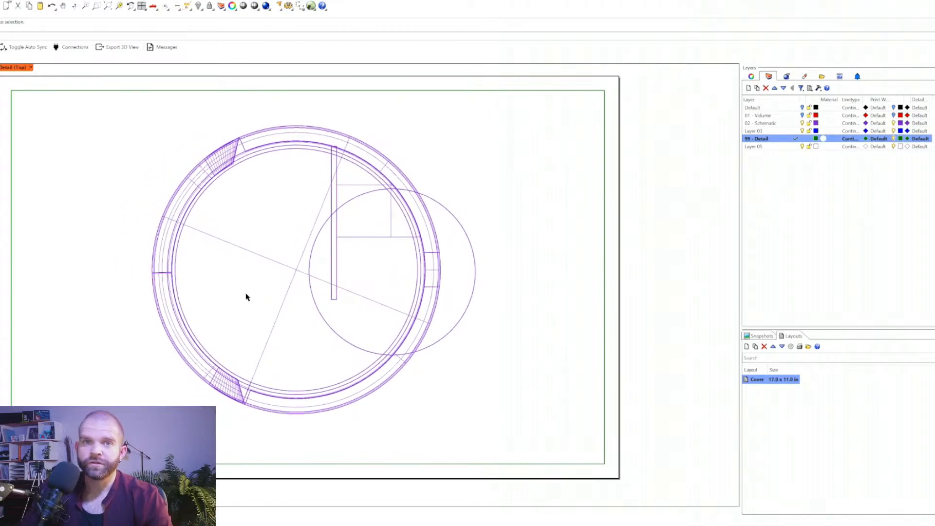
pyautogui.click(31, 68)
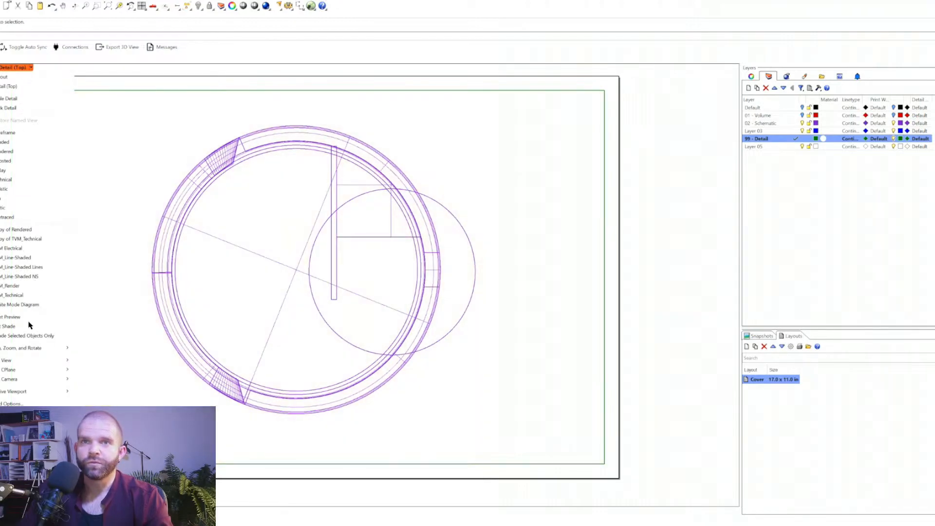
pyautogui.moveTo(27, 364)
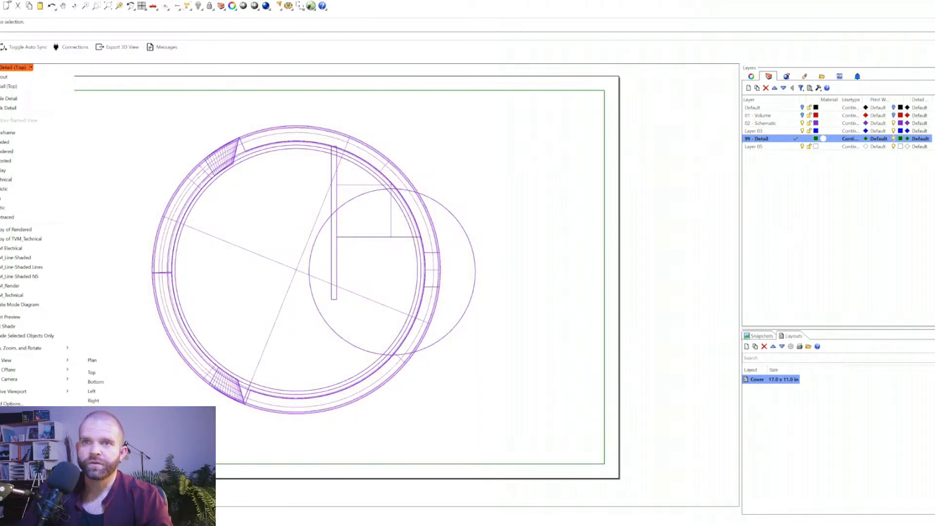
pyautogui.click(100, 429)
pyautogui.moveTo(247, 371); pyautogui.dragTo(214, 365, button='right')
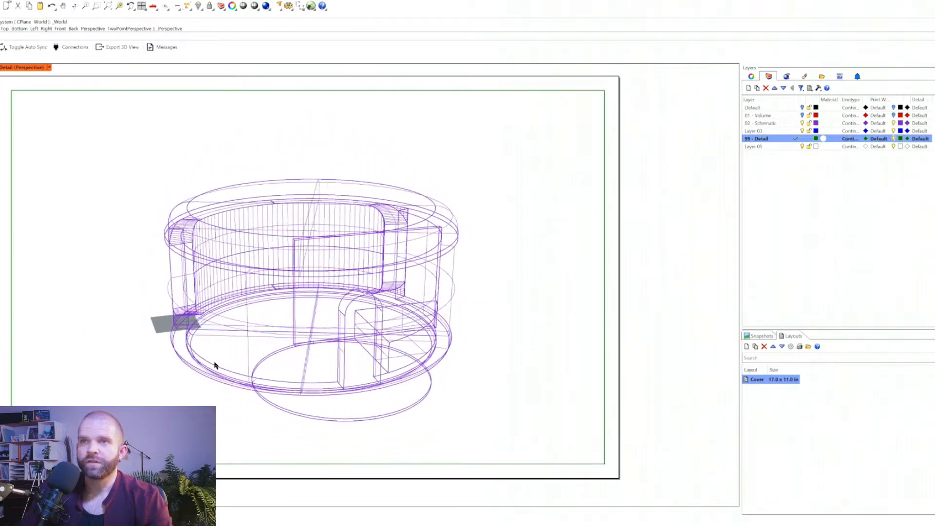
# - Apply the TVM_Line-Shaded display mode to the detail, orbit the building in it, and return to the page
pyautogui.click(49, 68)
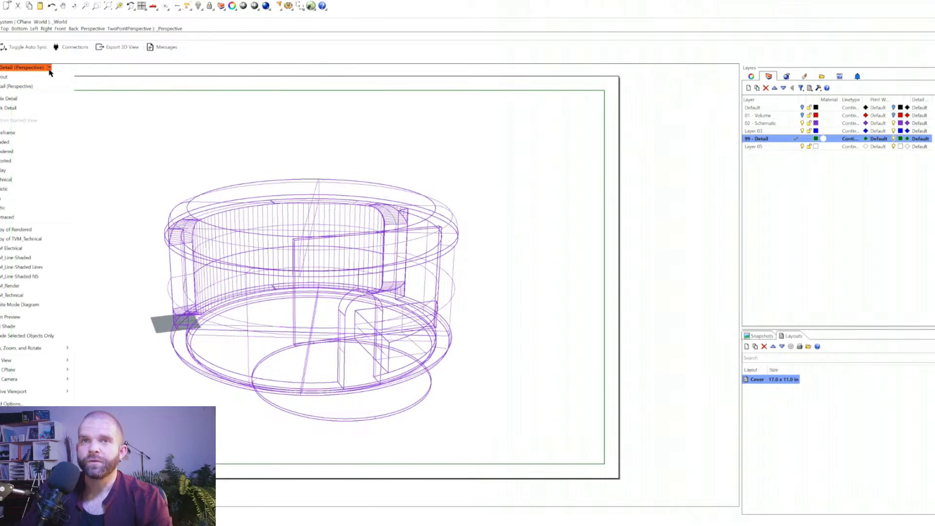
pyautogui.click(20, 257)
pyautogui.moveTo(193, 290); pyautogui.dragTo(275, 294, button='right')
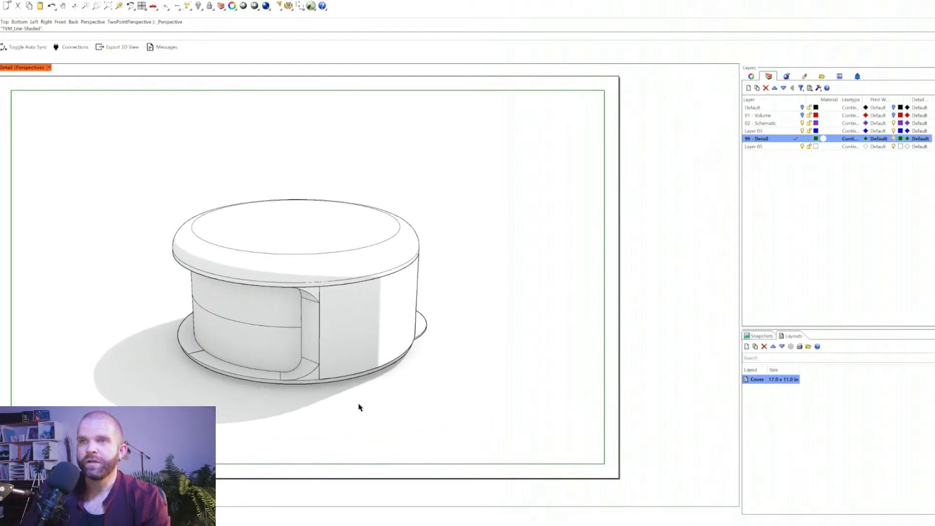
pyautogui.doubleClick(498, 197)
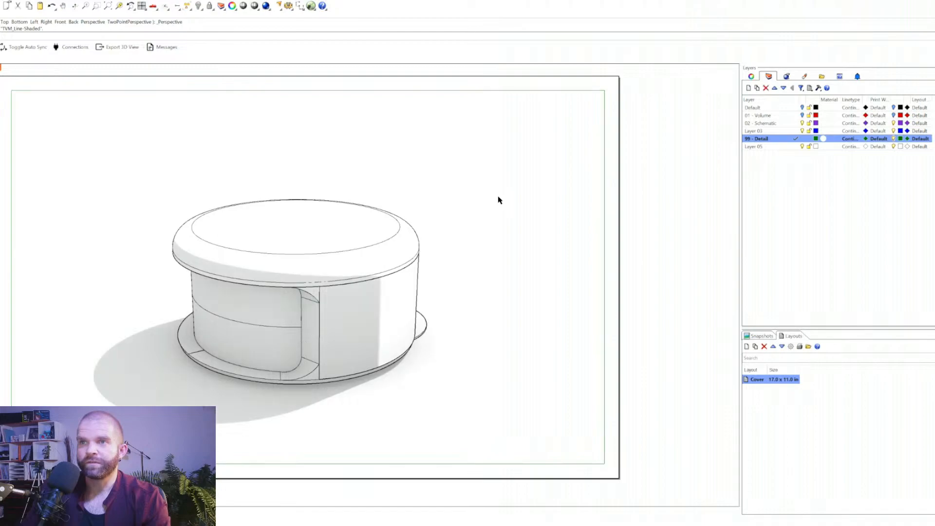
# - Frame the whole Cover page in the view and save the file
pyautogui.scroll(-10, 536, 279)
pyautogui.scroll(5, 461, 284)
pyautogui.scroll(-7, 375, 315)
pyautogui.scroll(8, 376, 315)
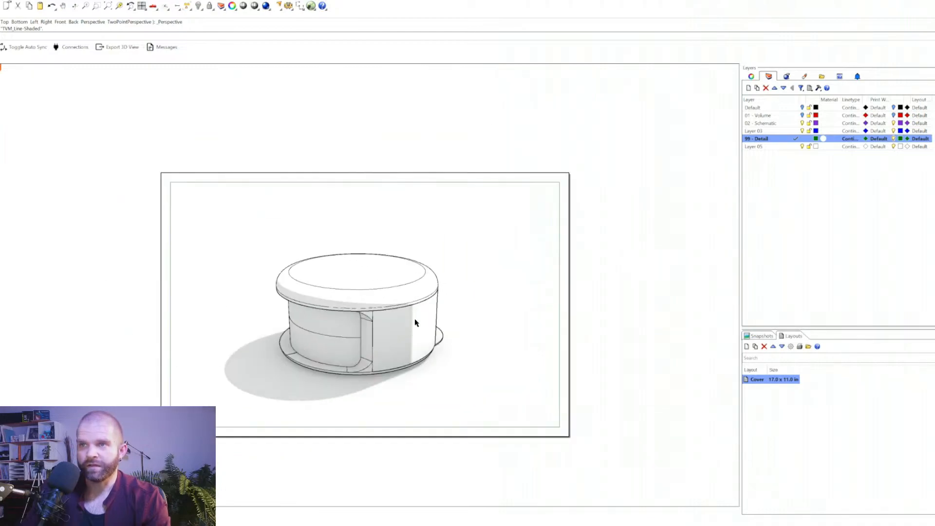
pyautogui.scroll(-2, 397, 305)
pyautogui.hotkey('ctrl', 's')
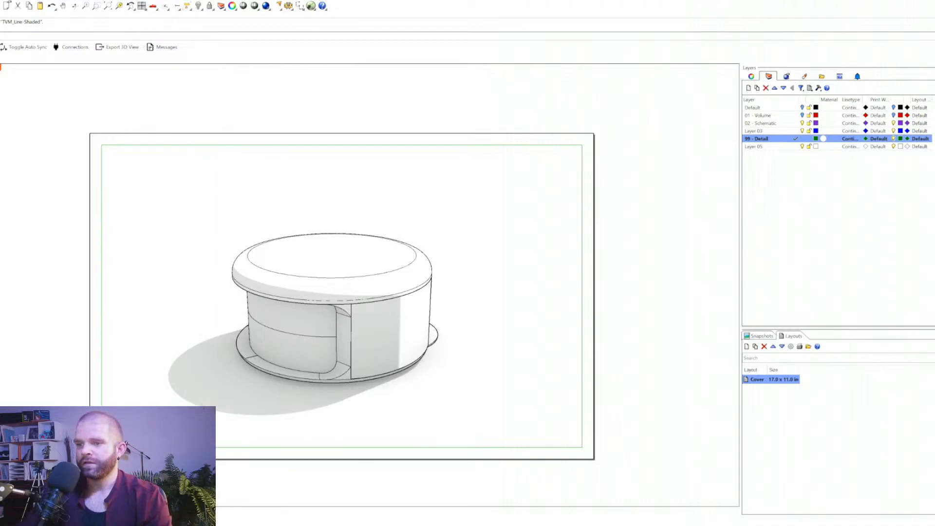
# - Bring up the Sun settings in a compact window and toggle the sun off and on to compare the shadows
pyautogui.moveTo(569, 110); pyautogui.dragTo(533, 181)
pyautogui.moveTo(632, 298); pyautogui.dragTo(734, 298)
pyautogui.moveTo(662, 297); pyautogui.dragTo(658, 366)
pyautogui.click(541, 206)
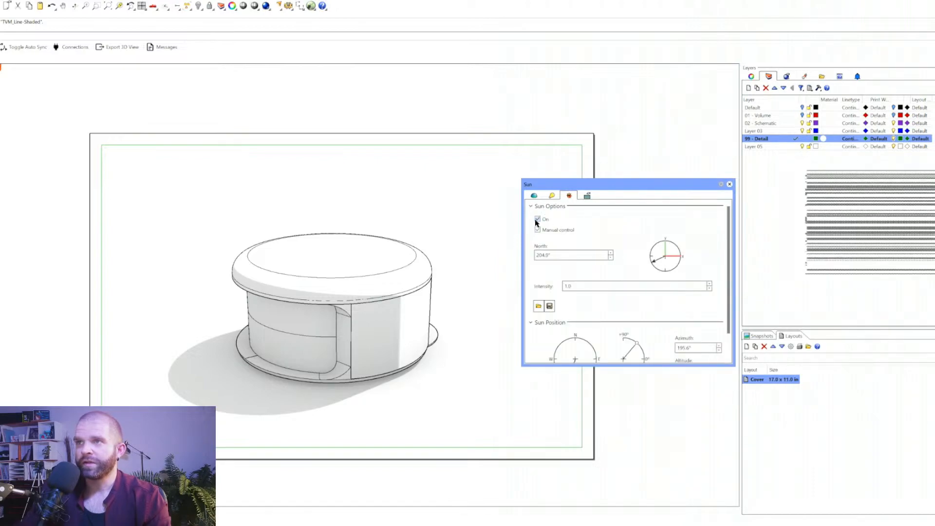
pyautogui.click(537, 220)
pyautogui.click(537, 219)
pyautogui.click(538, 219)
pyautogui.click(537, 219)
# - Change the sun's azimuth so the building's shadow falls toward its right side, and close the Sun settings
pyautogui.scroll(-1, 615, 276)
pyautogui.moveTo(572, 351)
pyautogui.mouseDown()
pyautogui.moveTo(615, 331)
pyautogui.moveTo(637, 307)
pyautogui.mouseUp()
pyautogui.moveTo(320, 352)
pyautogui.mouseDown(button='right')
pyautogui.moveTo(400, 346)
pyautogui.moveTo(322, 353)
pyautogui.mouseUp(button='right')
pyautogui.click(730, 184)
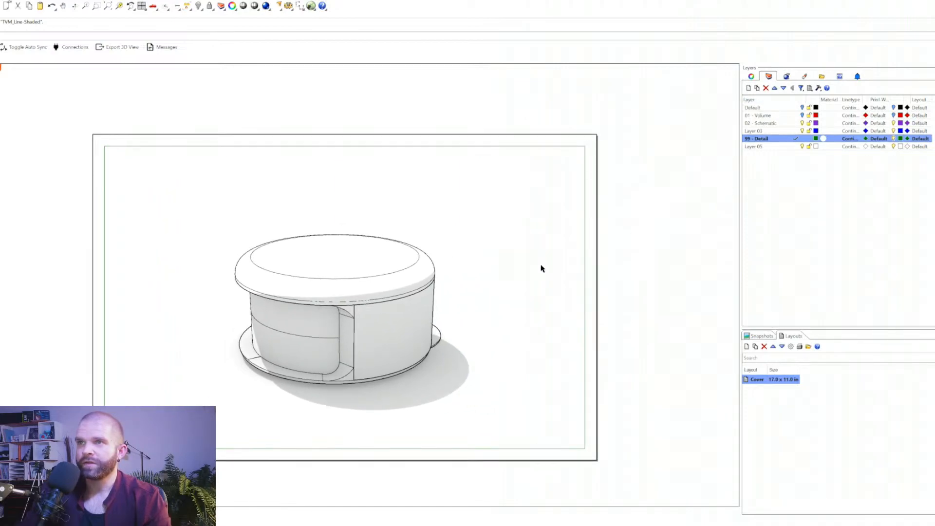
# - Orbit the building inside the detail so the arched doorway faces the viewer, and return to the page
pyautogui.doubleClick(466, 286)
pyautogui.moveTo(374, 314); pyautogui.dragTo(384, 311, button='right')
pyautogui.moveTo(422, 306); pyautogui.dragTo(374, 305, button='right')
pyautogui.moveTo(318, 290); pyautogui.dragTo(335, 339, button='right')
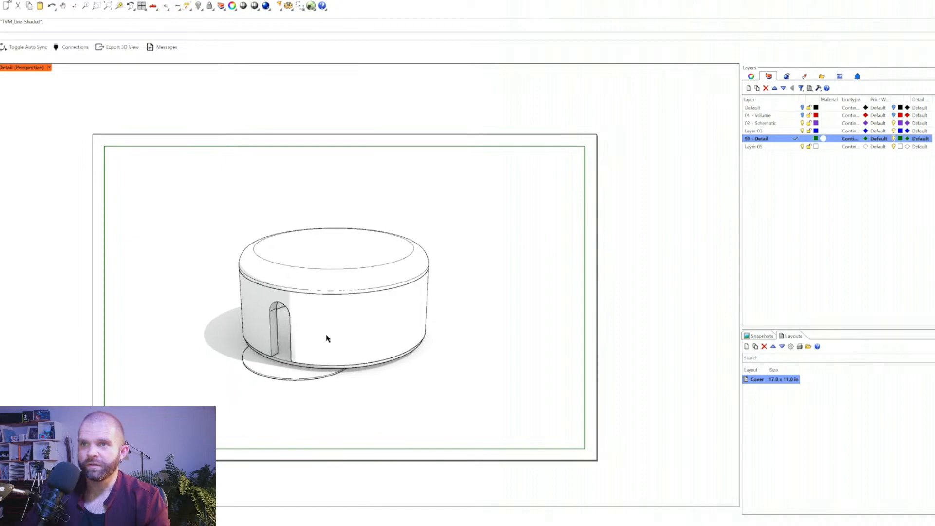
pyautogui.doubleClick(367, 398)
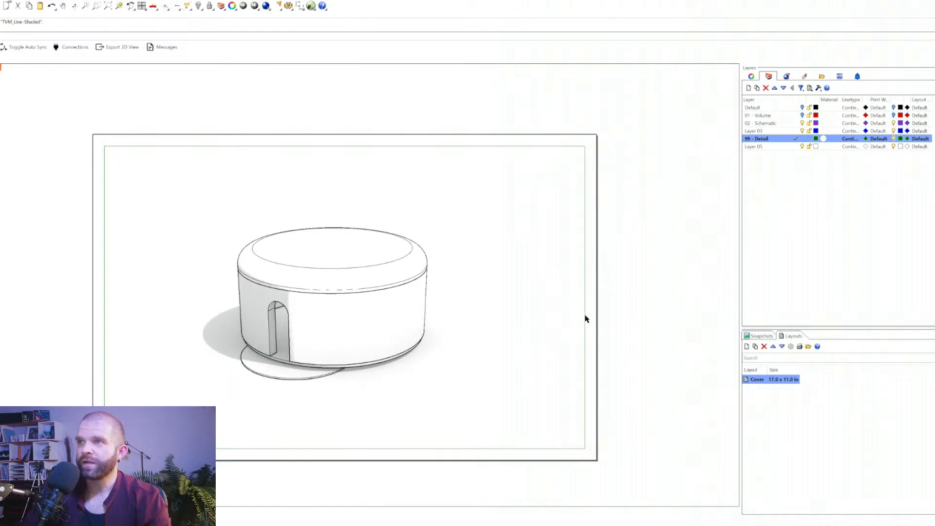
# - Move the detail's right edge to the frame's horizontal midpoint so it covers only the page's left half
pyautogui.click(585, 280)
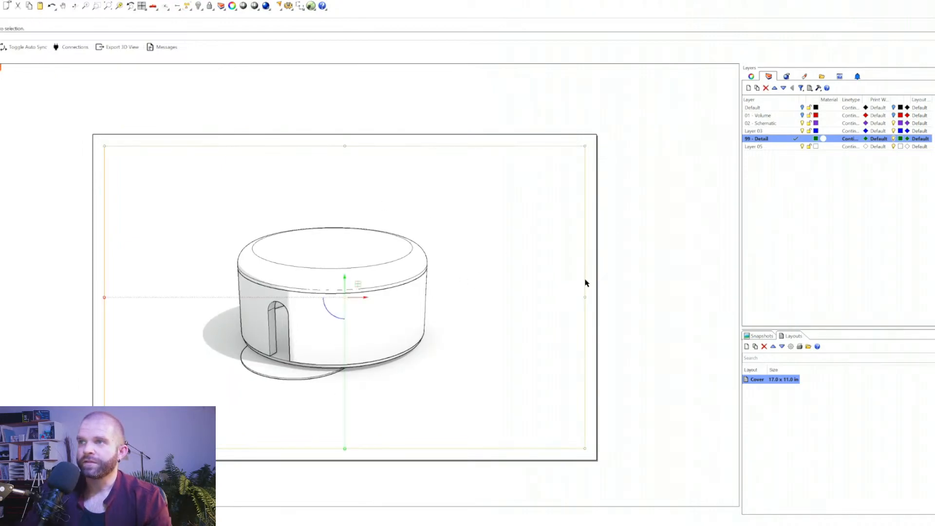
pyautogui.click(584, 297)
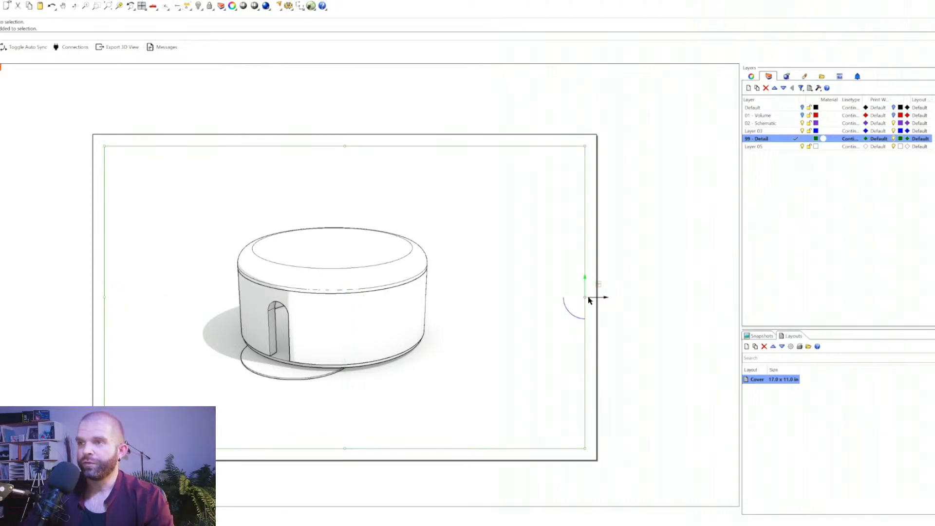
pyautogui.write('m')
pyautogui.press('Return')
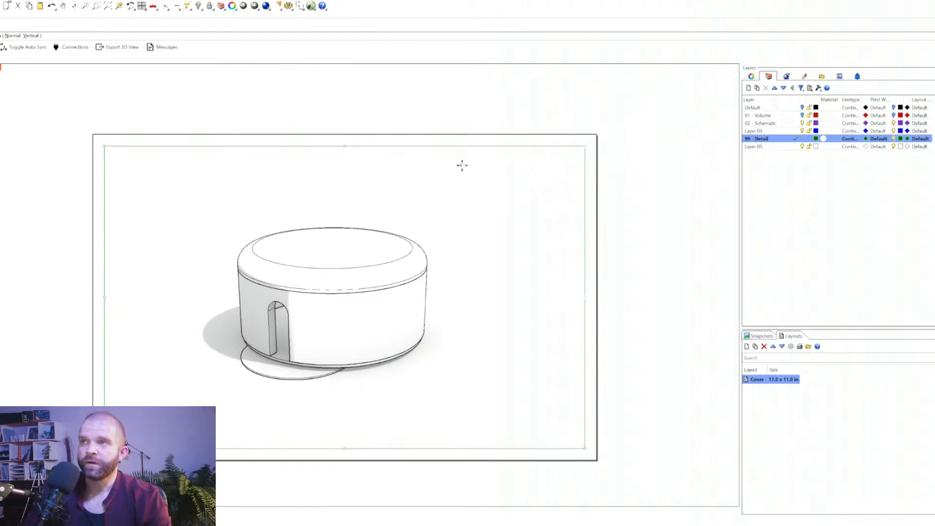
pyautogui.click(584, 145)
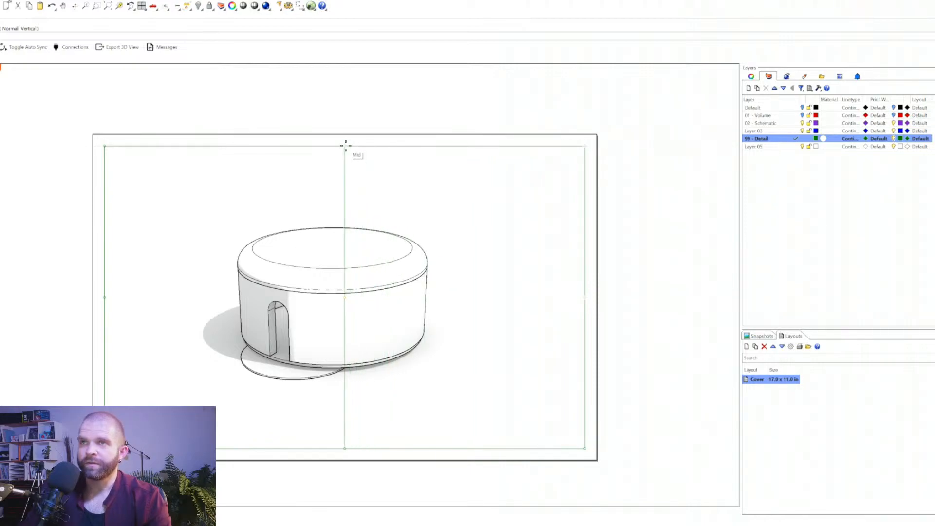
pyautogui.click(345, 146)
pyautogui.press('Escape')
# - Try widening the half-page detail by moving its right-edge midpoint grip with the gumball, and undo the change
pyautogui.click(343, 358)
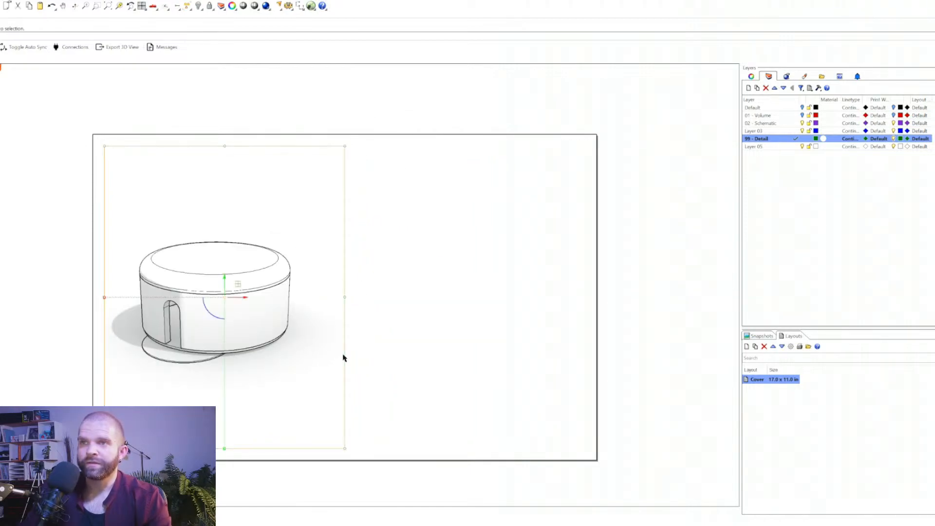
pyautogui.click(344, 297)
pyautogui.moveTo(361, 297); pyautogui.dragTo(555, 392)
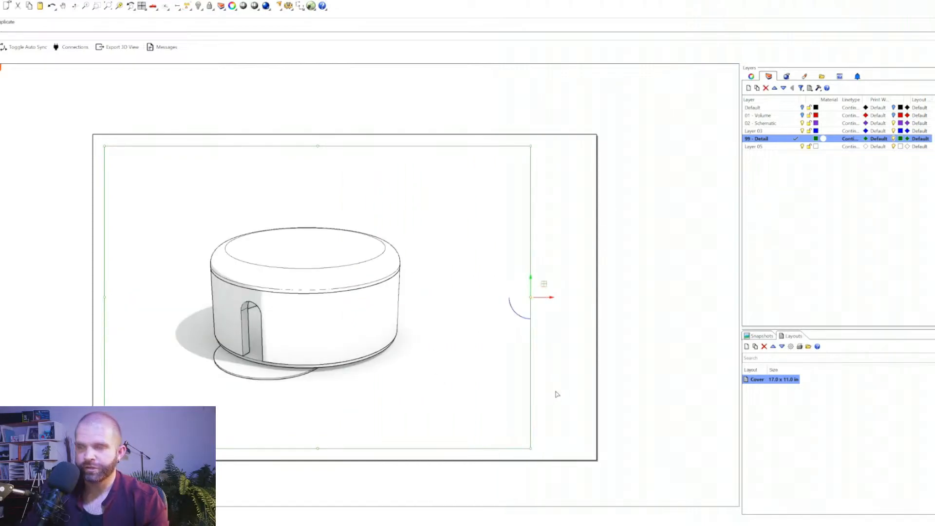
pyautogui.hotkey('ctrl', 'z')
# - Try resizing the detail from its upper-right corner grip, undo the moves, and reselect the frame
pyautogui.click(345, 160)
pyautogui.click(344, 146)
pyautogui.moveTo(352, 155); pyautogui.dragTo(411, 202)
pyautogui.moveTo(401, 146); pyautogui.dragTo(384, 171)
pyautogui.hotkey('ctrl', 'z')
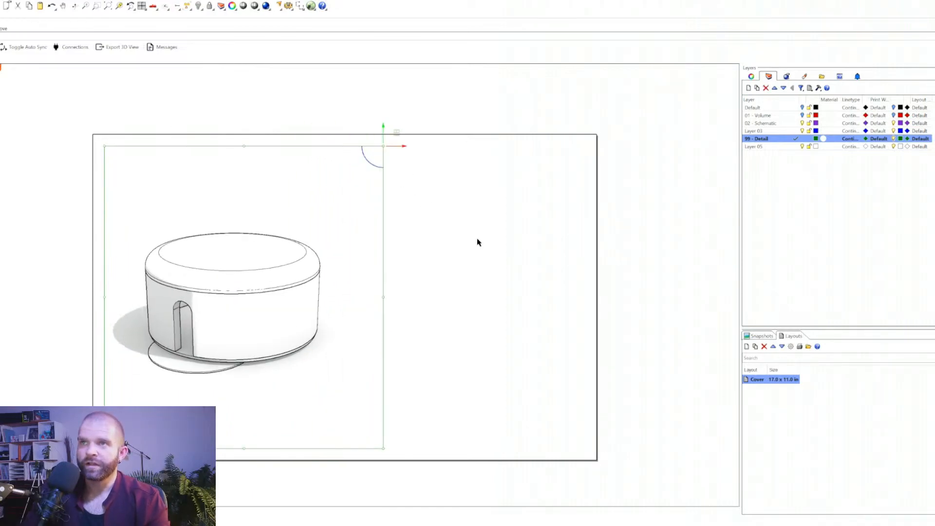
pyautogui.hotkey('ctrl', 'z')
pyautogui.click(344, 248)
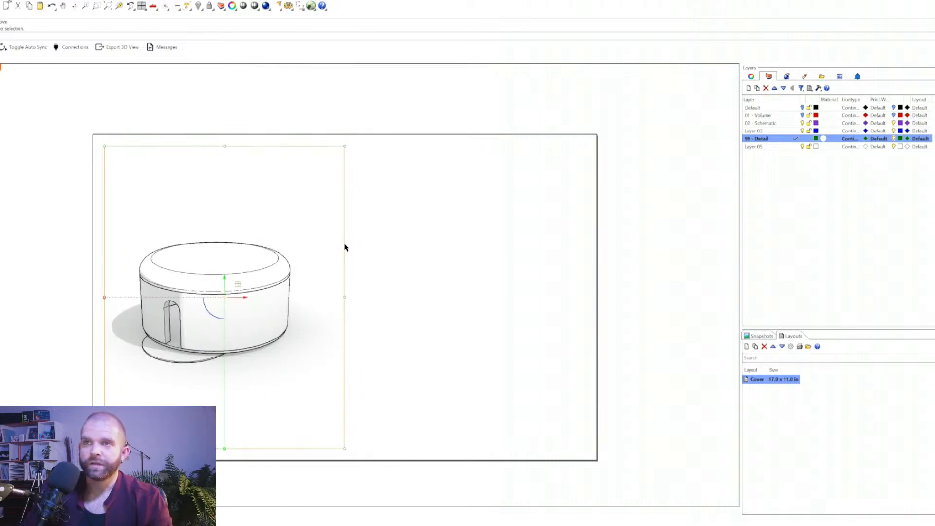
# - Copy the half-page detail and place the duplicate down and to the right, overlapping the original
pyautogui.click(390, 378)
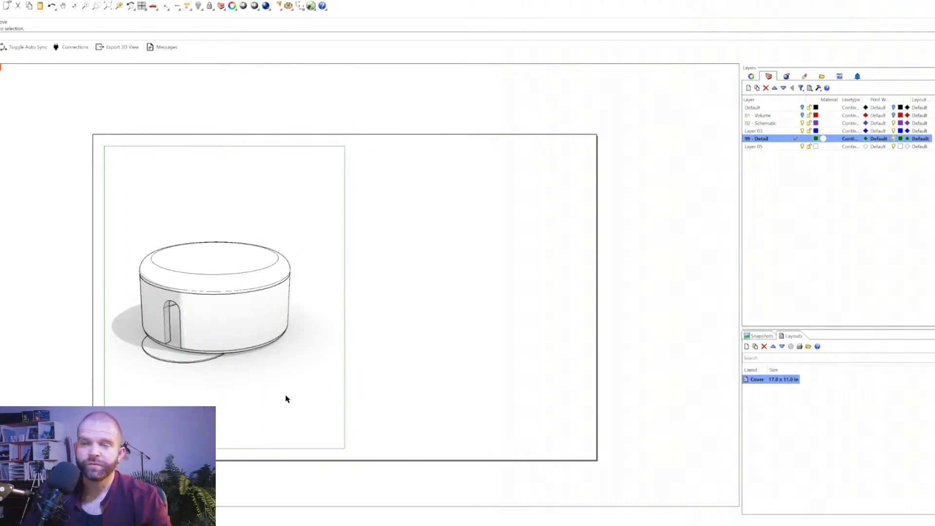
pyautogui.moveTo(412, 381); pyautogui.dragTo(282, 312)
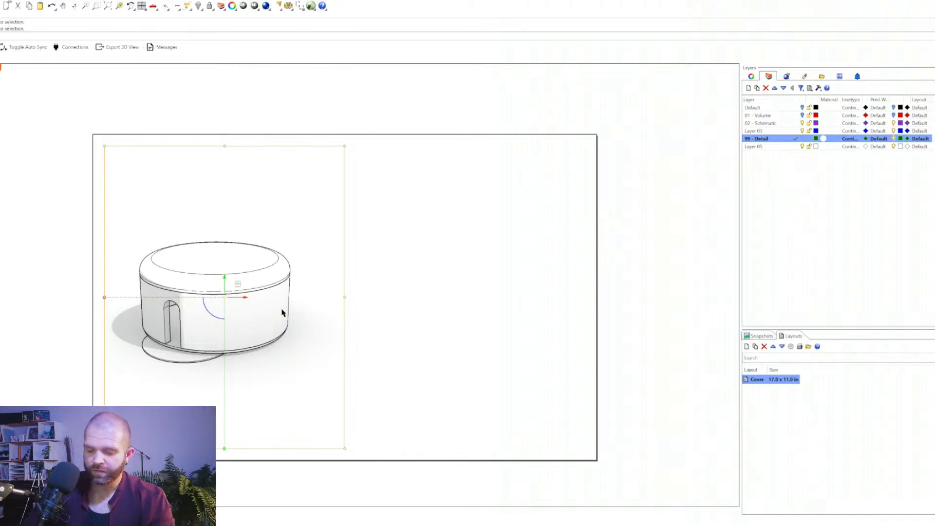
pyautogui.press('Return')
pyautogui.click(419, 405)
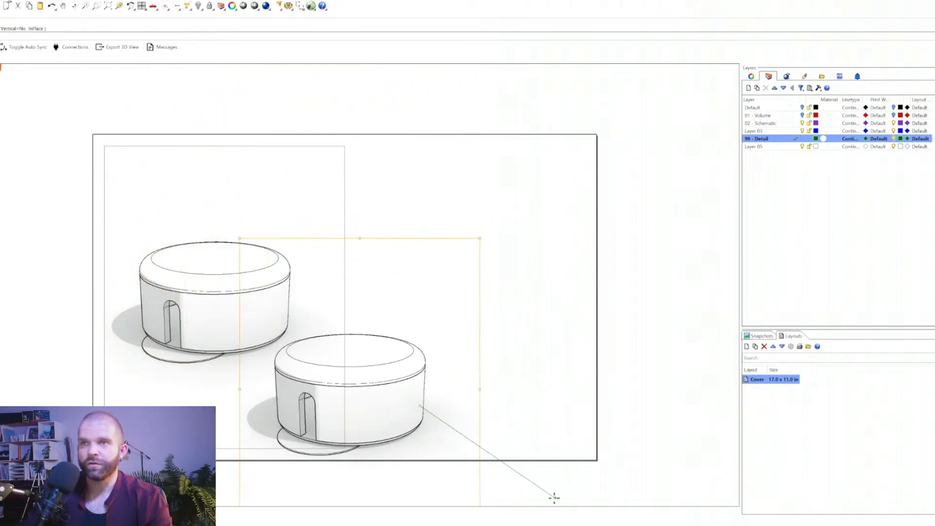
pyautogui.click(577, 484)
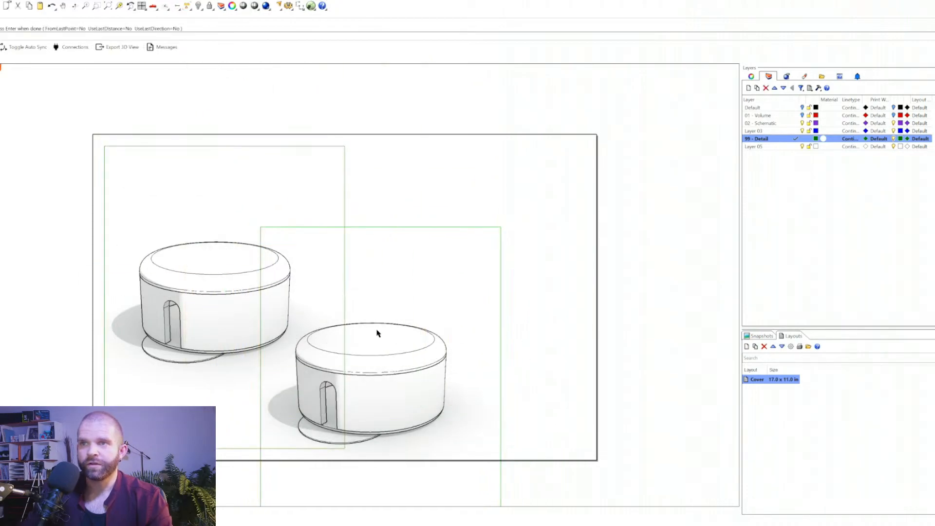
# - Move the copied detail so its upper-left corner meets the original detail's upper-right corner, filling the page's right half
pyautogui.moveTo(613, 366); pyautogui.dragTo(441, 276)
pyautogui.write('m')
pyautogui.press('Return')
pyautogui.click(260, 226)
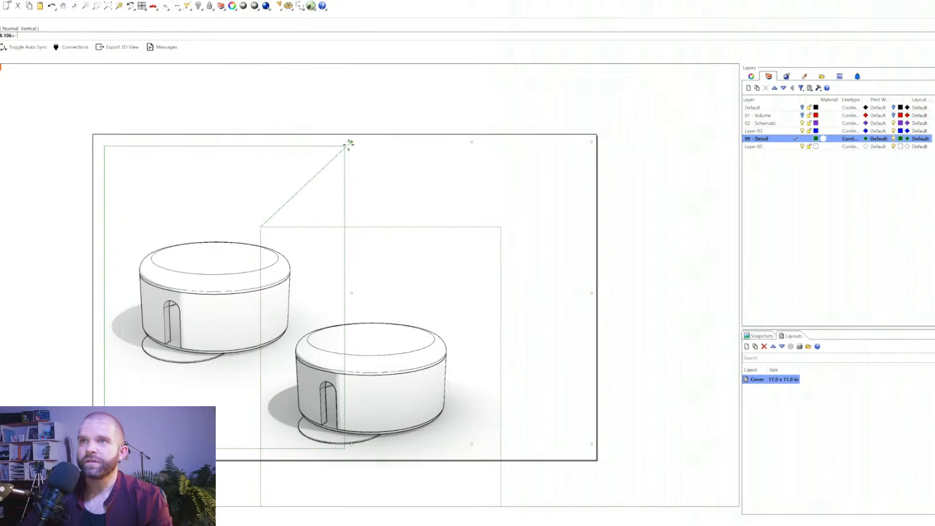
pyautogui.click(344, 145)
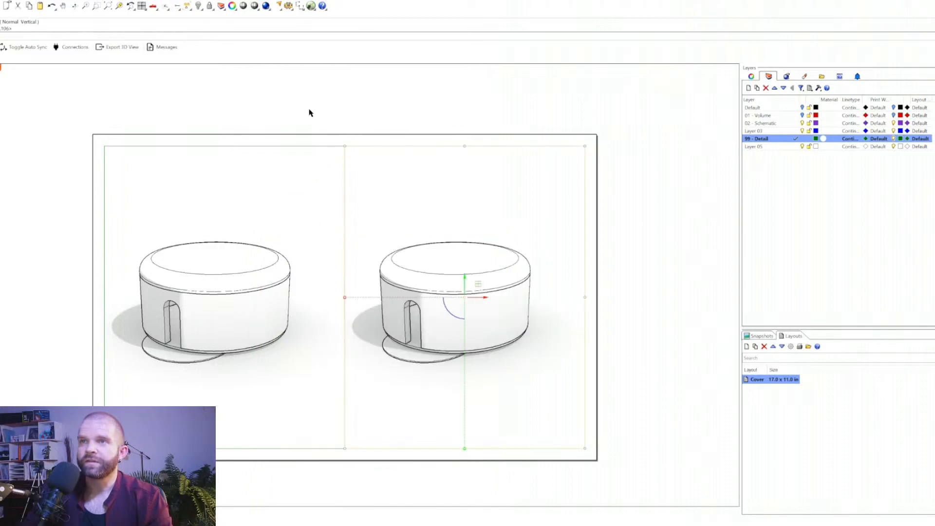
# - Orbit and recentre the building inside the page's right detail to show its recessed opposite side
pyautogui.doubleClick(463, 381)
pyautogui.moveTo(535, 348); pyautogui.dragTo(367, 343, button='right')
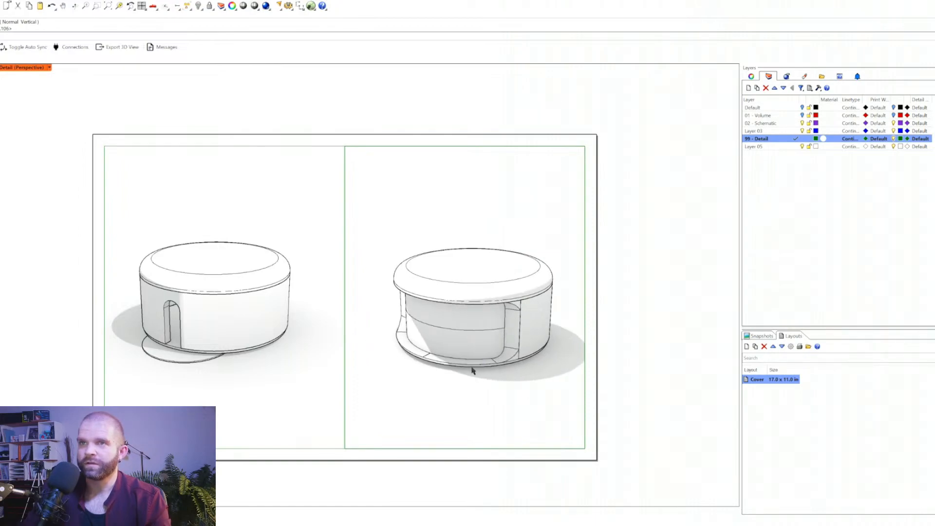
pyautogui.keyDown('shift'); pyautogui.moveTo(472, 367); pyautogui.dragTo(464, 367, button='right'); pyautogui.keyUp('shift')
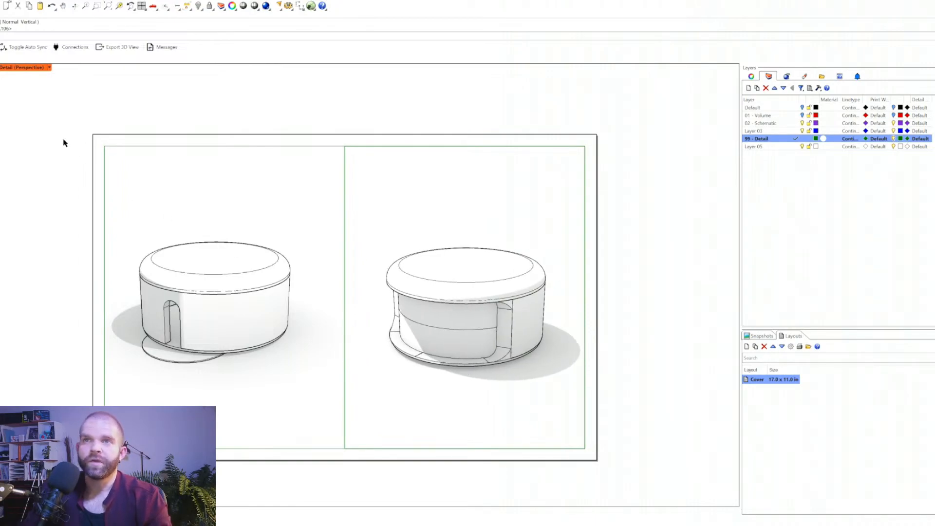
# - Set the page's right detail to the SE isometric view, zoom it out slightly, and return to the page
pyautogui.click(49, 68)
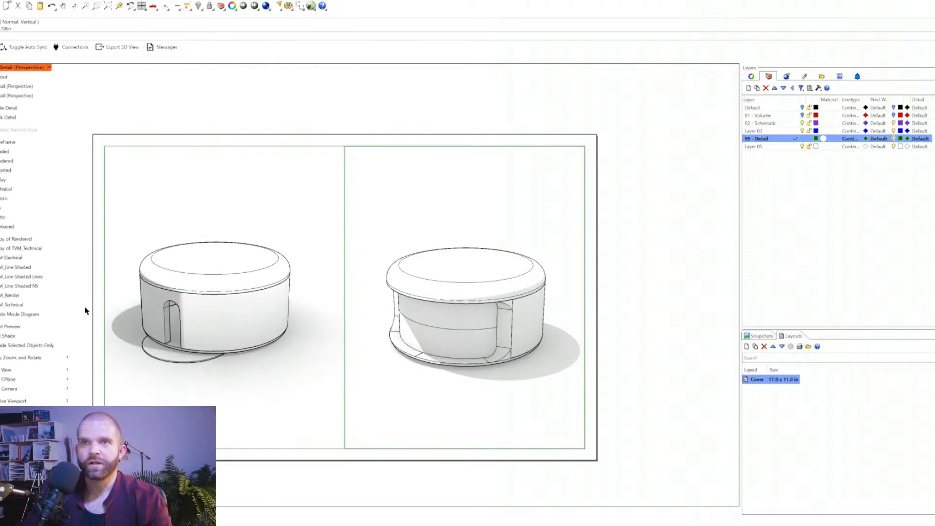
pyautogui.moveTo(63, 370)
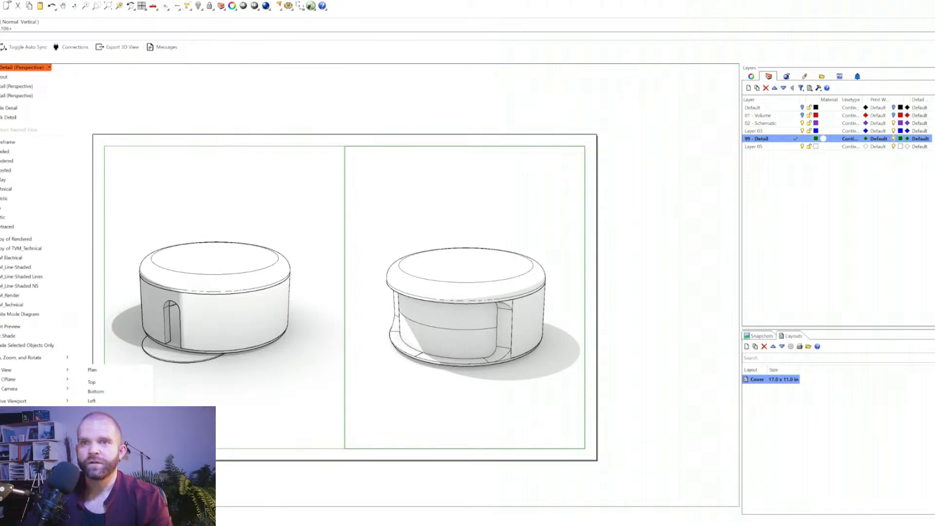
pyautogui.click(97, 482)
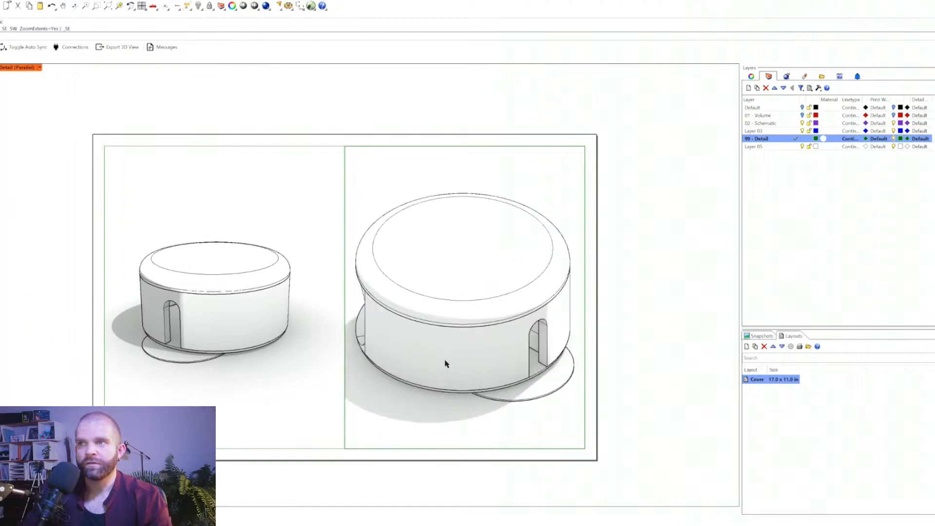
pyautogui.scroll(2, 456, 341)
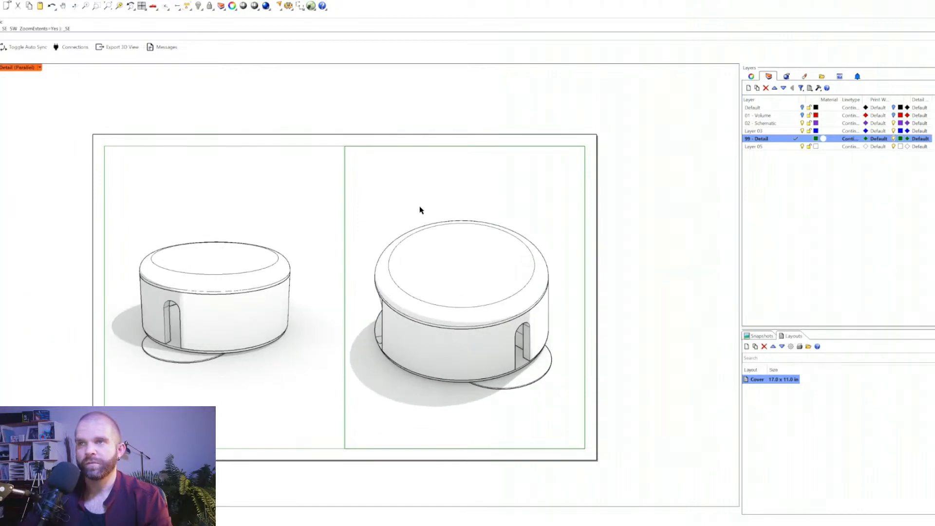
pyautogui.doubleClick(287, 199)
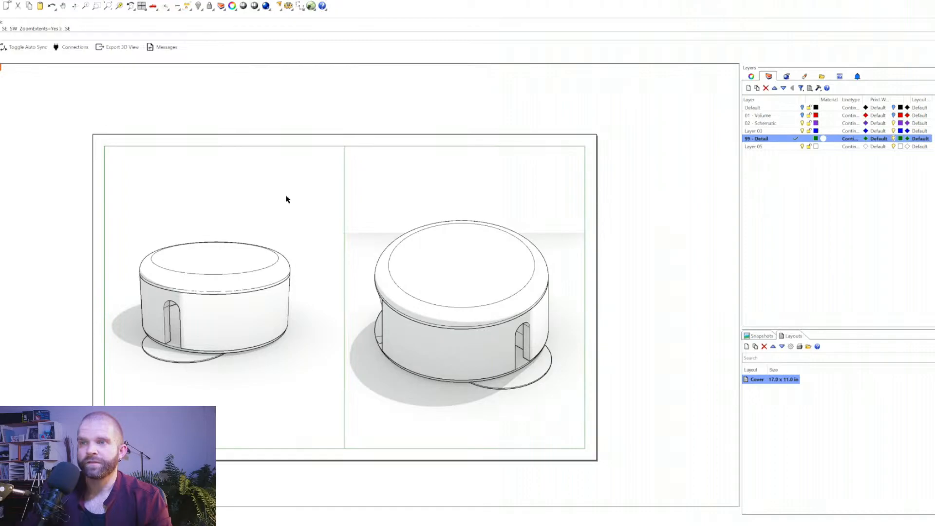
# - Zoom the page's right detail to the whole selected building, and clear the selection
pyautogui.doubleClick(434, 198)
pyautogui.moveTo(359, 179); pyautogui.dragTo(572, 426)
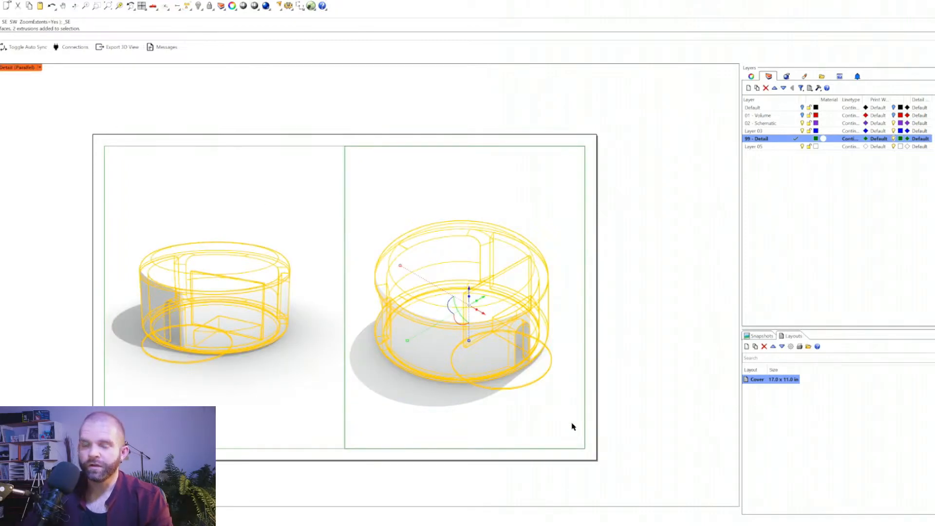
pyautogui.write('z')
pyautogui.press('Return')
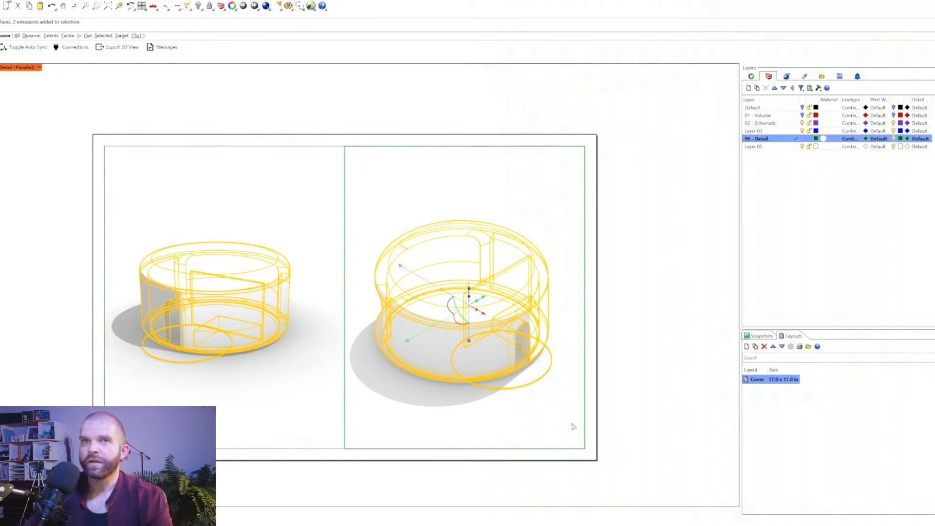
pyautogui.press('Return')
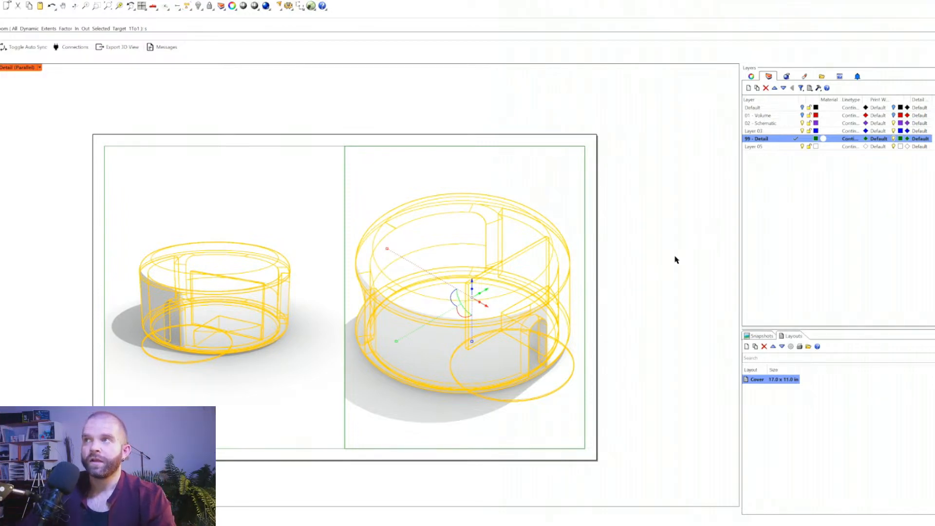
pyautogui.click(537, 200)
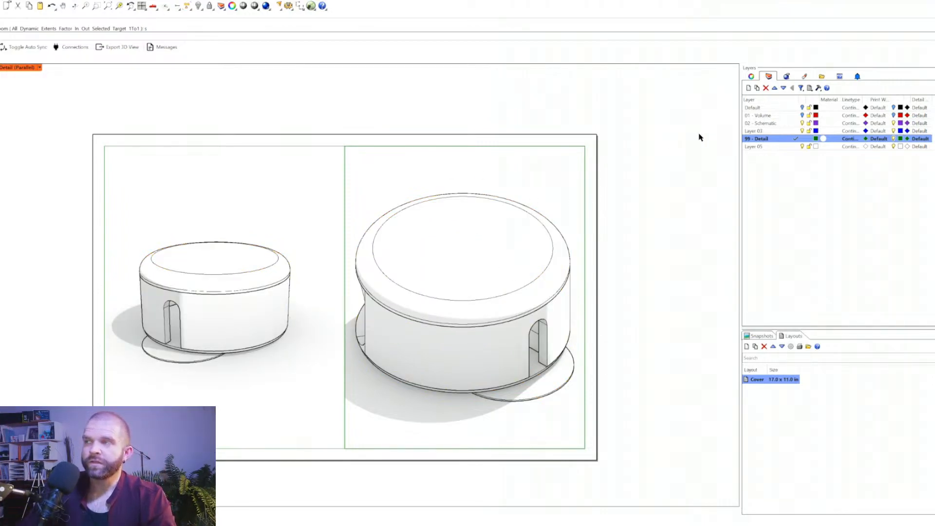
# - Set the right detail's scale to 1" on the layout per 7' of model, trying 5' first, and return to the page
pyautogui.click(750, 77)
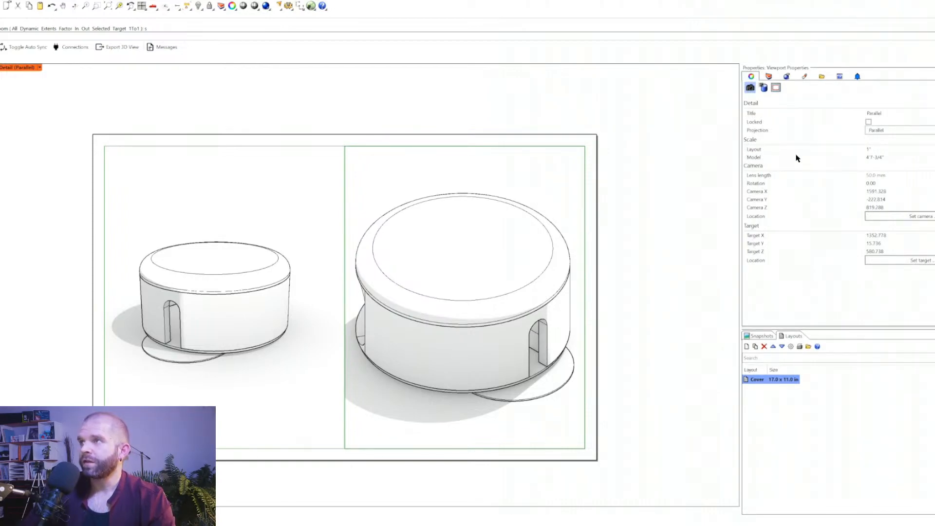
pyautogui.click(871, 157)
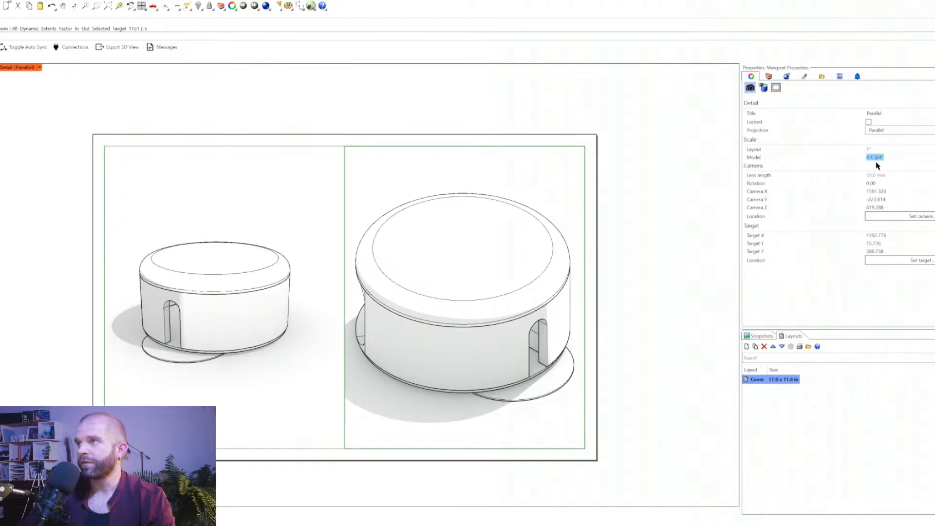
pyautogui.write("5'")
pyautogui.press('Return')
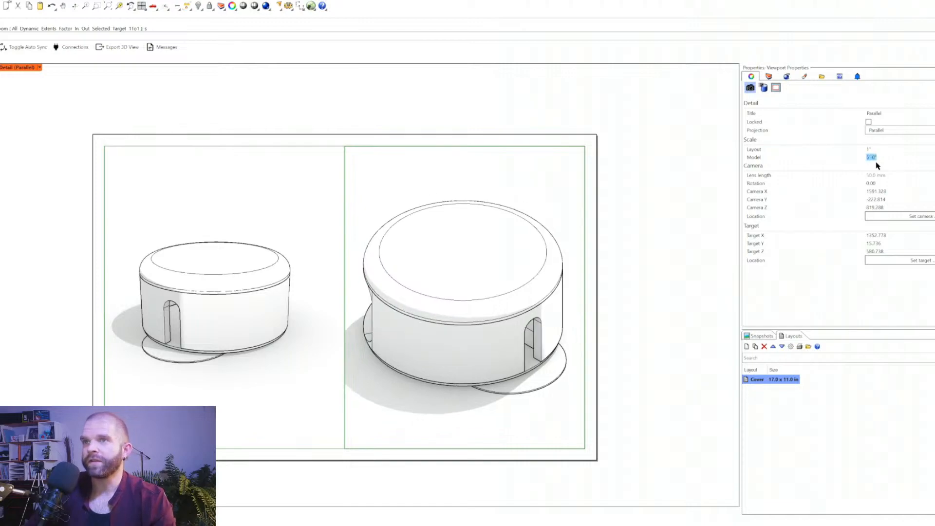
pyautogui.click(871, 157)
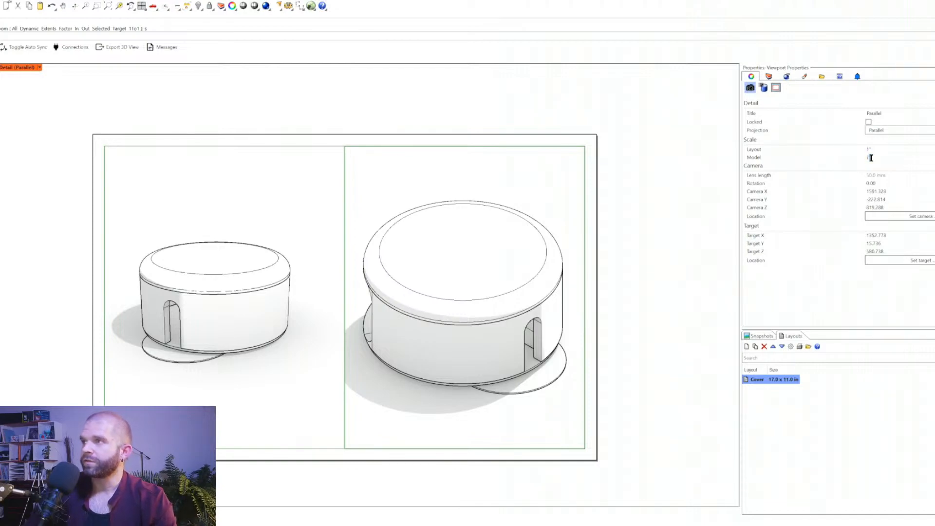
pyautogui.press('Return')
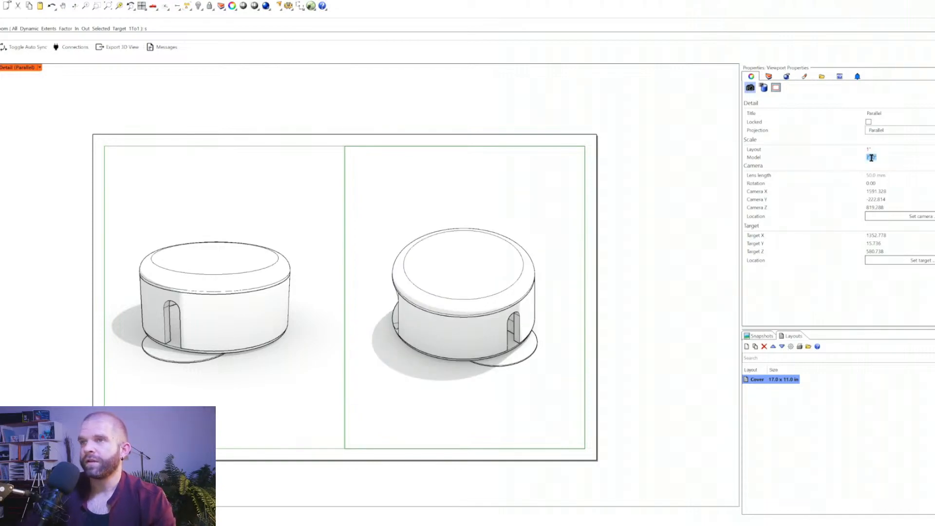
pyautogui.click(633, 233)
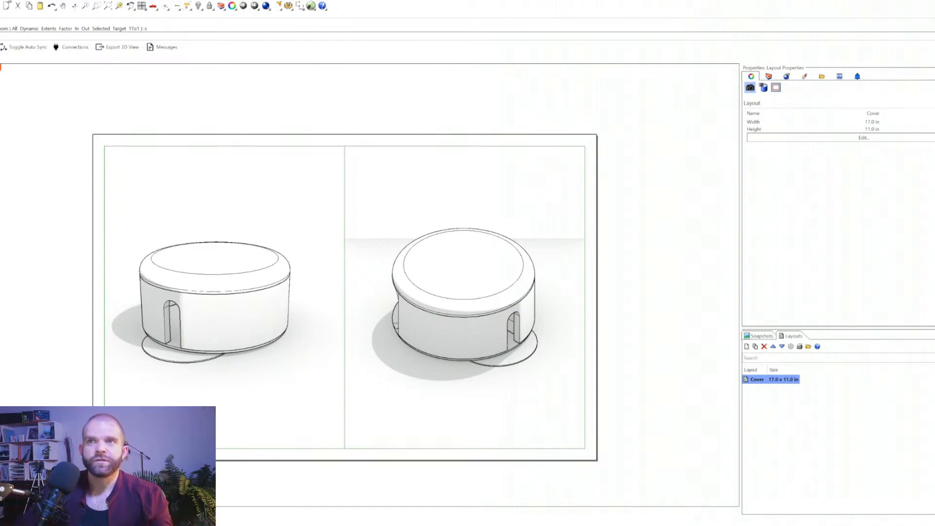
# - Set the page's left detail to the NW isometric view
pyautogui.doubleClick(253, 186)
pyautogui.click(50, 68)
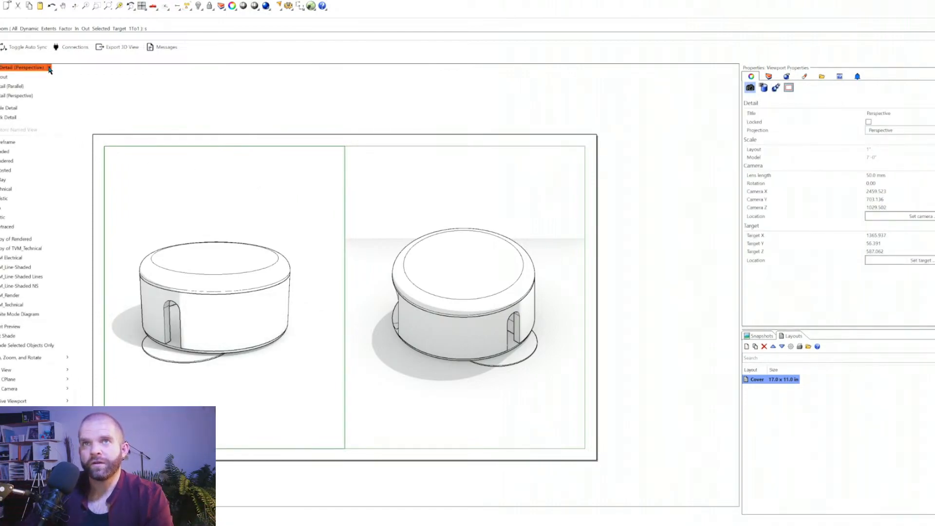
pyautogui.moveTo(41, 373)
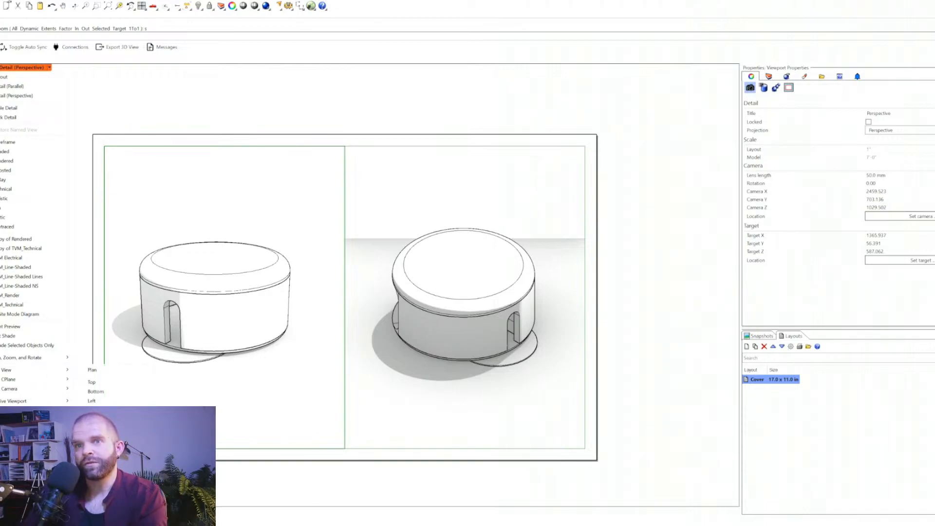
pyautogui.click(97, 460)
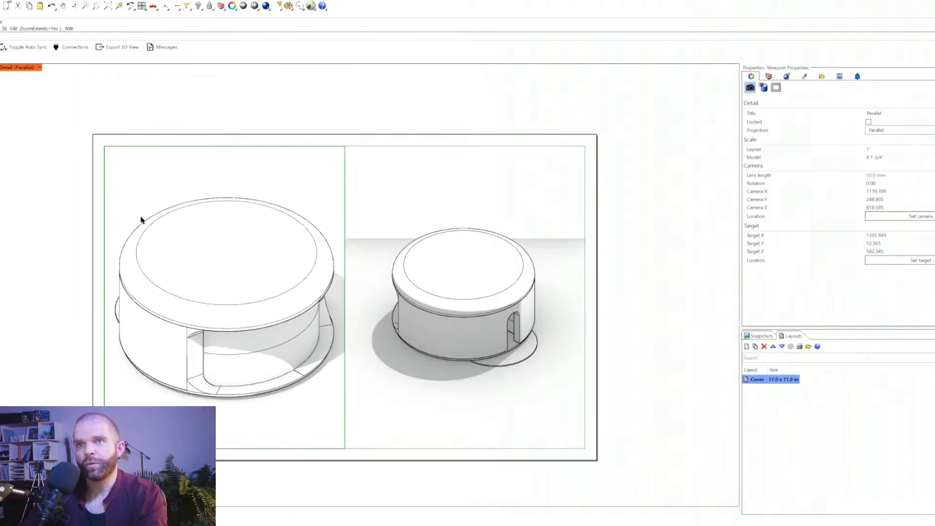
# - Zoom the page's left detail to the whole selected building, and clear the selection
pyautogui.moveTo(113, 165); pyautogui.dragTo(340, 416)
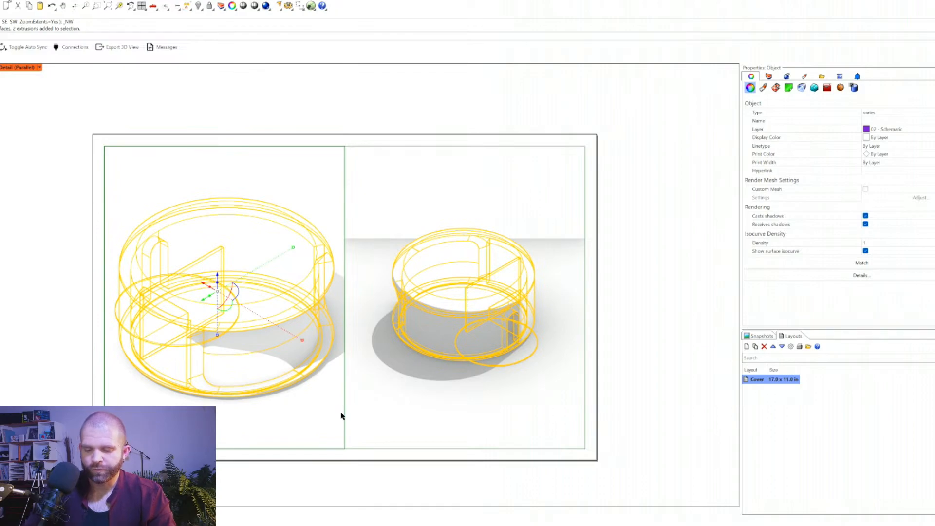
pyautogui.write('zoom')
pyautogui.press('Return')
pyautogui.write('s')
pyautogui.press('Return')
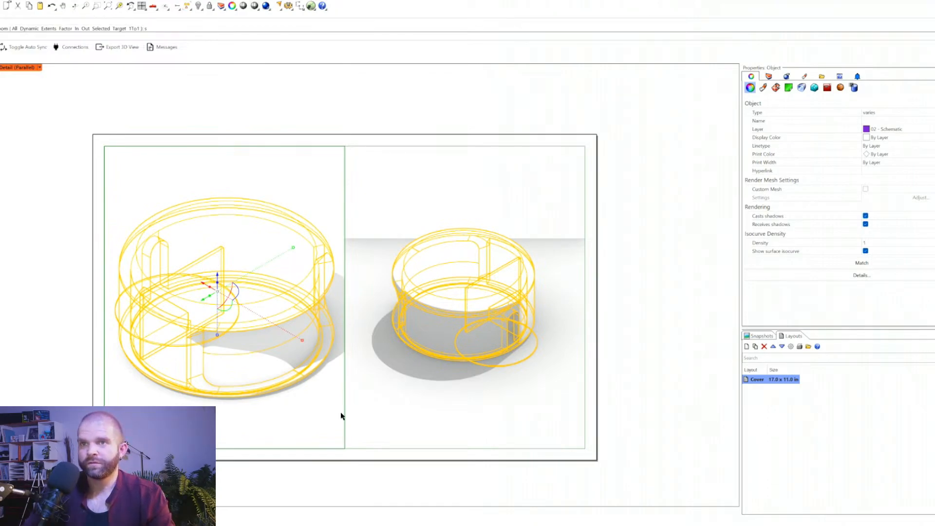
pyautogui.press('Return')
pyautogui.write('s')
pyautogui.press('Return')
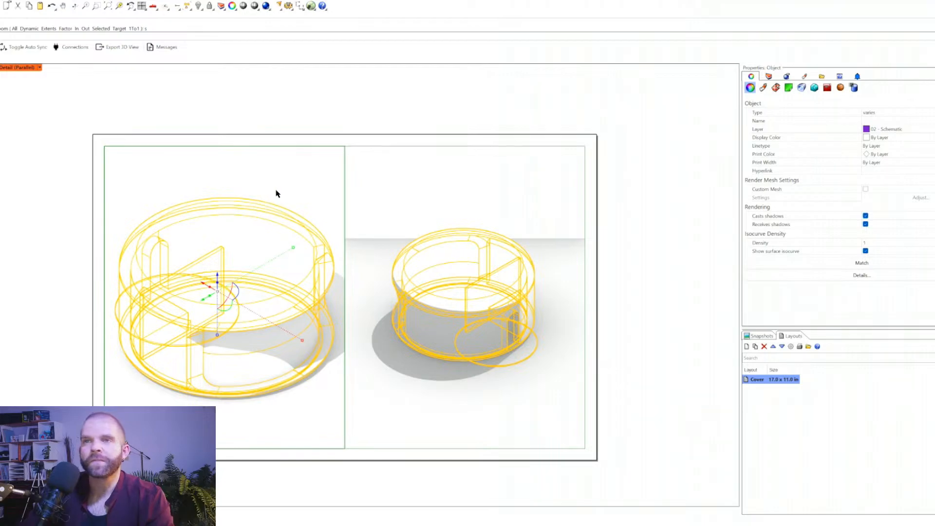
pyautogui.press('Escape')
# - Set the left detail's scale to 1" on the layout per 7' of model, and return to the page
pyautogui.click(874, 159)
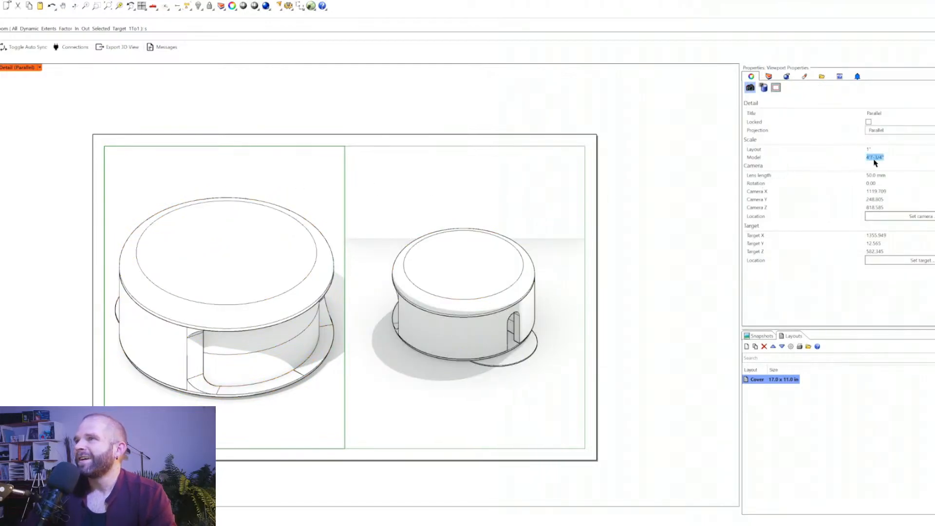
pyautogui.write("7'")
pyautogui.press('Return')
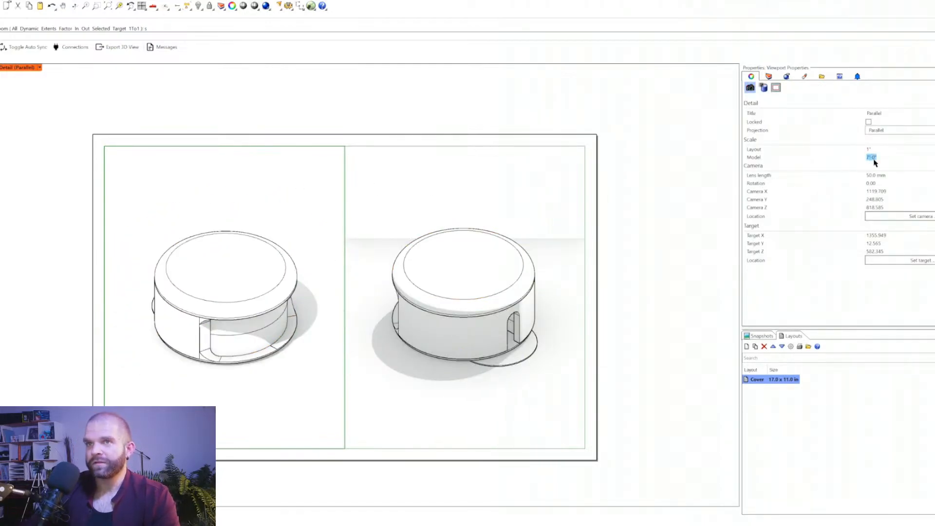
pyautogui.doubleClick(218, 197)
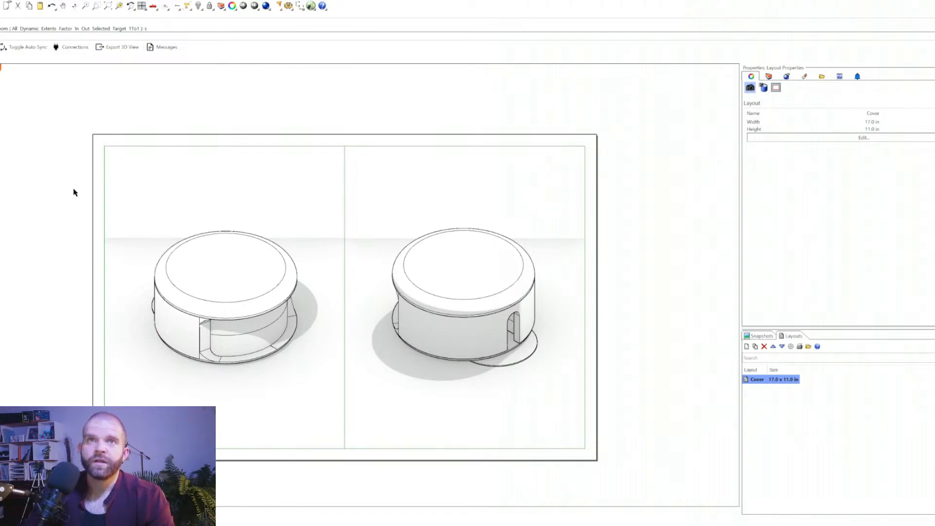
# - Add the text "2023 Q4 APPLE VISION PRO" to the layout page above the left building view
pyautogui.press('Return')
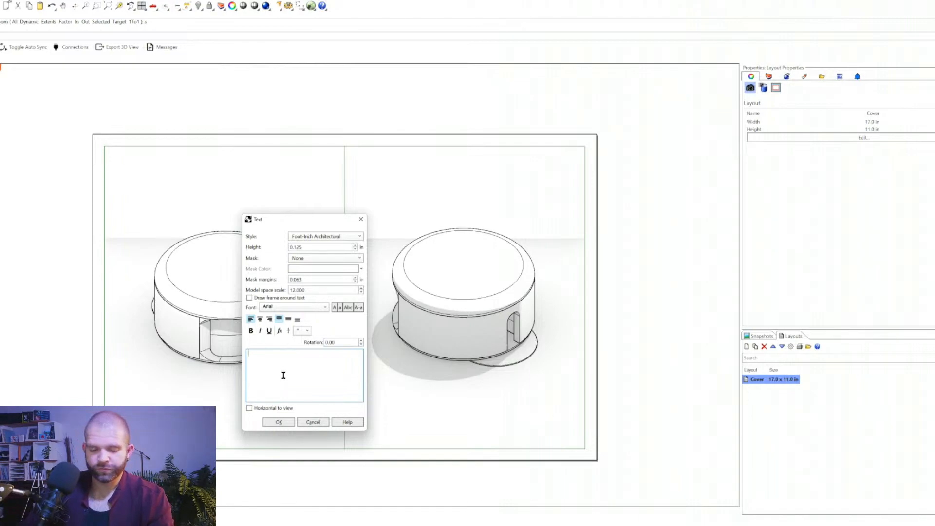
pyautogui.press('capslock')
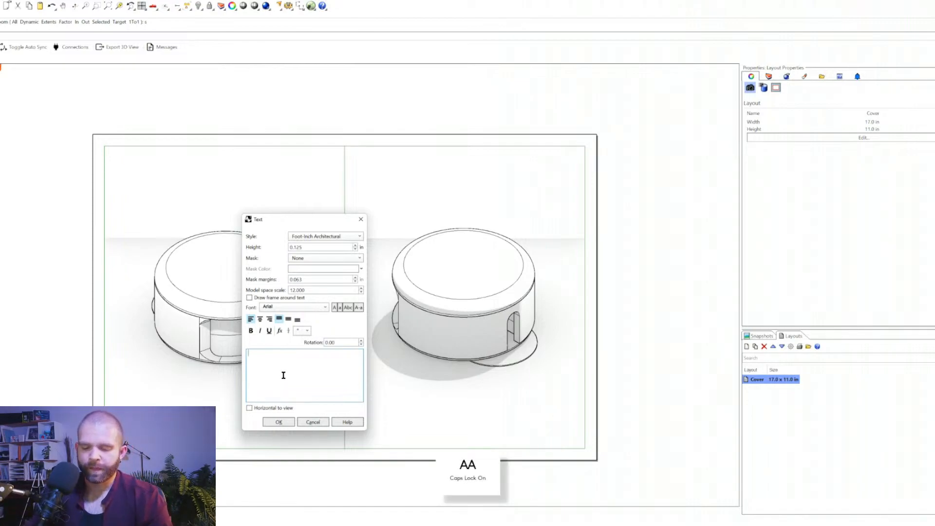
pyautogui.write('2023')
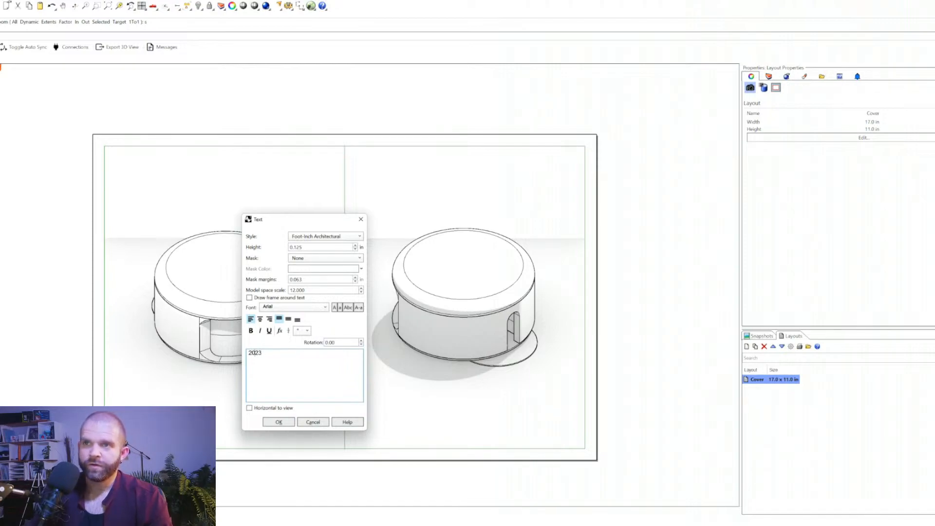
pyautogui.write('4')
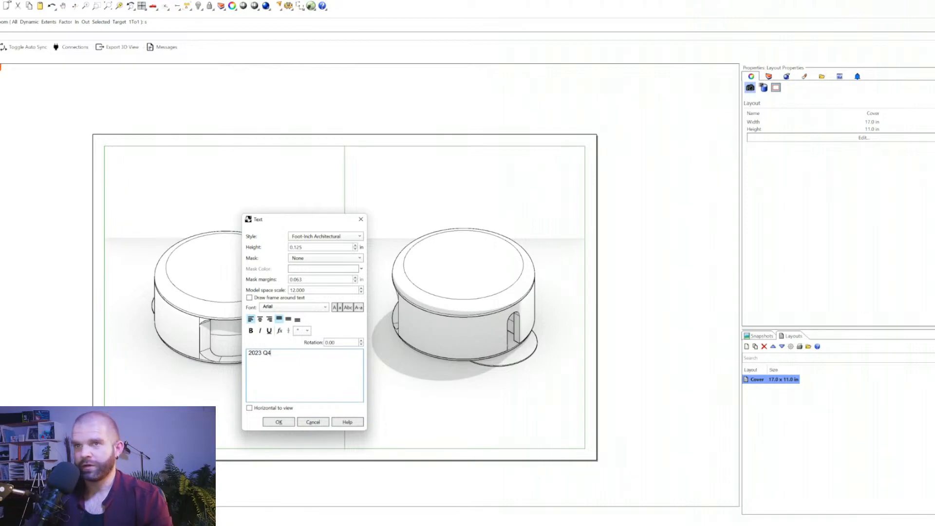
pyautogui.write(' APPLE VISION PRO')
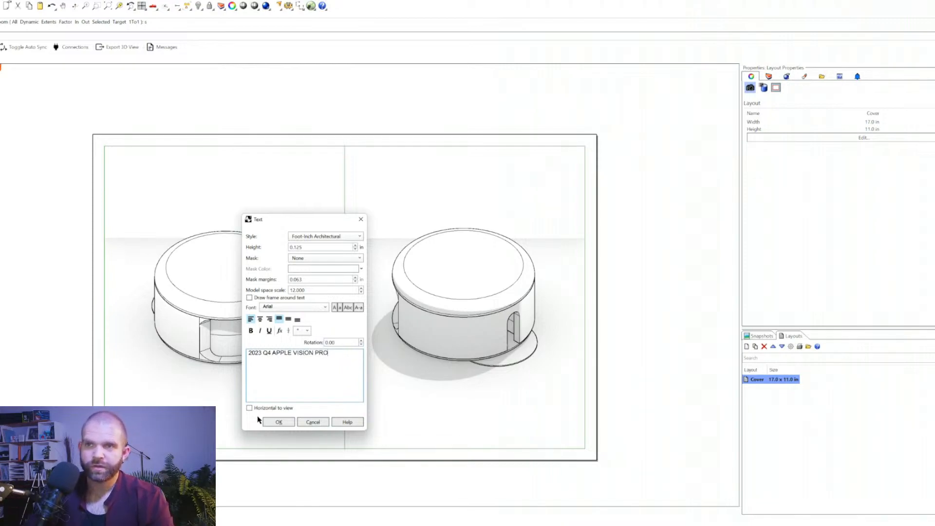
pyautogui.click(278, 421)
pyautogui.click(147, 176)
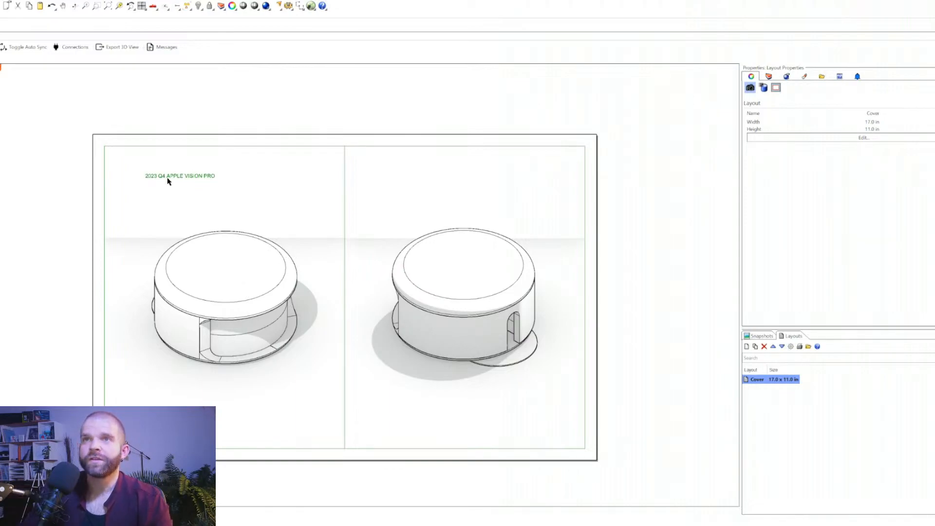
pyautogui.write('scale')
pyautogui.press('Return')
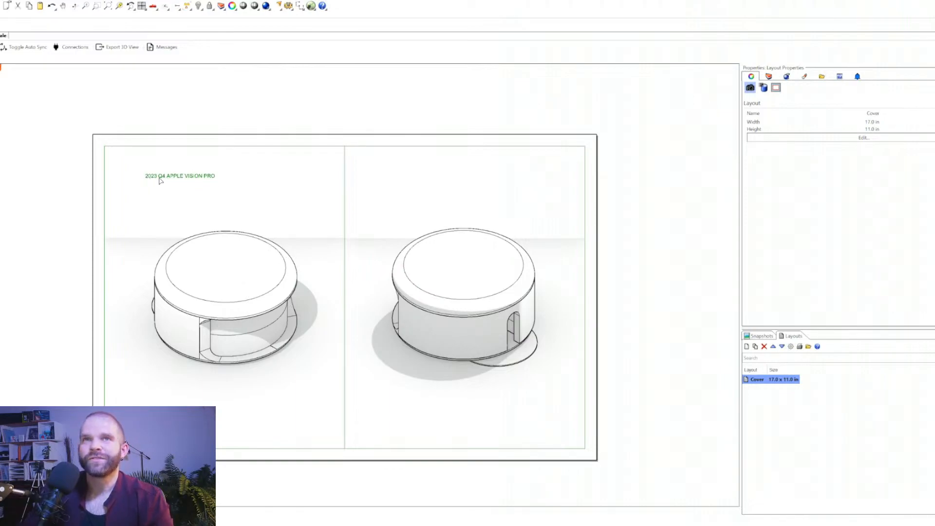
pyautogui.click(161, 180)
pyautogui.press('Return')
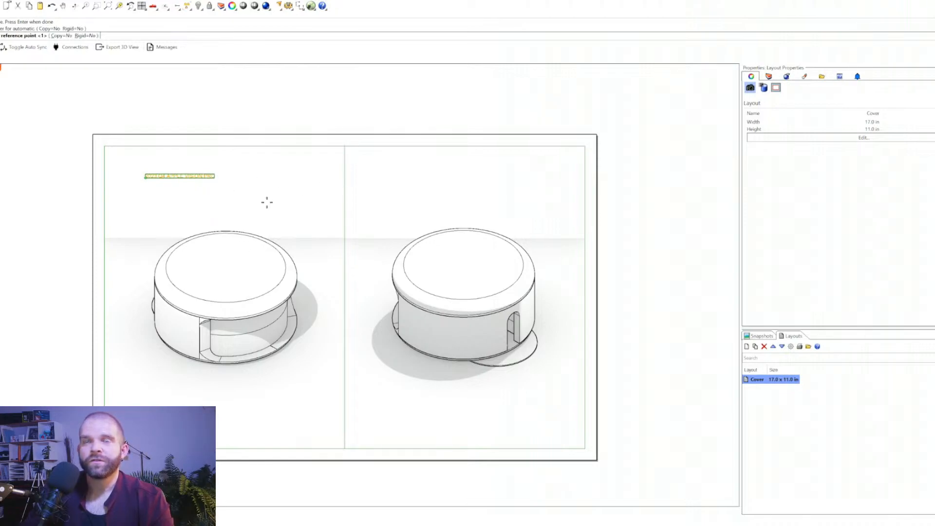
pyautogui.press('Escape')
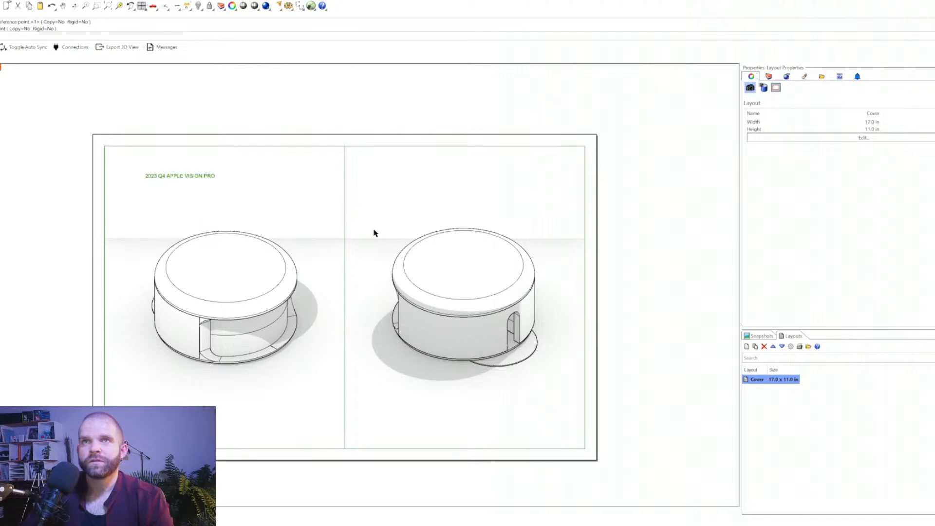
# - Scale the title text up from its lower-left corner to a text height of about 0.49 in
pyautogui.press('Return')
pyautogui.click(159, 180)
pyautogui.press('Return')
pyautogui.click(147, 176)
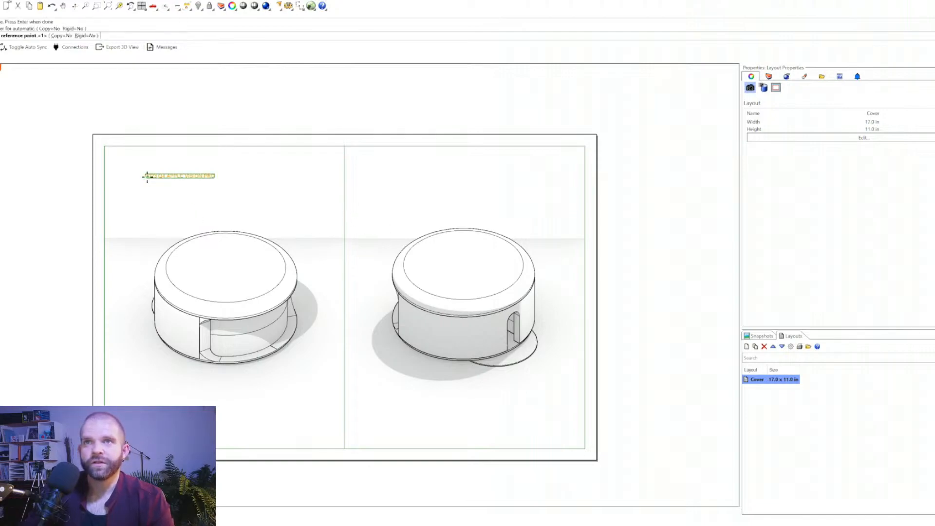
pyautogui.click(219, 179)
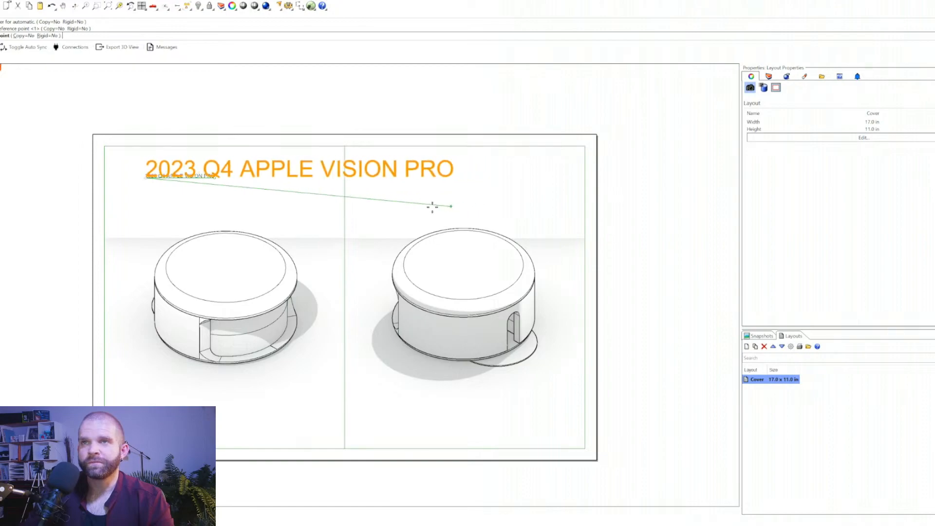
pyautogui.click(415, 207)
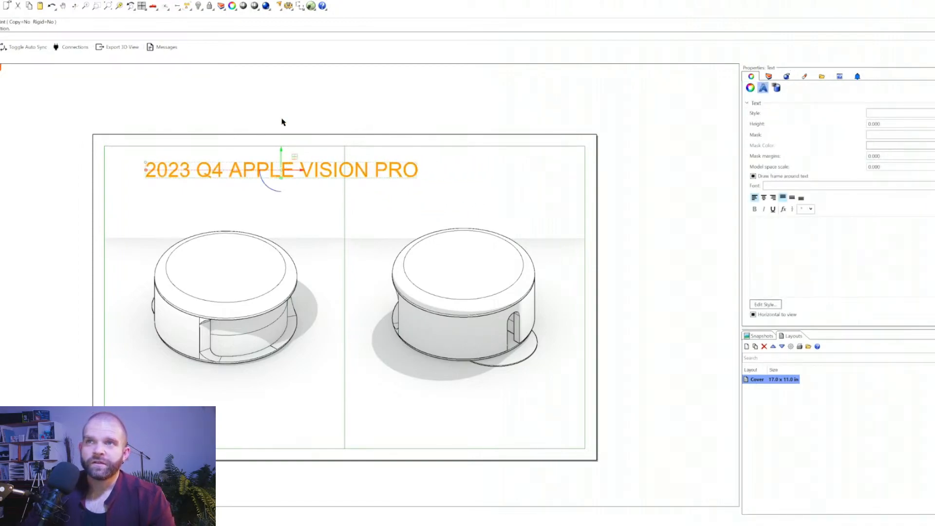
# - Move the enlarged title slightly down and to the right on the page, and clear the selection
pyautogui.click(217, 125)
pyautogui.moveTo(281, 150); pyautogui.dragTo(305, 183)
pyautogui.click(271, 187)
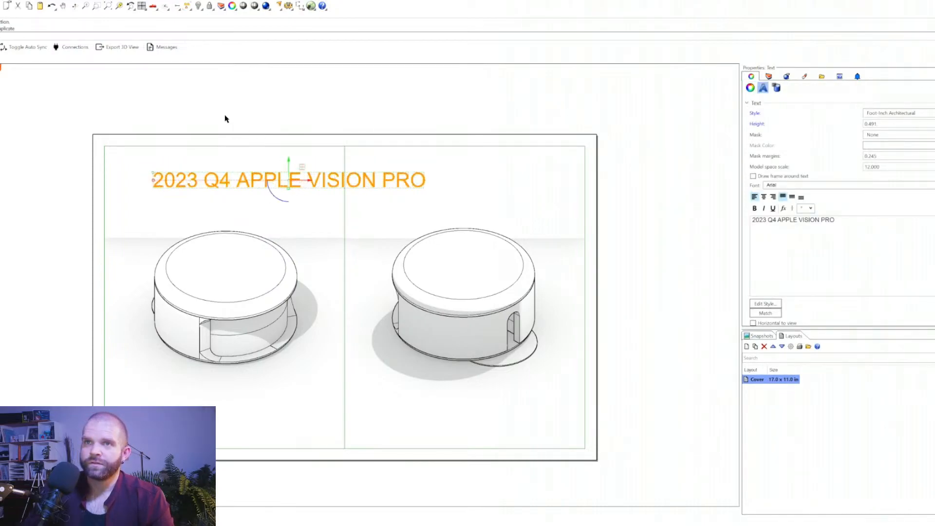
pyautogui.click(231, 121)
# - Change the title text's font to Montserrat, leaving it non-bold, and clear the selection
pyautogui.click(269, 182)
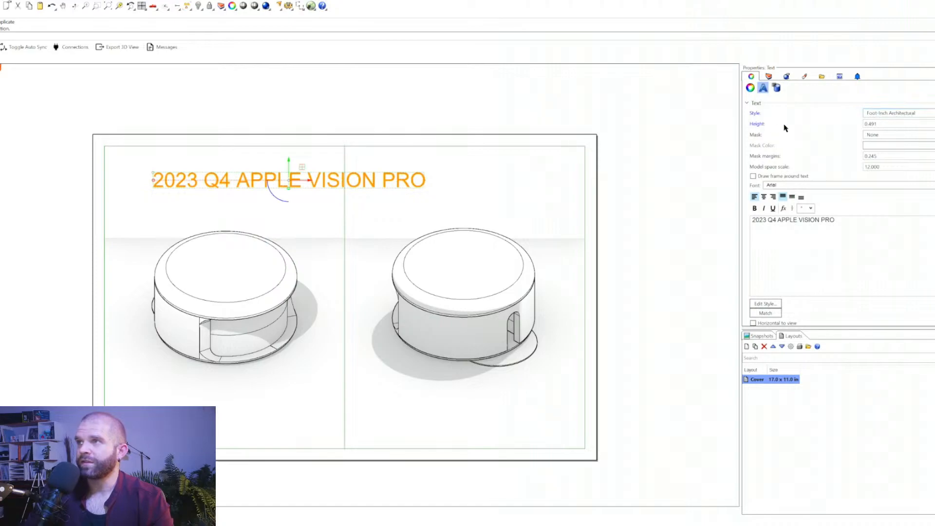
pyautogui.click(754, 208)
pyautogui.click(754, 208)
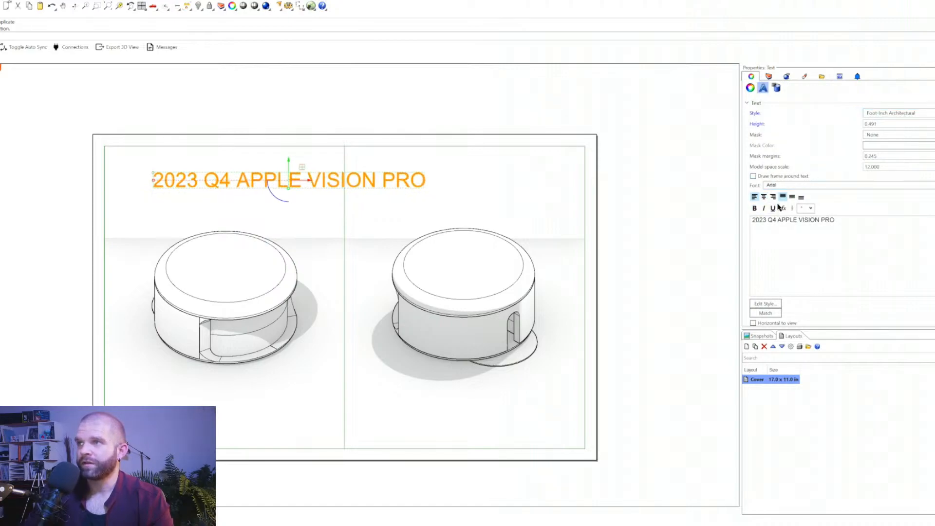
pyautogui.click(816, 241)
pyautogui.click(797, 181)
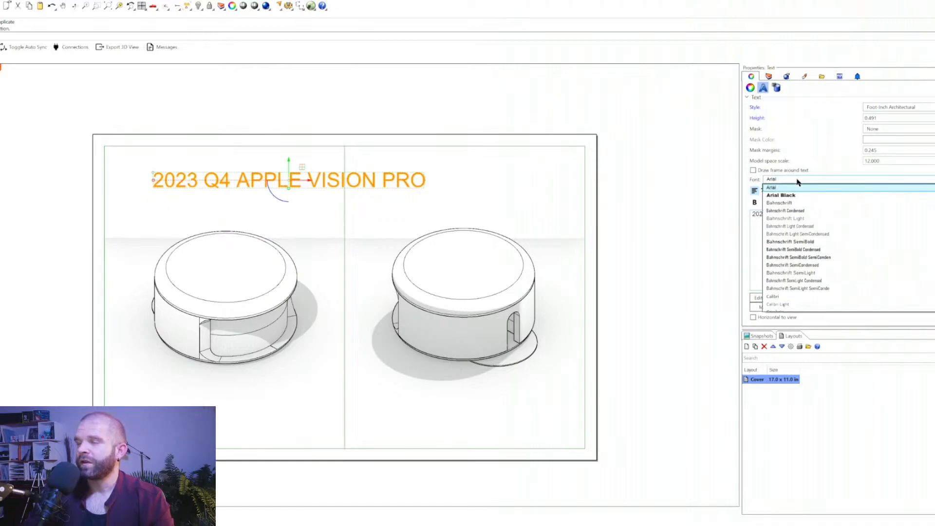
pyautogui.scroll(-15, 834, 248)
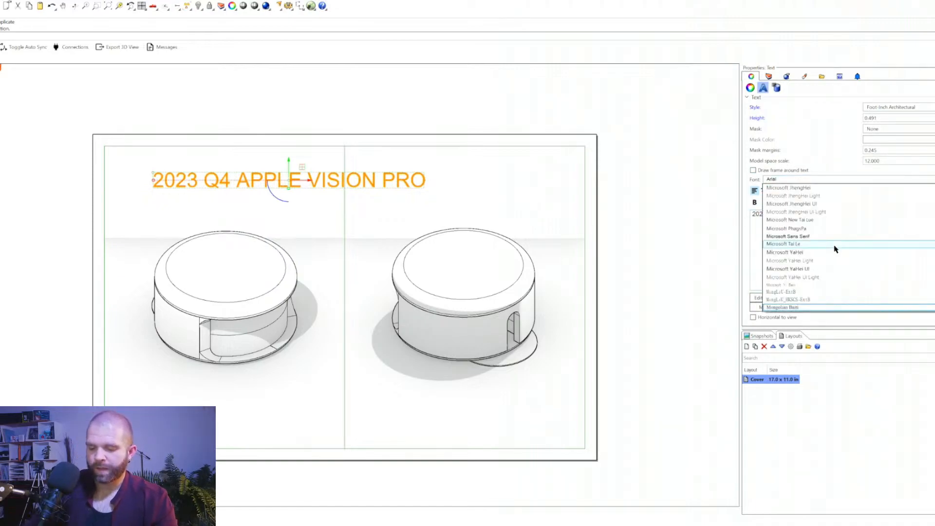
pyautogui.click(809, 307)
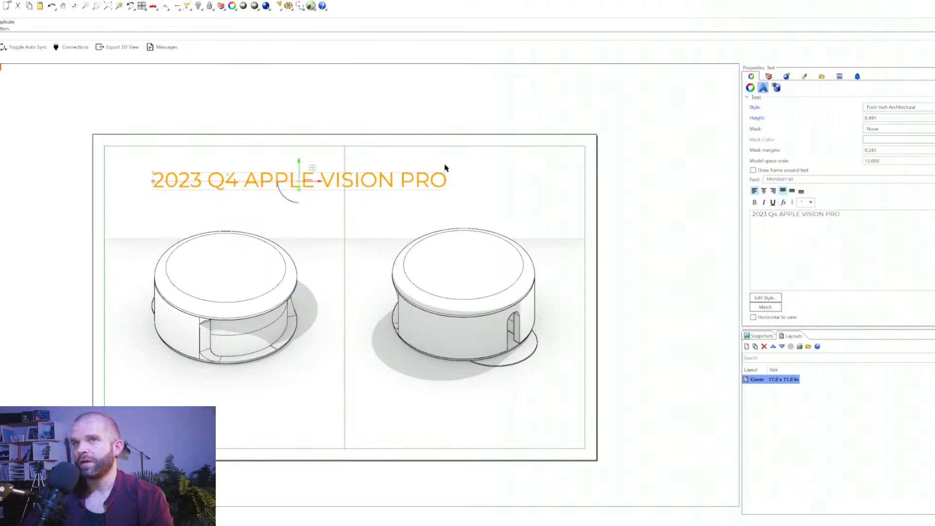
pyautogui.click(490, 139)
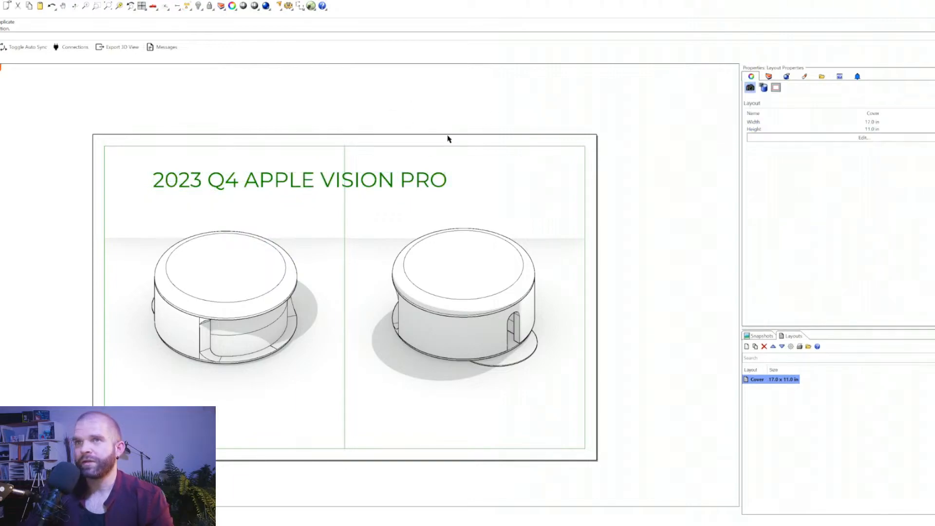
# - Move the title text a little closer to the page's upper-left corner, and clear the selection
pyautogui.click(253, 179)
pyautogui.moveTo(253, 180); pyautogui.dragTo(236, 171)
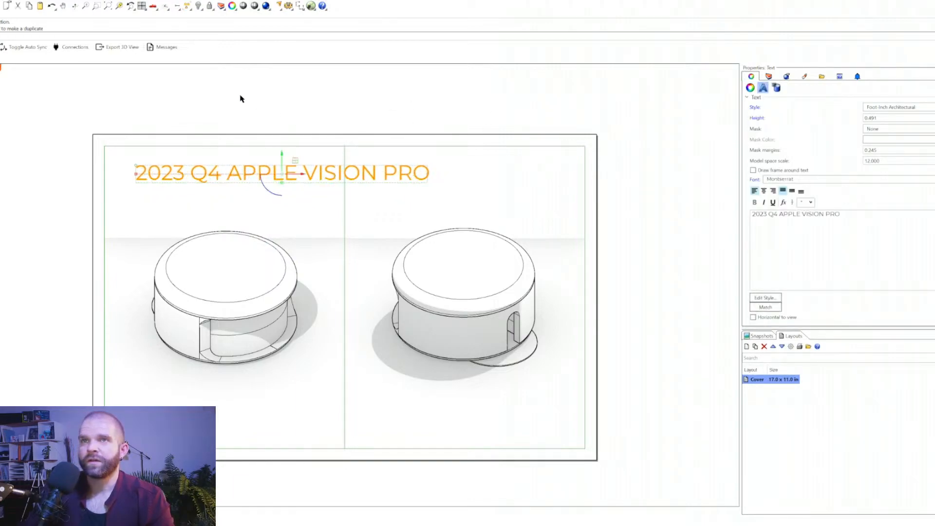
pyautogui.click(73, 157)
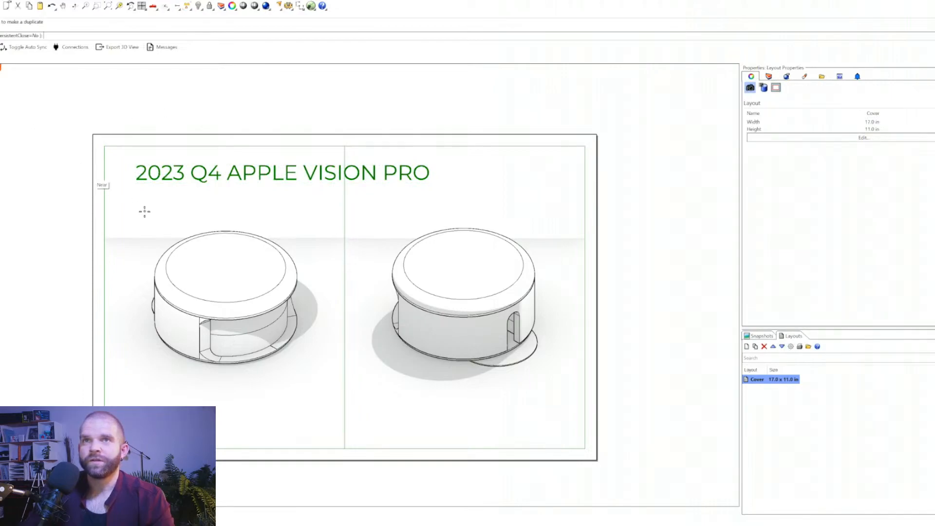
# - Draw a horizontal underline beneath the title across its full width and move it slightly down from the letters
pyautogui.click(136, 182)
pyautogui.click(429, 183)
pyautogui.press('Return')
pyautogui.click(410, 183)
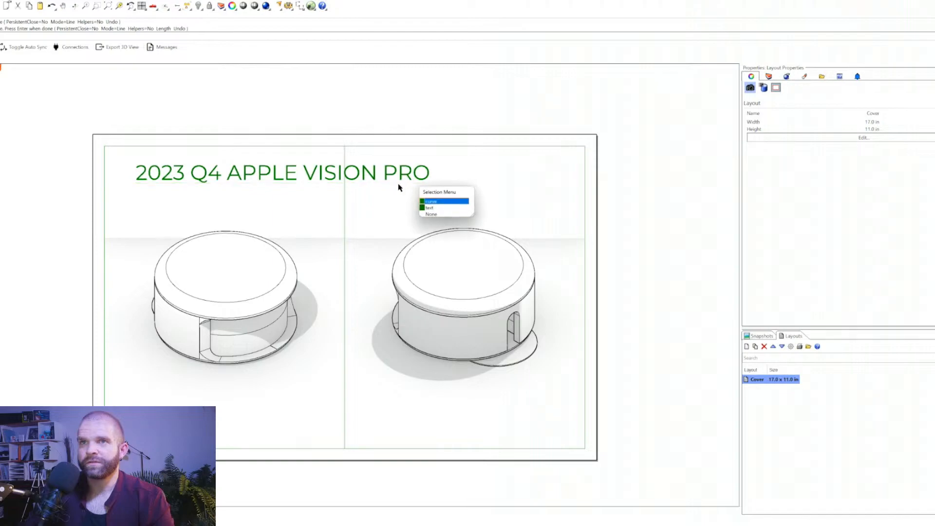
pyautogui.click(428, 201)
pyautogui.moveTo(282, 163); pyautogui.dragTo(284, 167)
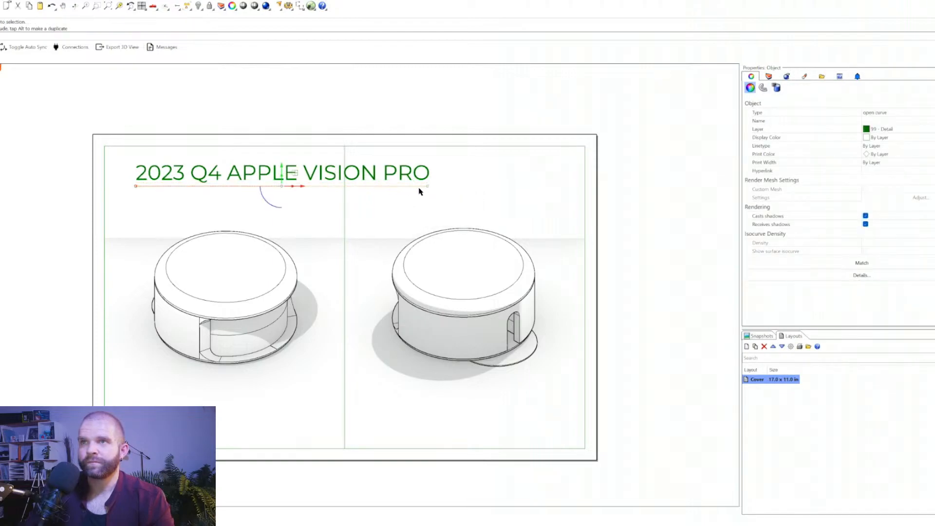
# - Extend the underline's right end past the end of the title text, and clear the selection
pyautogui.click(427, 186)
pyautogui.moveTo(439, 186); pyautogui.dragTo(471, 188)
pyautogui.click(412, 91)
pyautogui.scroll(-2, 315, 199)
pyautogui.scroll(4, 310, 274)
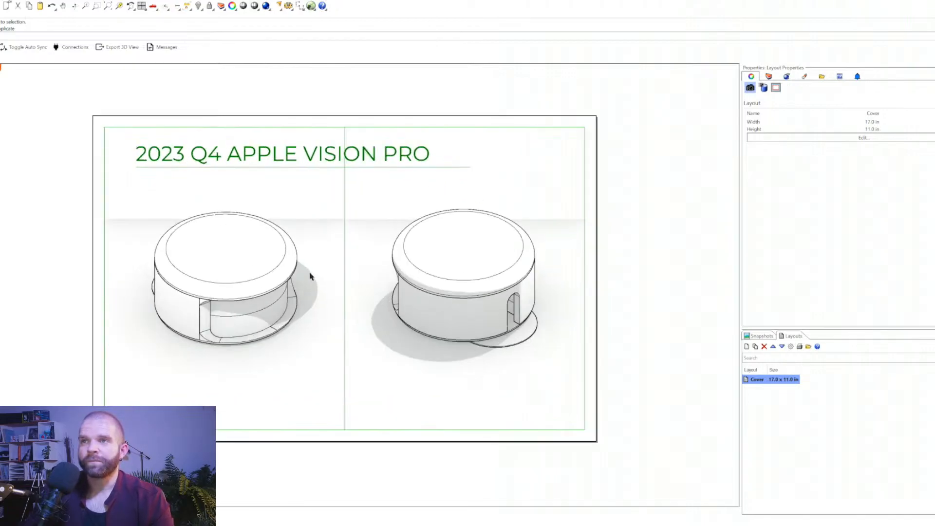
pyautogui.scroll(-2, 317, 274)
pyautogui.scroll(1, 395, 254)
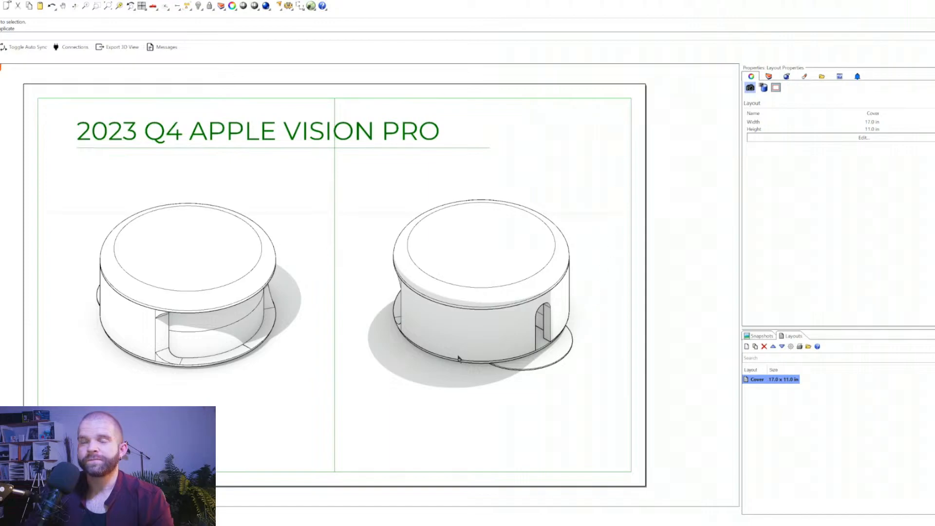
# - Open the print setup, compare Print Color with Display Color in the preview, and close it with Print Color chosen
pyautogui.click(768, 76)
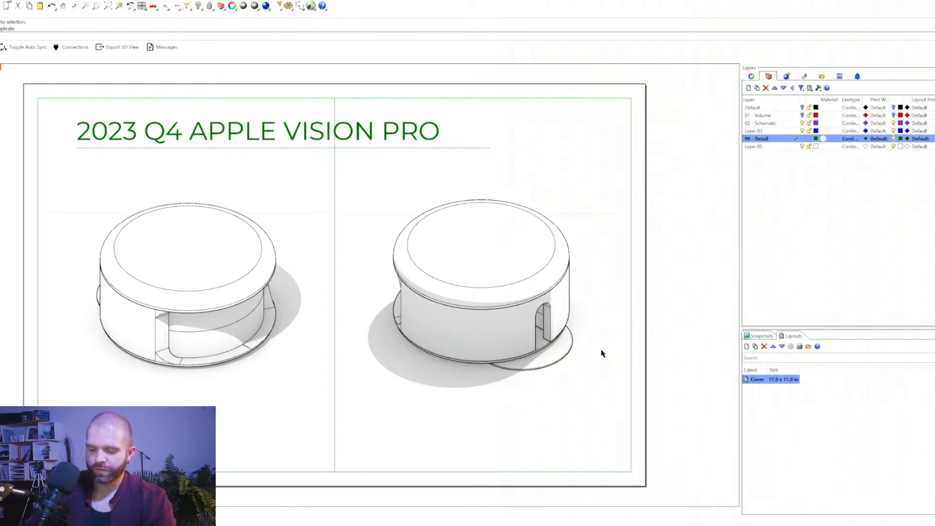
pyautogui.hotkey('ctrl', 's')
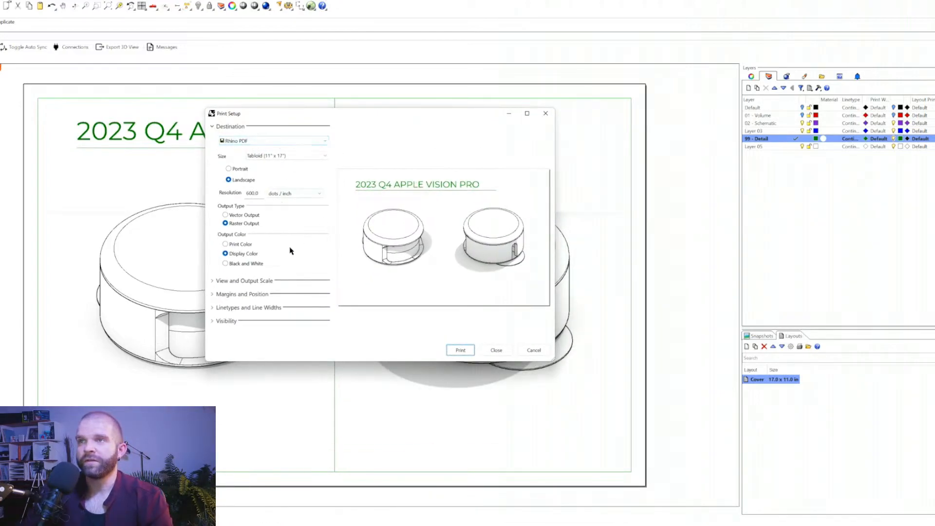
pyautogui.click(245, 246)
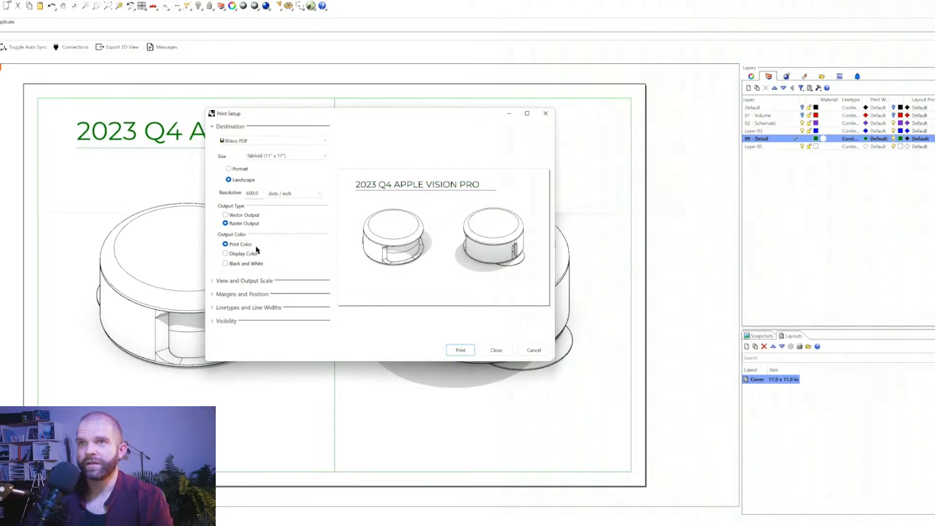
pyautogui.click(250, 253)
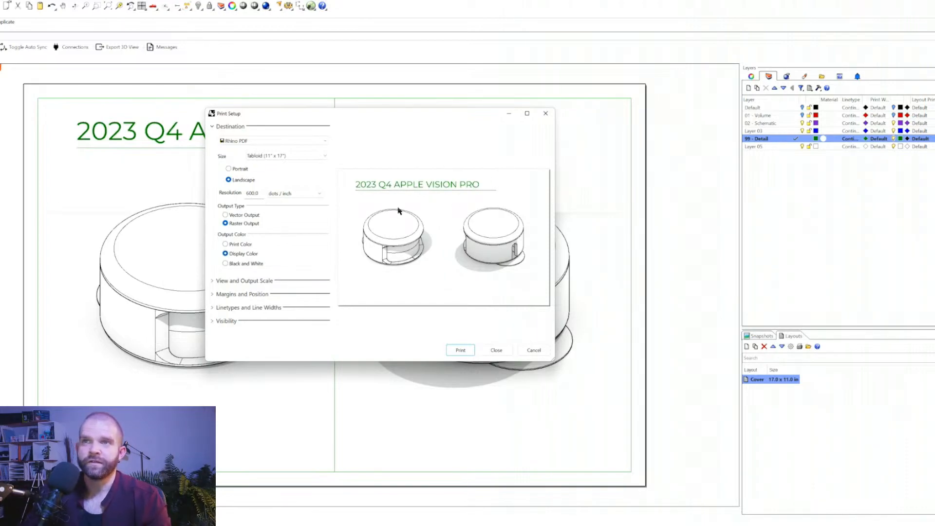
pyautogui.click(242, 246)
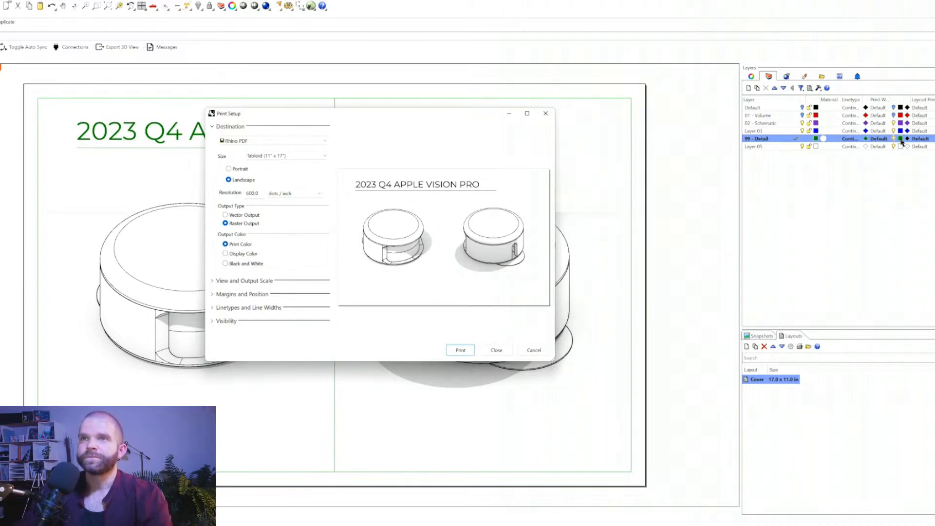
pyautogui.click(496, 350)
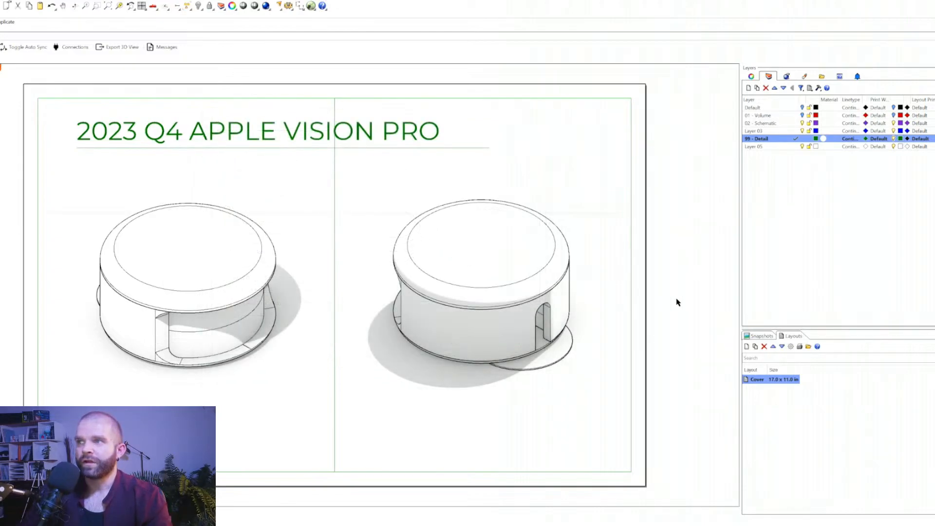
# - Duplicate the Cover layout page instead of creating a new blank one
pyautogui.click(747, 346)
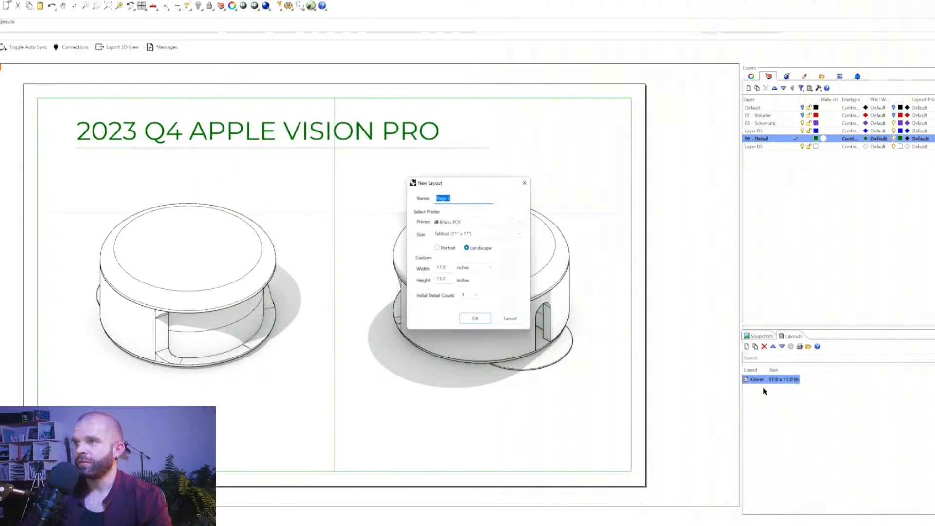
pyautogui.click(511, 320)
pyautogui.rightClick(762, 381)
pyautogui.click(792, 405)
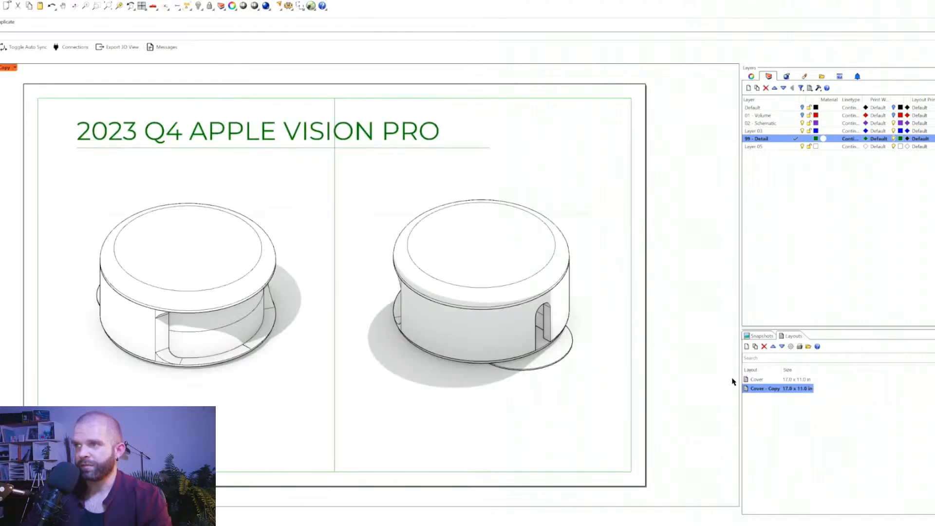
# - Rename the duplicated Cover layout as 4-View Page
pyautogui.click(764, 392)
pyautogui.click(765, 391)
pyautogui.write('4-')
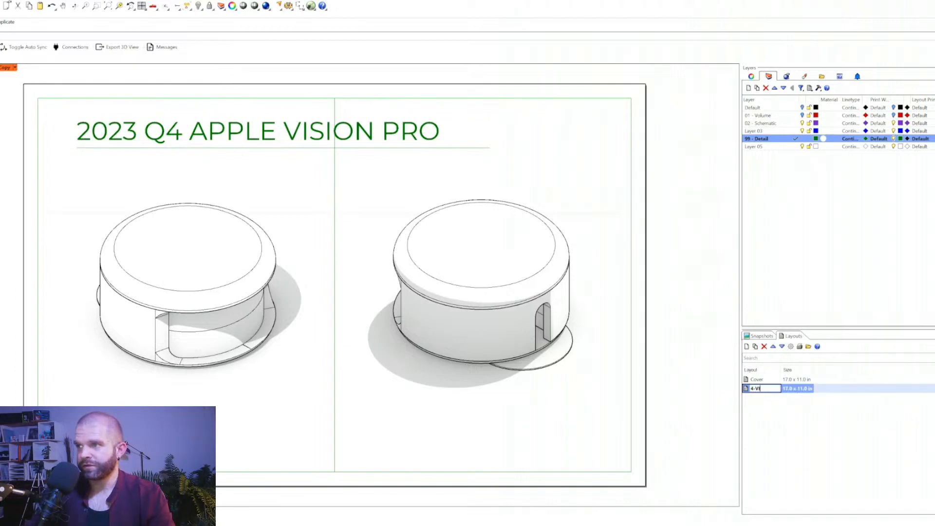
pyautogui.write('VI')
pyautogui.press('capslock')
pyautogui.write('ew')
pyautogui.press('capslock')
pyautogui.write('P')
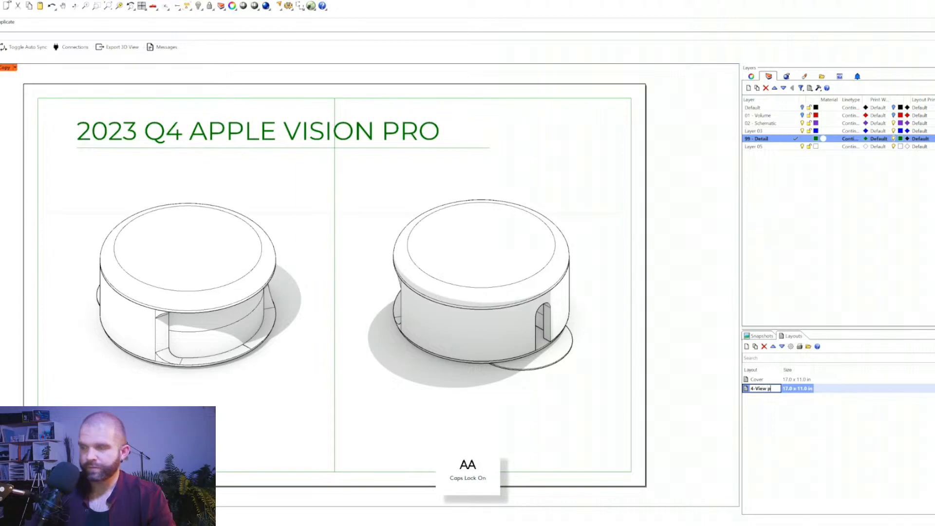
pyautogui.press('capslock')
pyautogui.press('capslock')
pyautogui.write('GEW')
pyautogui.write('age')
pyautogui.press('Return')
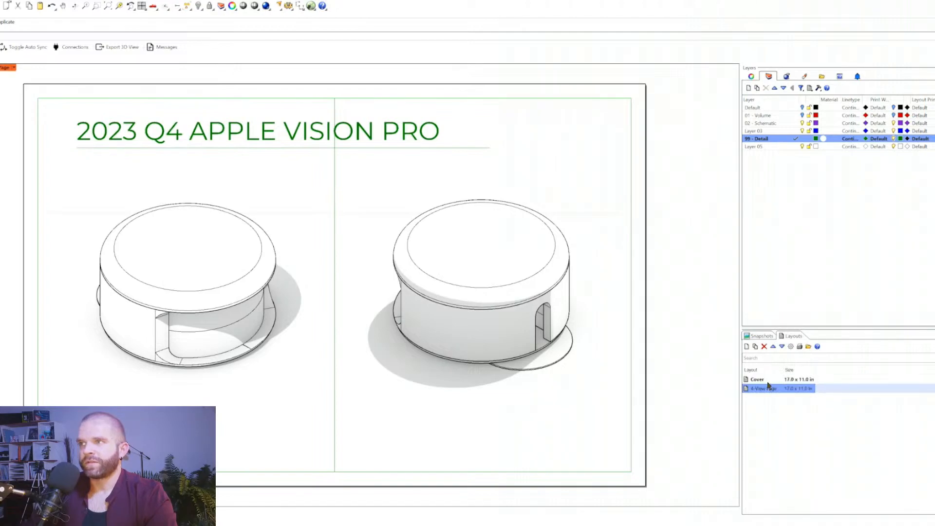
# - Try moving the selected layout page up and down in the page order
pyautogui.click(772, 347)
pyautogui.click(781, 346)
pyautogui.click(773, 348)
pyautogui.click(780, 347)
pyautogui.click(772, 347)
pyautogui.click(780, 346)
pyautogui.click(772, 347)
pyautogui.click(780, 346)
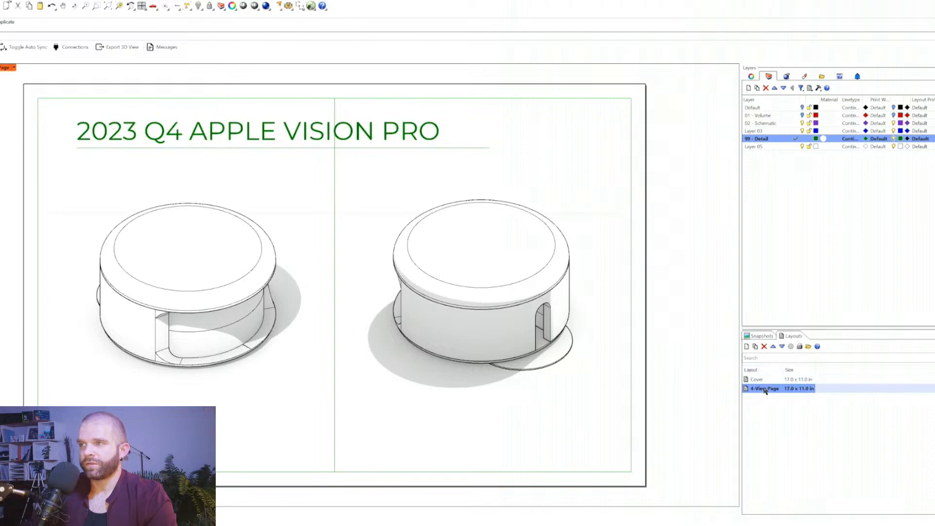
# - On the 4-View Page, scale both details in the vertical direction only, from their top edge to half their height
pyautogui.click(773, 390)
pyautogui.click(799, 389)
pyautogui.moveTo(401, 483); pyautogui.dragTo(265, 411)
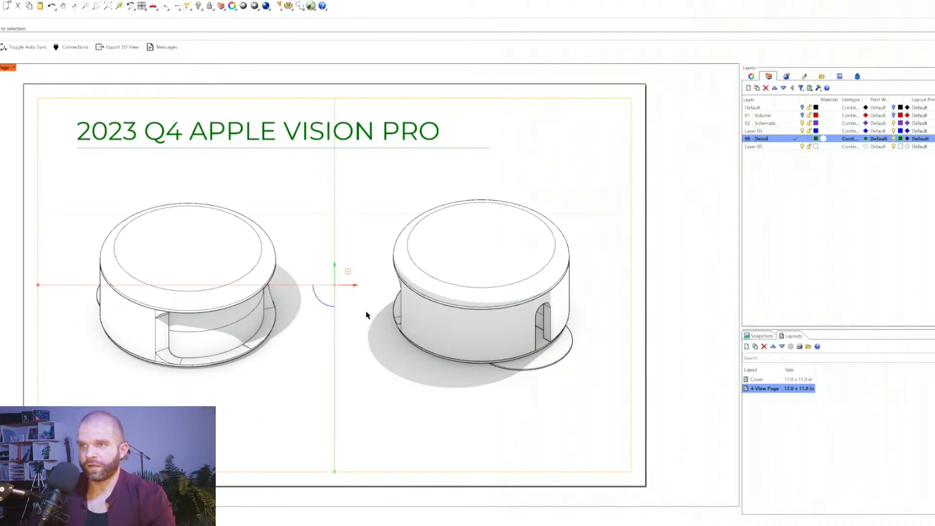
pyautogui.write('scale')
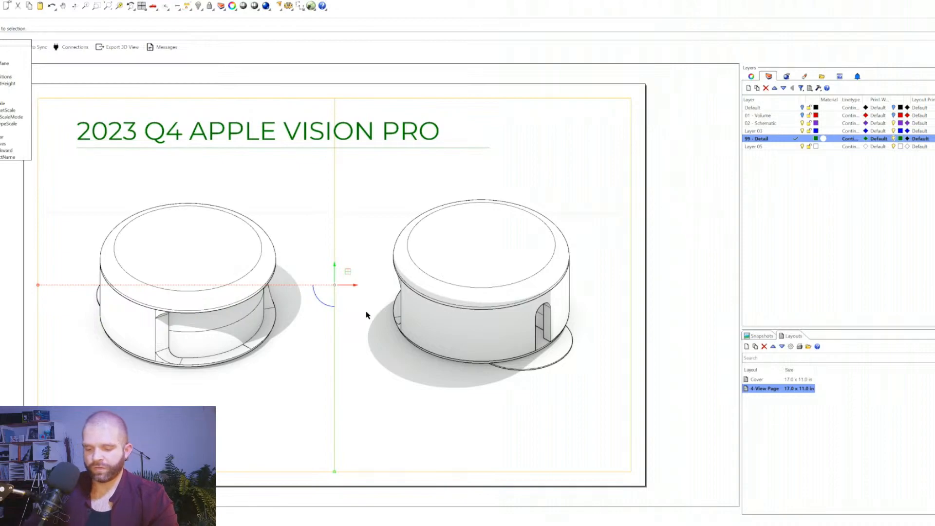
pyautogui.press('Return')
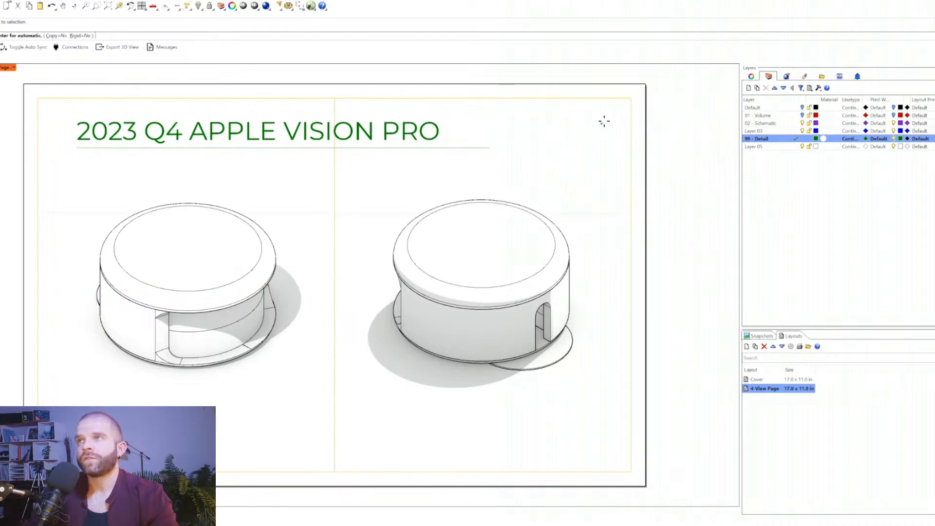
pyautogui.click(631, 99)
pyautogui.click(631, 471)
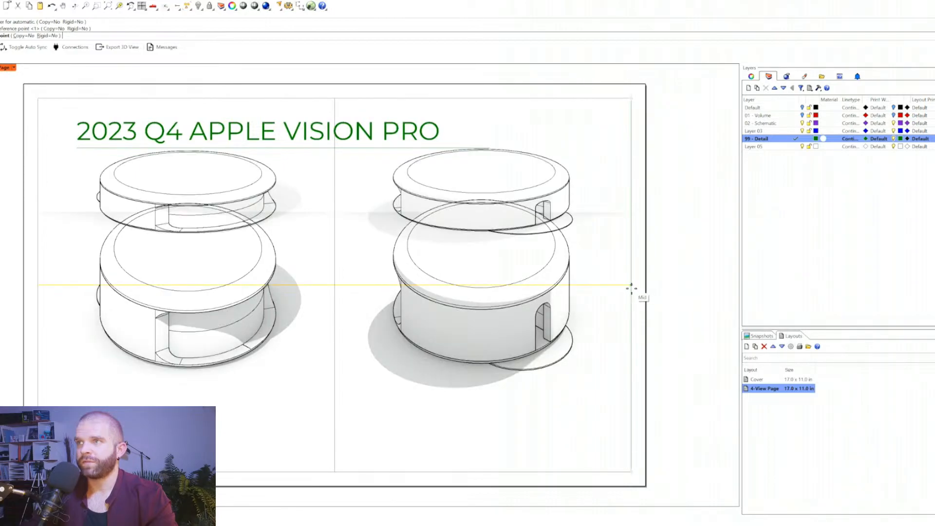
pyautogui.click(631, 289)
# - Copy both details directly below the originals to form a two-by-two grid, and delete the title with its underline
pyautogui.moveTo(673, 362); pyautogui.dragTo(198, 253)
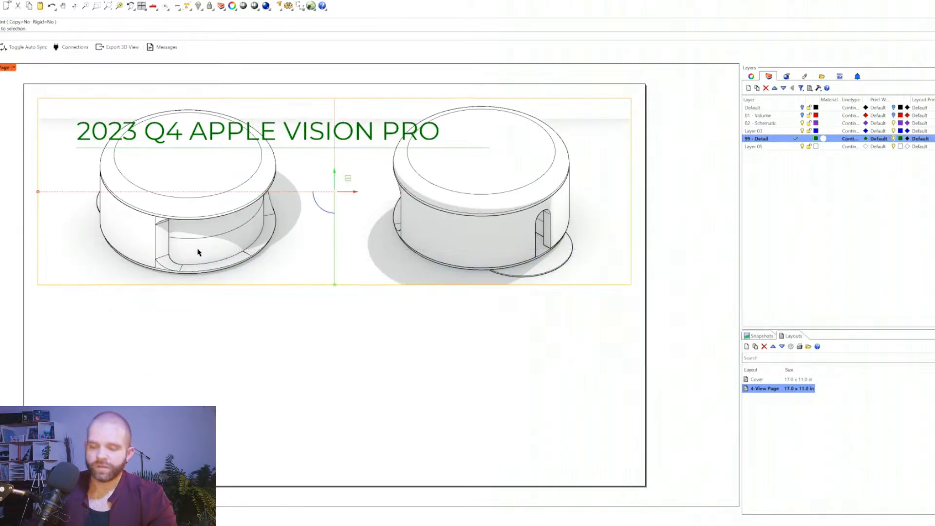
pyautogui.write('copy')
pyautogui.press('Return')
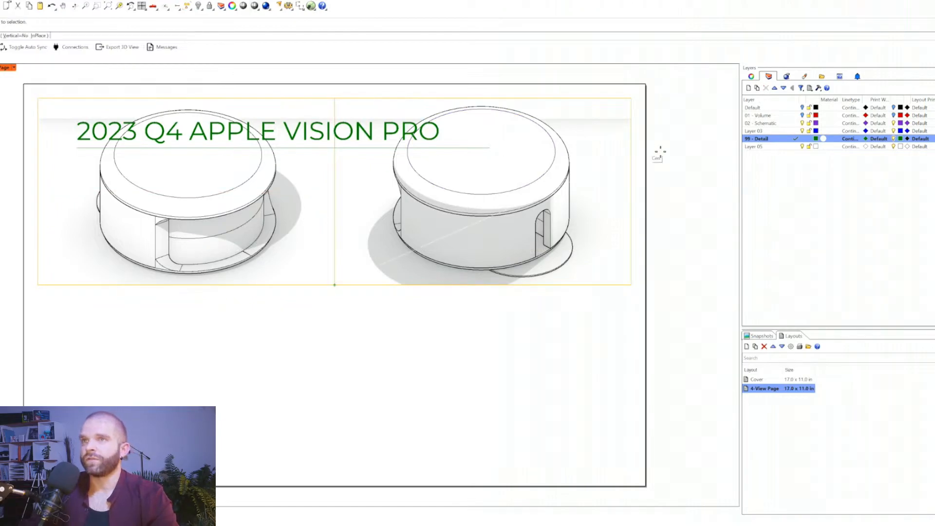
pyautogui.click(631, 98)
pyautogui.click(629, 285)
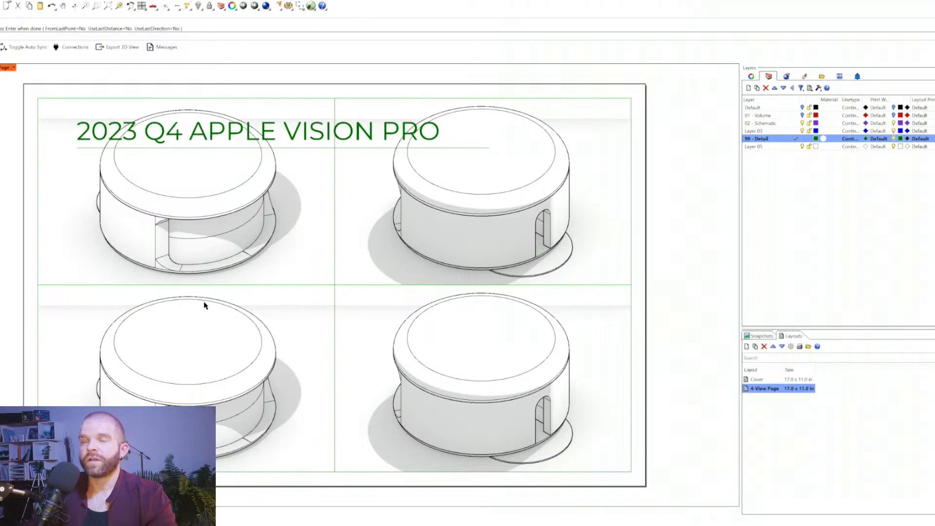
pyautogui.press('Return')
pyautogui.click(117, 137)
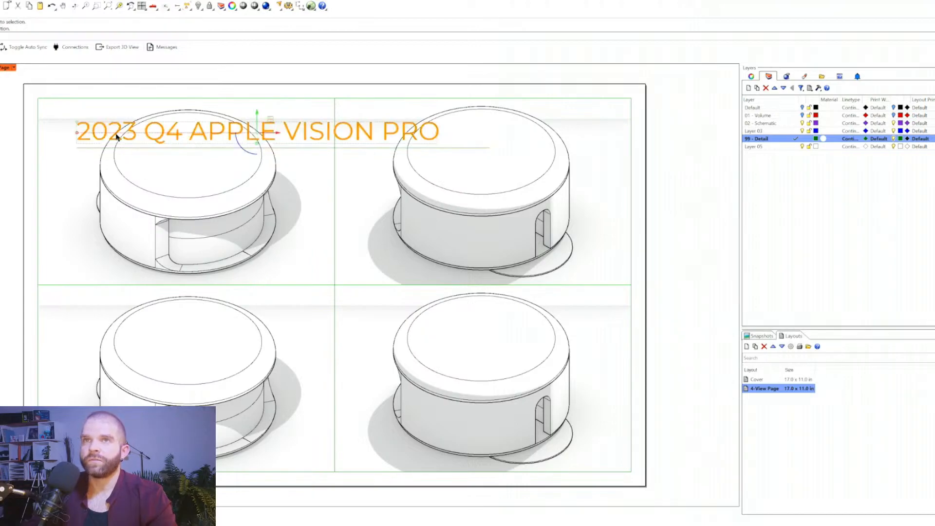
pyautogui.press('Delete')
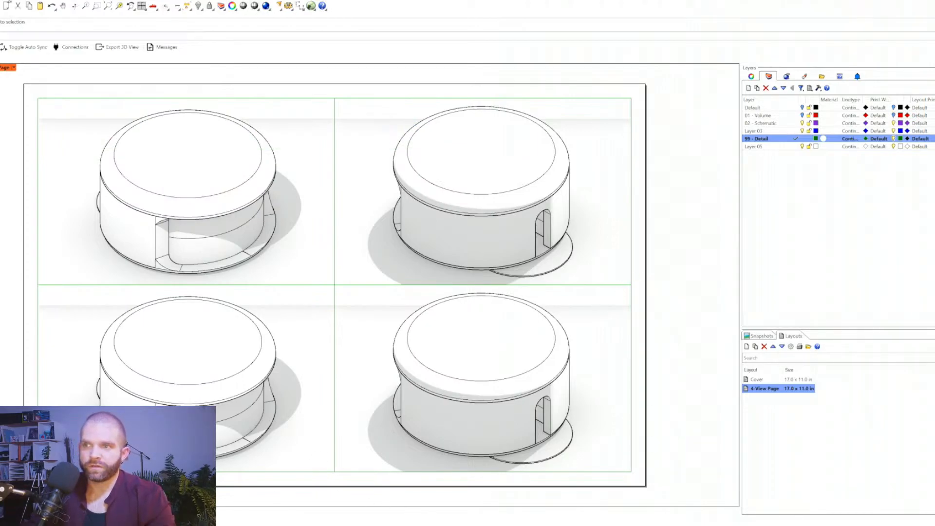
pyautogui.rightClick(476, 525)
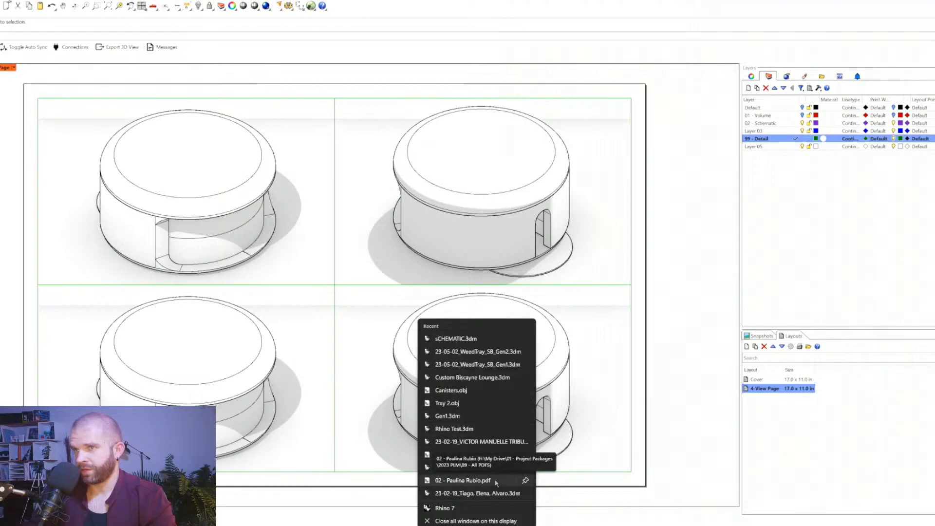
pyautogui.click(456, 378)
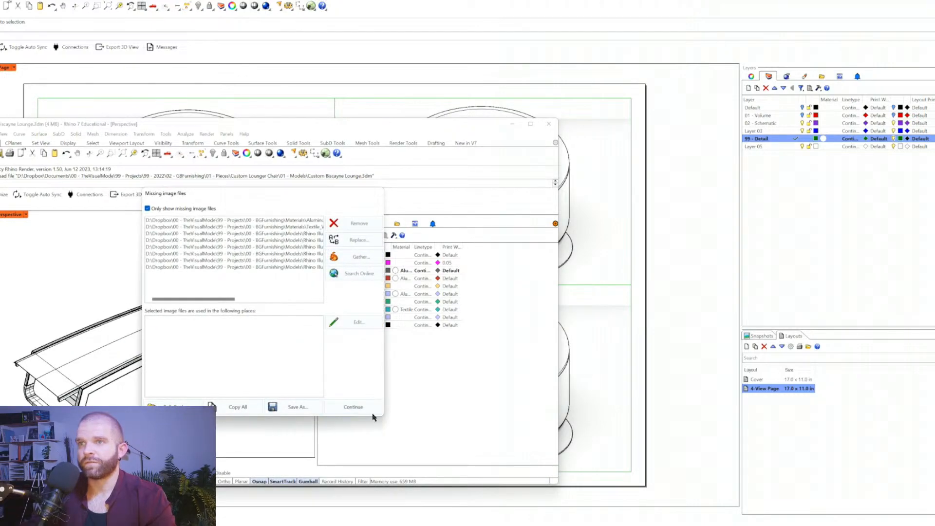
pyautogui.click(371, 410)
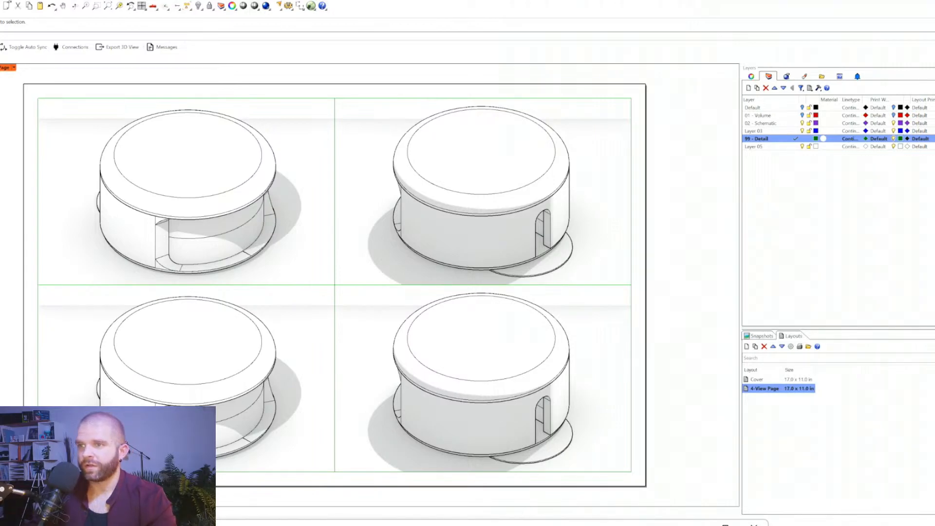
# - Open the earlier 23-02-19 project model from the recent Rhino files to reuse its sheet layout
pyautogui.rightClick(477, 523)
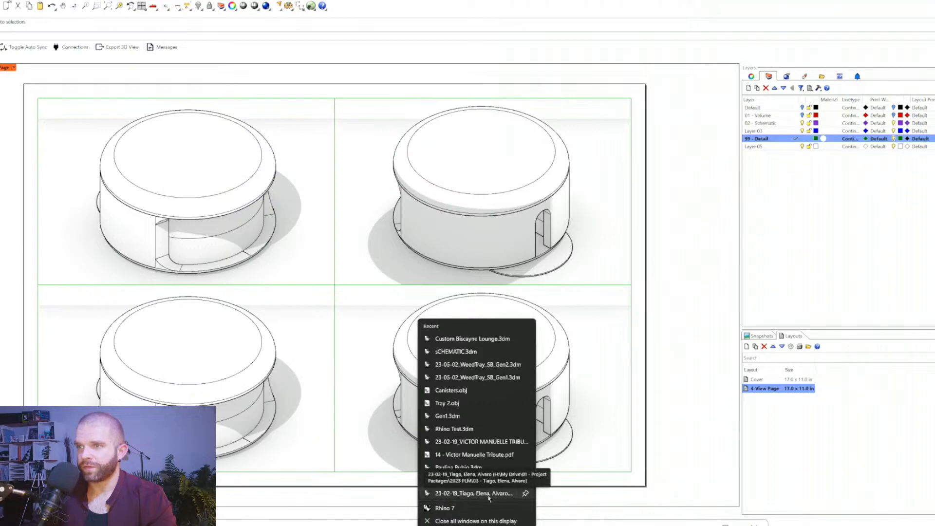
pyautogui.click(488, 497)
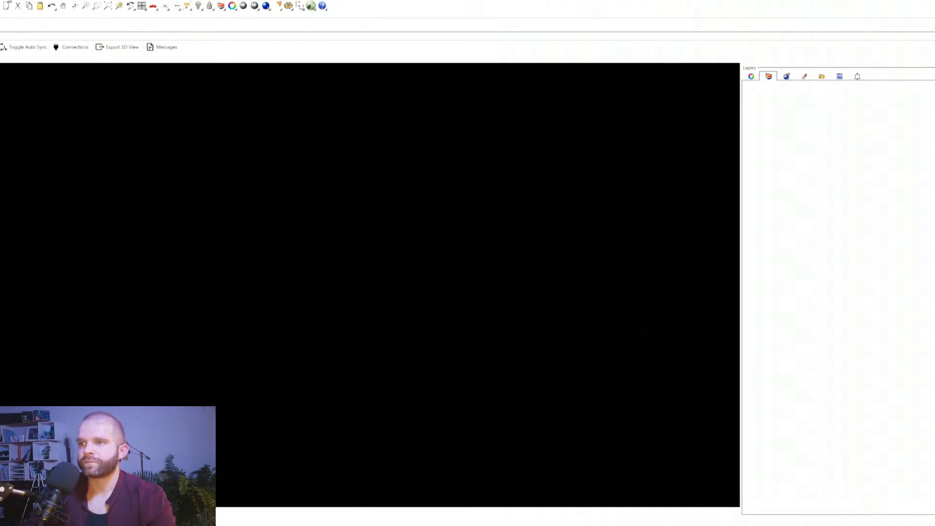
pyautogui.rightClick(476, 525)
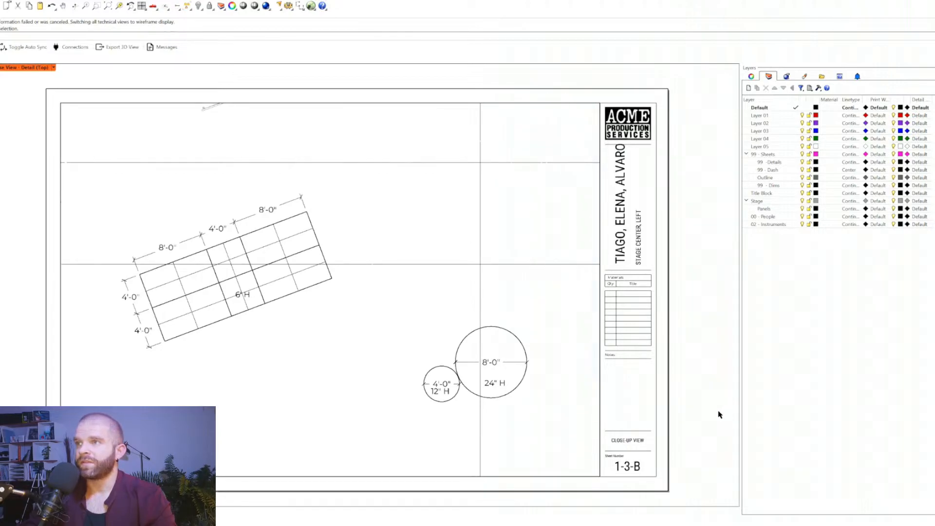
# - Copy the entire title block from the Close-Up View sheet and paste it onto the 4-View Page in the schematic file
pyautogui.doubleClick(685, 405)
pyautogui.moveTo(586, 77)
pyautogui.mouseDown()
pyautogui.moveTo(648, 248)
pyautogui.moveTo(684, 440)
pyautogui.moveTo(682, 482)
pyautogui.mouseUp()
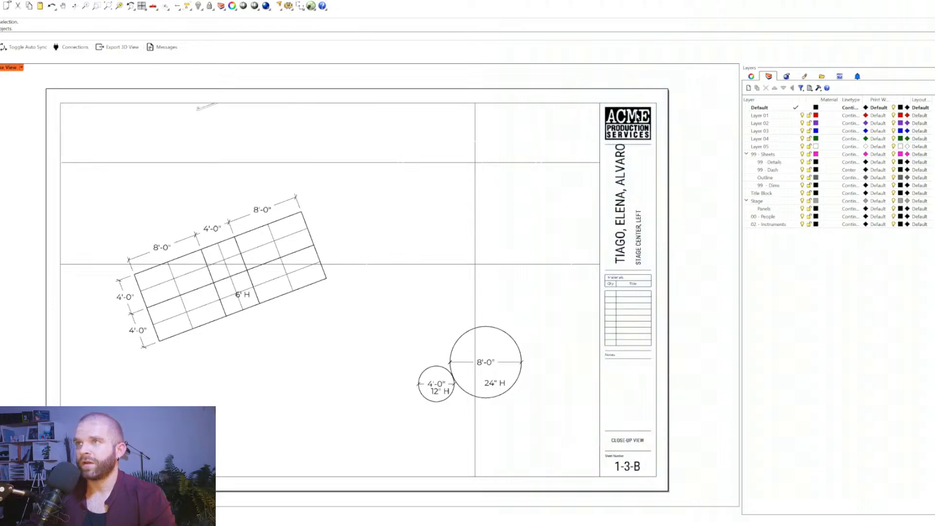
pyautogui.moveTo(620, 118); pyautogui.dragTo(599, 113)
pyautogui.hotkey('ctrl', 'z')
pyautogui.click(580, 69)
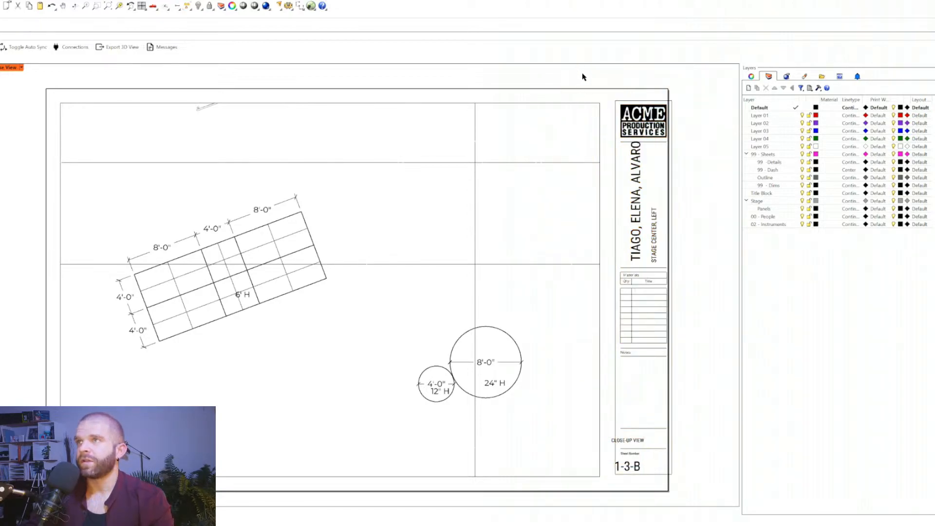
pyautogui.hotkey('ctrl', 'z')
pyautogui.moveTo(589, 80); pyautogui.dragTo(699, 502)
pyautogui.hotkey('ctrl', 'c')
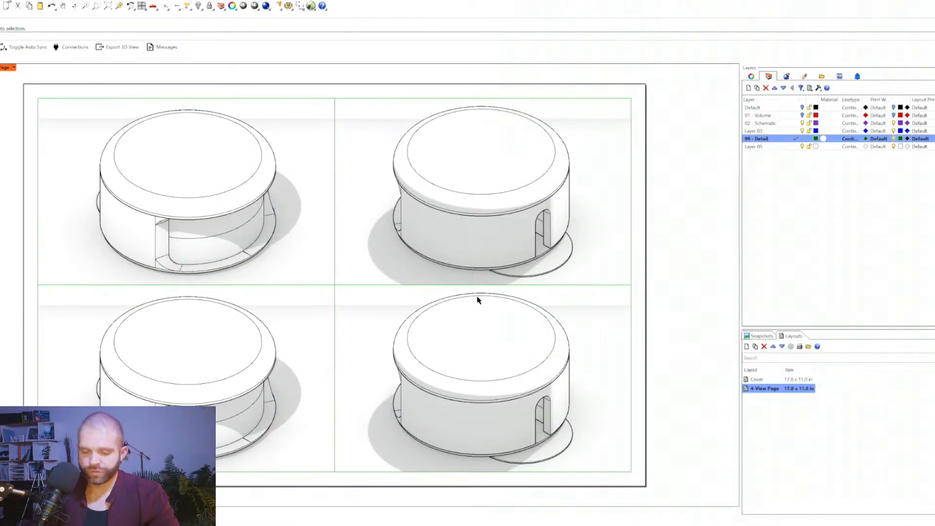
pyautogui.hotkey('ctrl', 'v')
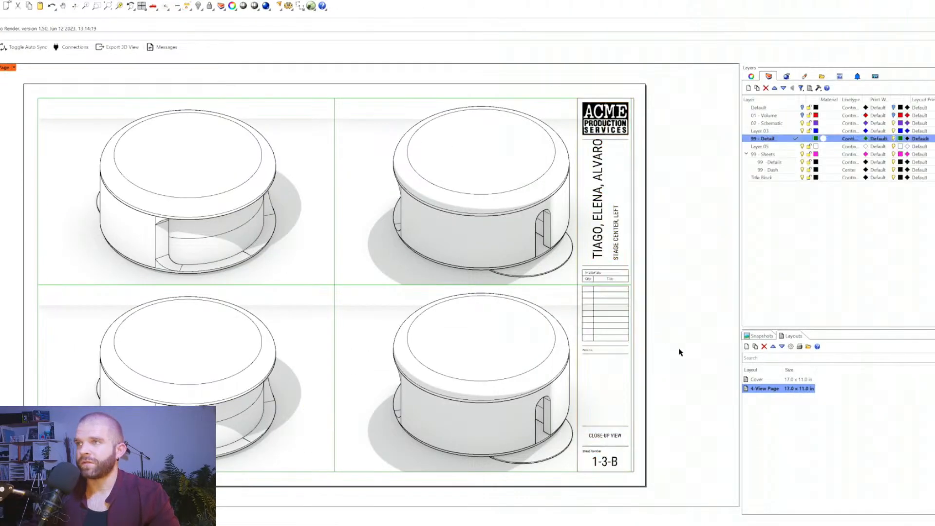
# - Delete the ACME Production Services logo from the pasted title block
pyautogui.click(610, 115)
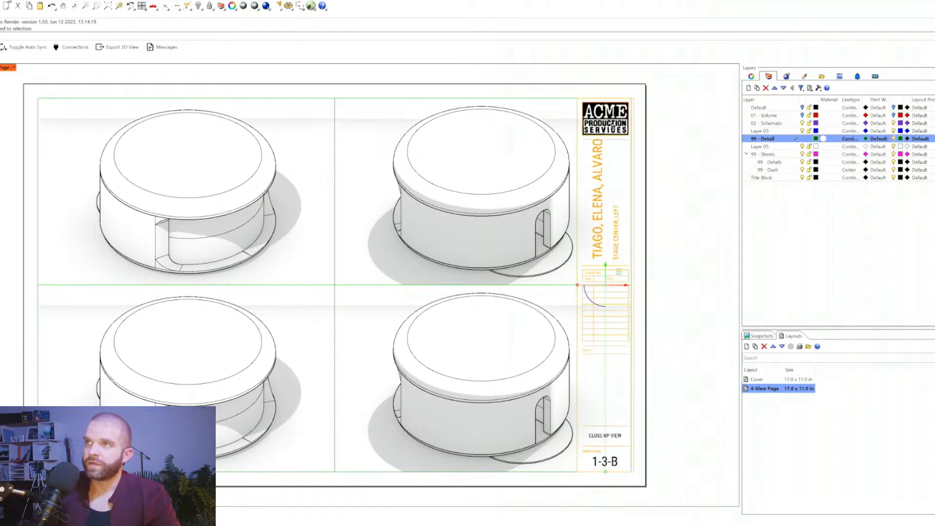
pyautogui.click(609, 120)
pyautogui.press('Delete')
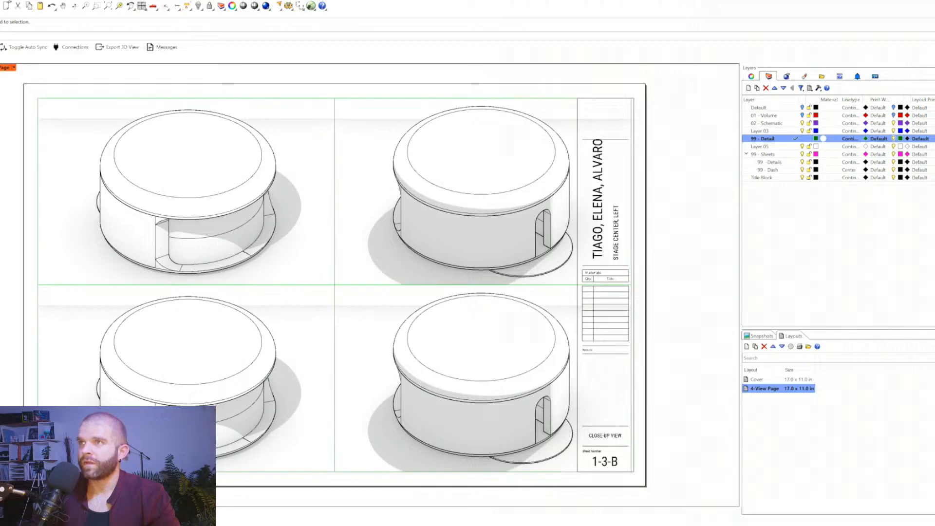
# - Scale all four details in the horizontal direction only, from their left edge, so their right edge meets the title block
pyautogui.moveTo(359, 325); pyautogui.dragTo(308, 263)
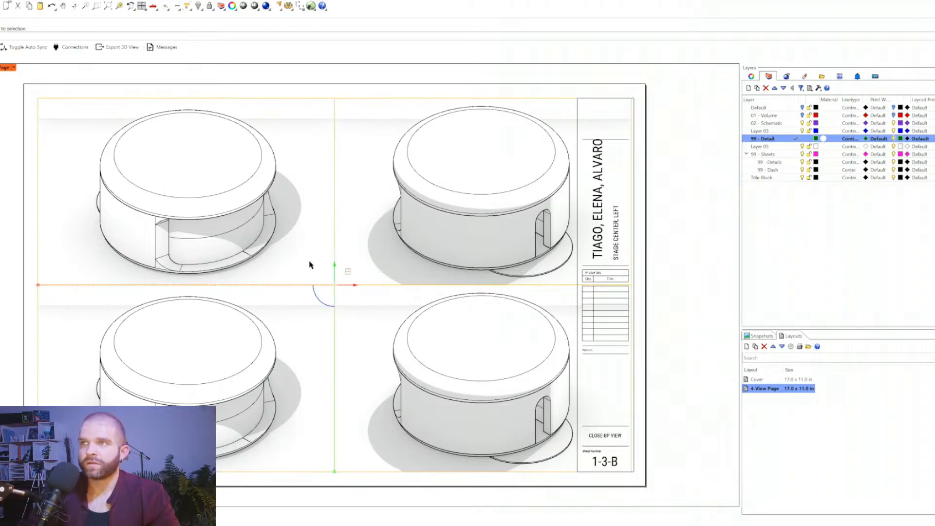
pyautogui.moveTo(351, 83); pyautogui.dragTo(260, 460)
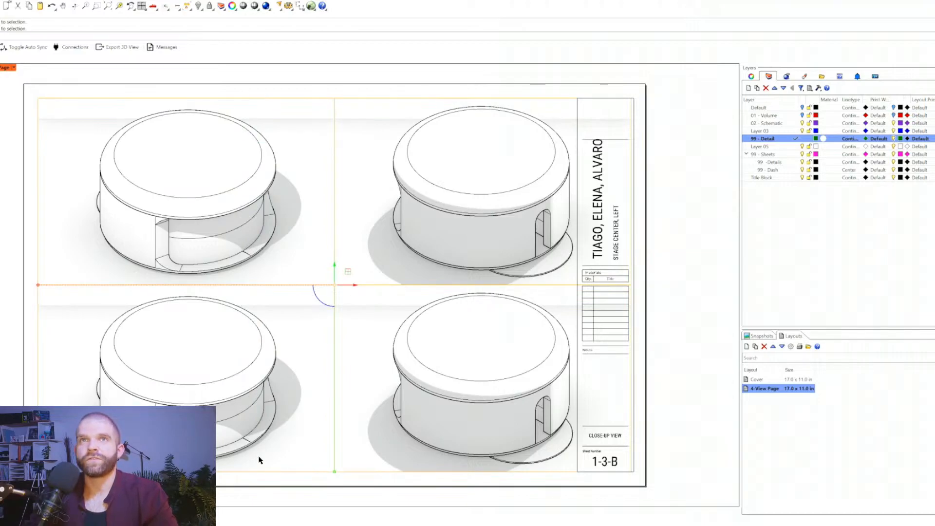
pyautogui.write('move')
pyautogui.press('Return')
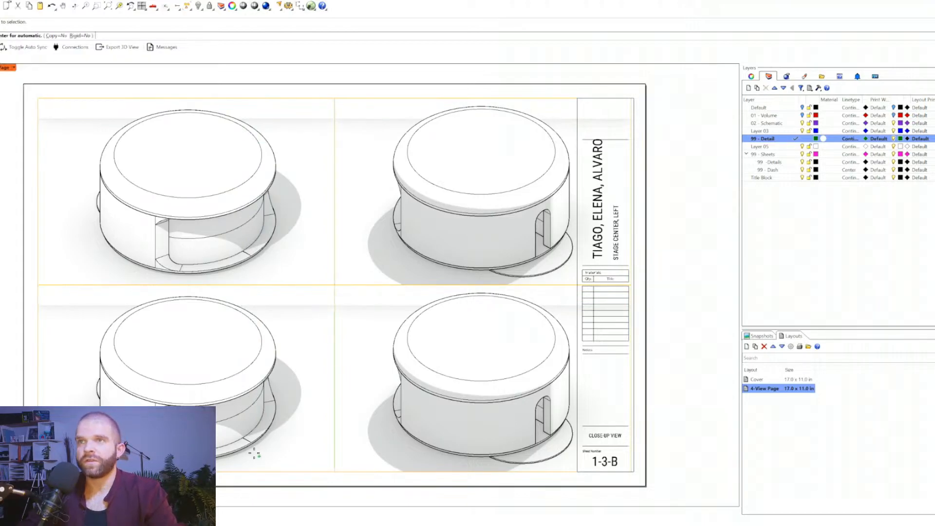
pyautogui.click(38, 98)
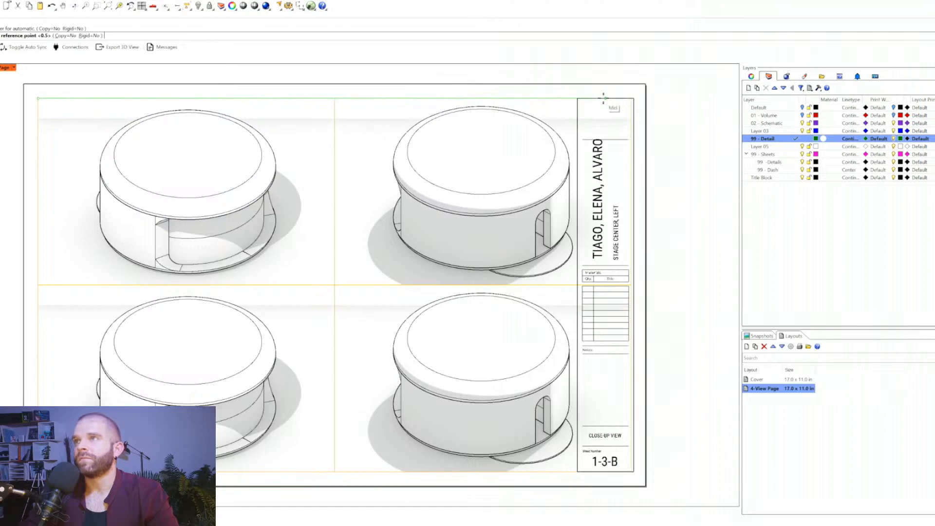
pyautogui.click(630, 98)
pyautogui.click(577, 98)
pyautogui.click(576, 97)
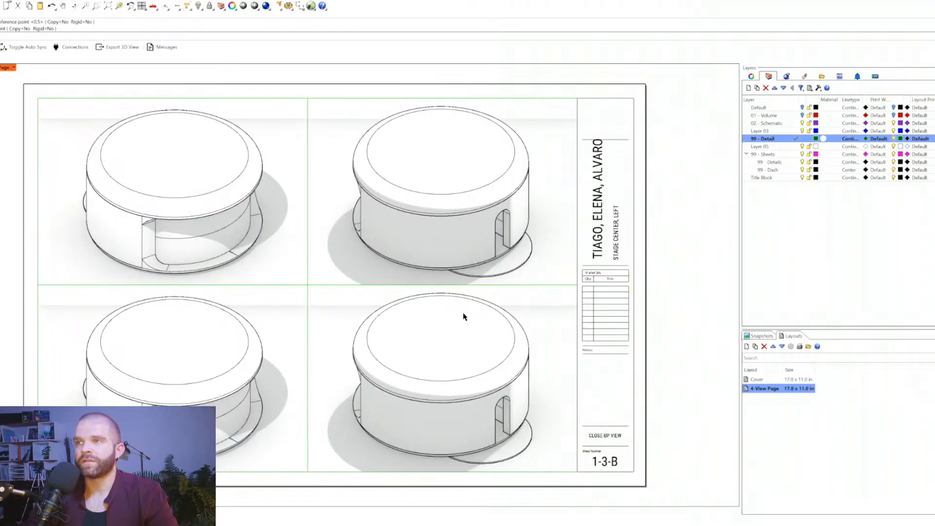
# - Replace the large vertical project name in the title block with APPLE VISION PRO Q4
pyautogui.click(601, 202)
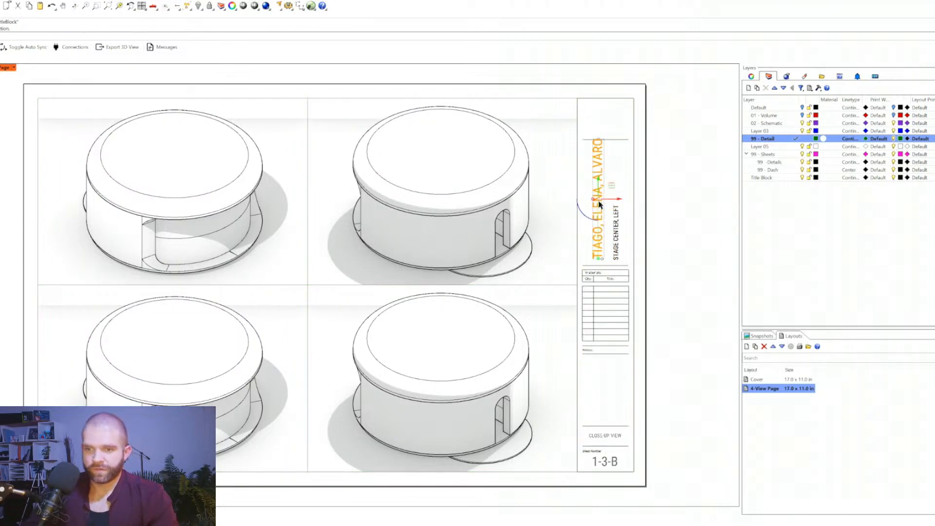
pyautogui.press('capslock')
pyautogui.write('APPLE VISIO')
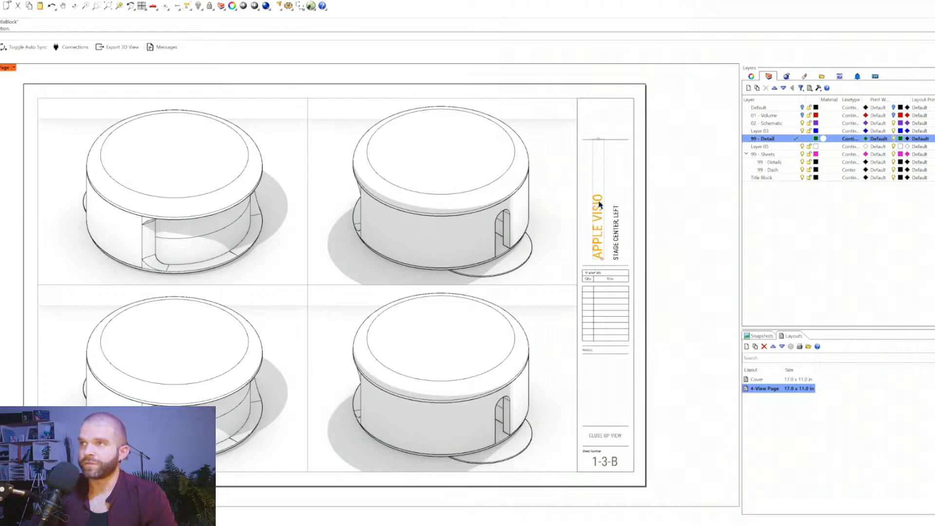
pyautogui.write('N PRO')
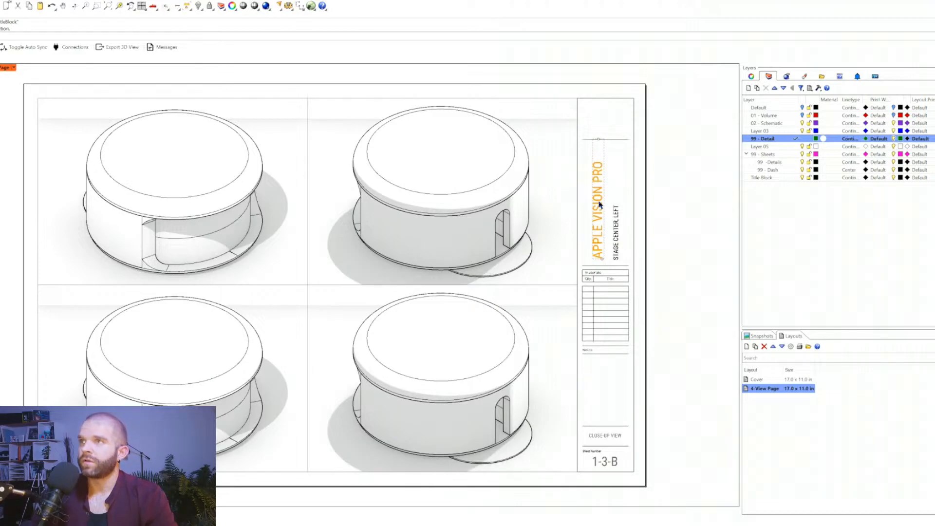
pyautogui.write(' Q4')
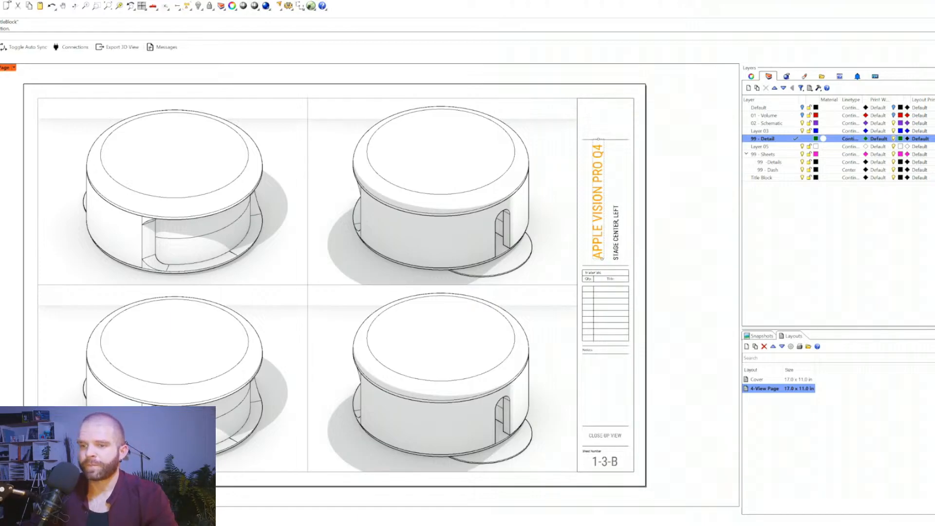
pyautogui.press('Escape')
# - Finish editing the title block and explode it on the 4-View Page into separate objects
pyautogui.click(613, 247)
pyautogui.click(659, 295)
pyautogui.click(596, 232)
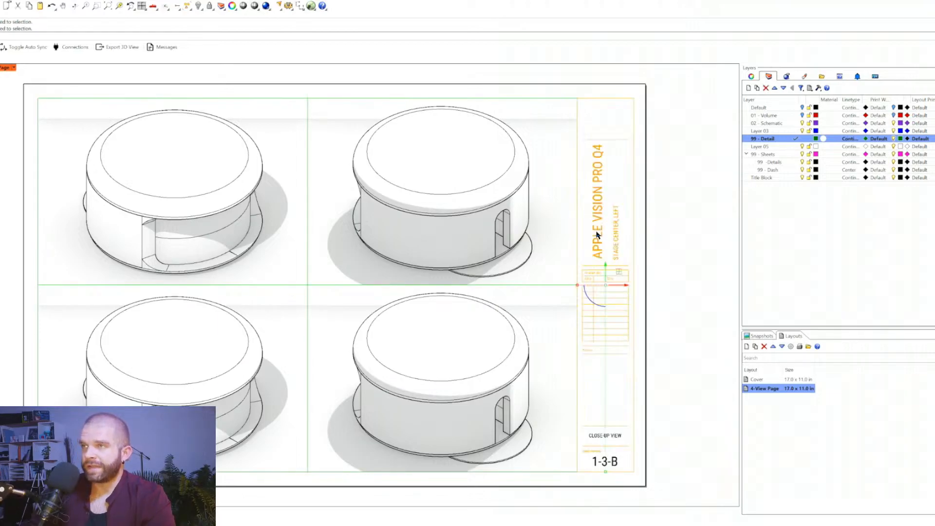
pyautogui.click(626, 218)
pyautogui.click(598, 225)
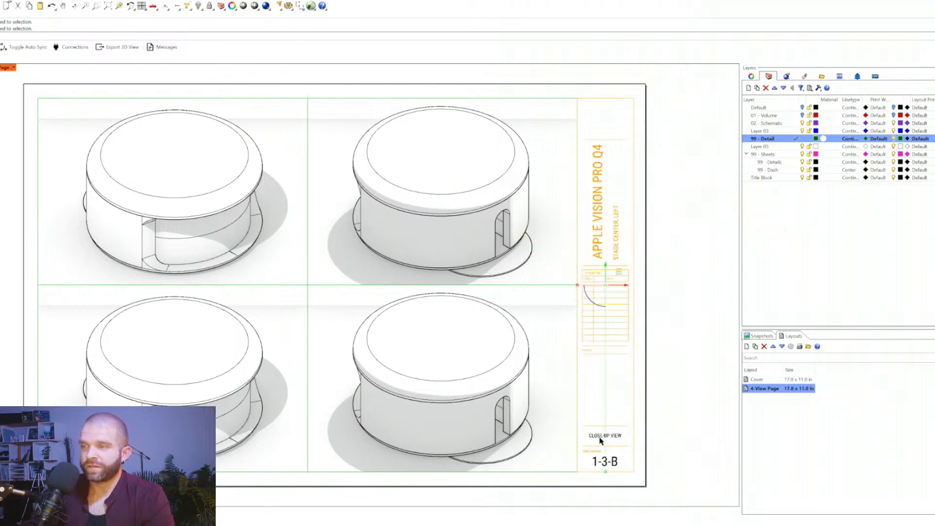
pyautogui.scroll(1, 629, 246)
pyautogui.scroll(-2, 651, 262)
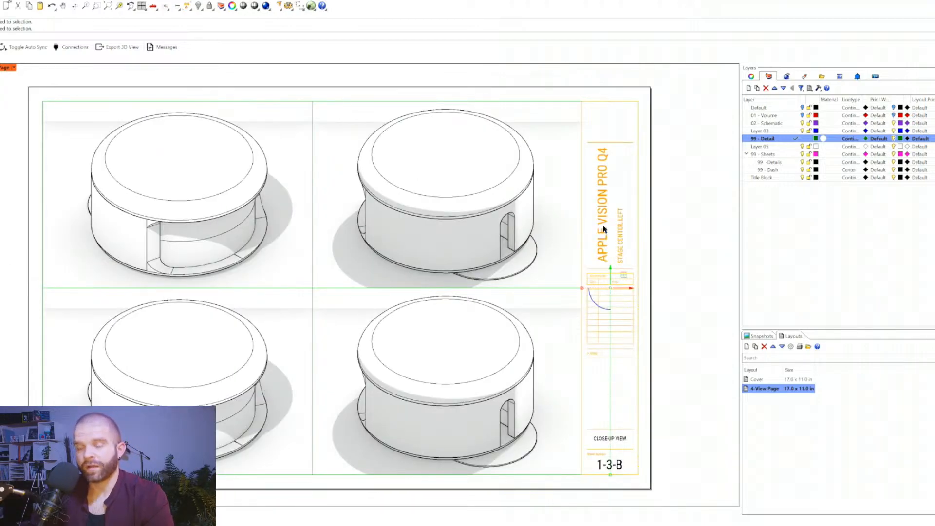
pyautogui.press('Return')
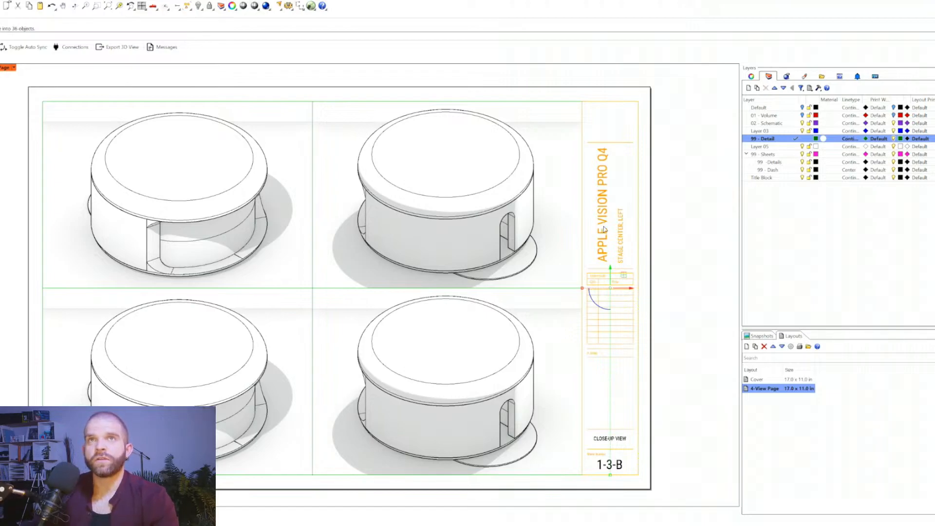
# - Check the exploded title block's project name, location text and materials table by selecting them individually
pyautogui.click(671, 234)
pyautogui.click(600, 214)
pyautogui.click(618, 240)
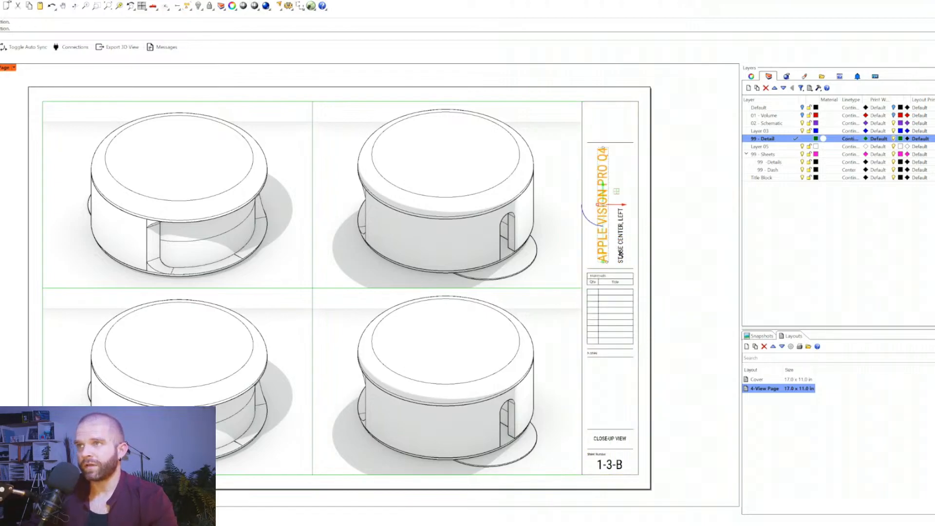
pyautogui.click(610, 290)
pyautogui.click(601, 300)
pyautogui.click(657, 276)
pyautogui.click(589, 283)
pyautogui.click(648, 283)
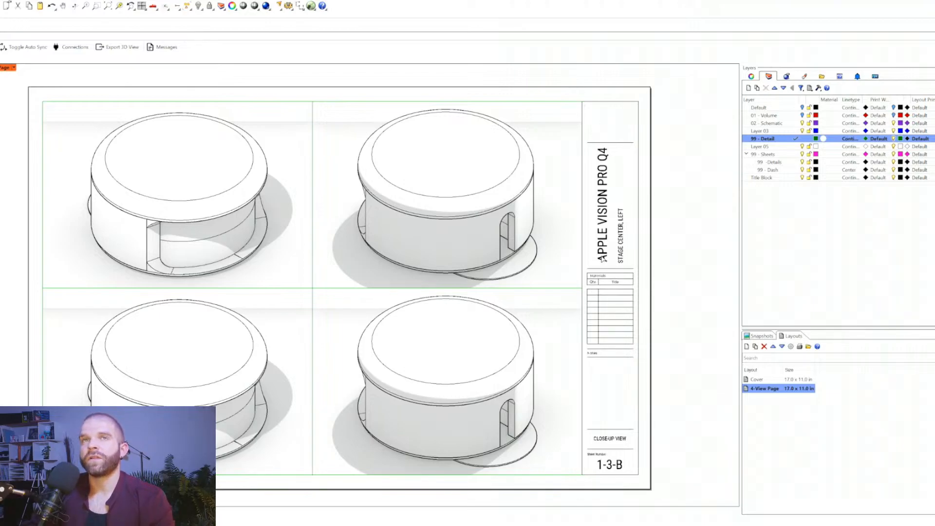
# - Undo the explode and the project name edit, then check that the title block selects as one block
pyautogui.hotkey('ctrl', 'z')
pyautogui.click(617, 283)
pyautogui.click(657, 238)
pyautogui.click(604, 230)
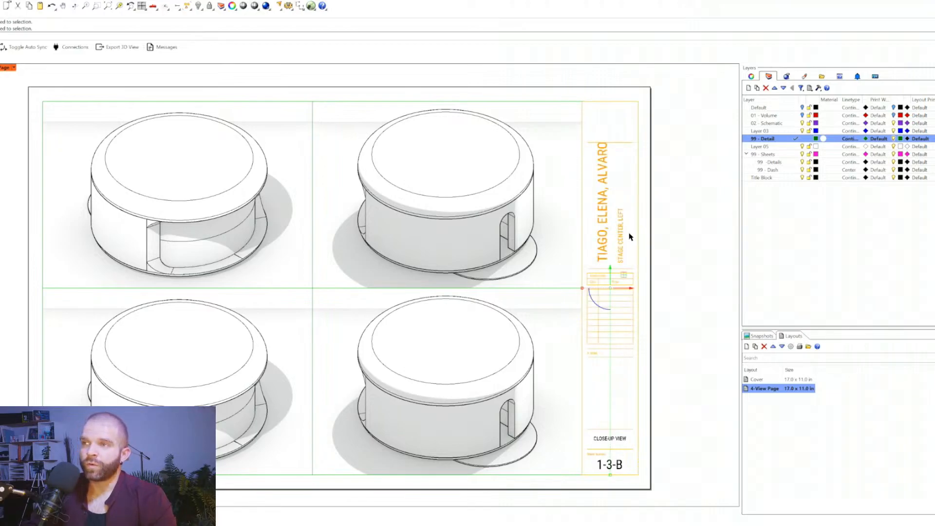
pyautogui.click(658, 403)
# - Duplicate the 4-View Page layout and delete every detail on the copy except the upper-left one
pyautogui.rightClick(762, 388)
pyautogui.click(794, 415)
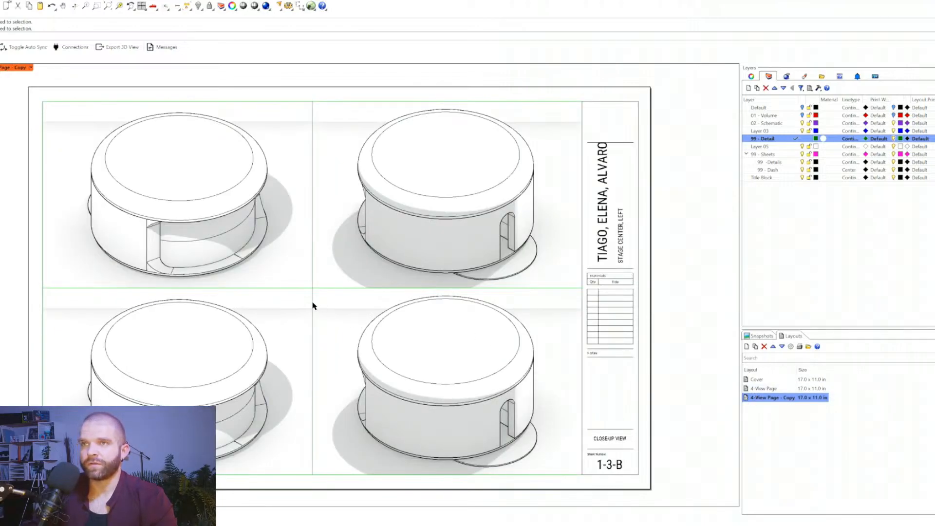
pyautogui.moveTo(335, 347); pyautogui.dragTo(296, 343)
pyautogui.press('Delete')
pyautogui.moveTo(366, 365); pyautogui.dragTo(360, 244)
pyautogui.press('Delete')
# - Stretch the remaining detail to fill the drawing area beside the title block, and enlarge and centre the building inside it
pyautogui.moveTo(338, 303); pyautogui.dragTo(579, 472)
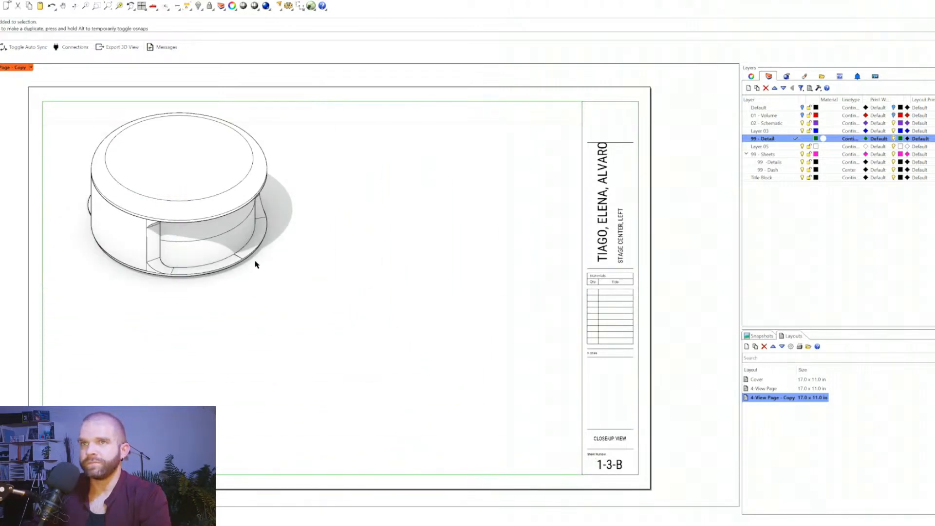
pyautogui.doubleClick(200, 238)
pyautogui.keyDown('shift'); pyautogui.moveTo(307, 268); pyautogui.dragTo(458, 349, button='right'); pyautogui.keyUp('shift')
pyautogui.scroll(4, 287, 246)
pyautogui.keyDown('shift'); pyautogui.moveTo(422, 321); pyautogui.dragTo(405, 310, button='right'); pyautogui.keyUp('shift')
pyautogui.doubleClick(476, 313)
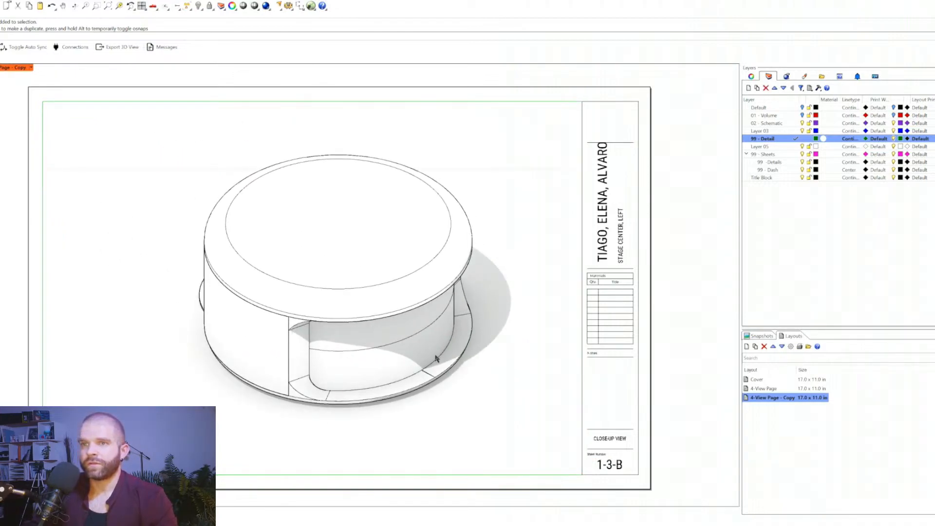
# - Examine the CLOSE-UP VIEW title and 1-3-B sheet number on both the copied page and the 4-View Page as separately selectable texts
pyautogui.click(612, 467)
pyautogui.click(599, 440)
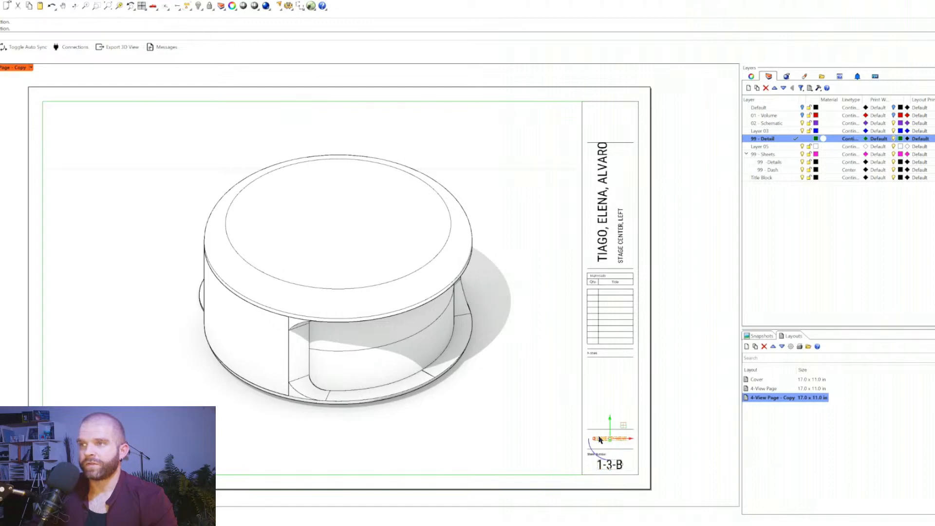
pyautogui.click(621, 469)
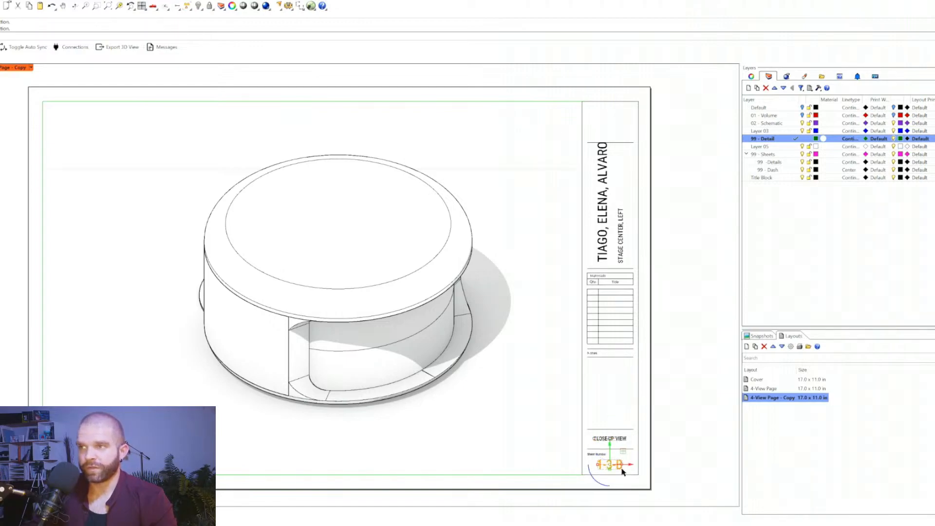
pyautogui.click(617, 438)
pyautogui.click(612, 465)
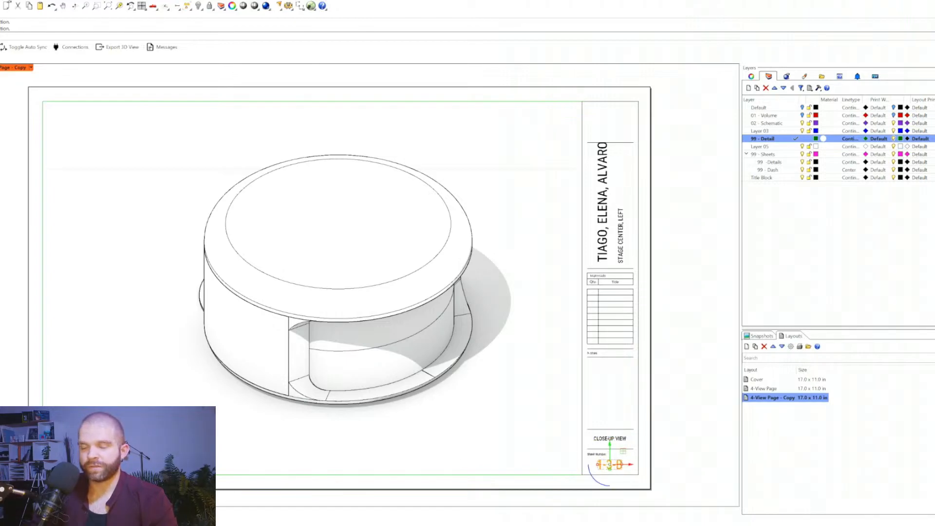
pyautogui.hotkey('ctrl', 'pageup')
pyautogui.click(661, 389)
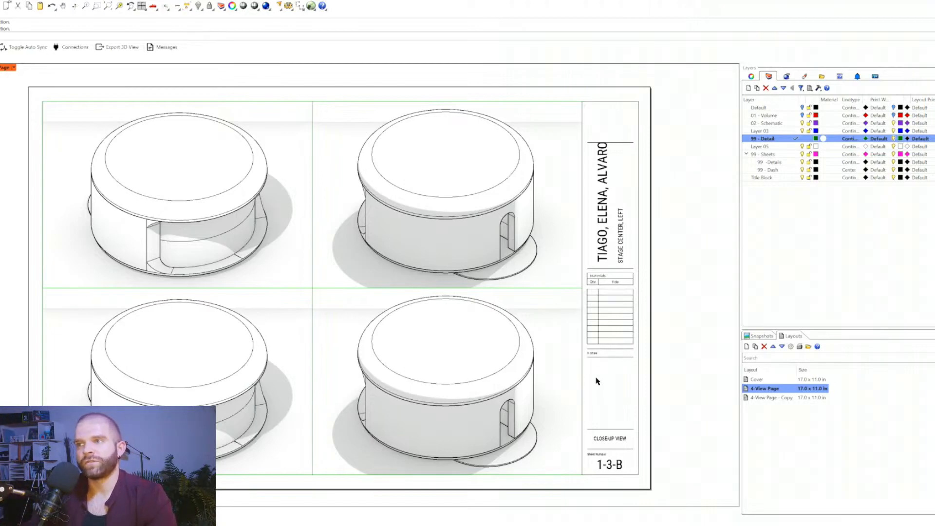
pyautogui.click(613, 442)
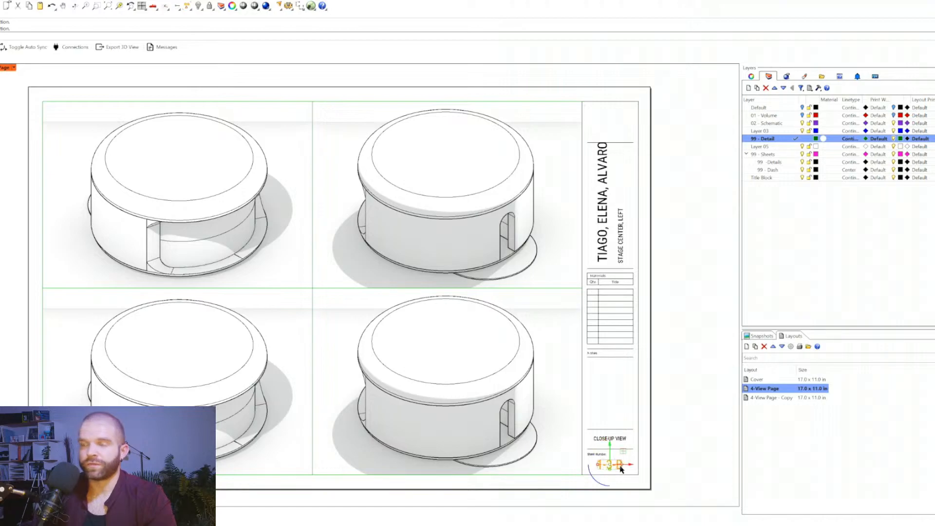
pyautogui.click(677, 437)
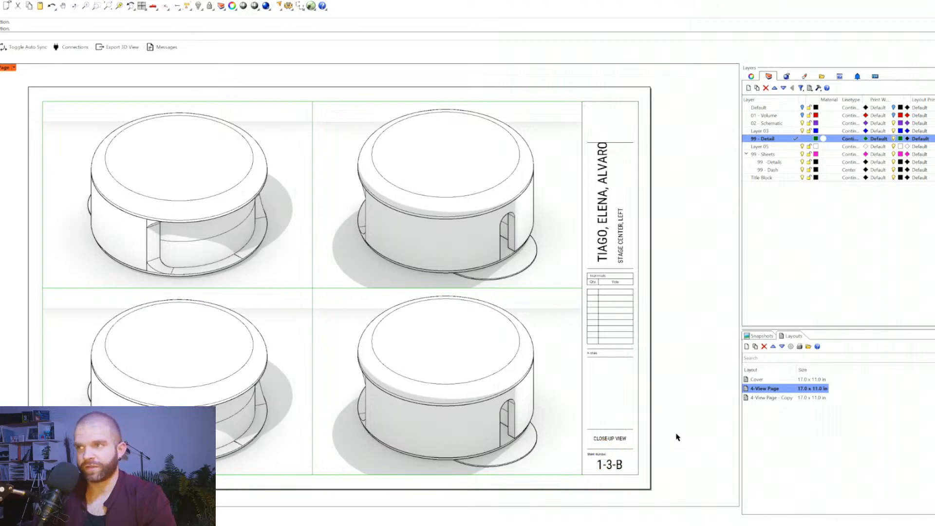
pyautogui.click(611, 440)
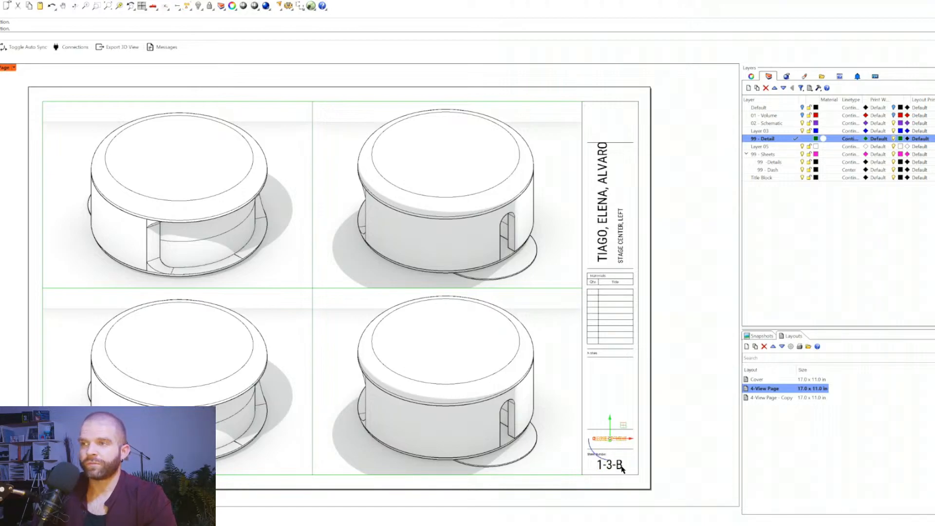
pyautogui.click(660, 460)
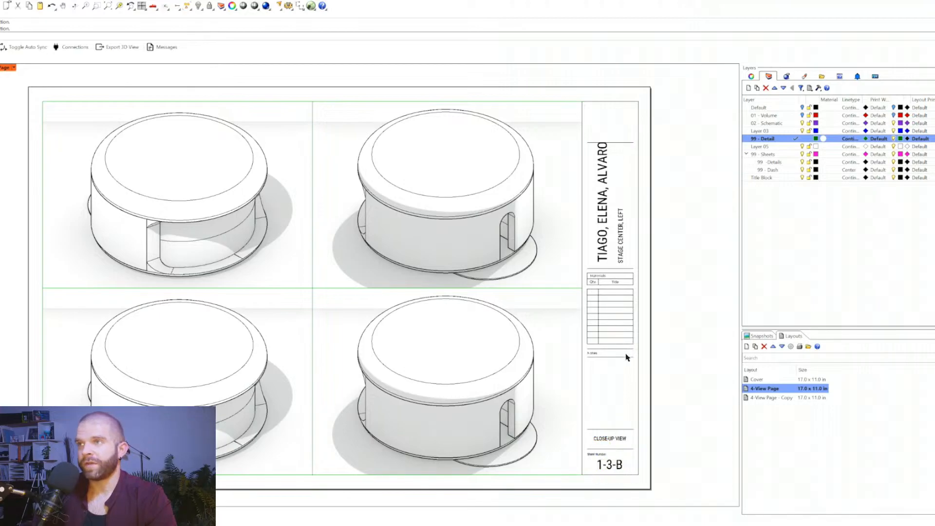
pyautogui.doubleClick(604, 244)
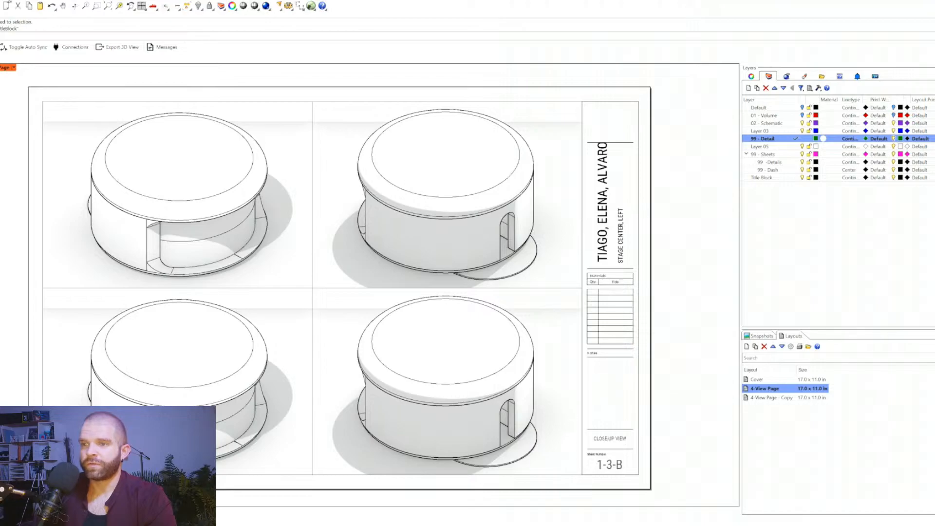
pyautogui.press('Escape')
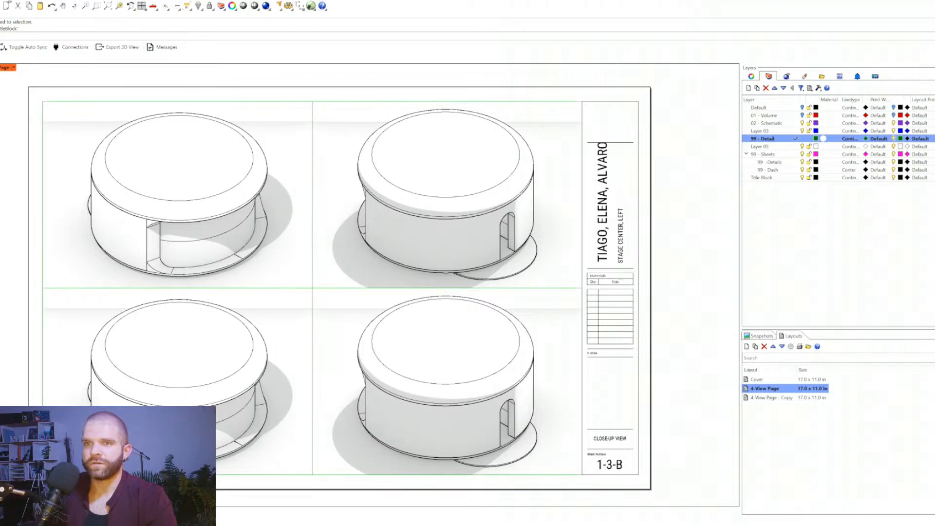
pyautogui.hotkey('ctrl', 'Tab')
pyautogui.hotkey('ctrl', 'Tab')
pyautogui.hotkey('ctrl', 'Tab')
pyautogui.hotkey('ctrl', 'Tab')
pyautogui.hotkey('ctrl', 'Tab')
pyautogui.hotkey('ctrl', 'Tab')
# - Change the large vertical project name inside the title block definition to APPLE VISION PRO POP-UP
pyautogui.doubleClick(598, 245)
pyautogui.click(605, 236)
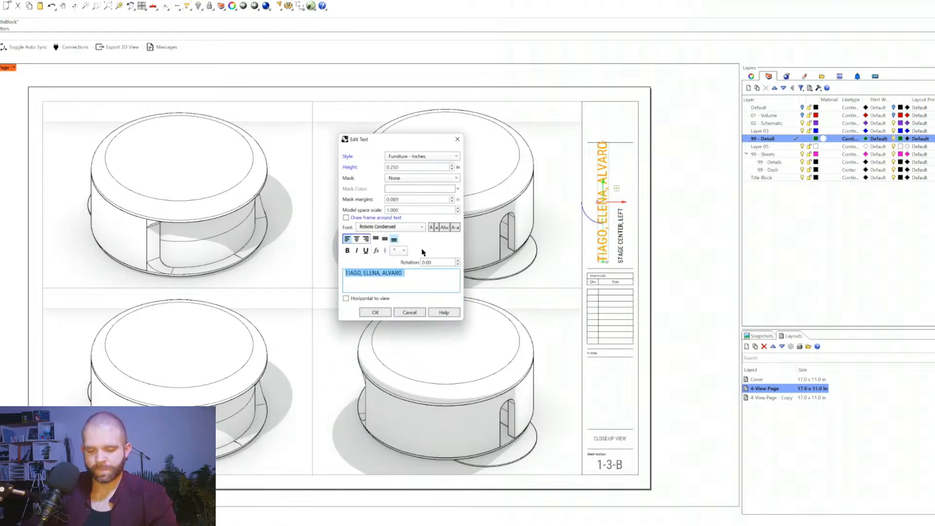
pyautogui.press('capslock')
pyautogui.write('abc')
pyautogui.press('capslock')
pyautogui.press('BackSpace')
pyautogui.press('BackSpace')
pyautogui.write('PPLE VISION PRO POP-UP')
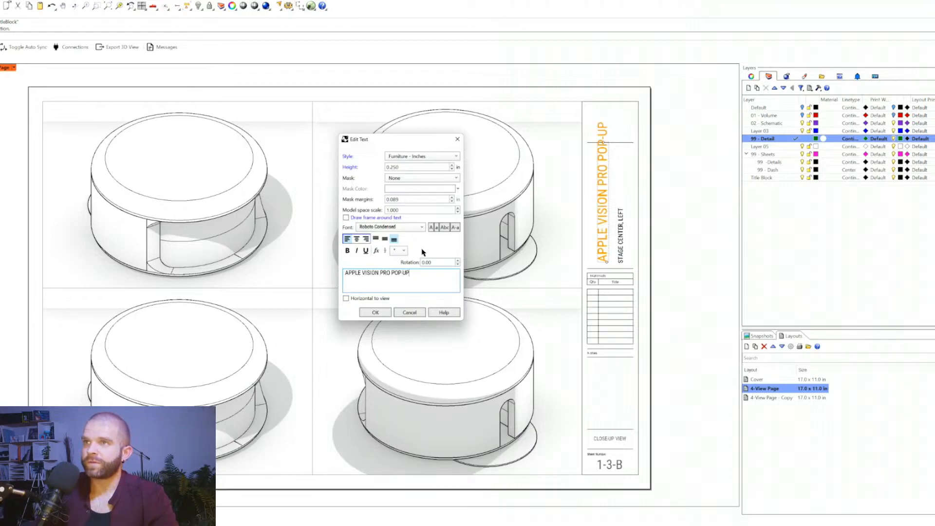
pyautogui.click(376, 312)
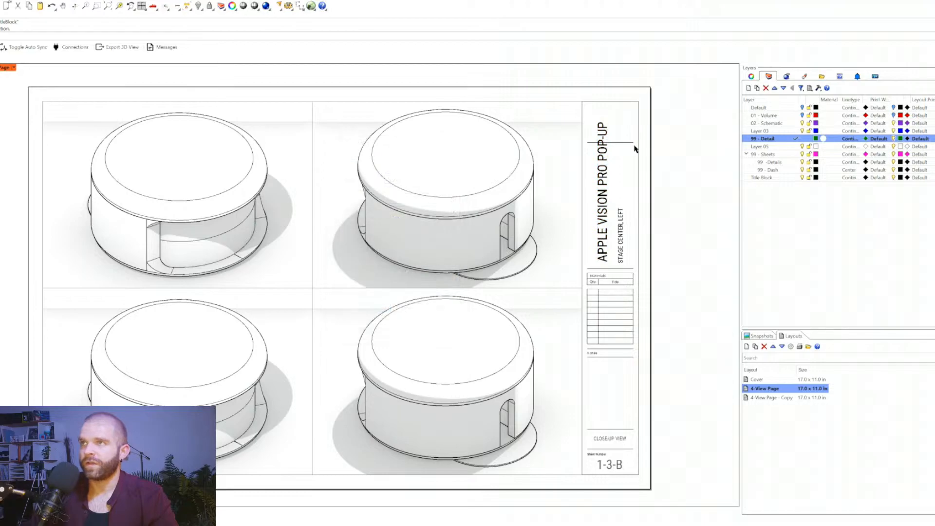
# - Move the horizontal line above the project name up clear of the text and finish editing the title block
pyautogui.moveTo(610, 123); pyautogui.dragTo(611, 98)
pyautogui.click(661, 240)
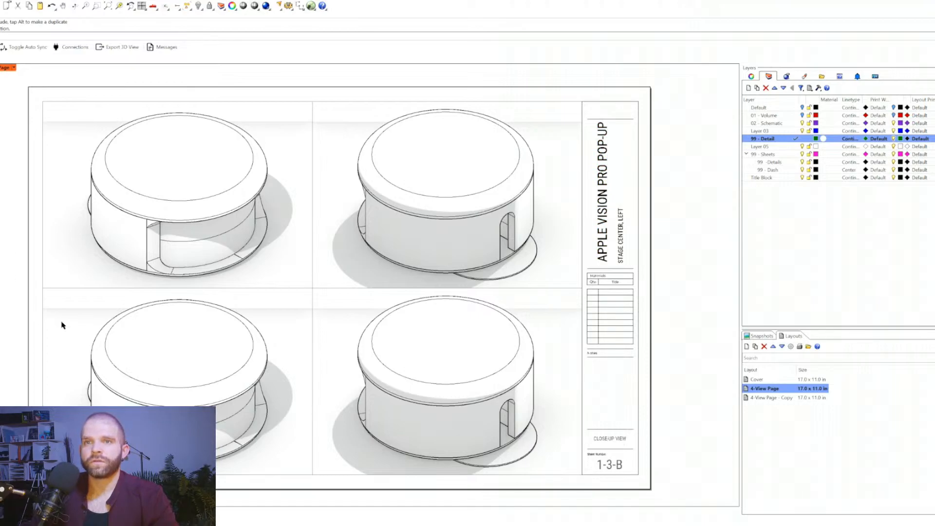
pyautogui.click(771, 397)
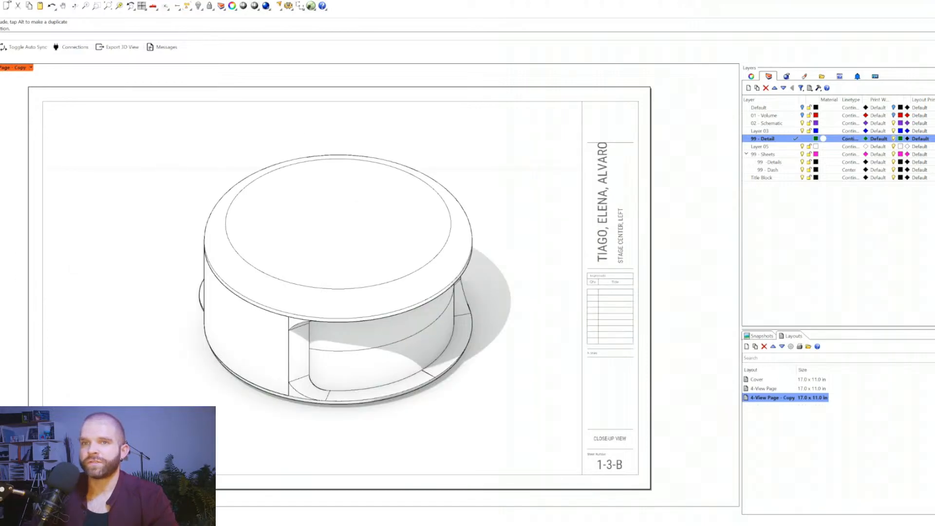
pyautogui.hotkey('ctrl', 'pageup')
pyautogui.moveTo(375, 523); pyautogui.dragTo(524, 110)
pyautogui.click(548, 246)
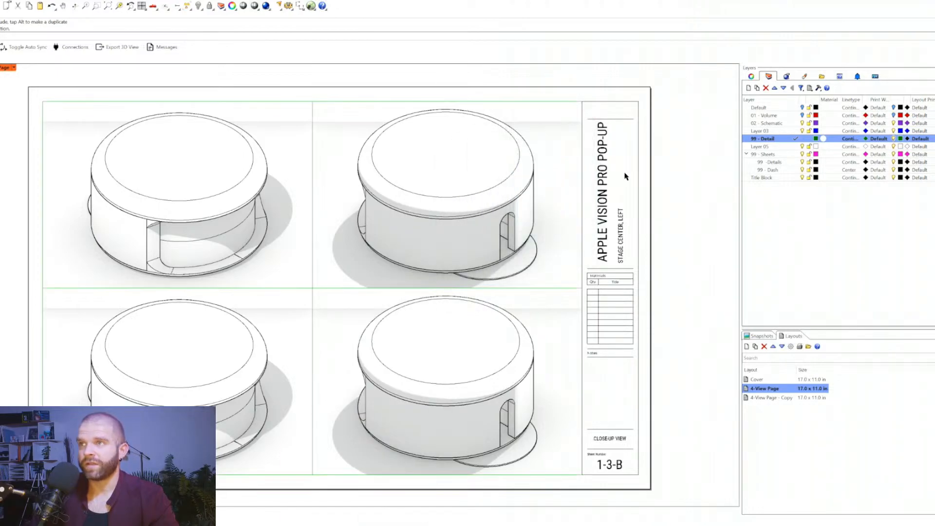
# - Compare the title block's project name on the 4-View Page and its copy
pyautogui.hotkey('ctrl', 'pagedown')
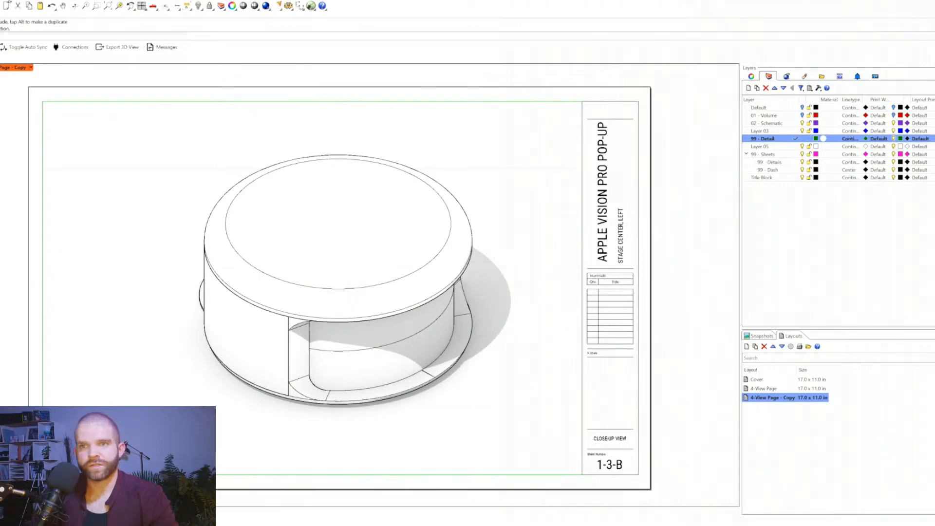
pyautogui.hotkey('ctrl', 'pageup')
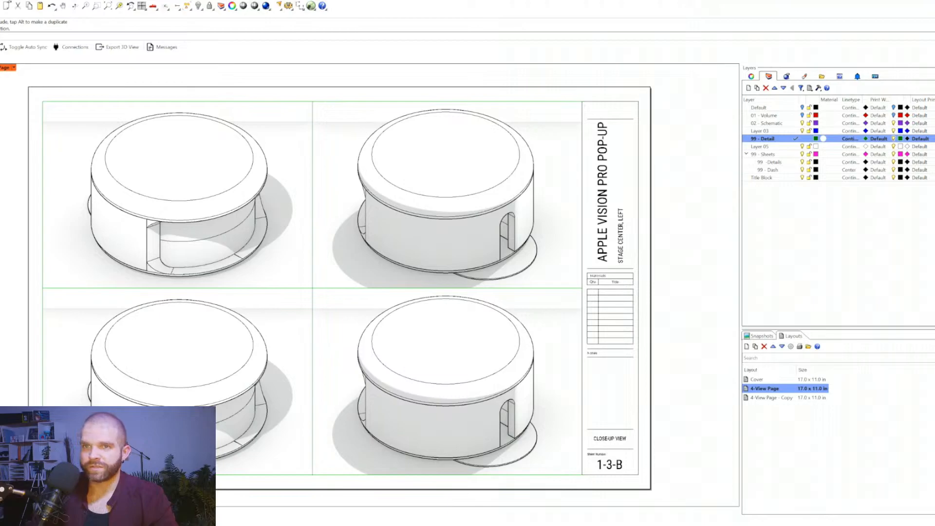
pyautogui.hotkey('ctrl', 'pagedown')
pyautogui.hotkey('ctrl', 'pageup')
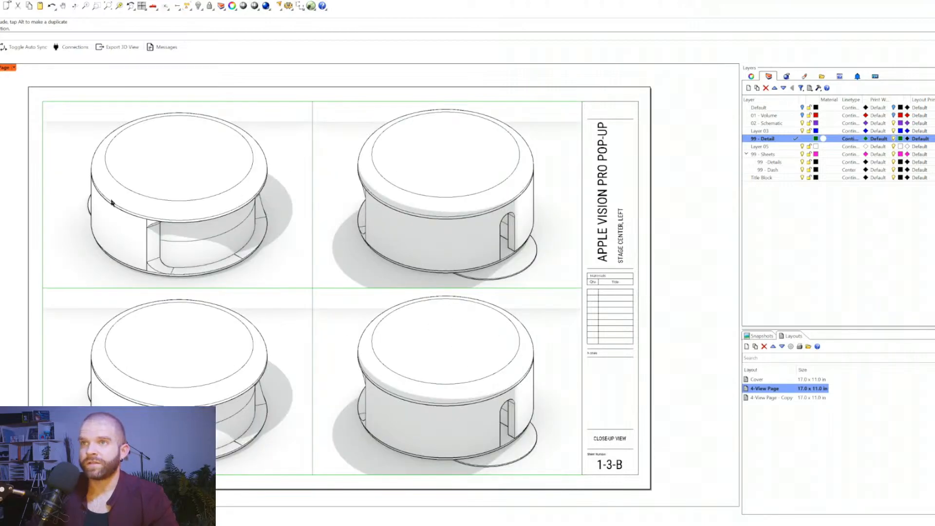
# - Set the upper-left detail on the 4-View Page to the Top view
pyautogui.doubleClick(74, 146)
pyautogui.click(55, 68)
pyautogui.moveTo(63, 388)
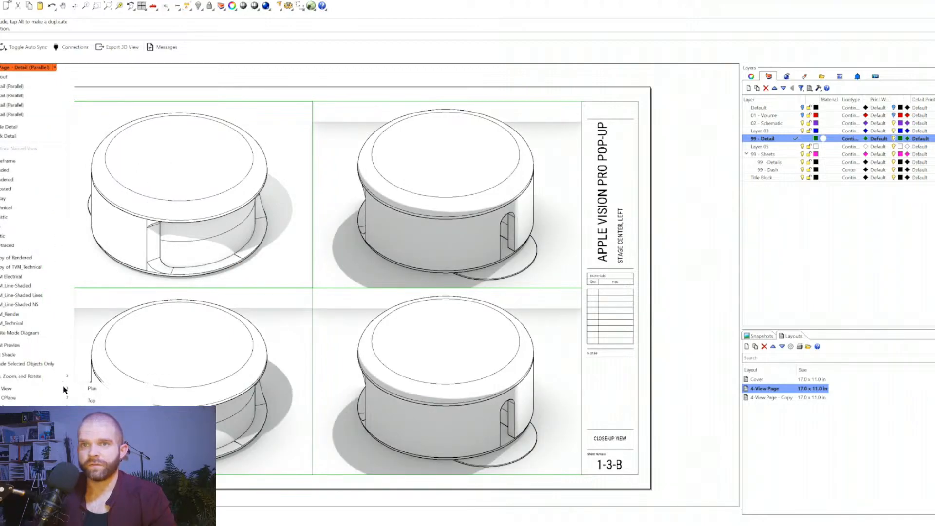
pyautogui.click(109, 401)
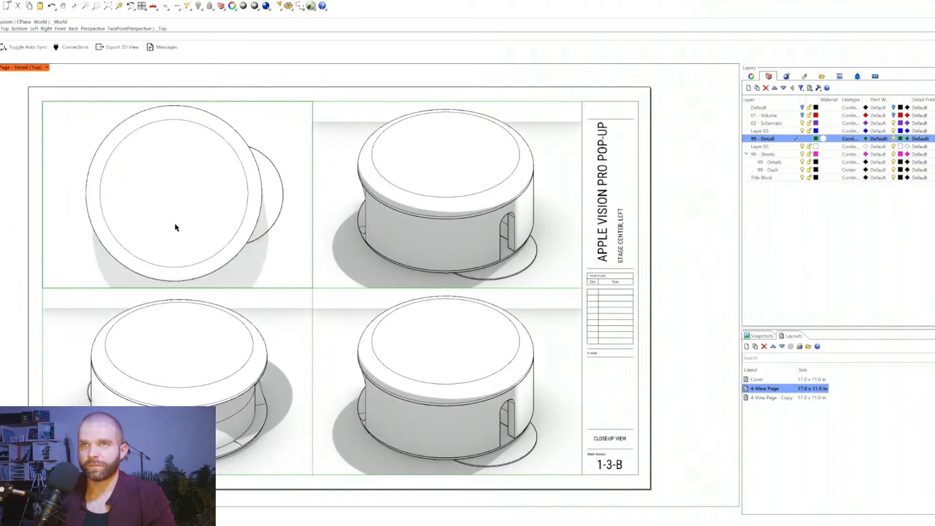
pyautogui.doubleClick(77, 145)
# - Set the lower-left detail on the 4-View Page to the Front view
pyautogui.doubleClick(76, 335)
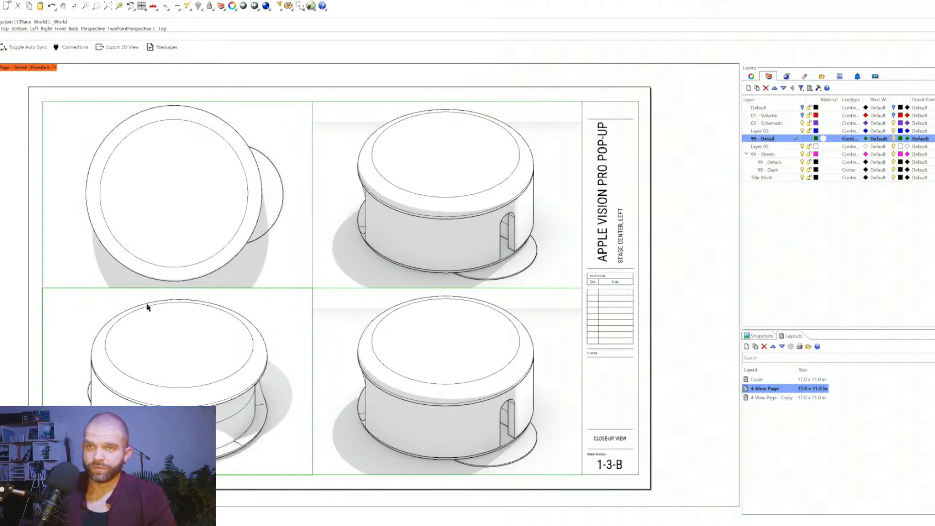
pyautogui.click(56, 68)
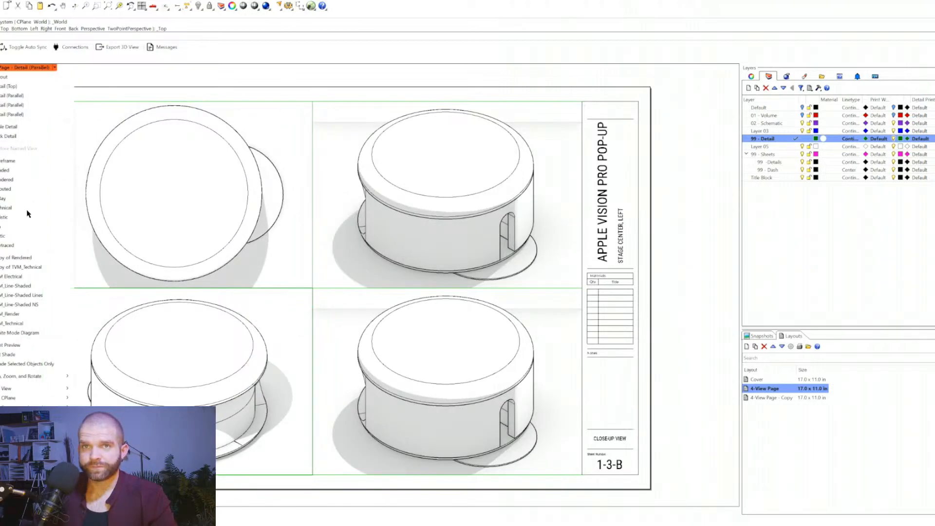
pyautogui.moveTo(73, 390)
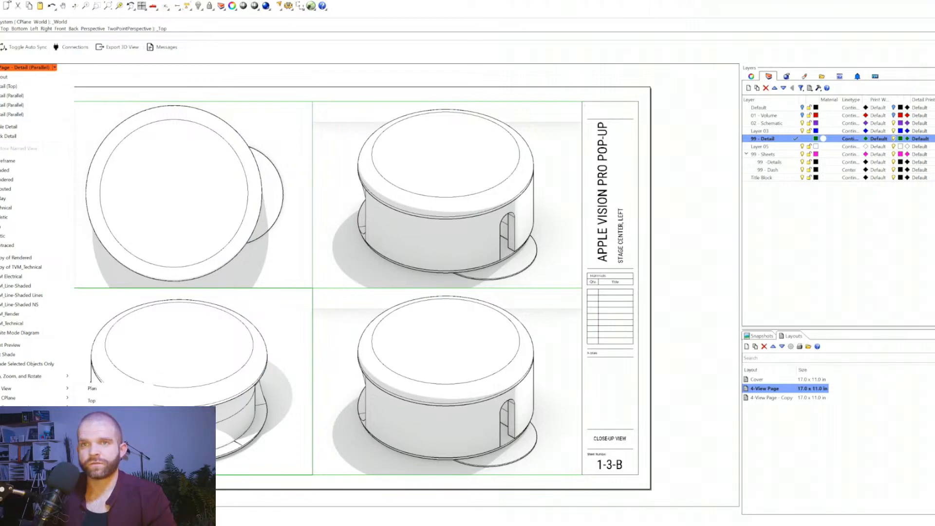
pyautogui.click(92, 437)
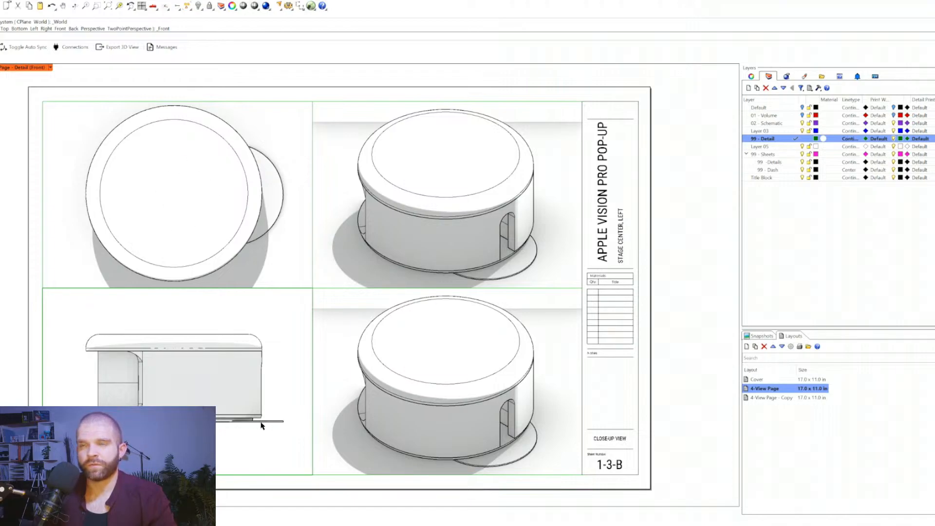
# - Zoom the Front detail on the 4-View Page to the selected building geometry and clear the selection
pyautogui.doubleClick(272, 319)
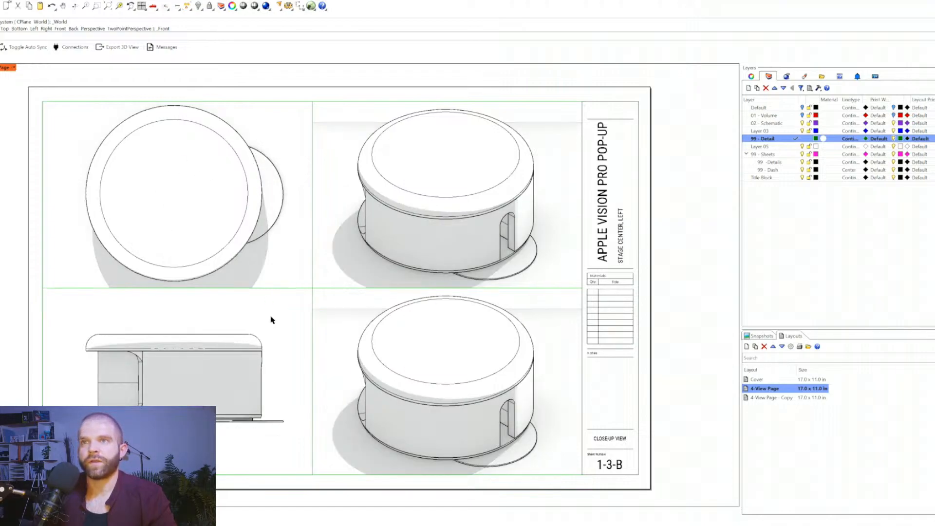
pyautogui.doubleClick(58, 314)
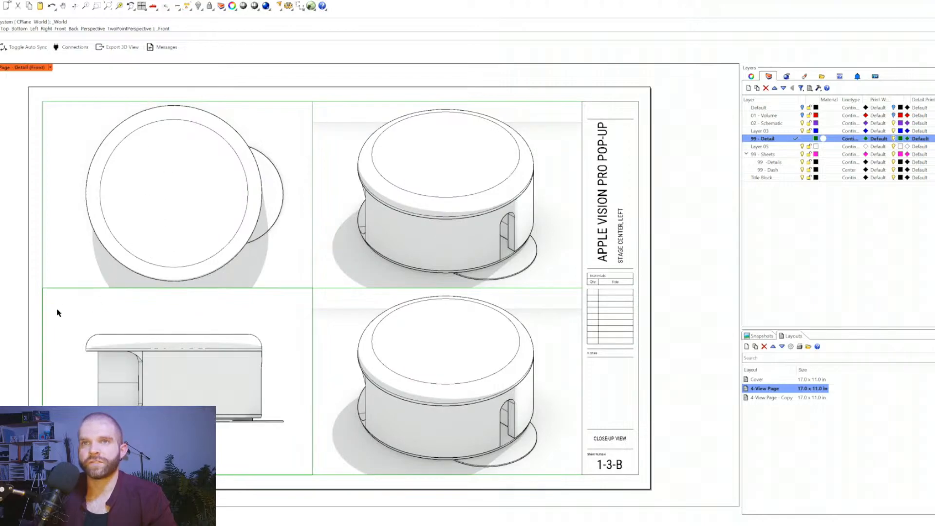
pyautogui.moveTo(63, 314); pyautogui.dragTo(293, 448)
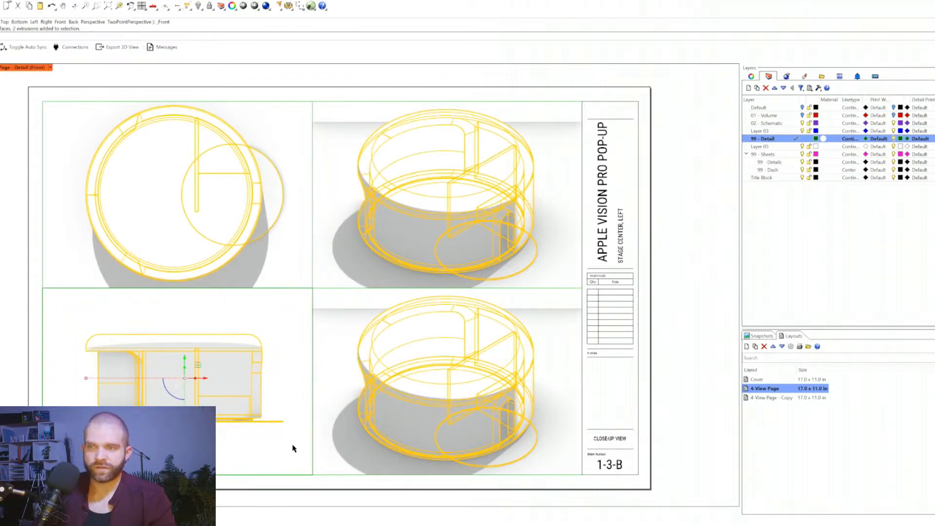
pyautogui.write('z')
pyautogui.press('Return')
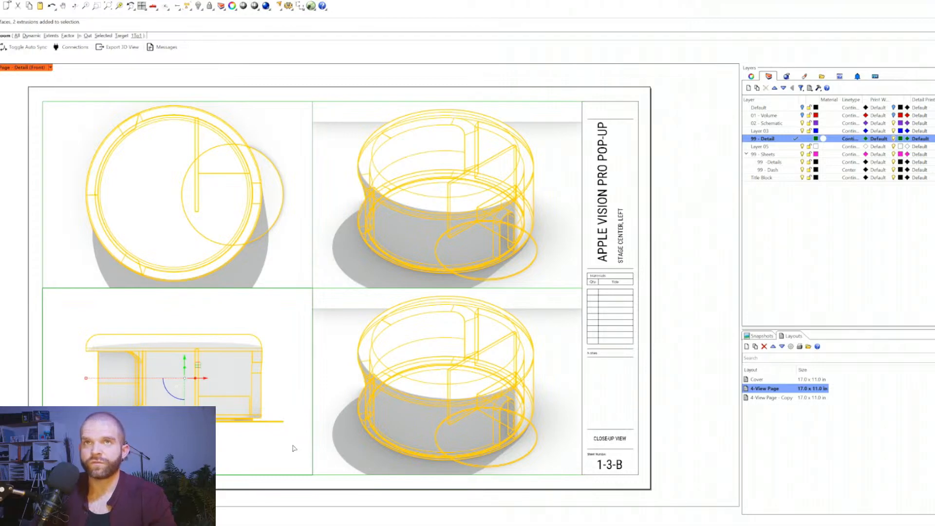
pyautogui.write('S')
pyautogui.press('Return')
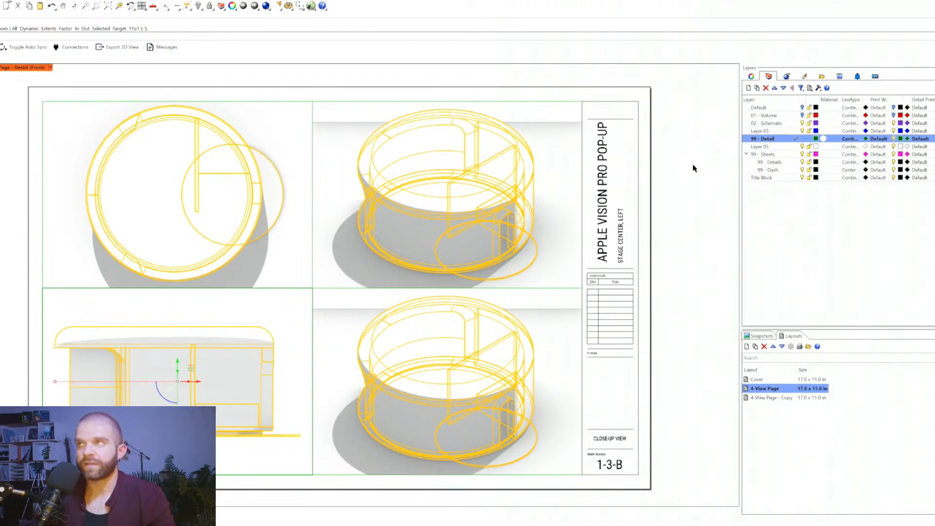
pyautogui.press('Escape')
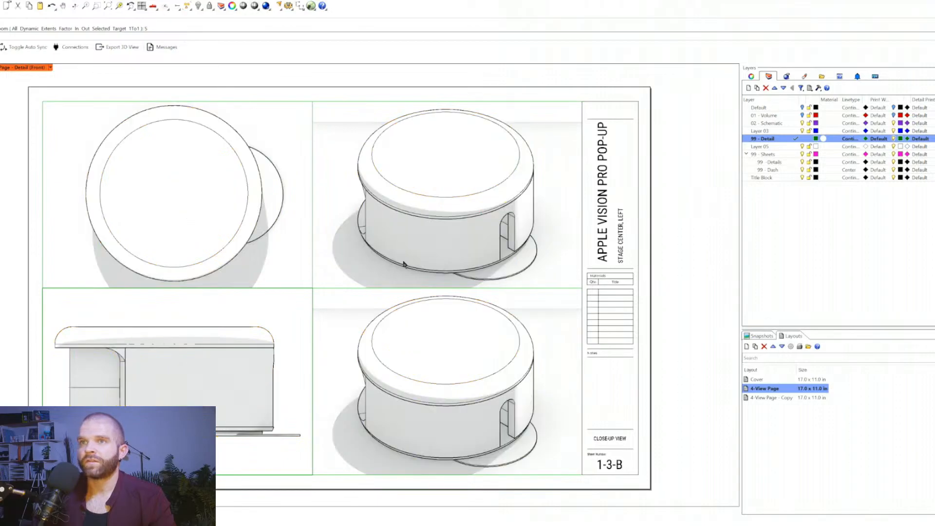
# - Set the Front detail's scale to 1" on the layout for 6'-0" in the model
pyautogui.click(751, 77)
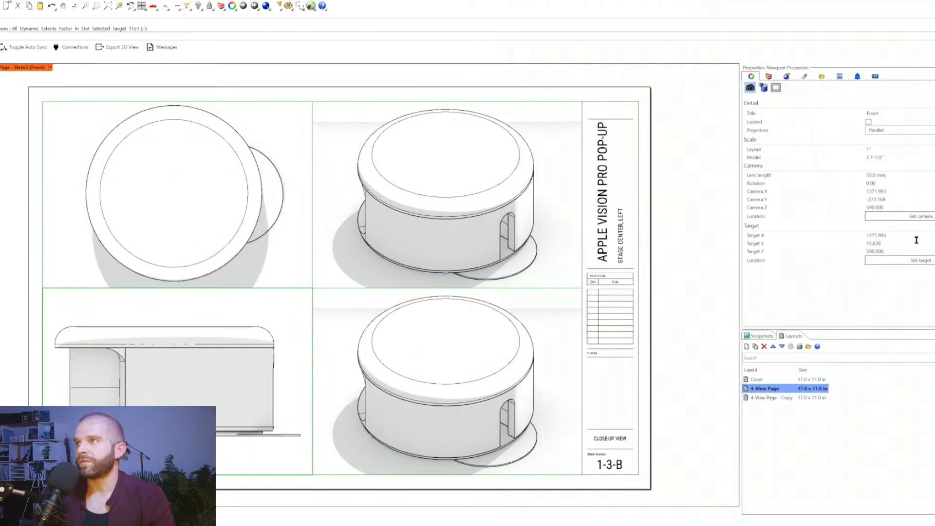
pyautogui.click(882, 158)
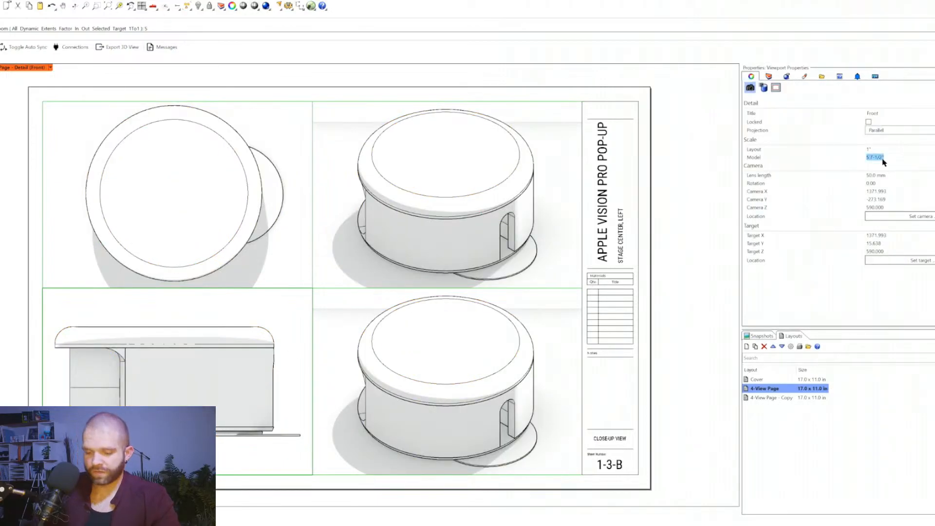
pyautogui.write("6'")
pyautogui.press('Return')
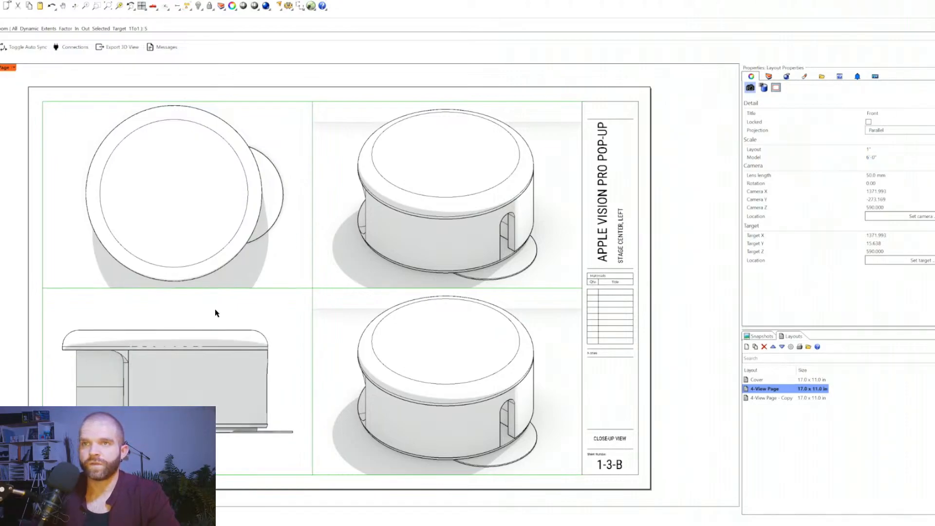
# - Zoom the Top detail on the 4-View Page to the selected building geometry
pyautogui.doubleClick(73, 233)
pyautogui.moveTo(58, 109); pyautogui.dragTo(81, 114)
pyautogui.write('z')
pyautogui.press('Return')
pyautogui.write('s')
pyautogui.press('Return')
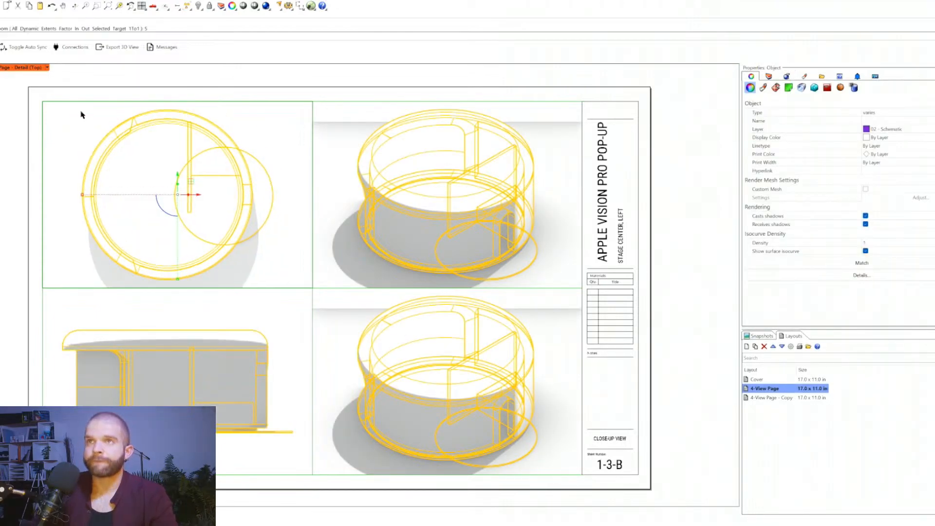
# - Set the Top detail's scale to 1" on the layout for 7'-0" in the model
pyautogui.click(273, 127)
pyautogui.click(883, 159)
pyautogui.write('7\'-0"')
pyautogui.press('Return')
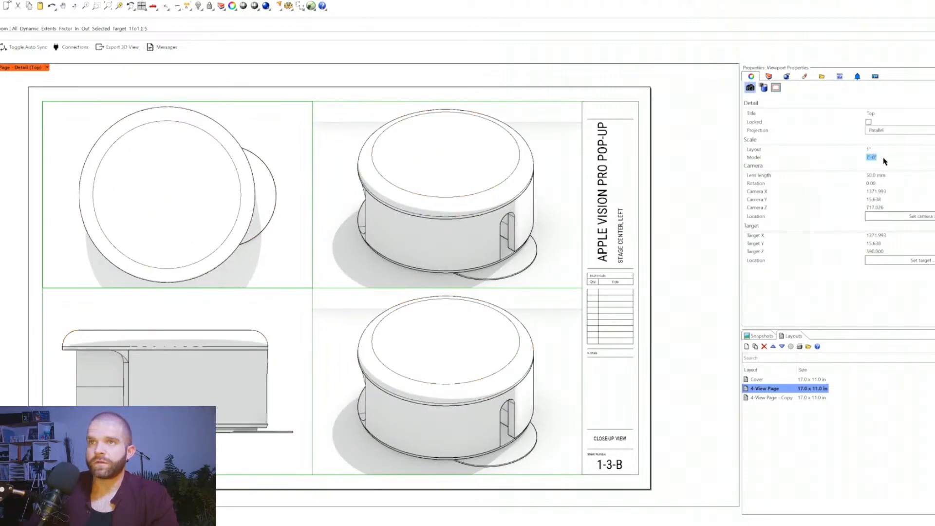
# - Set the lower-right detail on the 4-View Page to the Right view
pyautogui.doubleClick(341, 334)
pyautogui.click(55, 68)
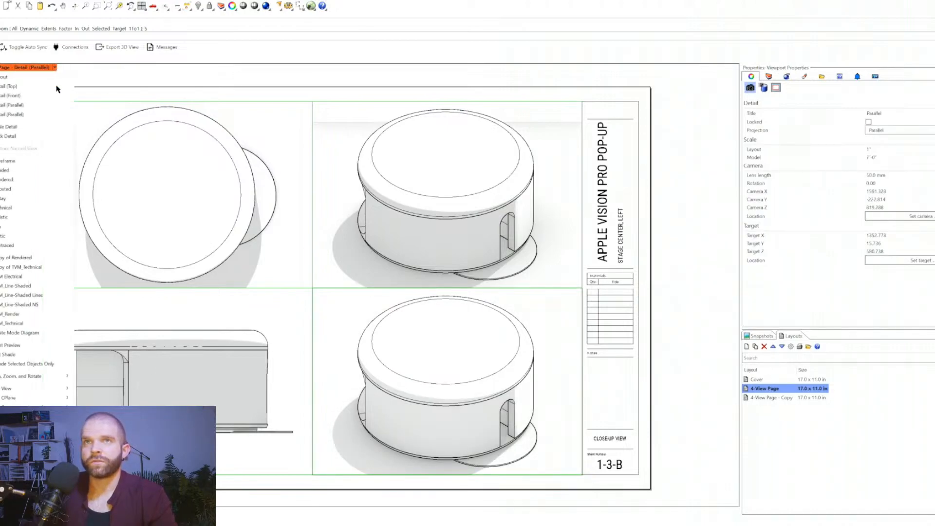
pyautogui.moveTo(29, 388)
pyautogui.click(92, 428)
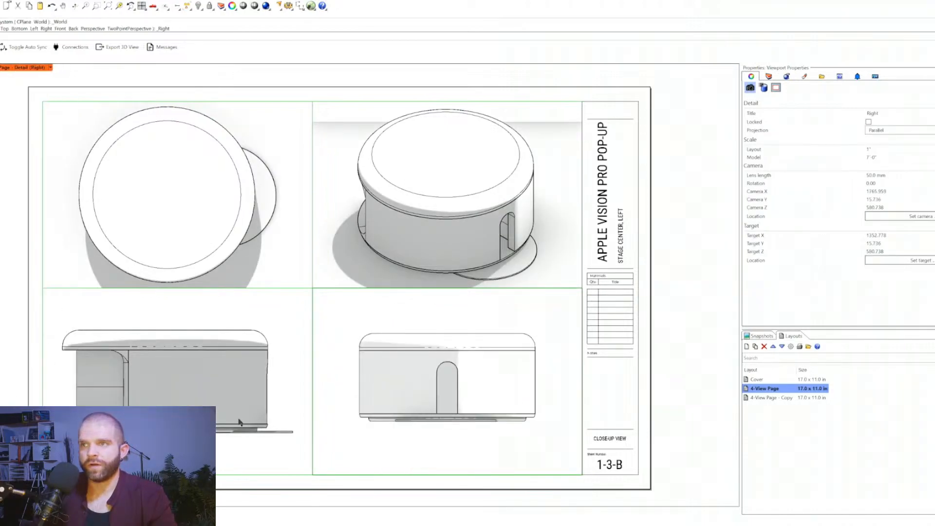
# - Zoom the Right detail to the selected building geometry
pyautogui.moveTo(339, 312); pyautogui.dragTo(556, 453)
pyautogui.write('z')
pyautogui.press('Return')
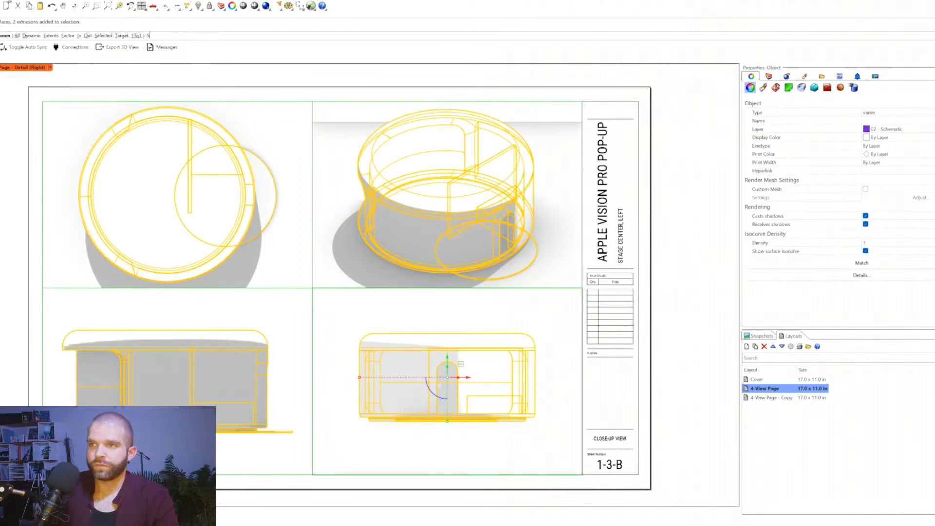
pyautogui.write('s')
pyautogui.press('Return')
# - Deselect the building and set the Right detail's model scale distance to 7'-0" per layout inch
pyautogui.click(574, 310)
pyautogui.click(881, 158)
pyautogui.write("1'")
pyautogui.press('Return')
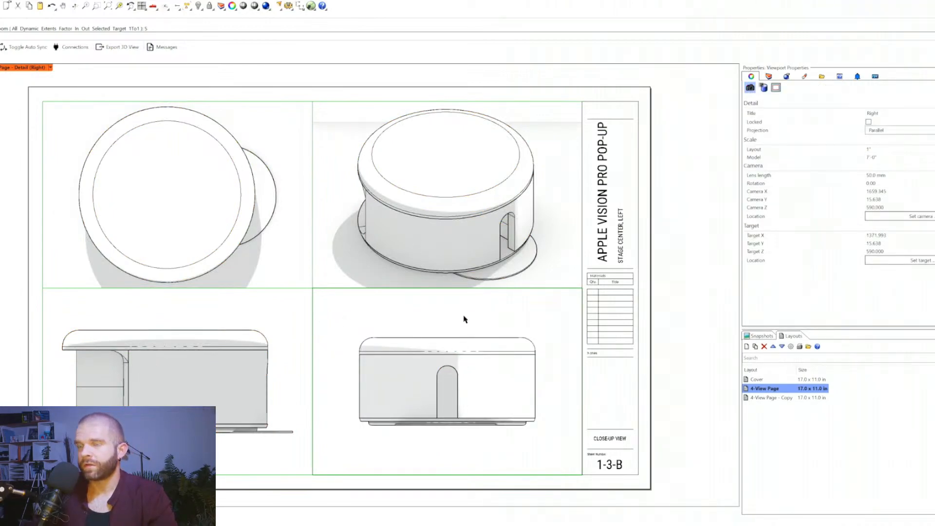
# - Change the Right detail's model scale distance to 6'-0" per layout inch
pyautogui.doubleClick(385, 318)
pyautogui.click(313, 317)
pyautogui.click(434, 305)
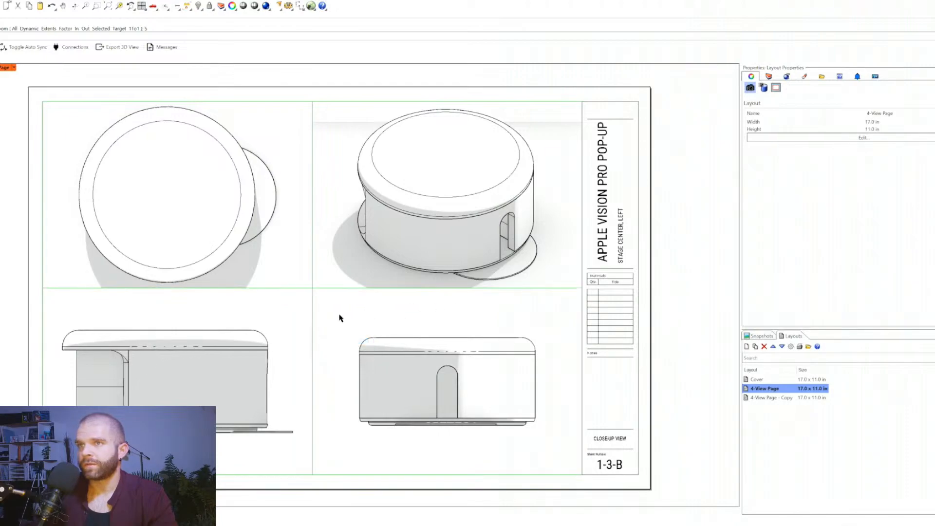
pyautogui.click(287, 308)
pyautogui.click(360, 308)
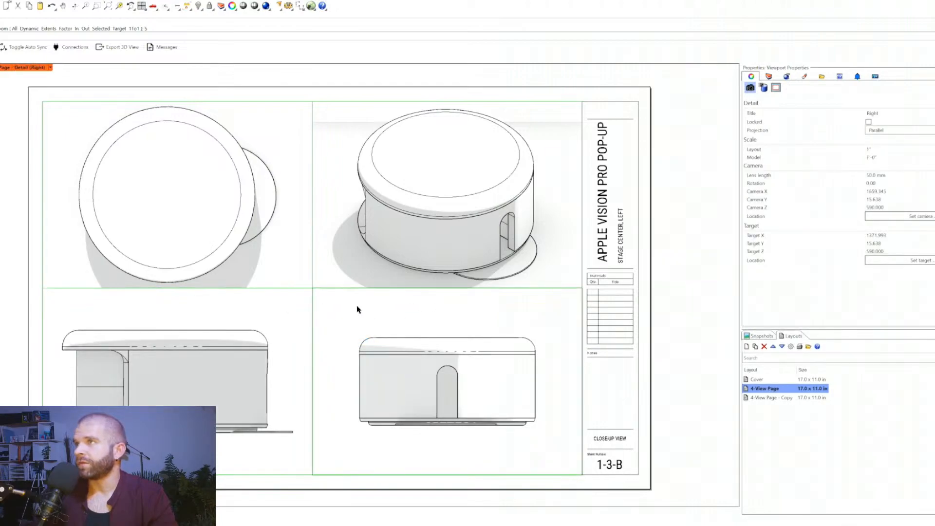
pyautogui.click(875, 162)
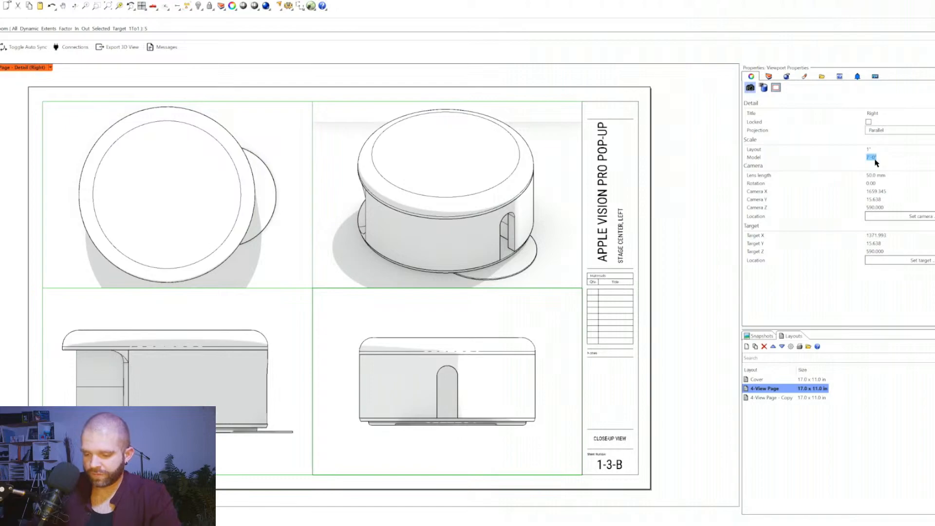
pyautogui.write('6')
pyautogui.press('Return')
# - Try a model scale distance of 6'-0" on the Top detail, and return it to 7'-0"
pyautogui.click(267, 267)
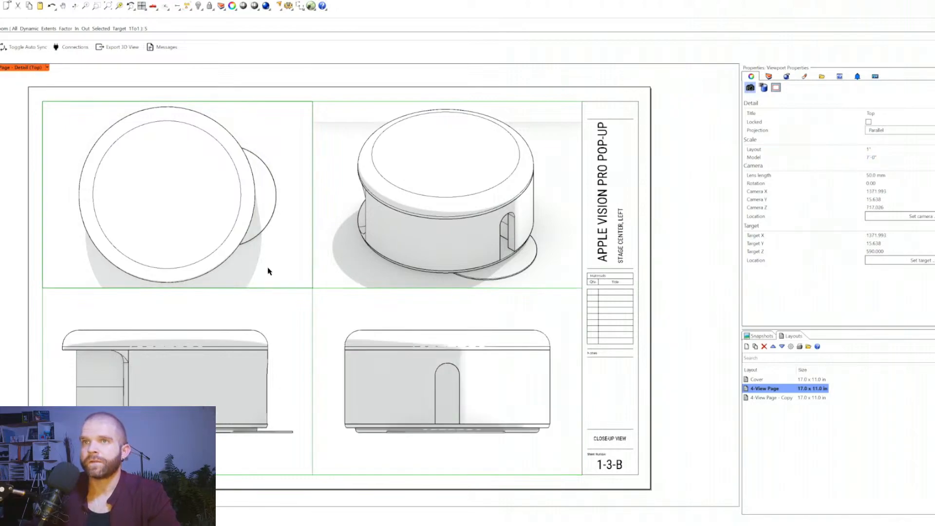
pyautogui.click(874, 157)
pyautogui.write('6')
pyautogui.press('Return')
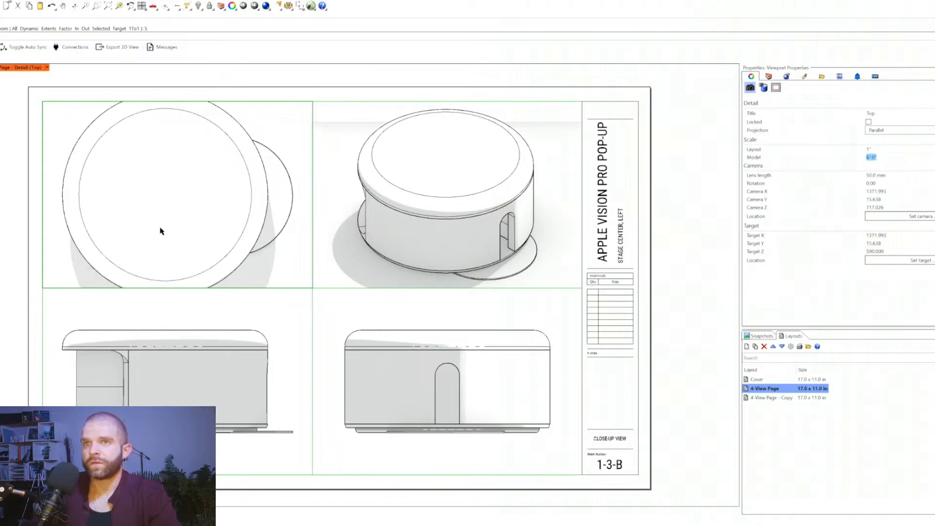
pyautogui.write('1')
pyautogui.press('Return')
# - Set the Front detail's model scale distance to 7'-0" per layout inch to match the Top detail
pyautogui.click(292, 315)
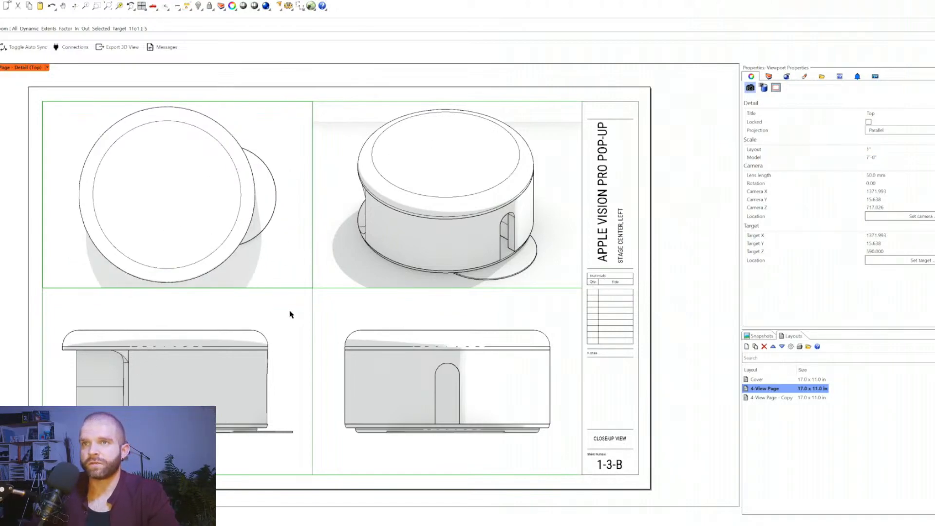
pyautogui.click(877, 157)
pyautogui.write('7')
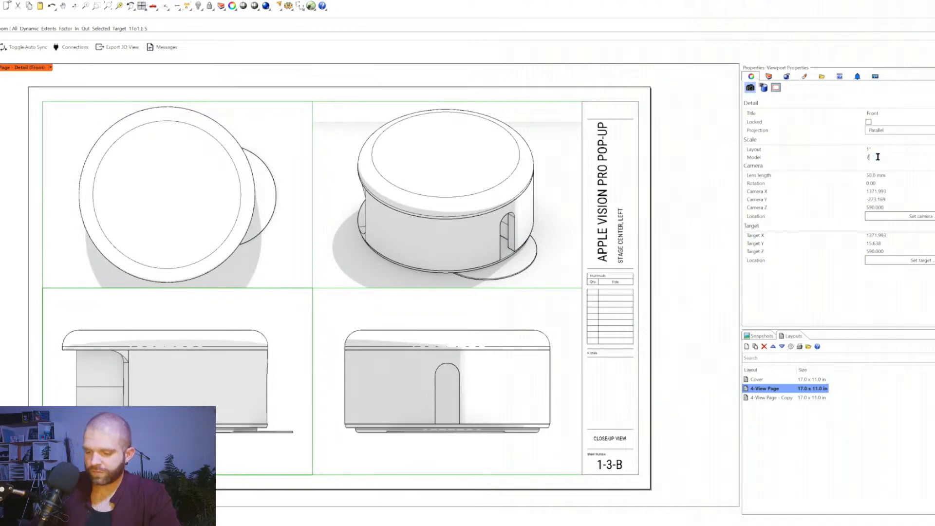
pyautogui.press('Return')
# - Set the Right detail's model scale distance back to 7'-0" per layout inch and return to the layout page
pyautogui.click(542, 315)
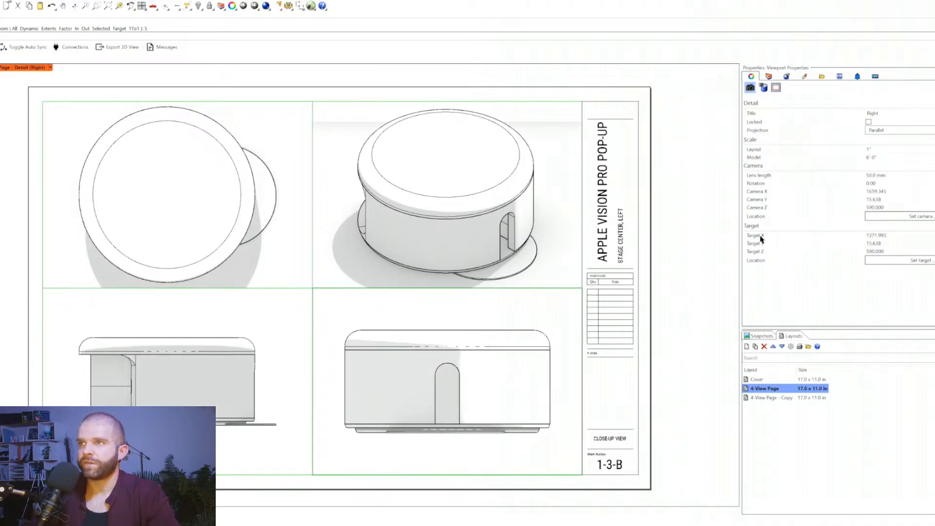
pyautogui.click(870, 157)
pyautogui.write('7')
pyautogui.press('Return')
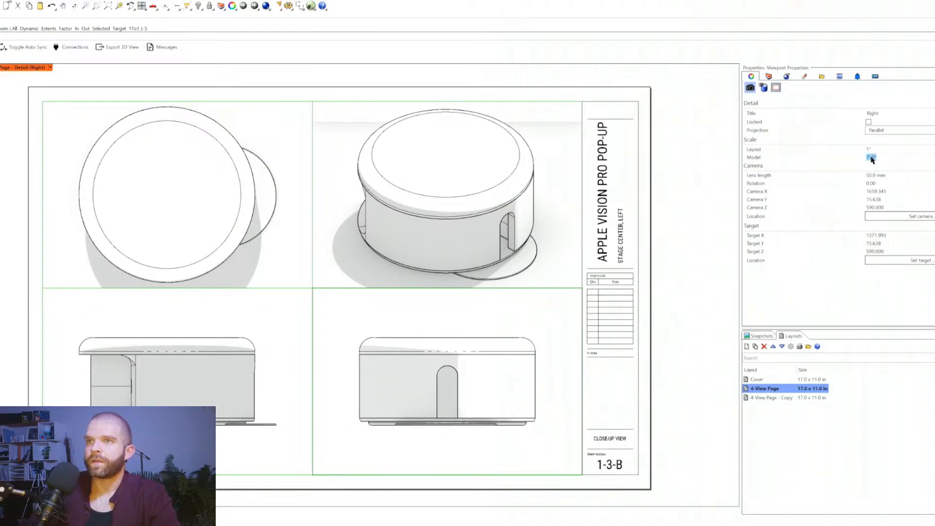
pyautogui.doubleClick(404, 329)
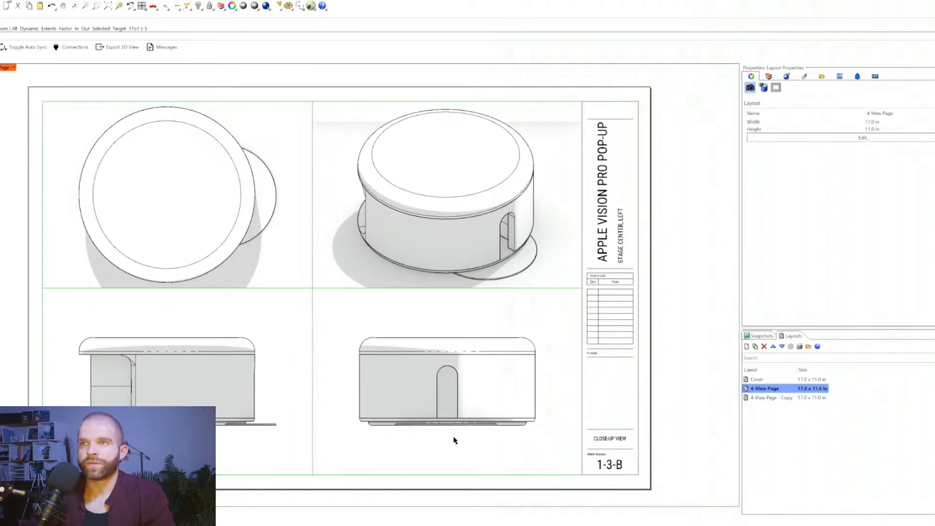
pyautogui.doubleClick(358, 251)
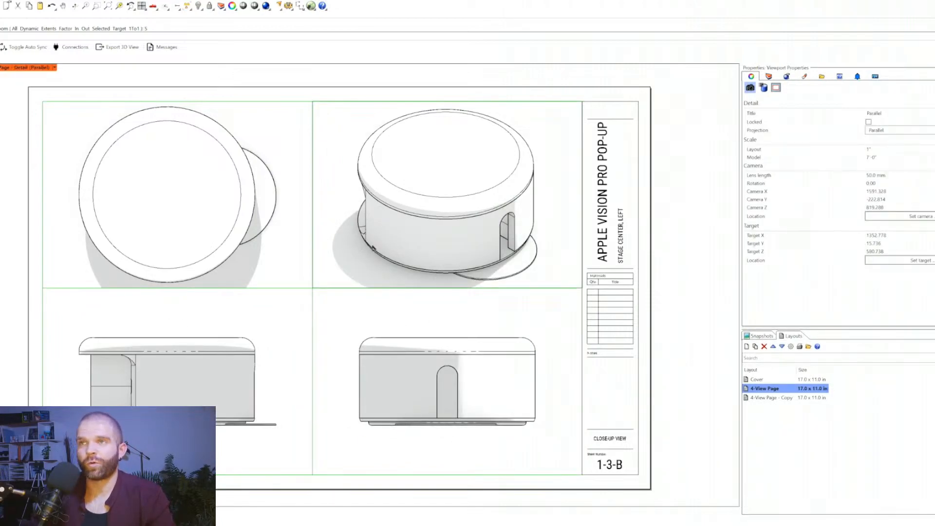
pyautogui.doubleClick(330, 265)
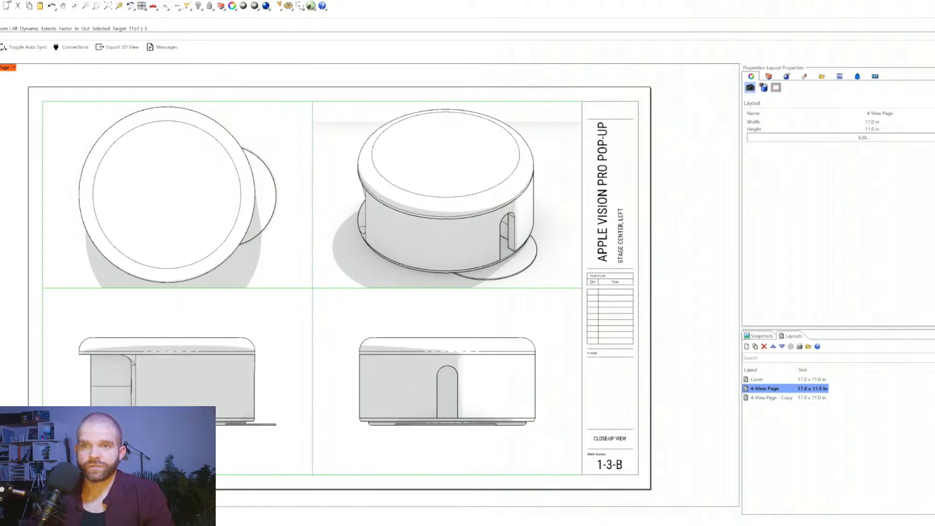
# - Duplicate the 4-View Page layout with its four details and title block
pyautogui.rightClick(97, 342)
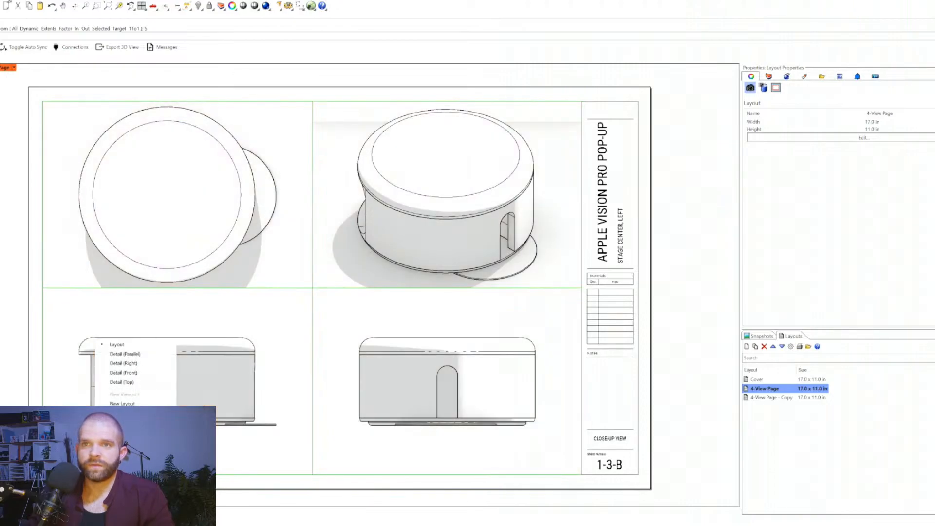
pyautogui.click(853, 388)
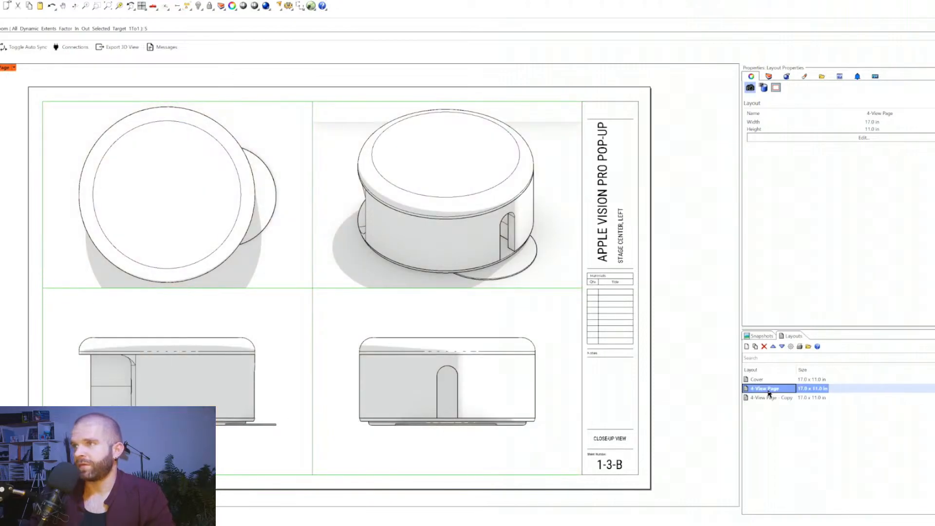
pyautogui.rightClick(767, 390)
pyautogui.click(798, 418)
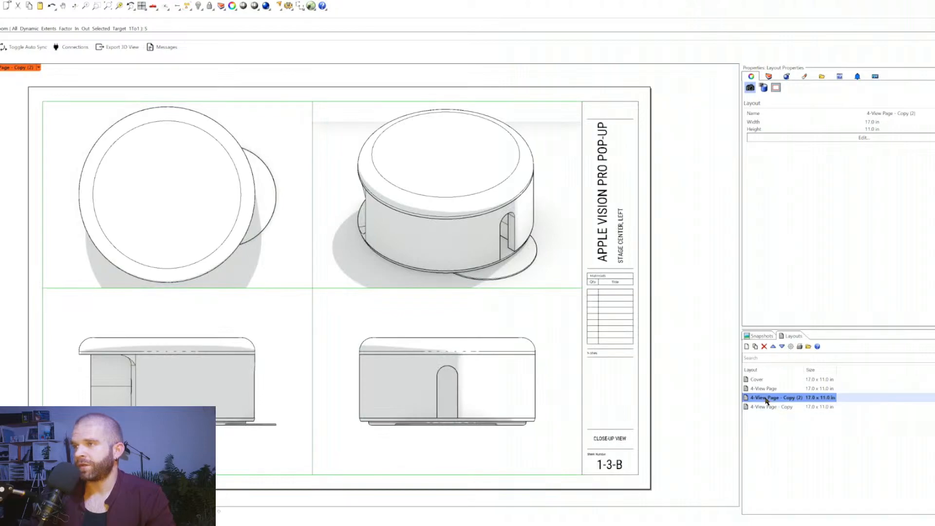
# - Rename the new copy of the 4-View Page layout as 4-View Section
pyautogui.doubleClick(767, 401)
pyautogui.click(761, 398)
pyautogui.moveTo(770, 398); pyautogui.dragTo(839, 401)
pyautogui.write('s')
pyautogui.press('capslock')
pyautogui.write('EC')
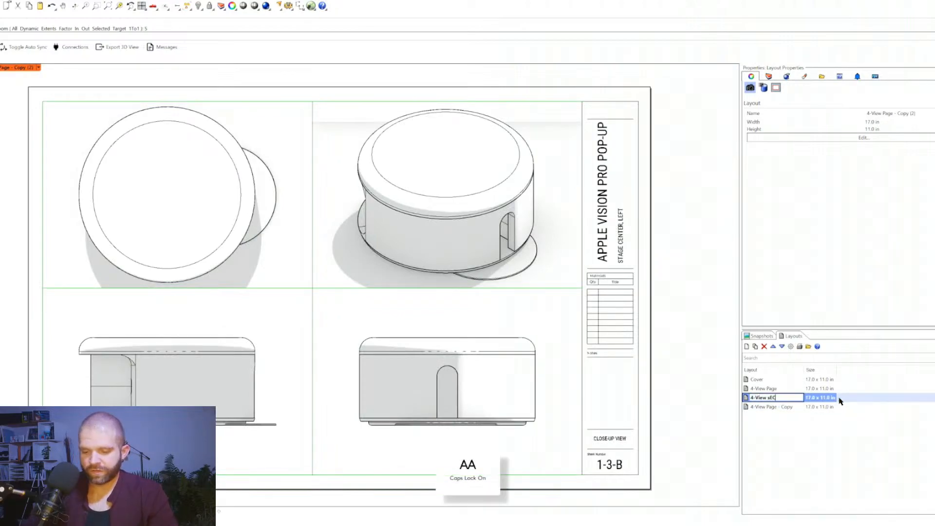
pyautogui.press('BackSpace')
pyautogui.press('BackSpace')
pyautogui.press('BackSpace')
pyautogui.press('capslock')
pyautogui.write('Section')
pyautogui.press('Return')
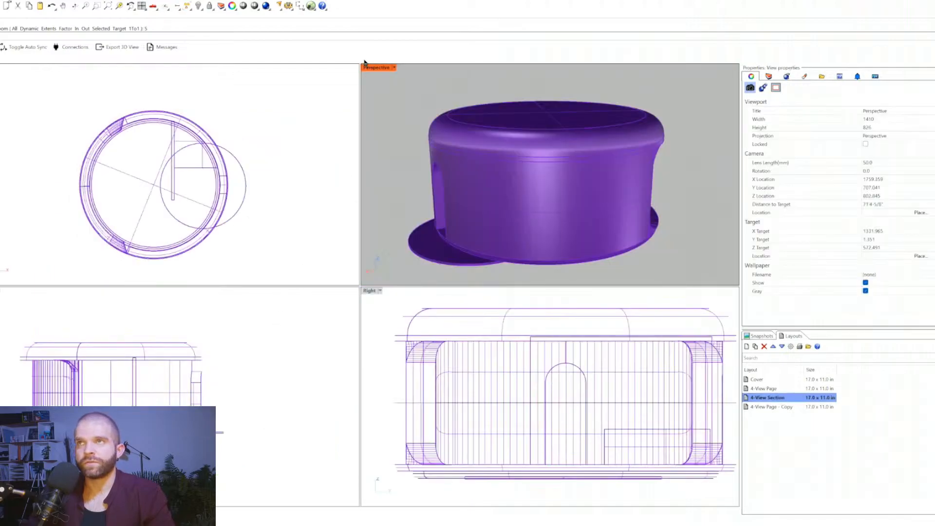
# - Maximize the Perspective viewport of the model and orbit to the building's doorway side
pyautogui.doubleClick(367, 69)
pyautogui.moveTo(374, 75); pyautogui.dragTo(309, 269, button='right')
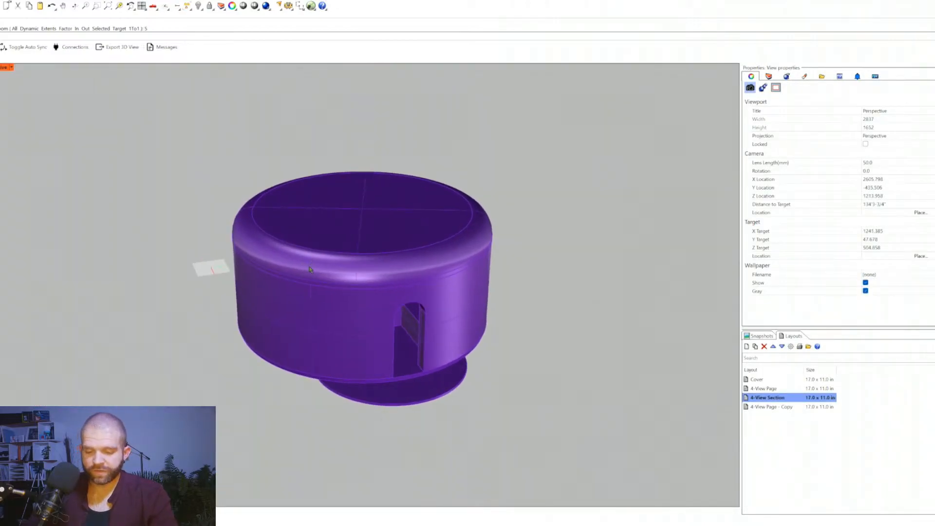
pyautogui.write('section')
pyautogui.press('Return')
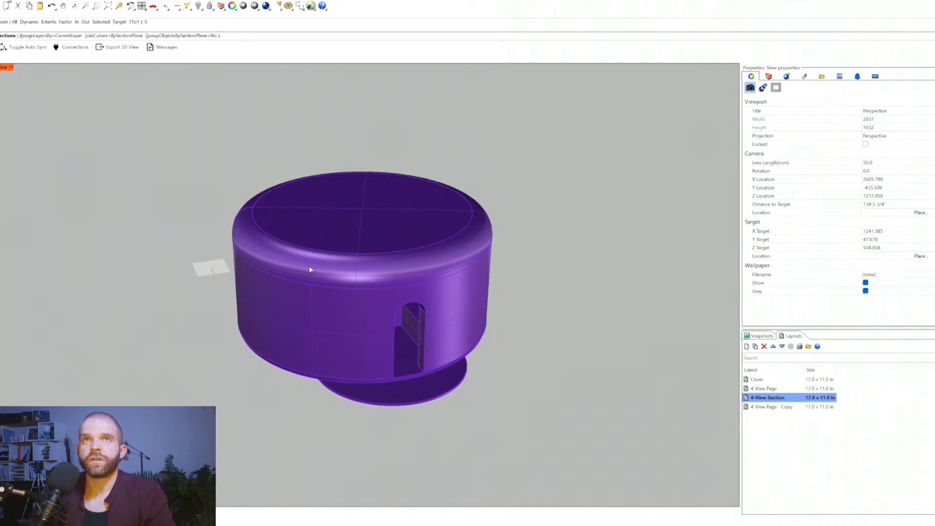
pyautogui.press('Escape')
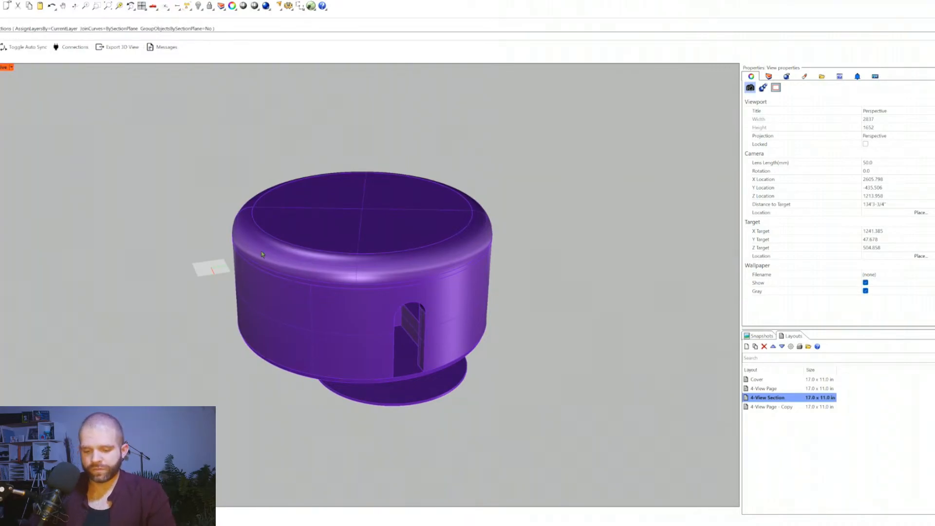
# - Draw a horizontal rectangular clipping plane across the building with the ClippingPlane command
pyautogui.write('sectionplane')
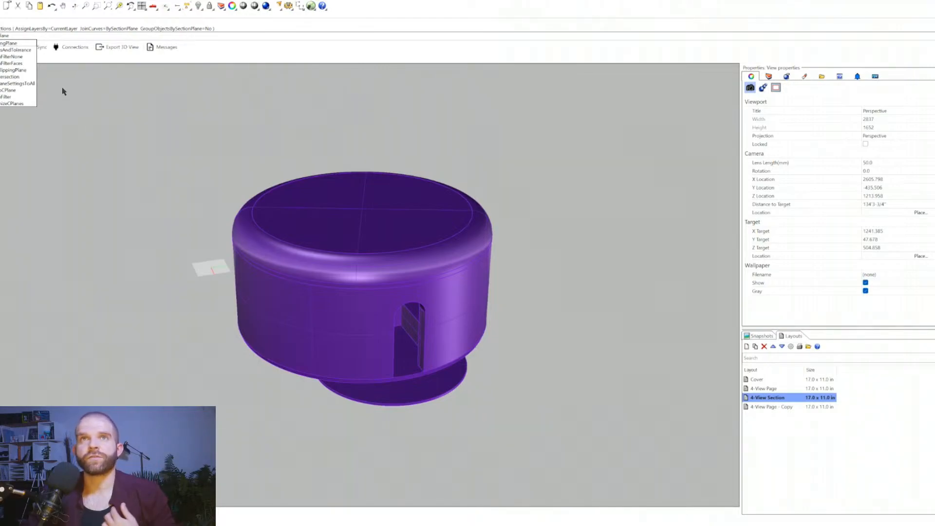
pyautogui.click(21, 43)
pyautogui.moveTo(10, 35); pyautogui.dragTo(0, 36)
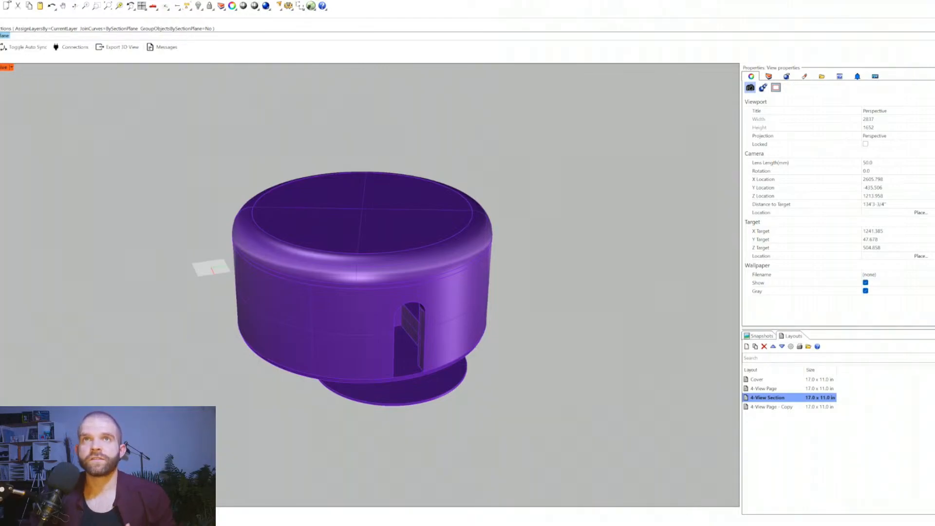
pyautogui.write('clip')
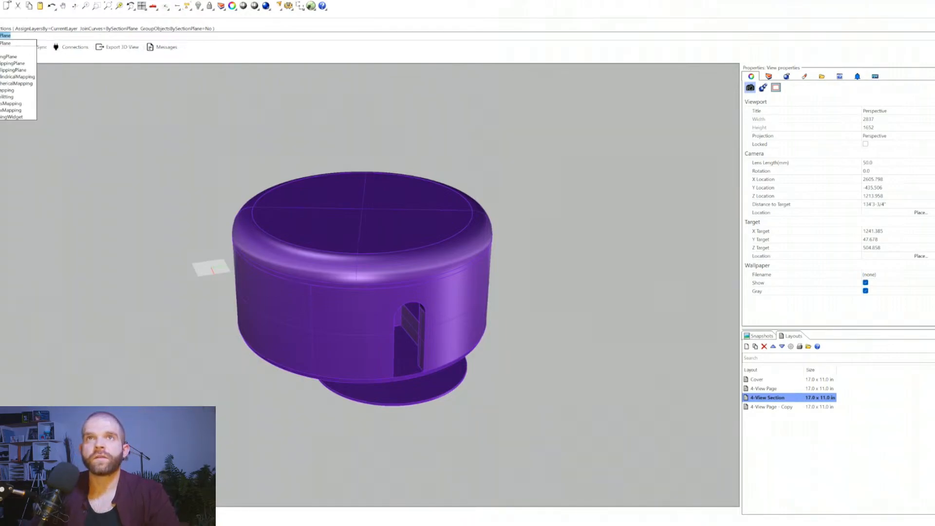
pyautogui.press('Return')
pyautogui.moveTo(293, 331); pyautogui.dragTo(214, 386, button='right')
pyautogui.click(210, 418)
pyautogui.click(387, 205)
pyautogui.moveTo(278, 370); pyautogui.dragTo(265, 281, button='right')
pyautogui.scroll(-8, 265, 280)
pyautogui.keyDown('shift'); pyautogui.moveTo(277, 386); pyautogui.dragTo(314, 350, button='right'); pyautogui.keyUp('shift')
pyautogui.scroll(7, 283, 366)
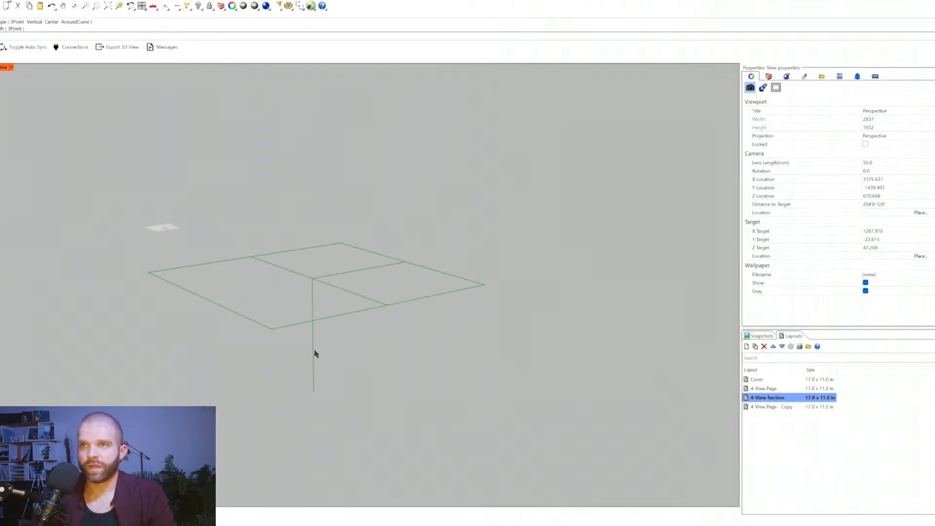
pyautogui.click(313, 349)
# - Raise the horizontal clipping plane above the building's roof
pyautogui.moveTo(312, 258); pyautogui.dragTo(310, 115)
pyautogui.scroll(-4, 319, 279)
pyautogui.moveTo(319, 280); pyautogui.dragTo(296, 354, button='right')
pyautogui.moveTo(263, 278); pyautogui.dragTo(264, 181)
pyautogui.moveTo(286, 226); pyautogui.dragTo(271, 221, button='right')
pyautogui.scroll(6, 272, 222)
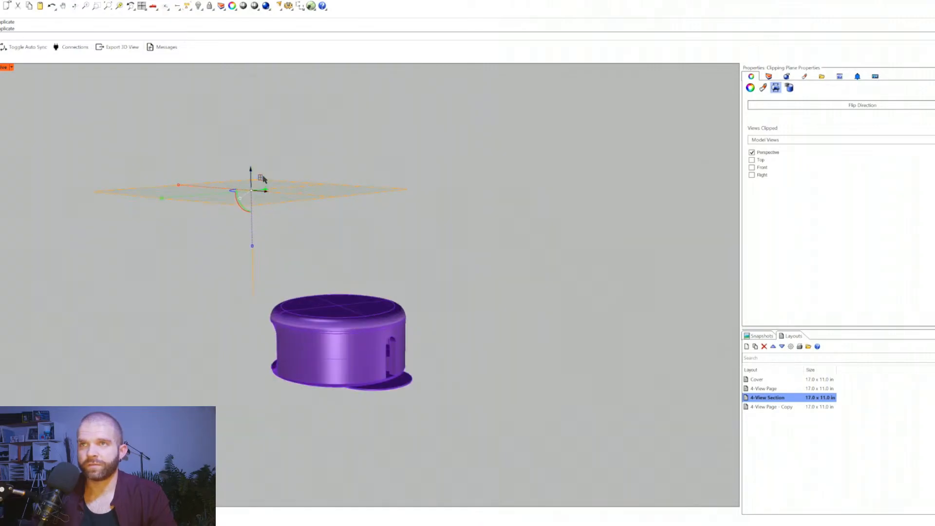
# - Move the horizontal clipping plane off beside the building, at a height that cuts through its walls
pyautogui.keyDown('alt'); pyautogui.moveTo(253, 180); pyautogui.dragTo(163, 301); pyautogui.keyUp('alt')
pyautogui.click(194, 336)
pyautogui.moveTo(194, 336); pyautogui.dragTo(198, 389, button='right')
pyautogui.click(143, 267)
pyautogui.moveTo(147, 256); pyautogui.dragTo(118, 241)
pyautogui.click(228, 283)
pyautogui.moveTo(231, 287); pyautogui.dragTo(246, 331, button='right')
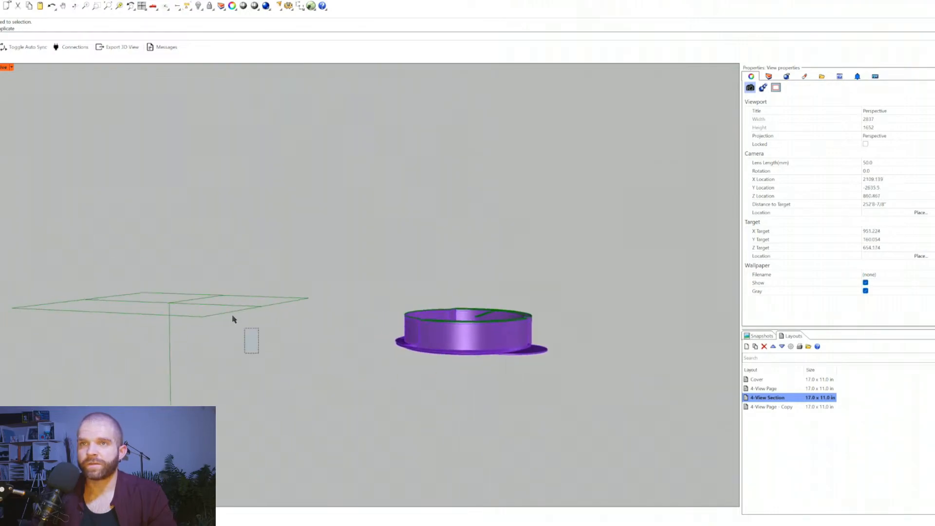
# - Copy the horizontal clipping plane and rotate the copy upright to cut the building front to back
pyautogui.click(219, 305)
pyautogui.hotkey('ctrl', 'c')
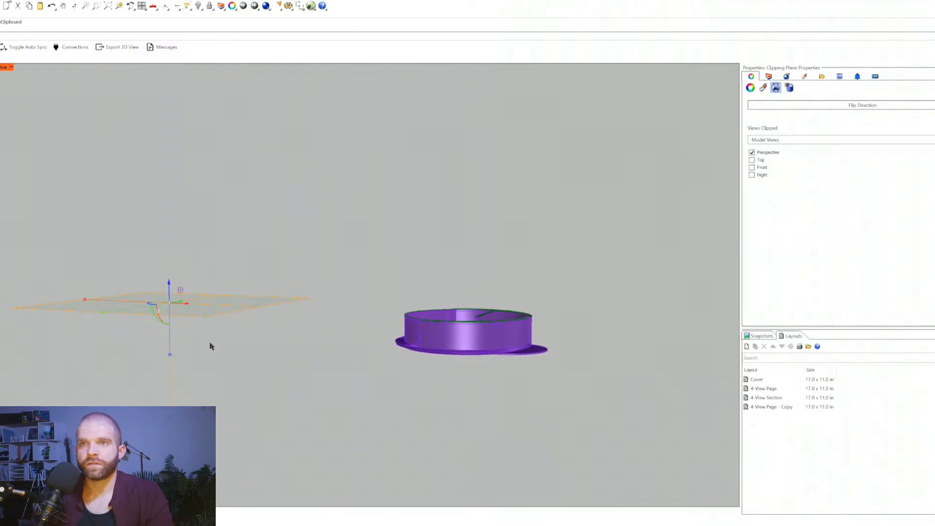
pyautogui.click(161, 317)
pyautogui.press('Return')
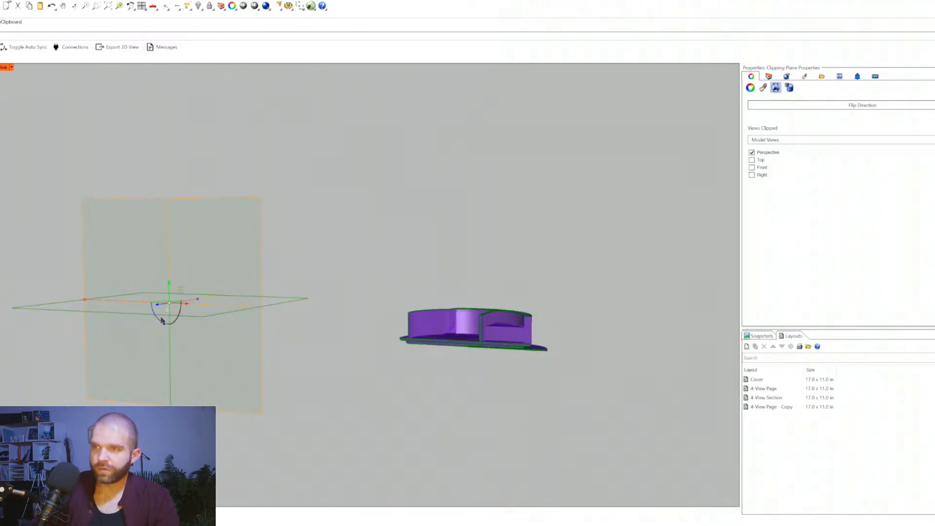
pyautogui.click(407, 392)
pyautogui.moveTo(407, 393); pyautogui.dragTo(298, 224, button='right')
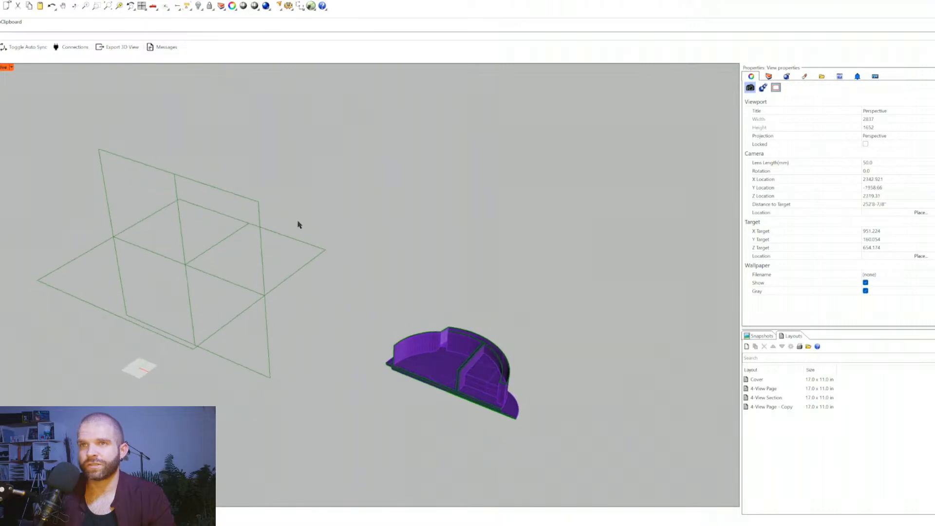
# - Make a copy of the vertical clipping plane rotated 90 degrees about the vertical axis
pyautogui.click(250, 206)
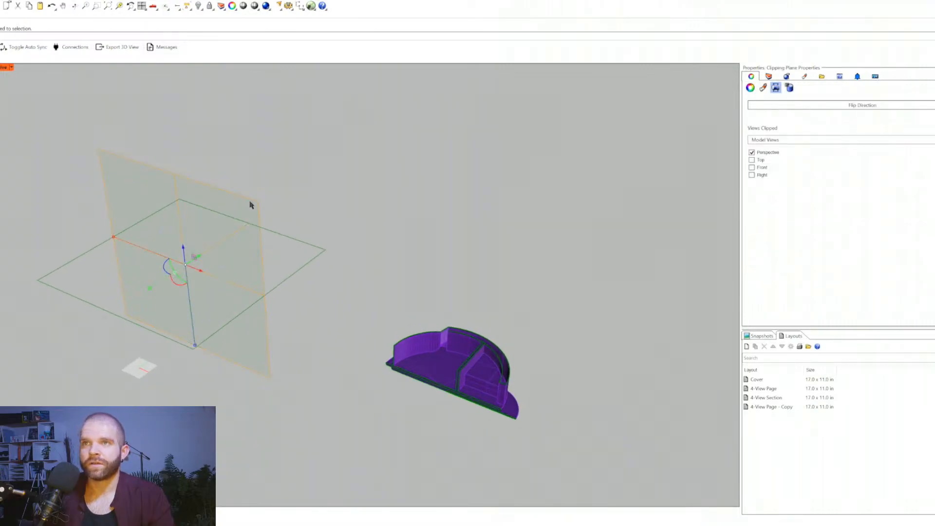
pyautogui.click(167, 272)
pyautogui.write('90')
pyautogui.press('Return')
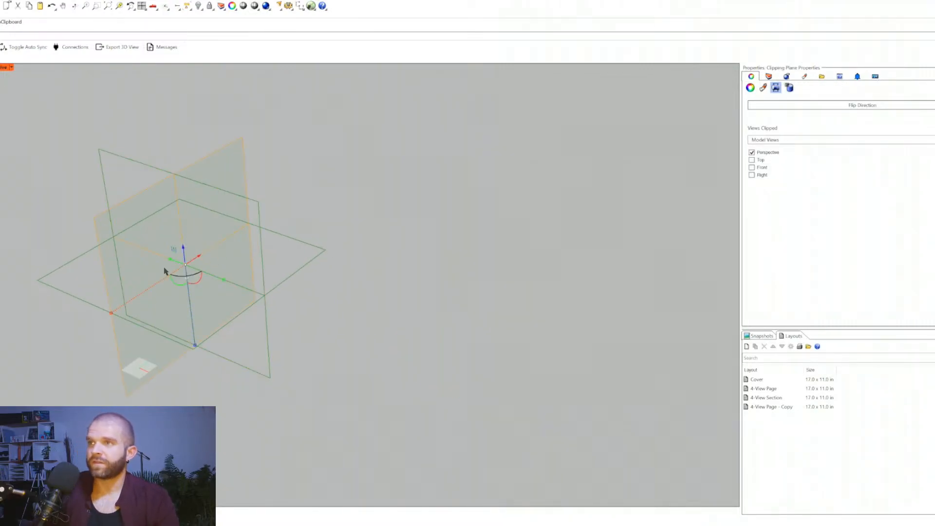
# - Move the second vertical clipping plane to the opposite side of the building, away from the other two planes
pyautogui.moveTo(169, 263); pyautogui.dragTo(601, 202)
pyautogui.click(426, 243)
pyautogui.moveTo(425, 244); pyautogui.dragTo(330, 349, button='right')
pyautogui.scroll(-6, 330, 283)
pyautogui.moveTo(365, 349); pyautogui.dragTo(342, 340, button='right')
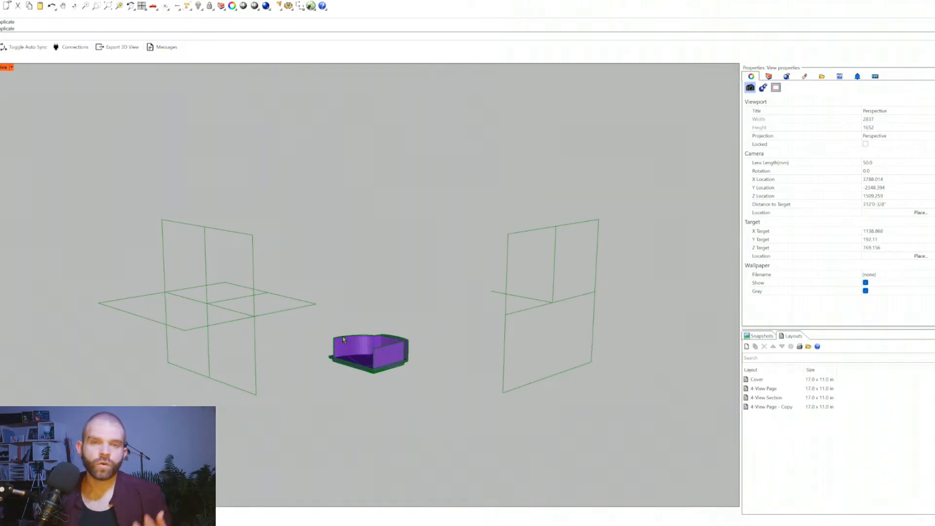
# - Disable all three clipping planes in the Perspective viewport
pyautogui.write('c')
pyautogui.press('Return')
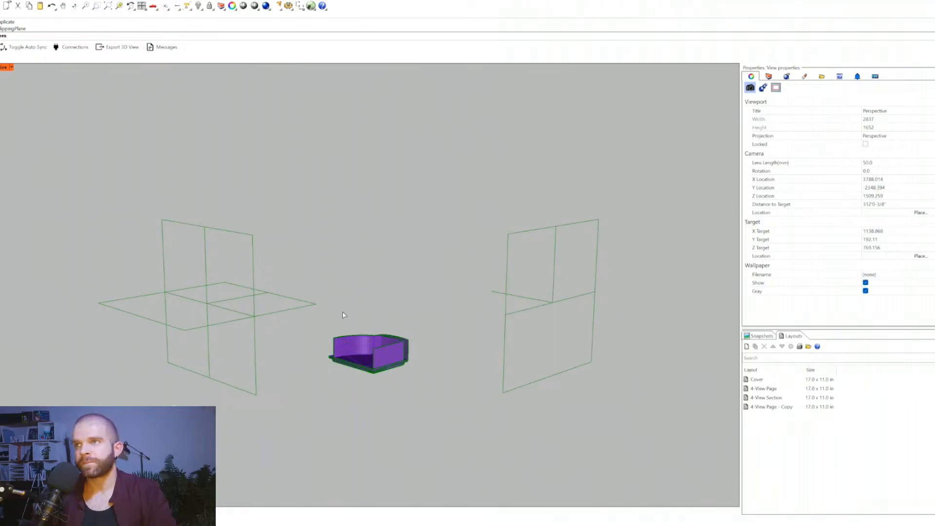
pyautogui.moveTo(637, 313); pyautogui.dragTo(177, 192)
pyautogui.moveTo(241, 313)
pyautogui.mouseDown(button='right')
pyautogui.moveTo(236, 307)
pyautogui.moveTo(306, 305)
pyautogui.moveTo(246, 310)
pyautogui.mouseUp(button='right')
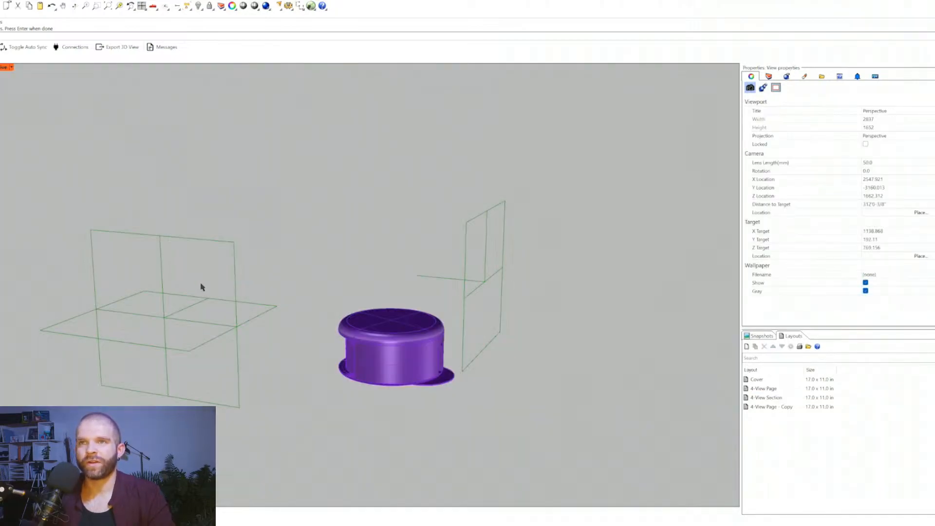
# - Move the horizontal and both vertical clipping planes onto the building, and return to the 4-View Section layout
pyautogui.click(169, 279)
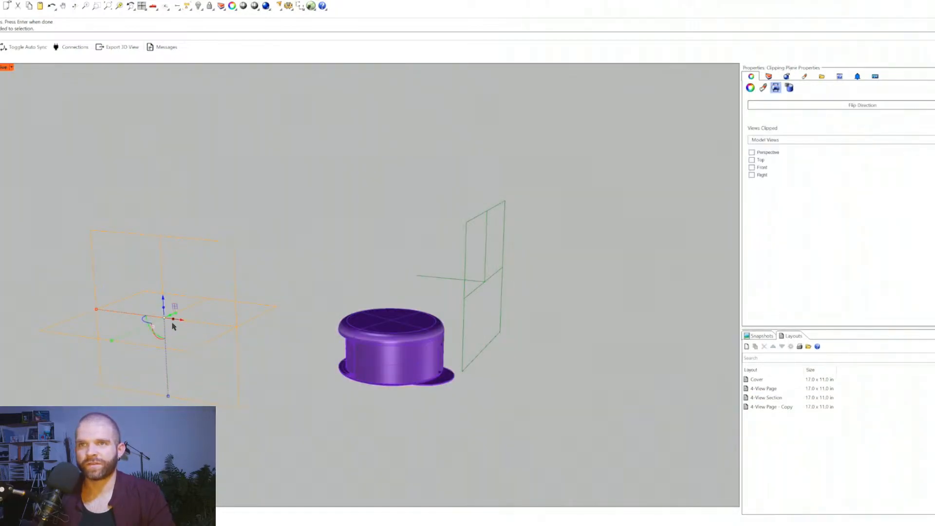
pyautogui.moveTo(218, 334); pyautogui.dragTo(417, 356)
pyautogui.click(538, 375)
pyautogui.click(484, 282)
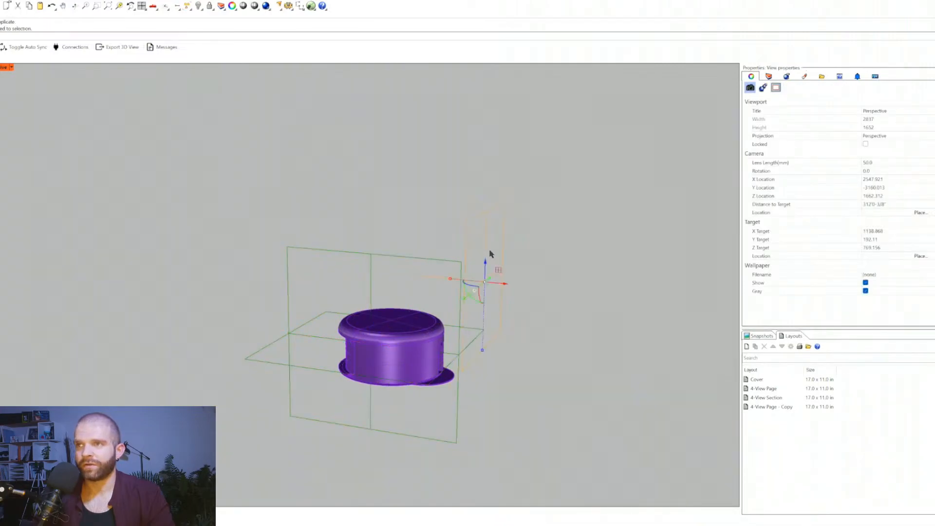
pyautogui.moveTo(485, 282); pyautogui.dragTo(405, 346)
pyautogui.click(448, 359)
pyautogui.moveTo(420, 357); pyautogui.dragTo(413, 411, button='right')
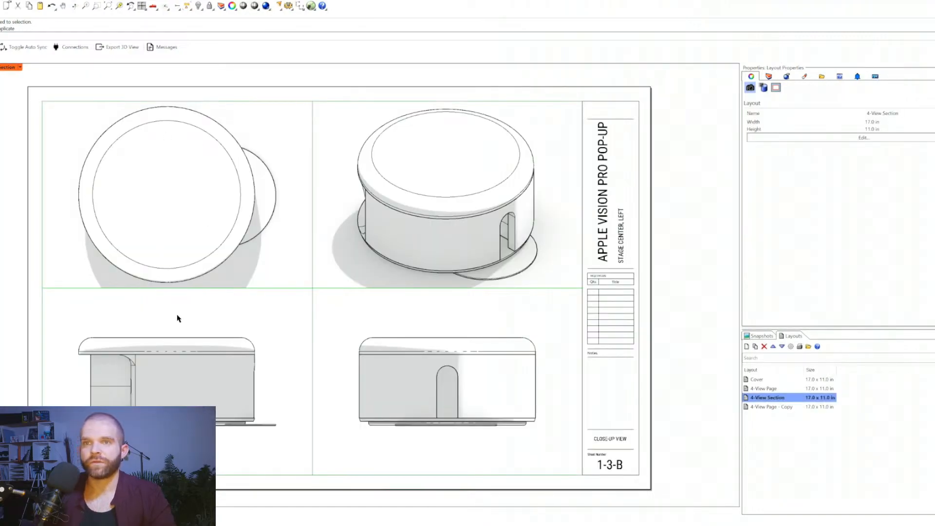
# - Set the Top detail to Shaded display and enable the horizontal clipping plane in that detail
pyautogui.doubleClick(74, 132)
pyautogui.click(53, 68)
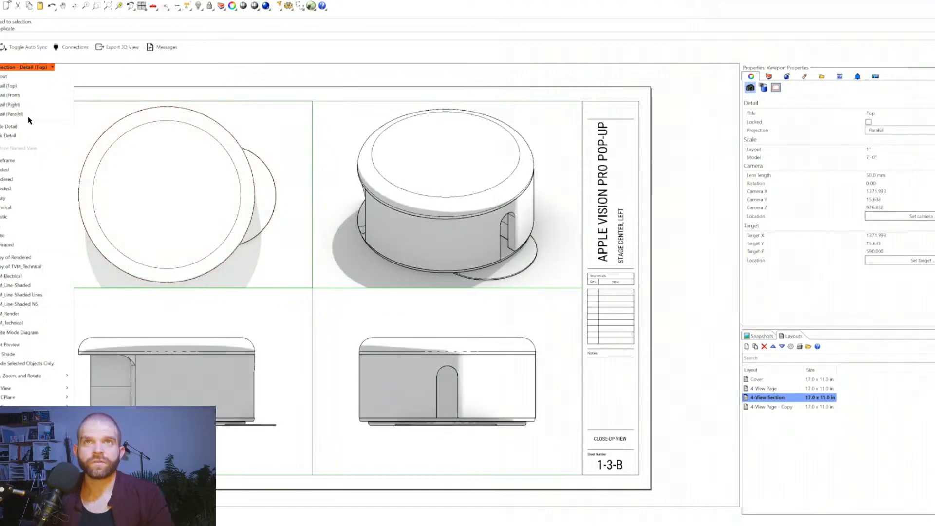
pyautogui.click(19, 170)
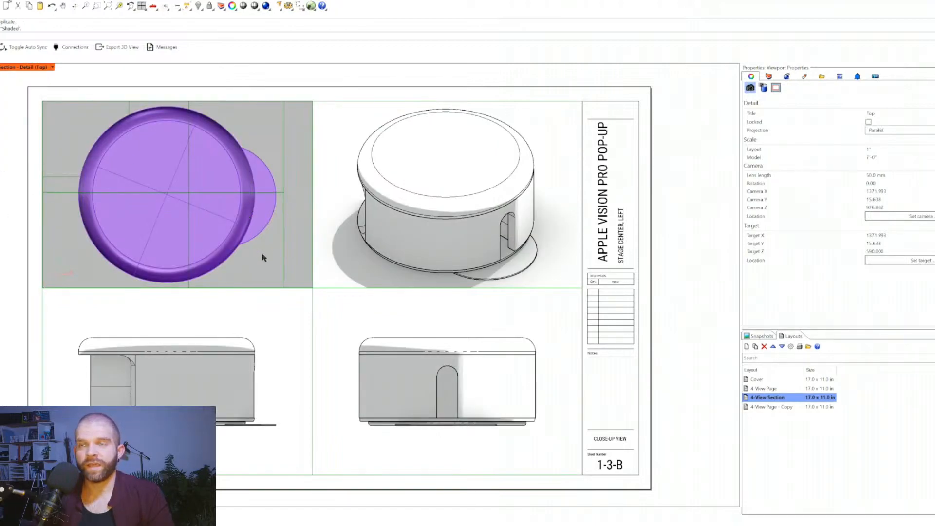
pyautogui.click(285, 147)
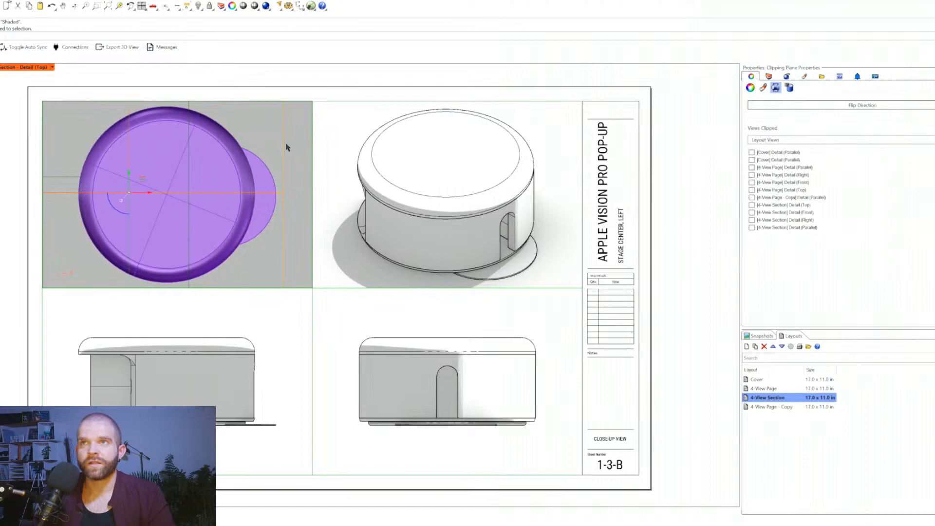
pyautogui.write('en')
pyautogui.press('Return')
pyautogui.doubleClick(293, 151)
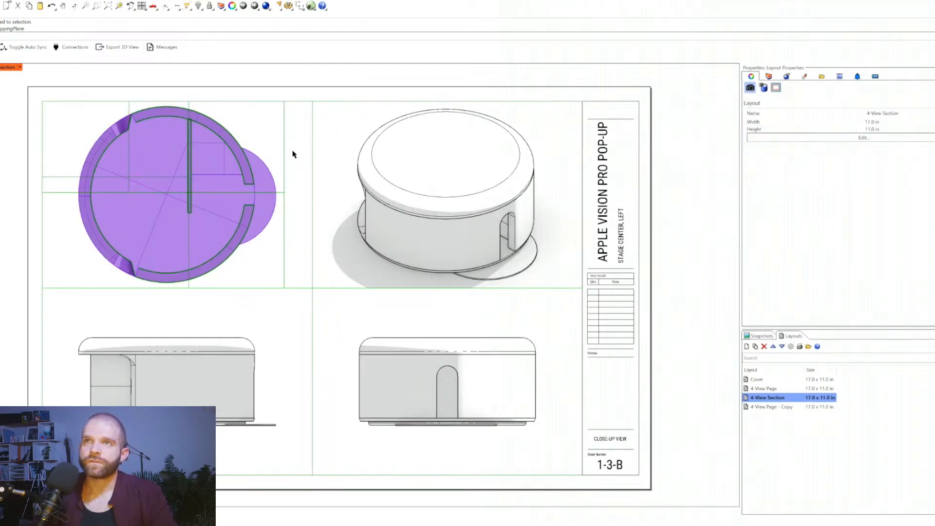
# - Set the Top detail's display mode to TVM_Line-Shaded and return to the layout page
pyautogui.doubleClick(87, 129)
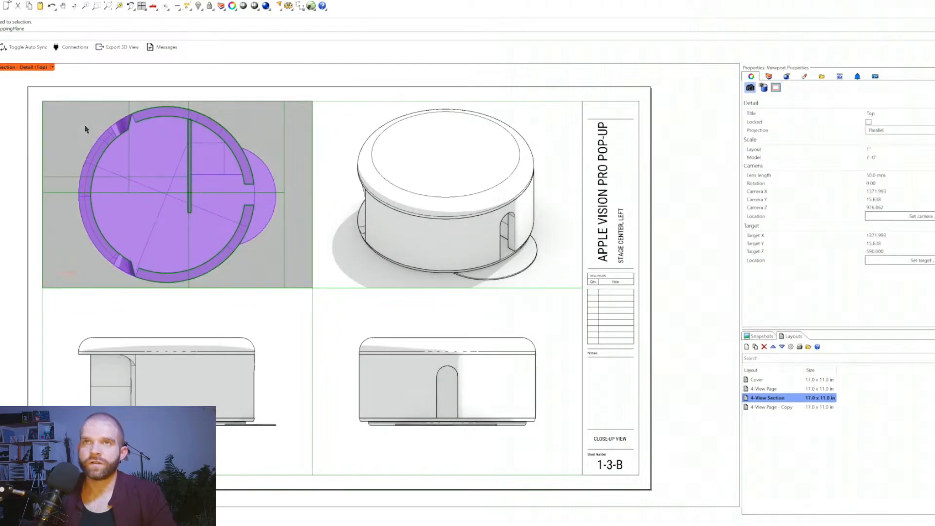
pyautogui.click(53, 68)
pyautogui.click(36, 286)
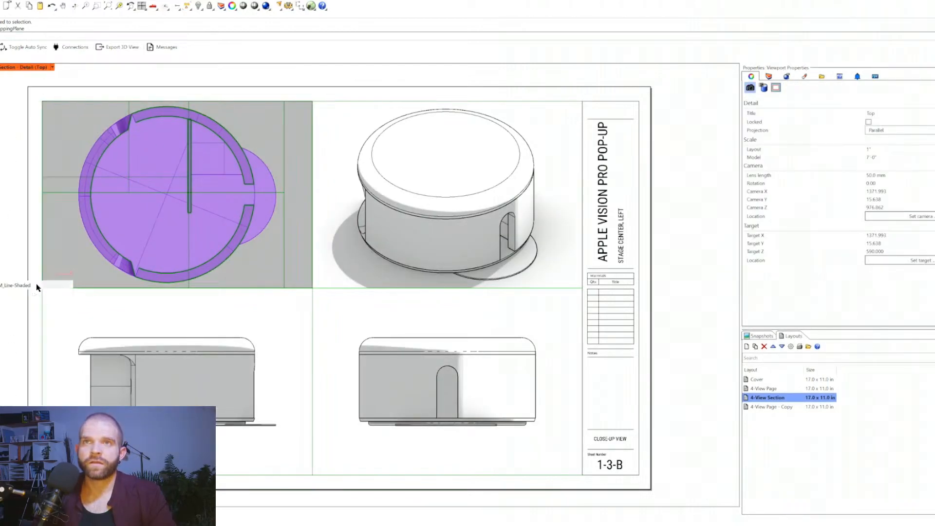
pyautogui.doubleClick(62, 140)
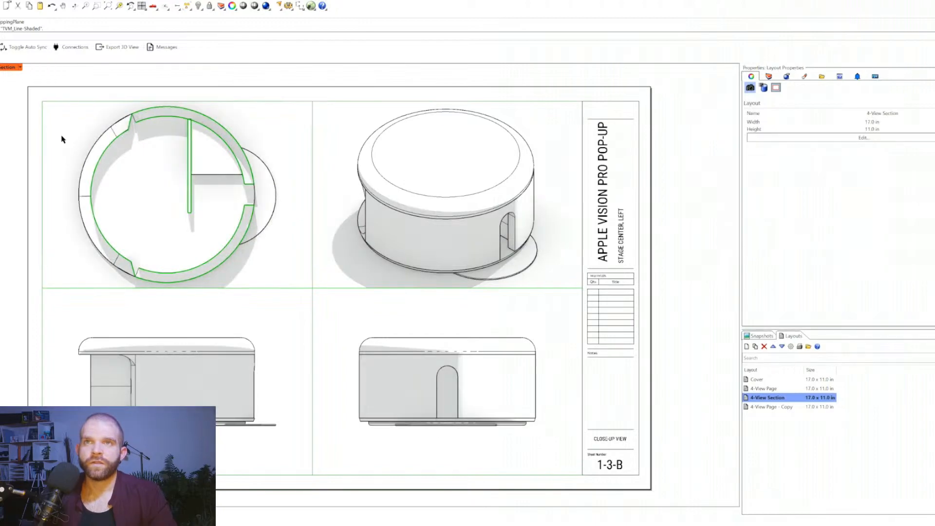
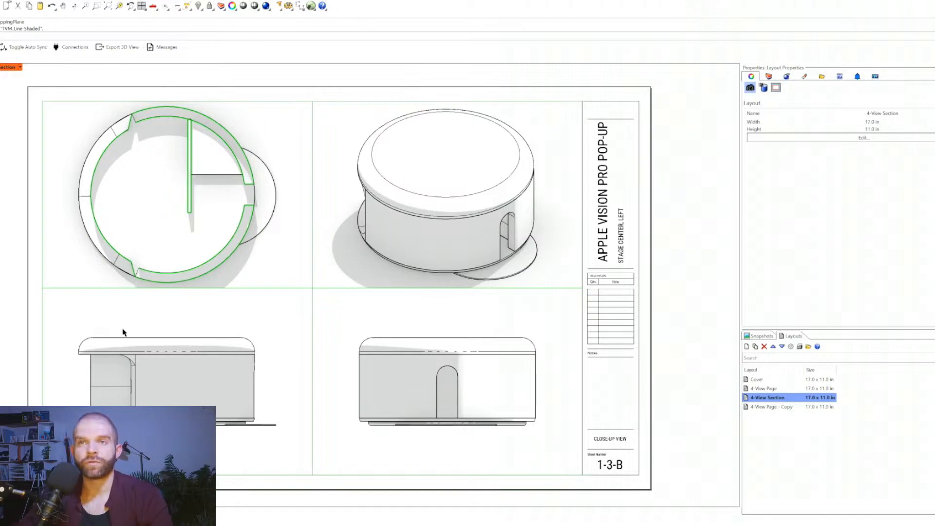
# - Set the Front detail to Shaded display and enable the front-facing vertical clipping plane in that detail
pyautogui.doubleClick(97, 315)
pyautogui.click(56, 66)
pyautogui.click(9, 171)
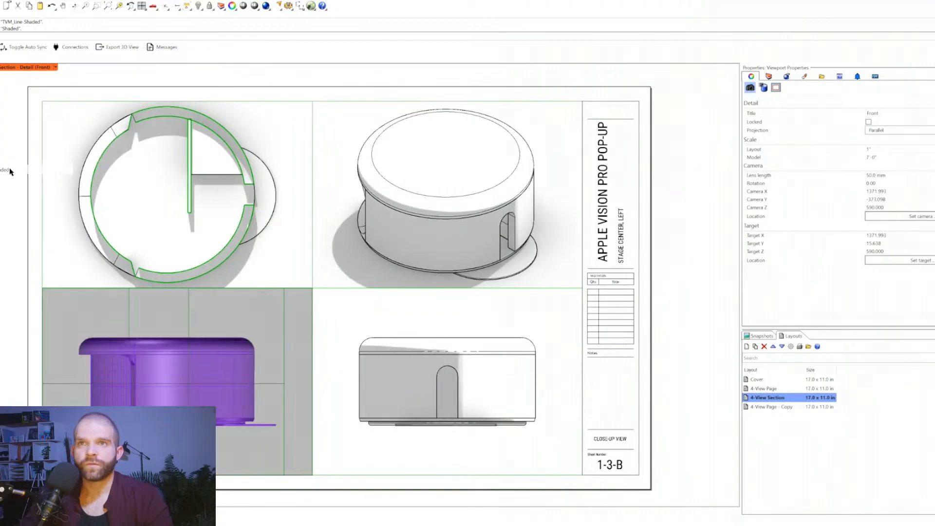
pyautogui.click(283, 328)
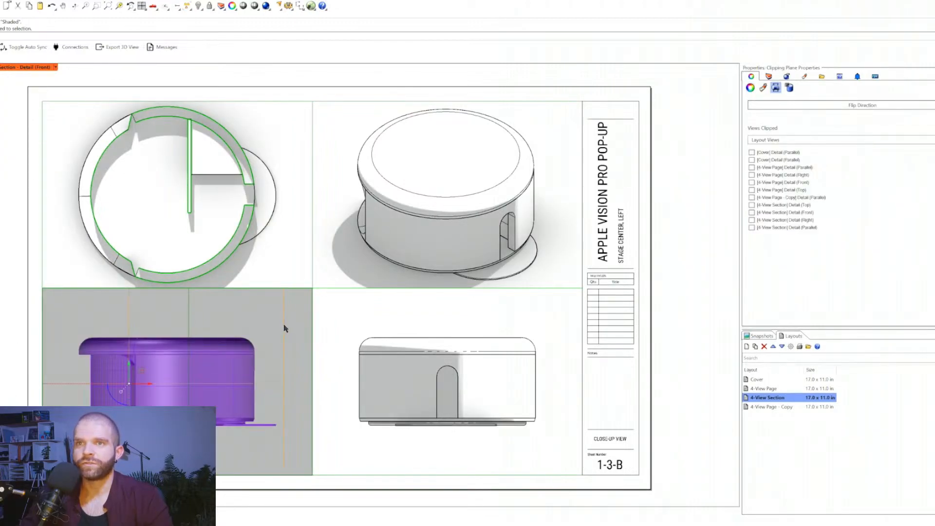
pyautogui.write('clipping')
pyautogui.press('Return')
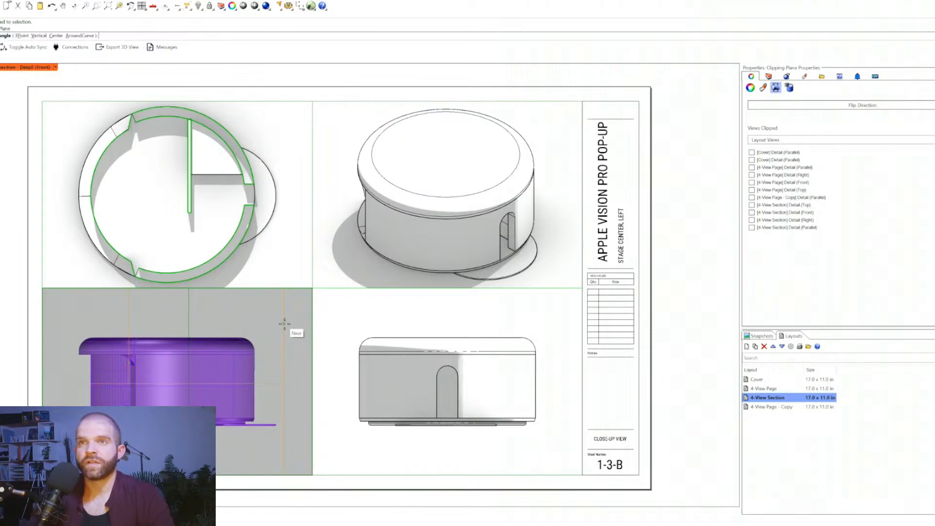
pyautogui.press('Escape')
pyautogui.write('cl')
pyautogui.press('Return')
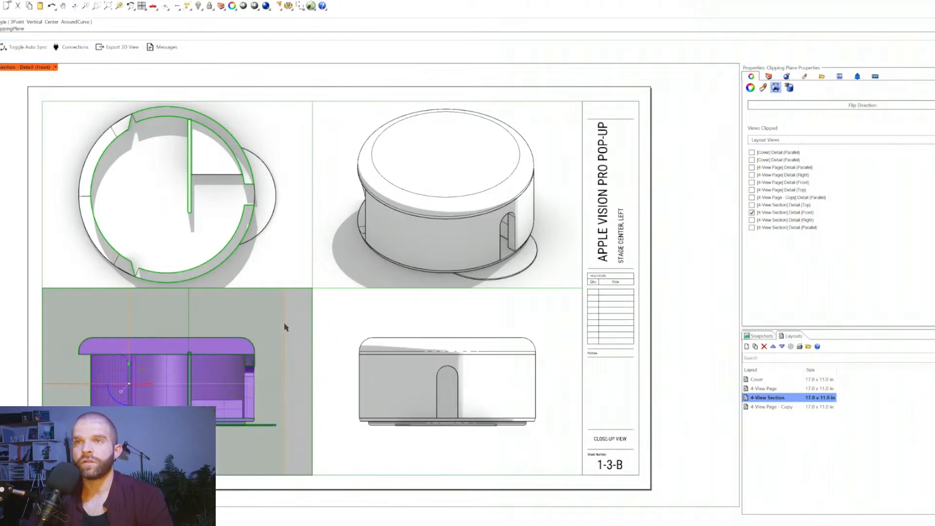
# - Deselect the clipping plane, set the Front detail's display mode to TVM_Line-Shaded, and return to the layout page
pyautogui.press('Escape')
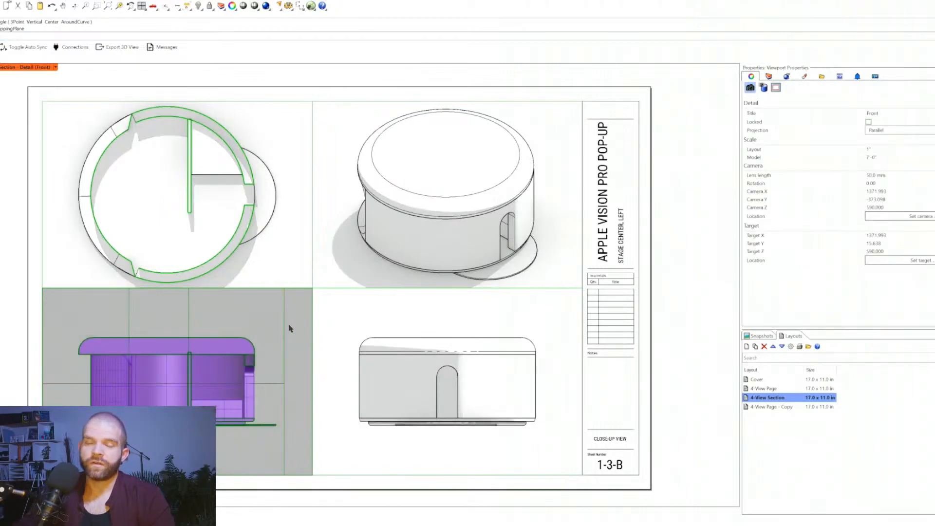
pyautogui.click(55, 67)
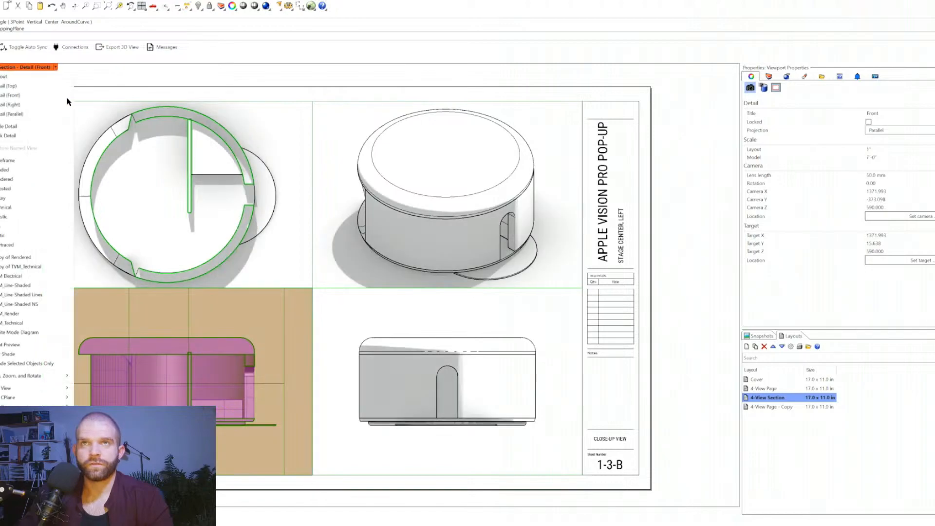
pyautogui.click(46, 285)
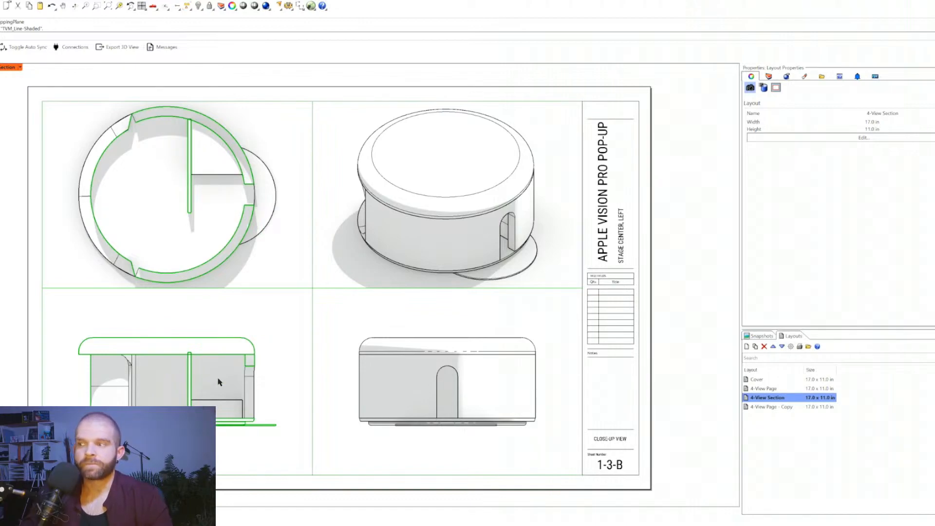
# - Activate the Right detail on the 4-View Section page and set its display mode to Shaded
pyautogui.doubleClick(437, 317)
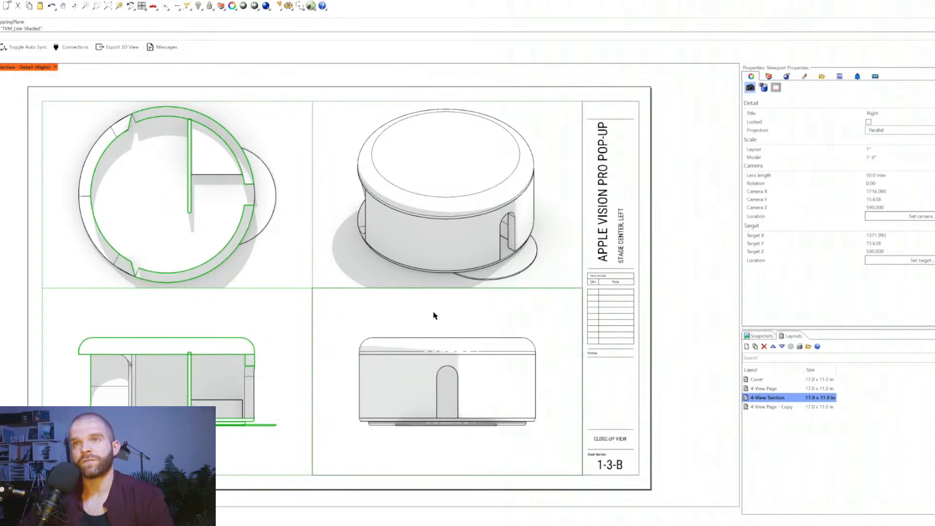
pyautogui.click(55, 67)
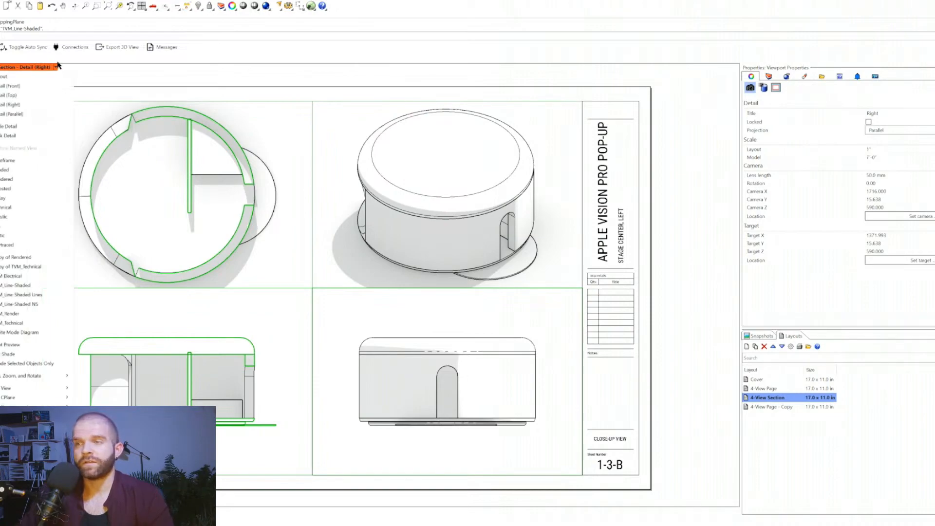
pyautogui.click(430, 331)
pyautogui.click(56, 67)
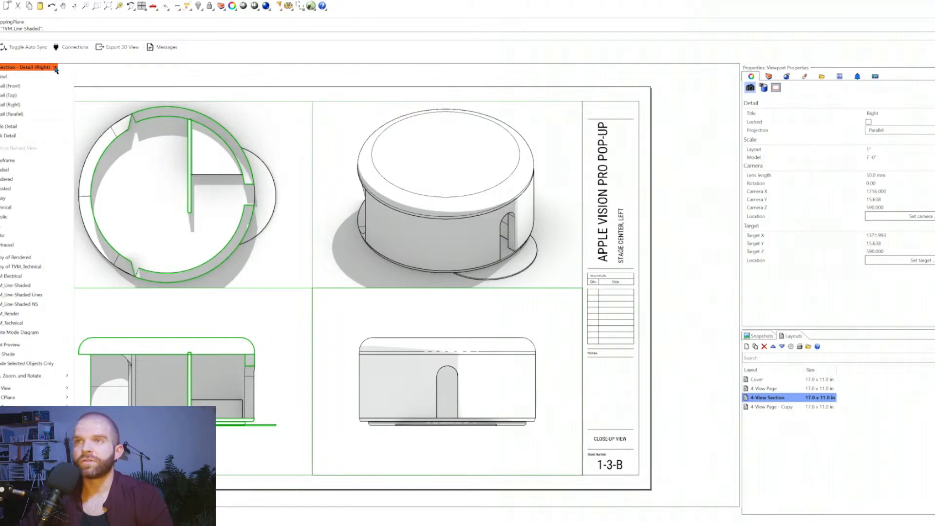
pyautogui.moveTo(64, 391)
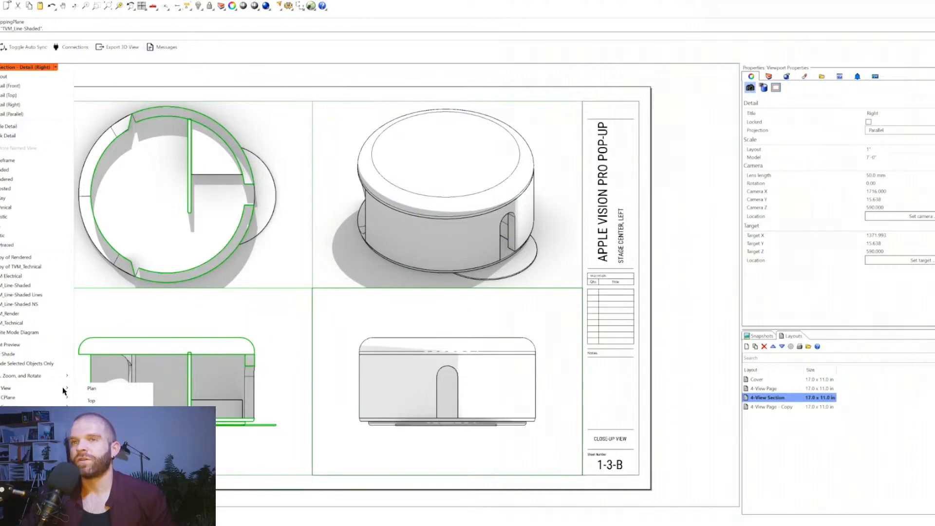
pyautogui.click(342, 310)
pyautogui.click(55, 67)
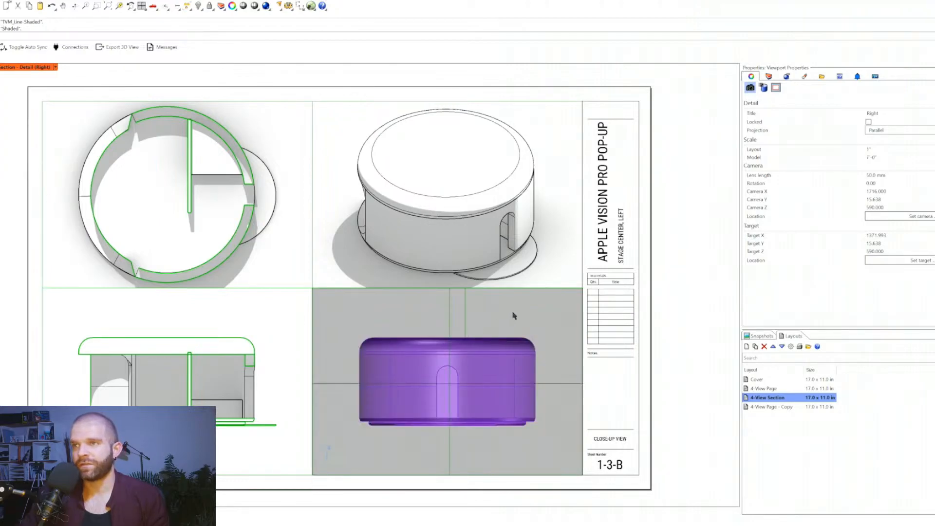
# - Try to cut the Right detail with the vertical clipping plane that runs through the building's centre
pyautogui.click(466, 319)
pyautogui.click(450, 317)
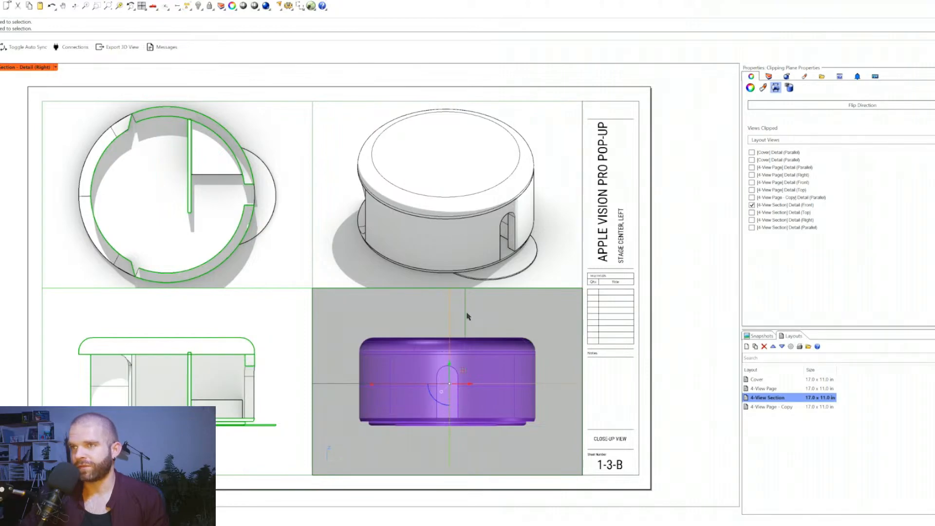
pyautogui.write('cl')
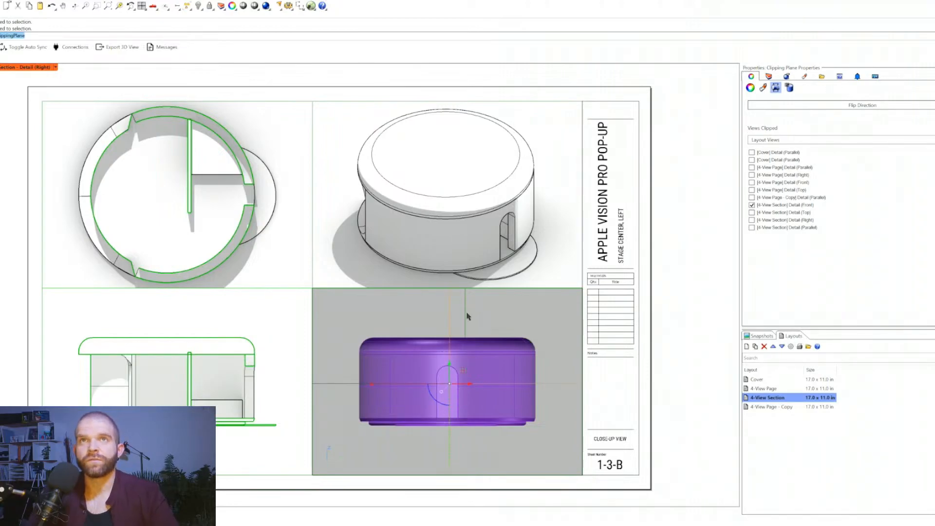
pyautogui.press('Return')
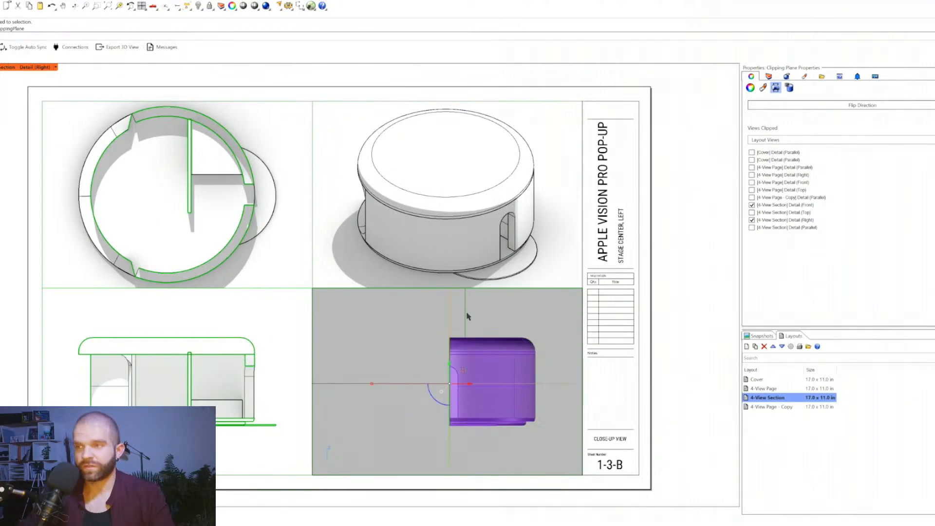
pyautogui.hotkey('ctrl', 'z')
pyautogui.hotkey('ctrl', 'z')
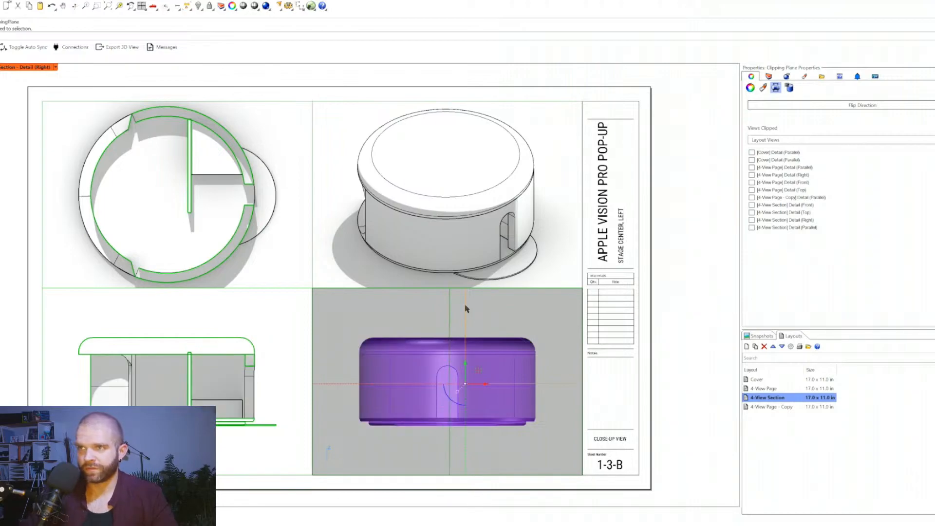
# - Enable the side-facing vertical clipping plane in the Right detail, and set that detail's display mode to TVM_Line-Shaded
pyautogui.press('Up')
pyautogui.press('Return')
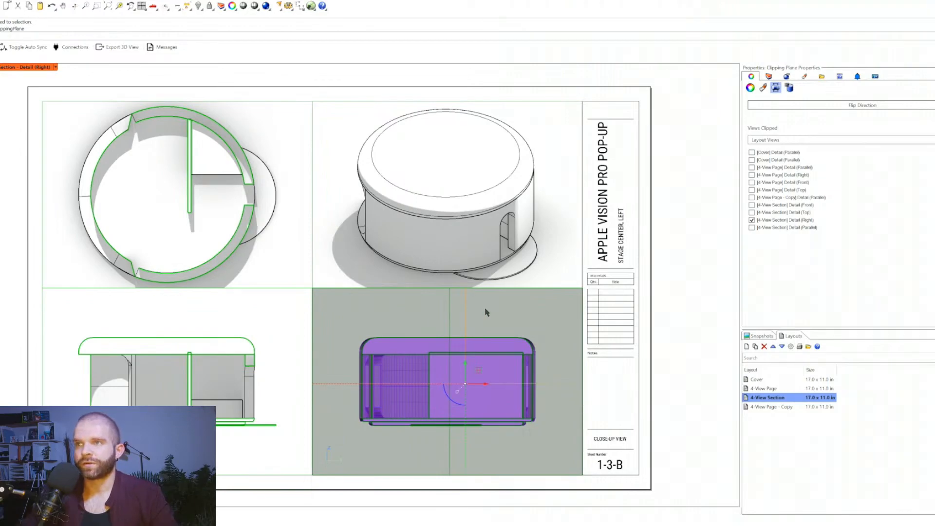
pyautogui.press('Escape')
pyautogui.click(56, 68)
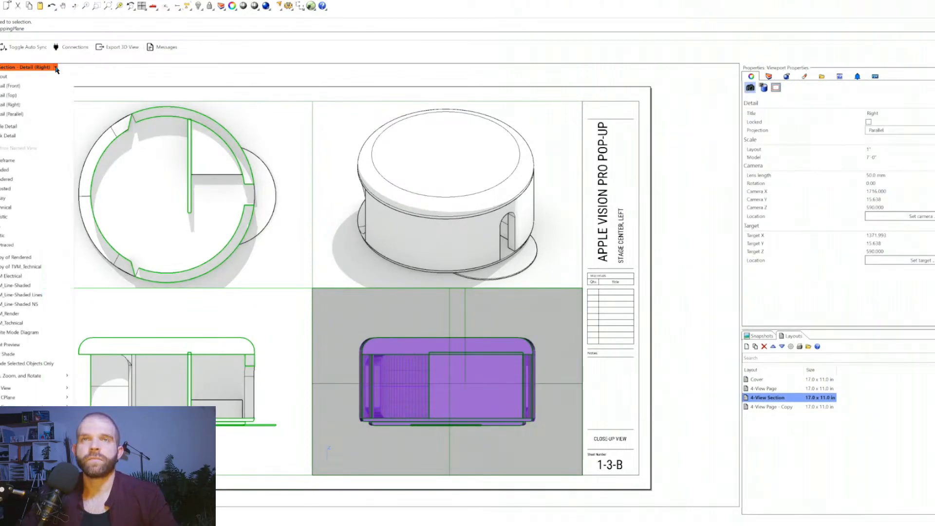
pyautogui.click(25, 285)
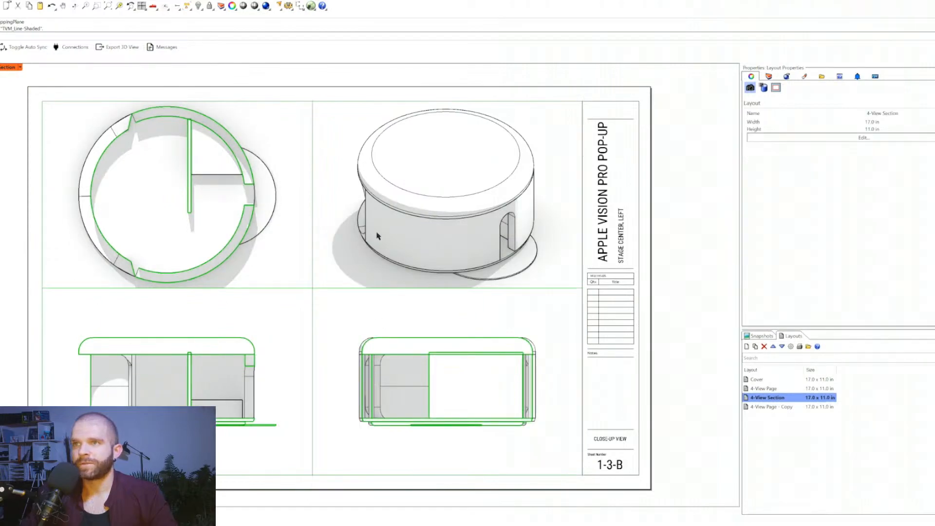
# - Set the Parallel detail to Shaded display and enable the horizontal clipping plane in that detail
pyautogui.doubleClick(337, 131)
pyautogui.click(61, 67)
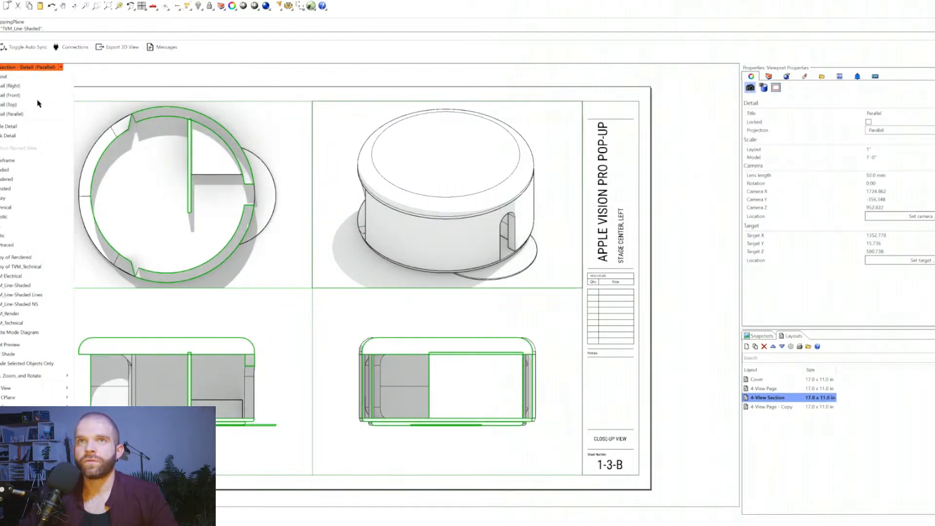
pyautogui.click(40, 170)
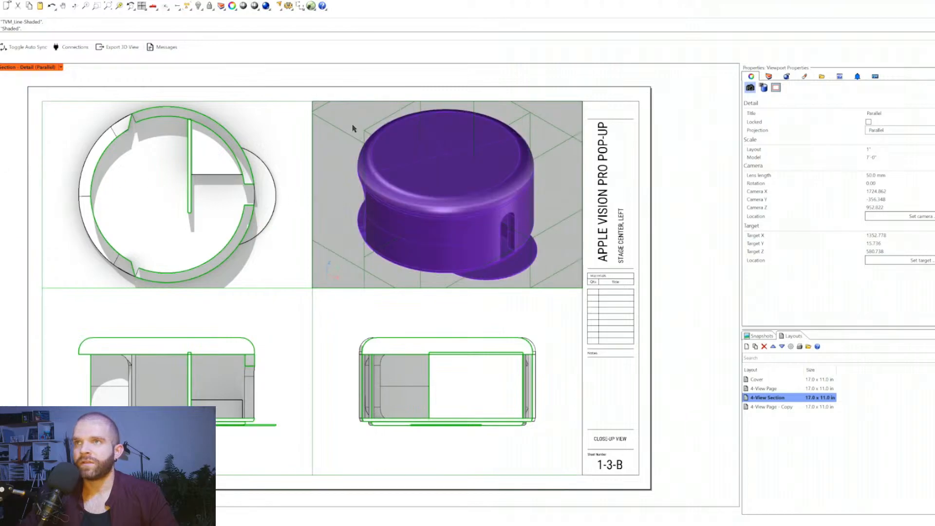
pyautogui.click(557, 232)
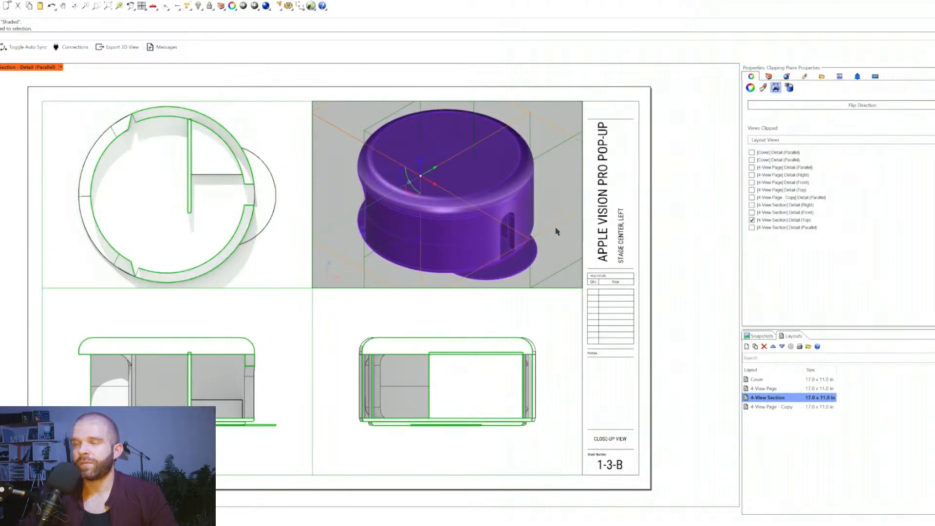
pyautogui.click(550, 230)
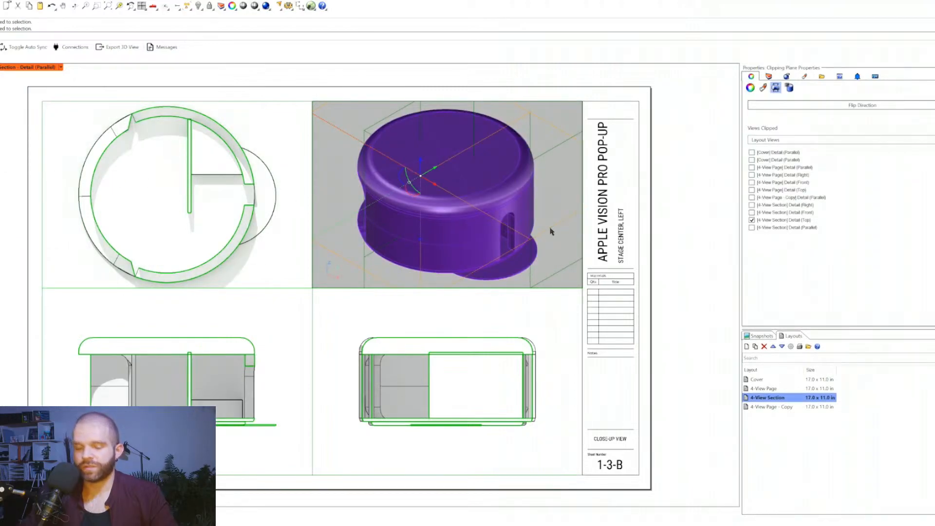
pyautogui.write('cl')
pyautogui.press('Return')
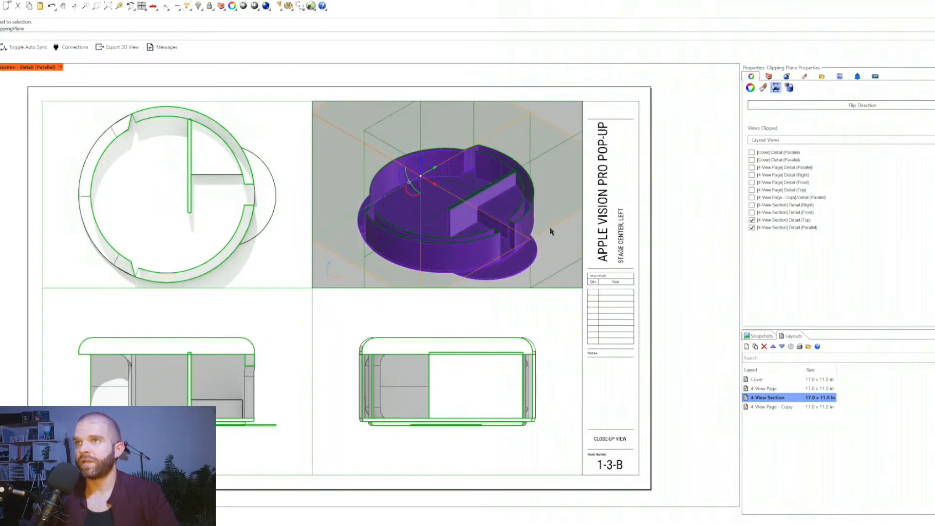
# - Deselect the clipping plane, set the Parallel detail's display mode to TVM_Line-Shaded, and return to the layout page
pyautogui.click(553, 245)
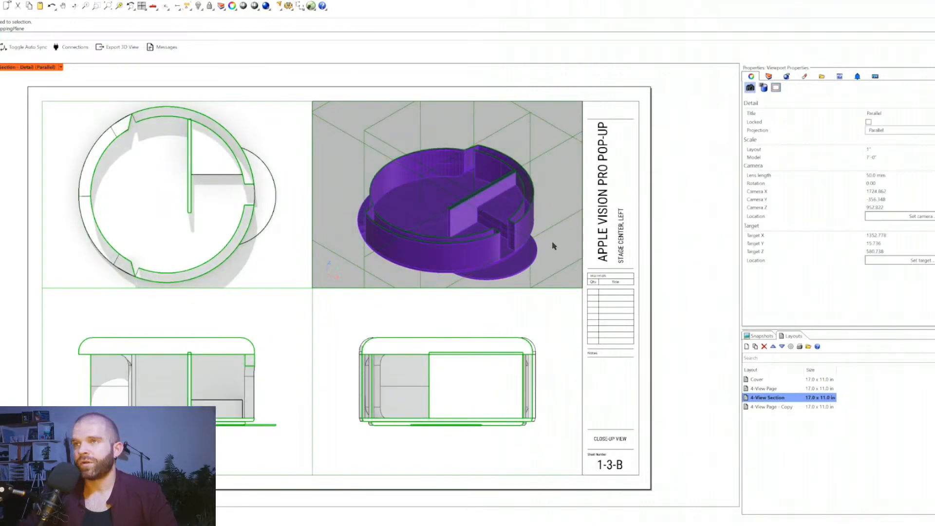
pyautogui.doubleClick(553, 246)
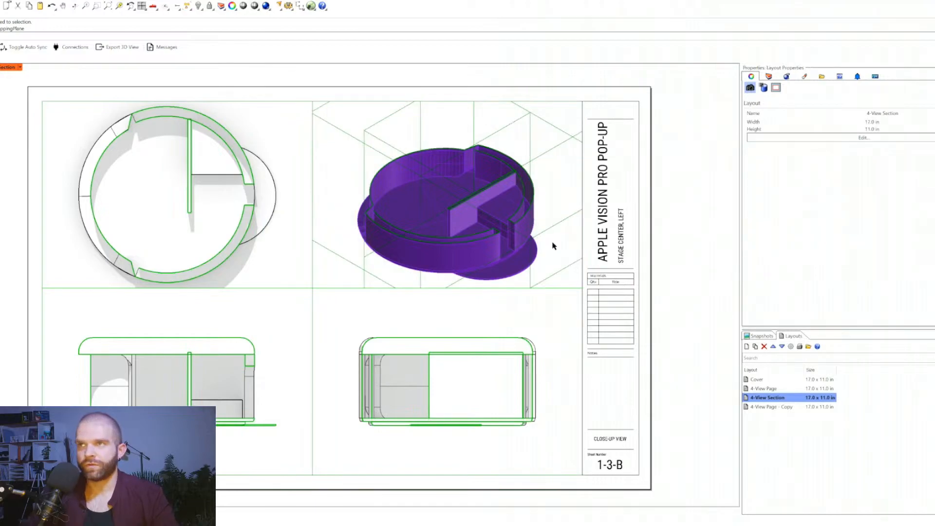
pyautogui.doubleClick(553, 246)
pyautogui.click(61, 67)
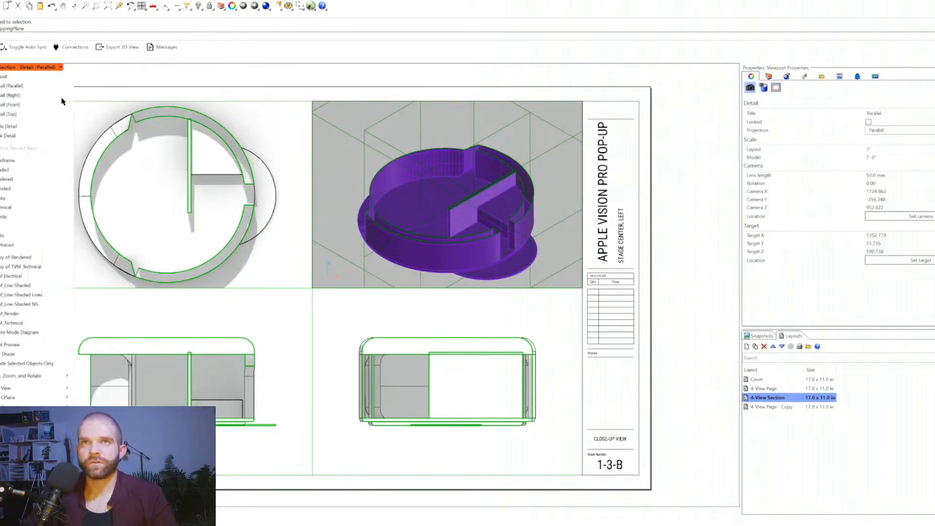
pyautogui.click(36, 285)
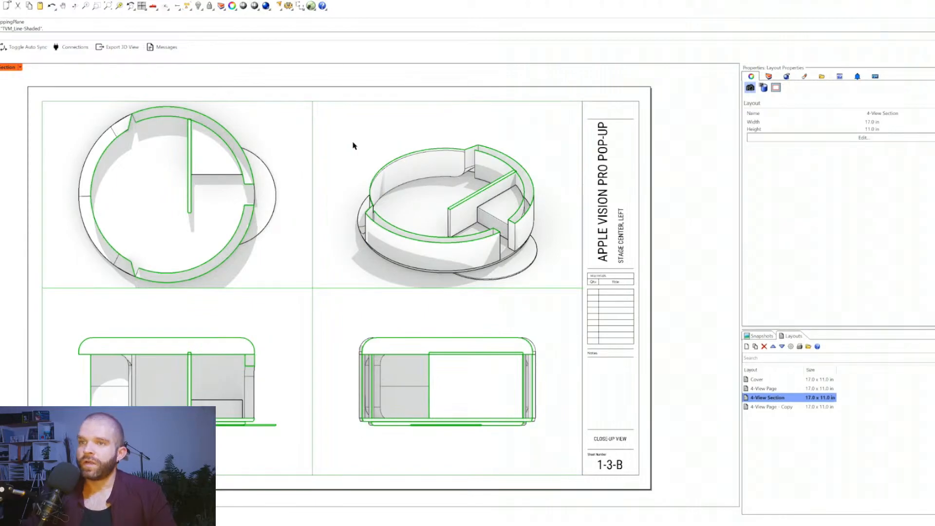
# - On the 4-View Page - Copy layout, set the detail to Rendered display and orbit it to the arched doorway side
pyautogui.click(194, 511)
pyautogui.doubleClick(175, 318)
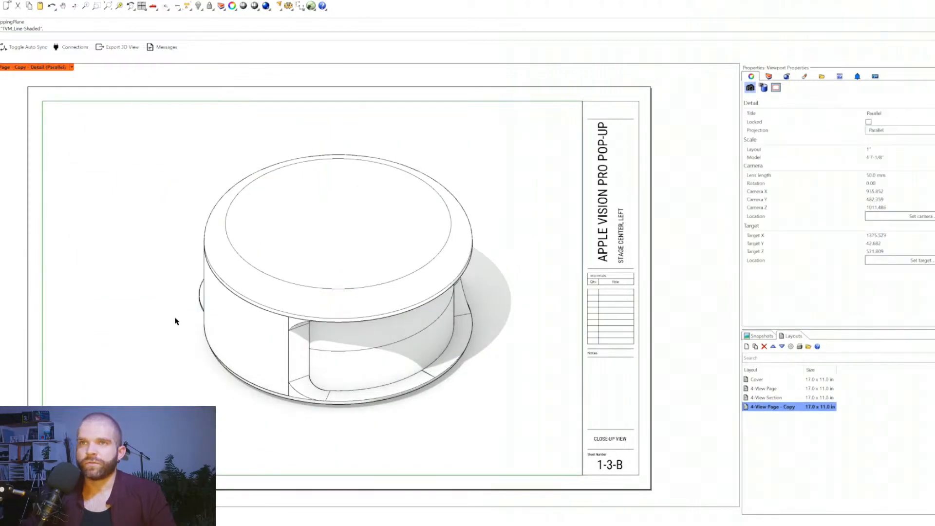
pyautogui.click(72, 68)
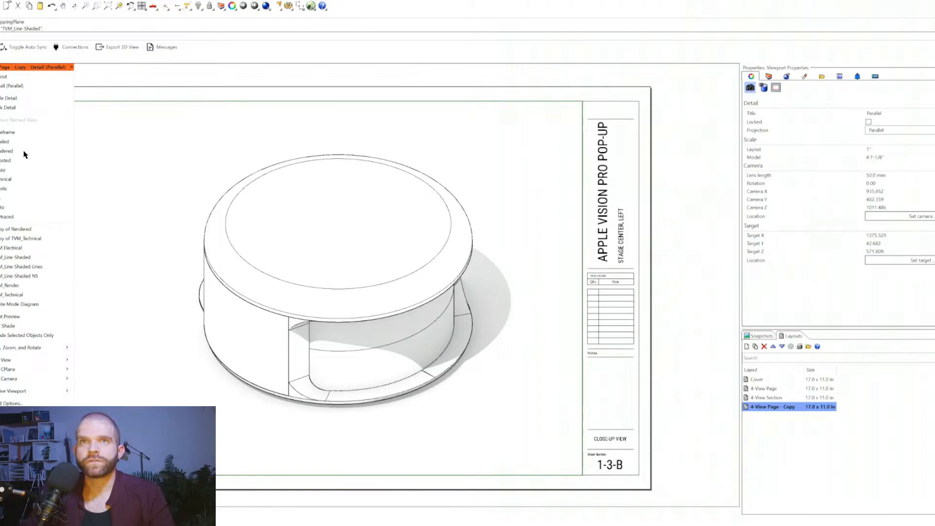
pyautogui.click(24, 152)
pyautogui.moveTo(204, 298)
pyautogui.mouseDown(button='right')
pyautogui.moveTo(287, 276)
pyautogui.moveTo(280, 286)
pyautogui.mouseUp(button='right')
# - Try the Copy of Rendered display mode on the Parallel detail of the 4-View Page - Copy layout
pyautogui.click(71, 67)
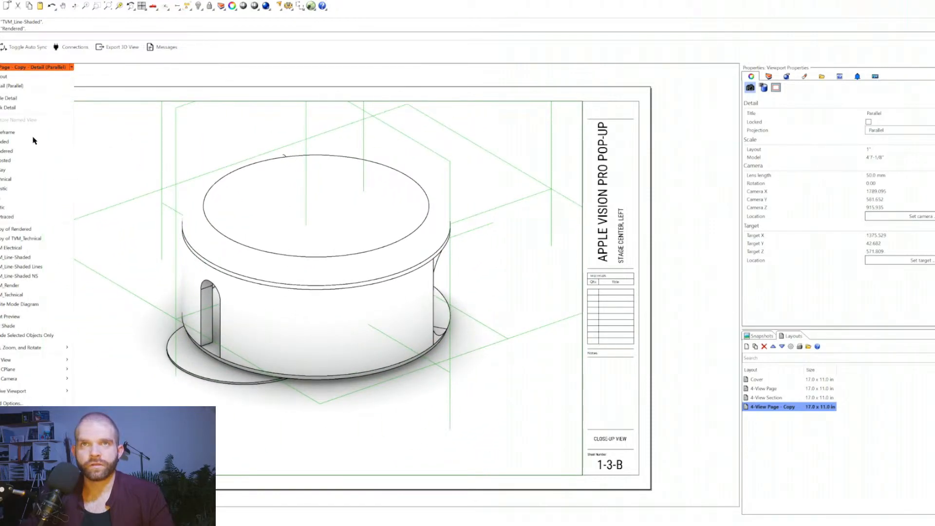
pyautogui.click(24, 229)
pyautogui.click(72, 68)
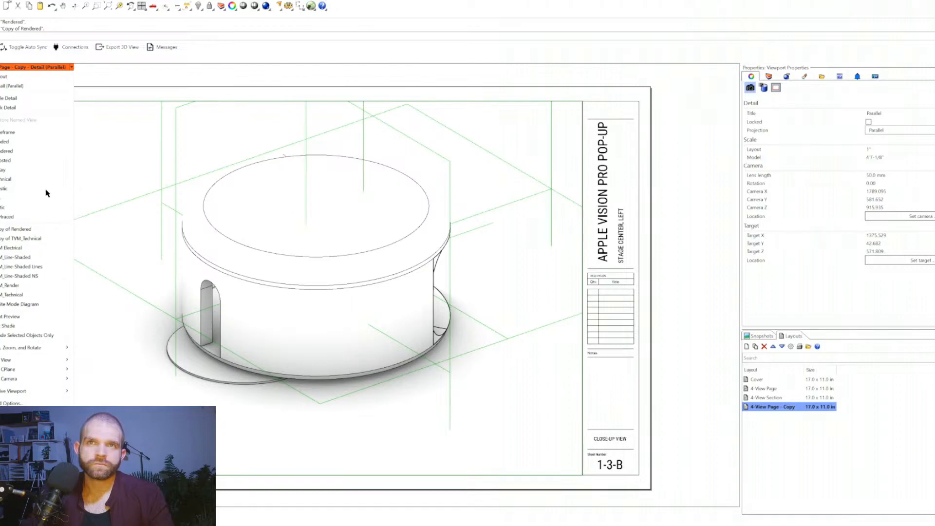
pyautogui.click(32, 151)
pyautogui.doubleClick(144, 200)
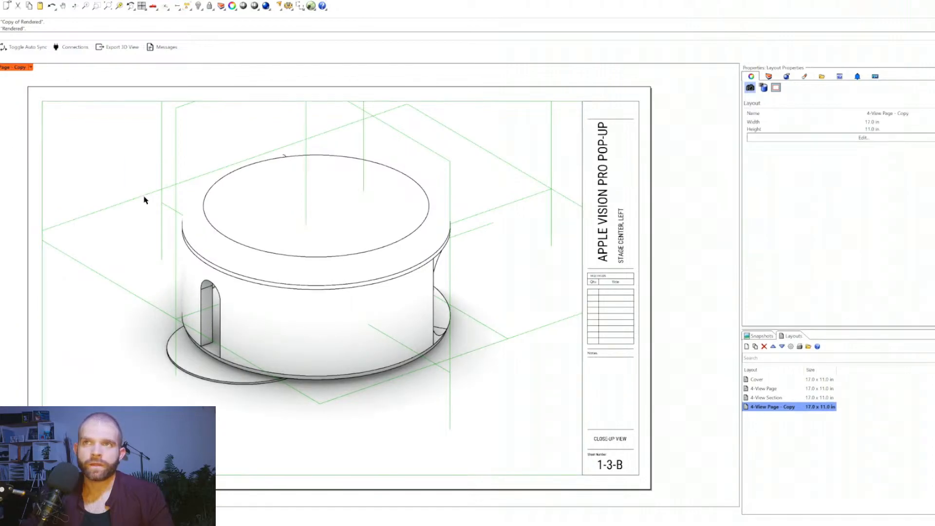
# - Assign a new Plastic material to the outer wall polysurface with the arched doorway, and deselect it
pyautogui.doubleClick(276, 313)
pyautogui.click(264, 298)
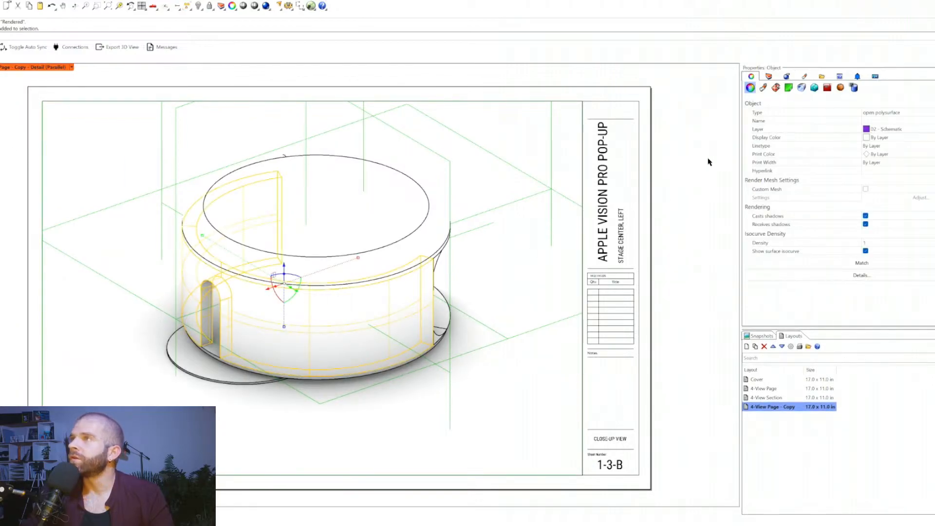
pyautogui.click(762, 88)
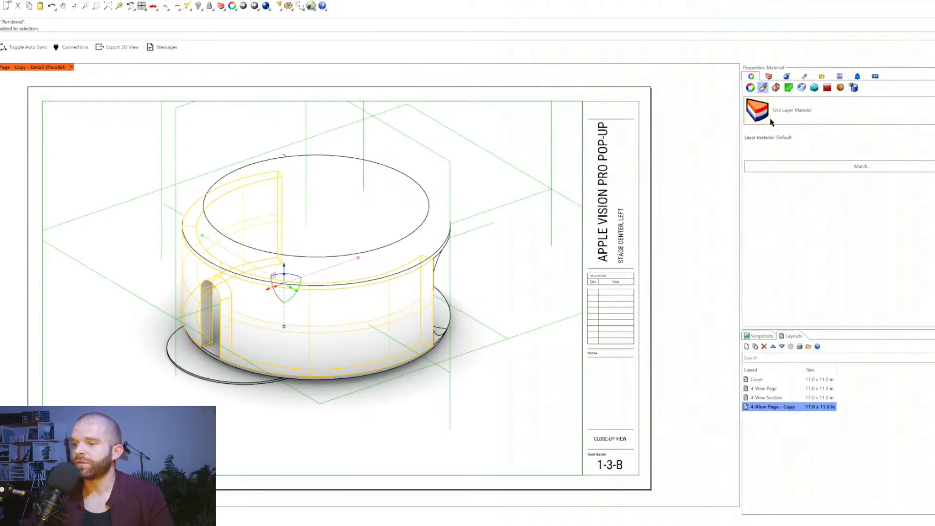
pyautogui.click(821, 115)
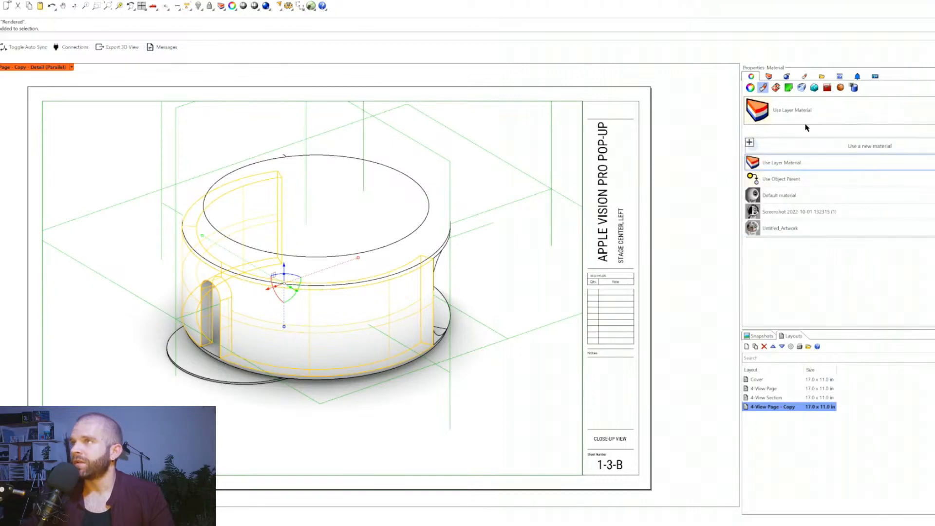
pyautogui.click(800, 149)
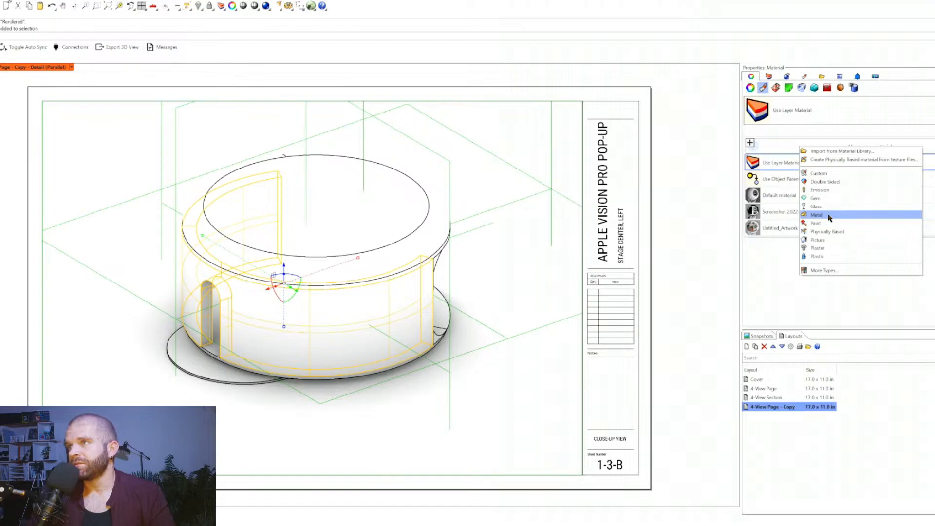
pyautogui.click(830, 256)
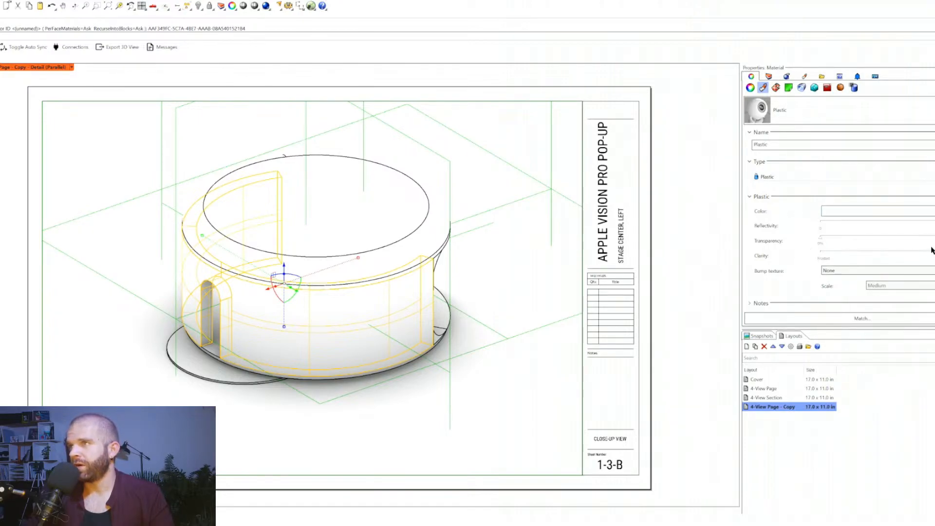
pyautogui.moveTo(919, 260)
pyautogui.mouseDown()
pyautogui.moveTo(878, 261)
pyautogui.moveTo(925, 263)
pyautogui.mouseUp()
pyautogui.click(539, 271)
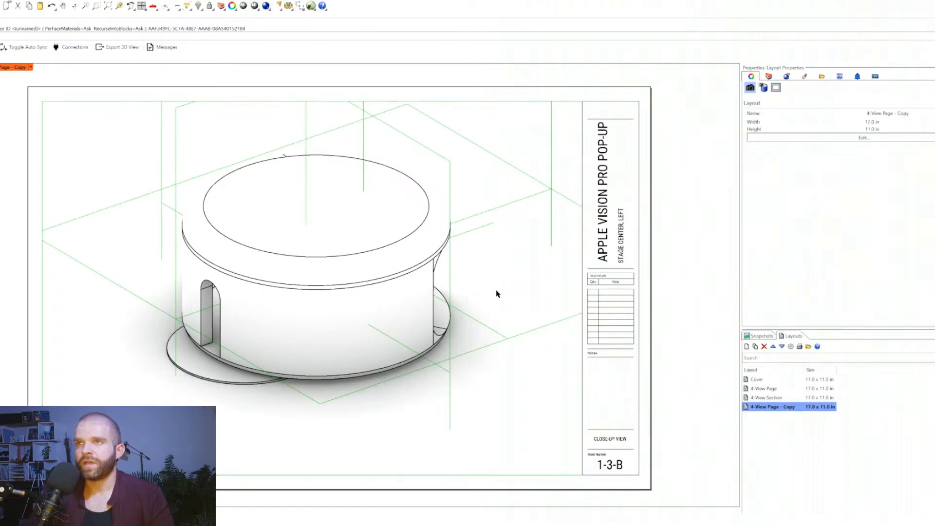
# - Assign the Polished Chrome material from the library's Metal > Polished folder to the two frame polysurfaces flanking the curved front window
pyautogui.moveTo(497, 292); pyautogui.dragTo(394, 307, button='right')
pyautogui.click(221, 333)
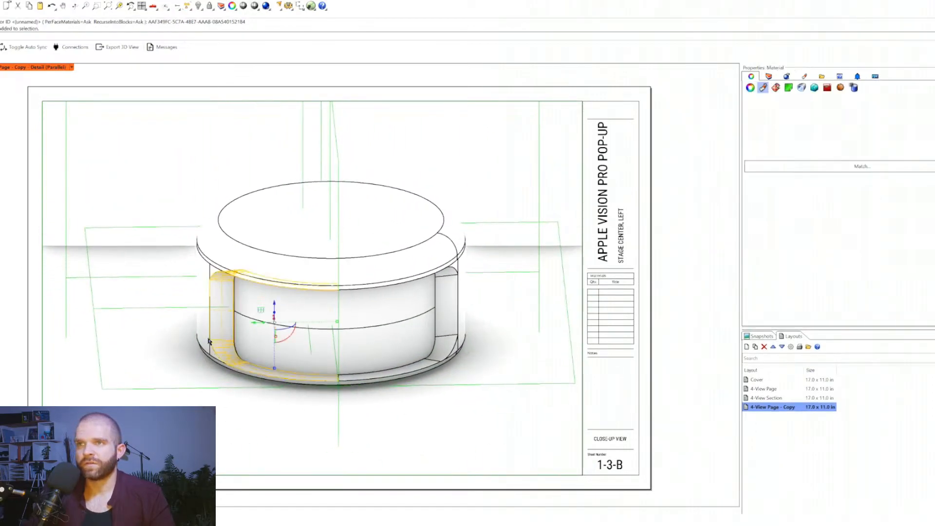
pyautogui.keyDown('shift'); pyautogui.click(455, 325); pyautogui.keyUp('shift')
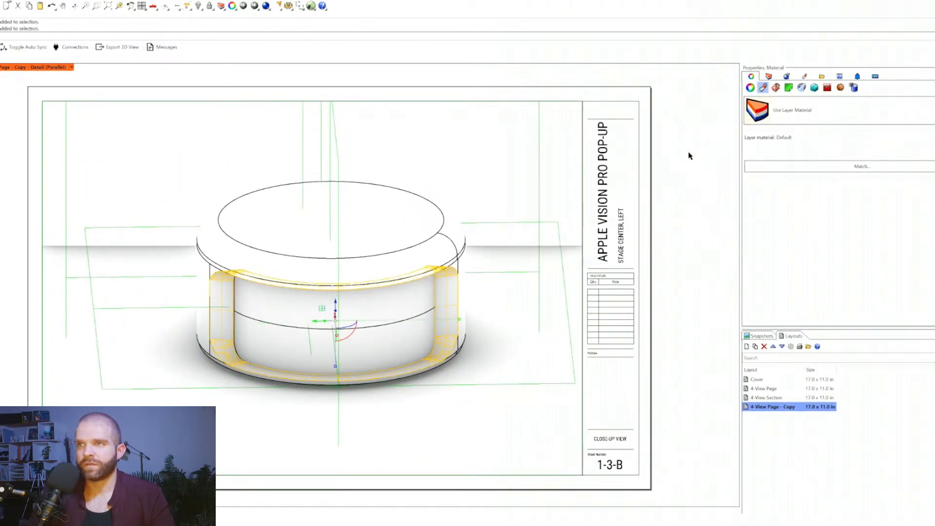
pyautogui.click(801, 110)
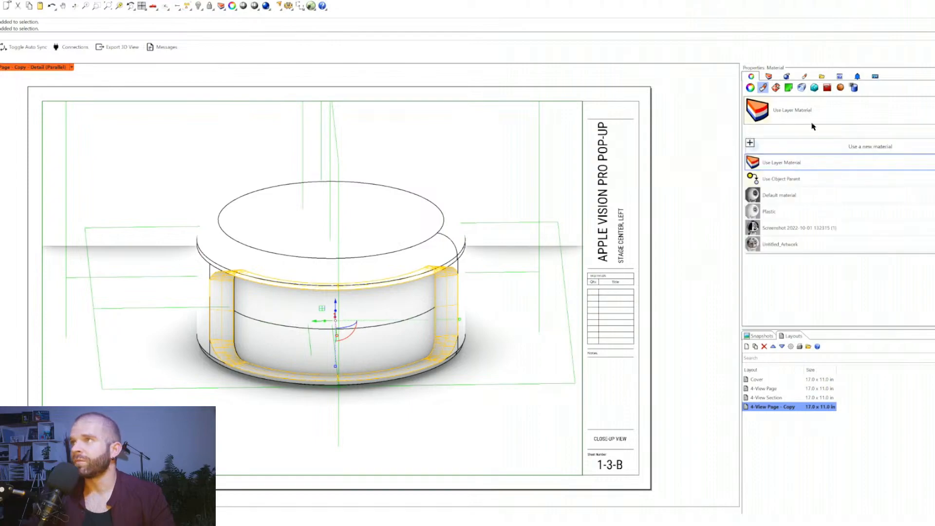
pyautogui.click(818, 149)
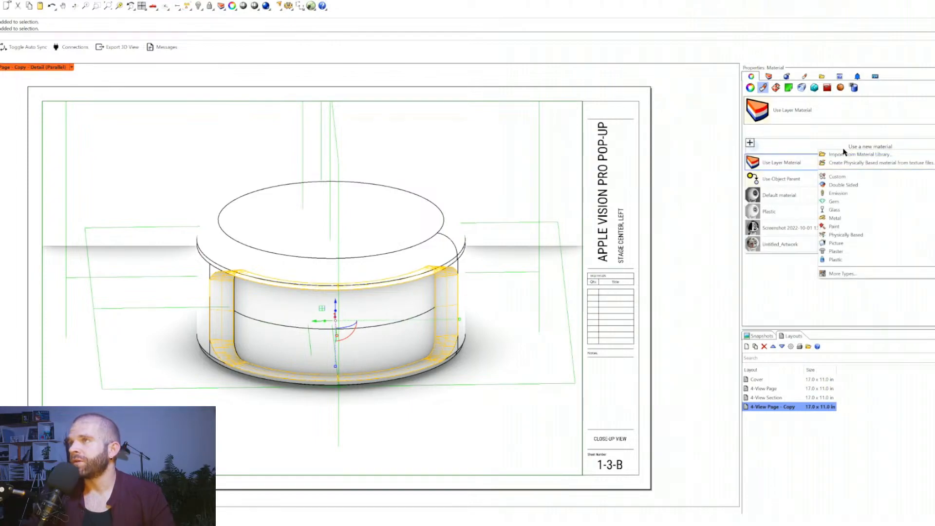
pyautogui.click(884, 155)
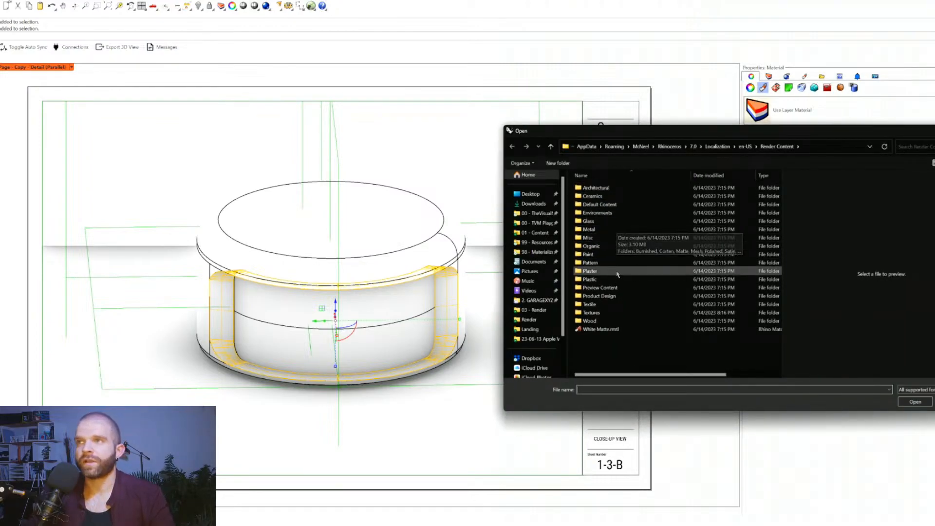
pyautogui.doubleClick(589, 230)
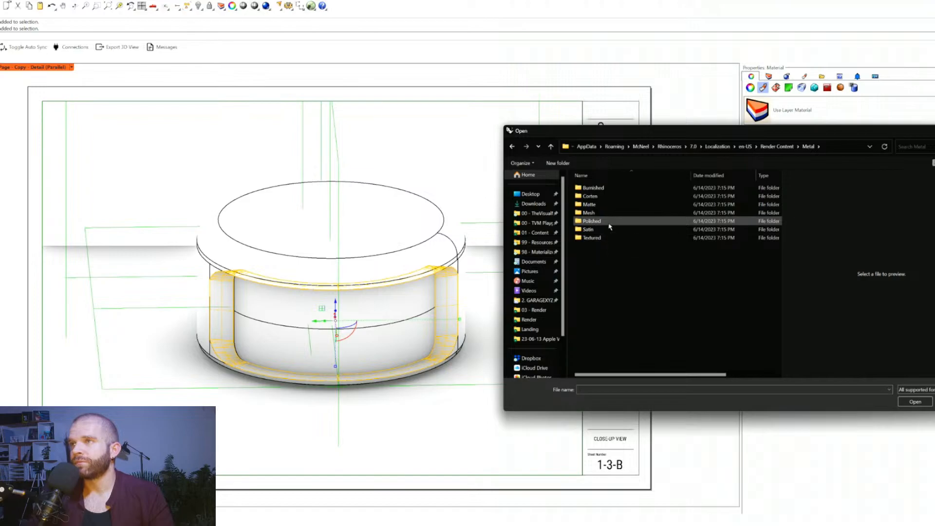
pyautogui.doubleClick(610, 220)
pyautogui.click(808, 147)
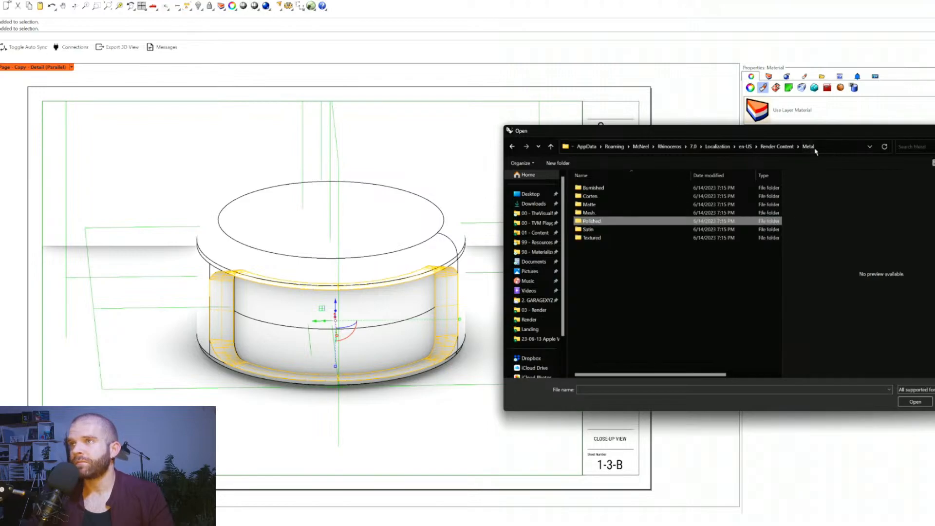
pyautogui.doubleClick(604, 224)
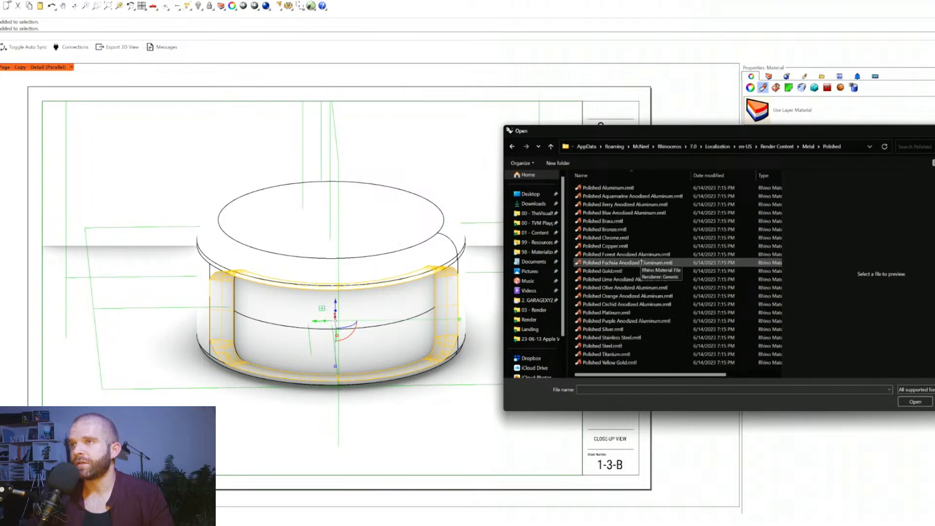
pyautogui.doubleClick(633, 238)
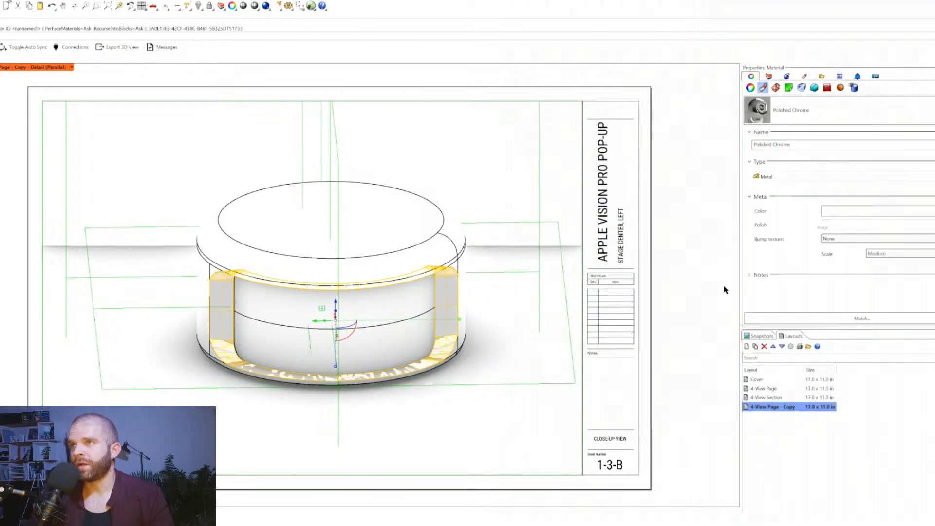
# - Examine which surfaces and polysurfaces overlap along the base edge by selecting them in turn
pyautogui.moveTo(393, 387); pyautogui.dragTo(338, 404, button='right')
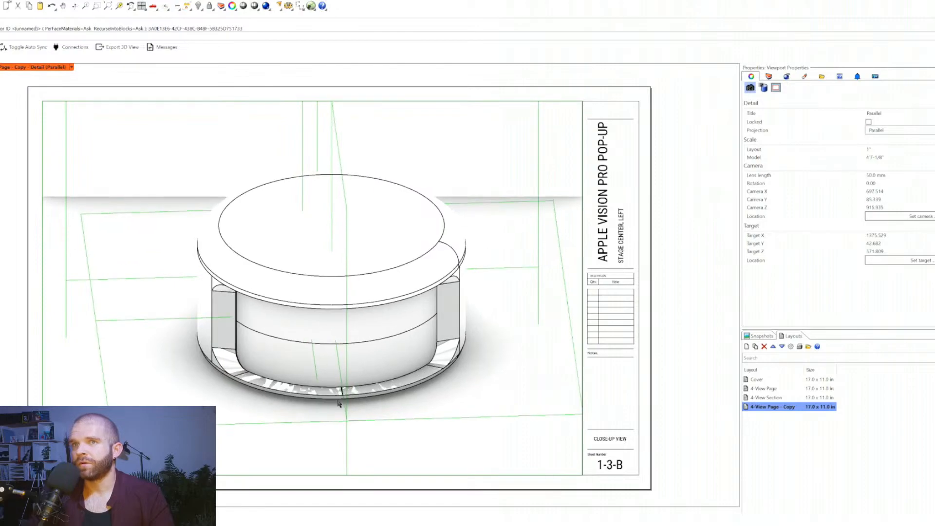
pyautogui.scroll(4, 263, 396)
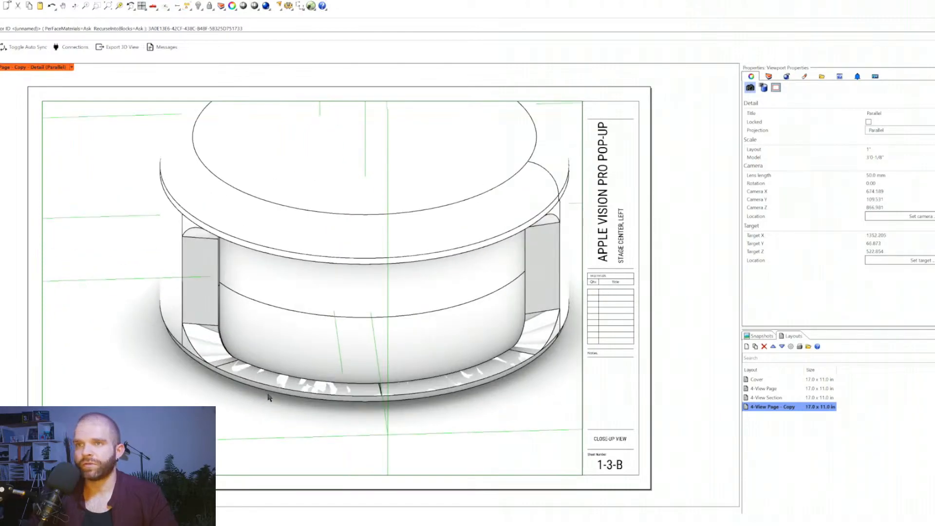
pyautogui.click(291, 394)
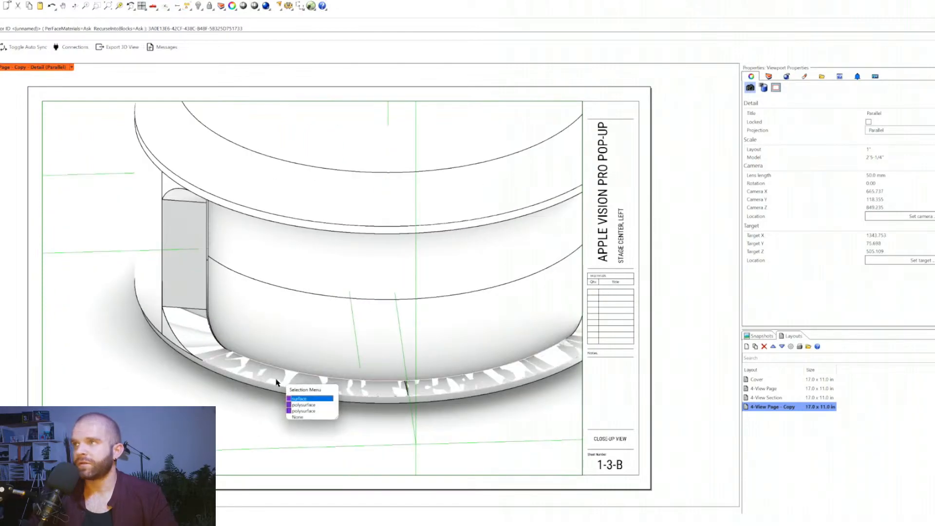
pyautogui.click(303, 412)
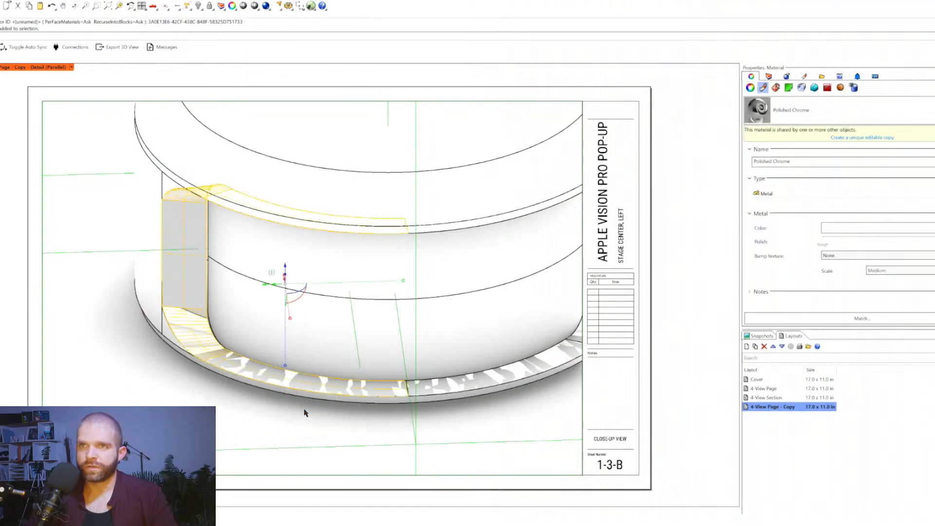
pyautogui.click(299, 384)
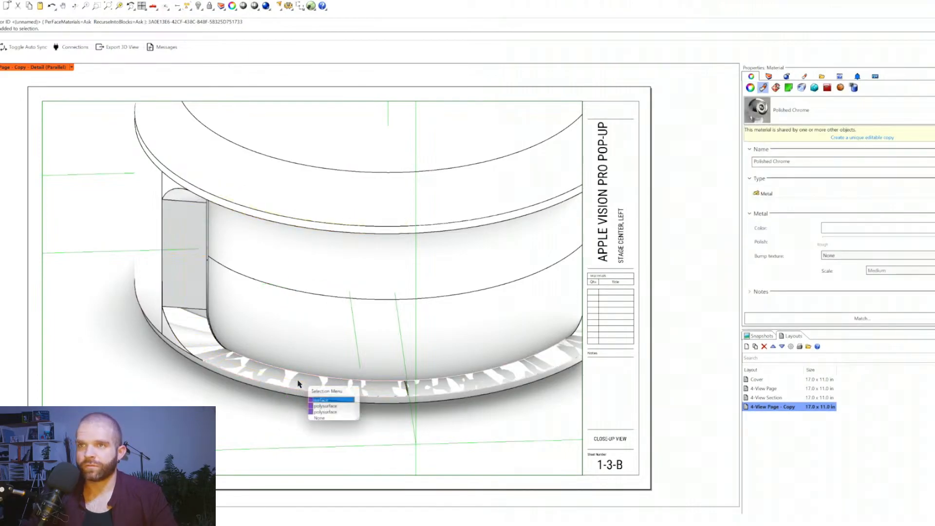
pyautogui.click(318, 406)
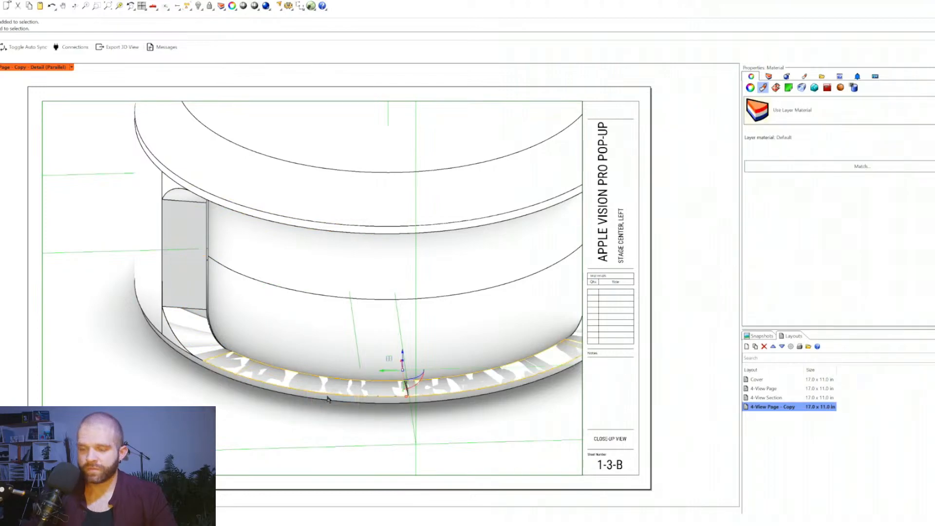
pyautogui.click(327, 399)
pyautogui.click(324, 388)
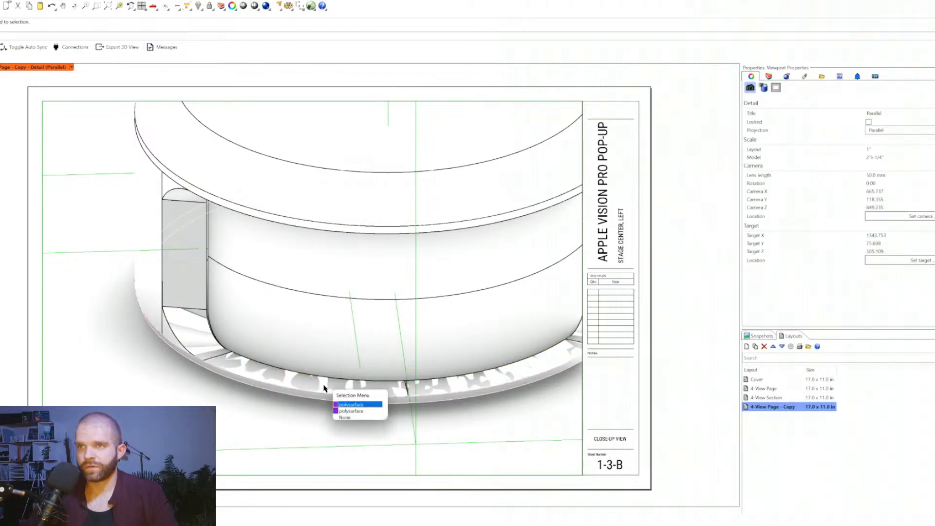
pyautogui.click(347, 405)
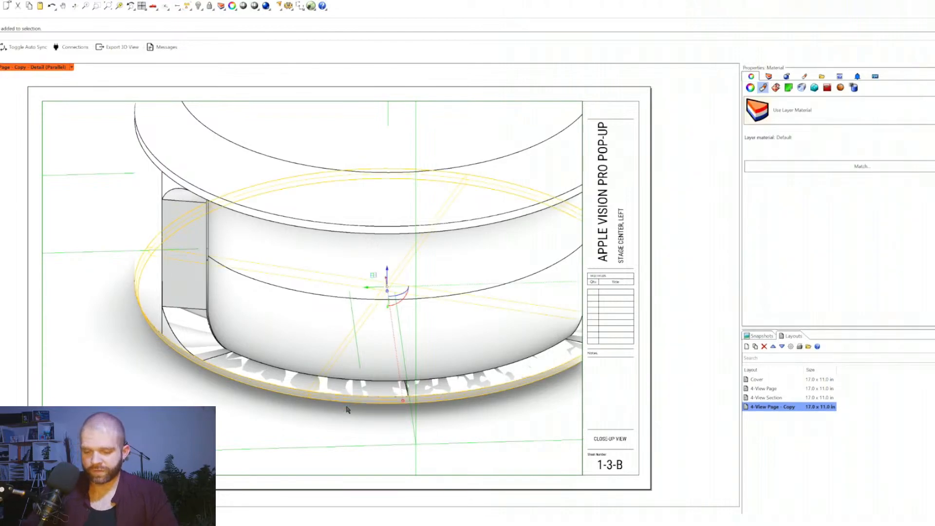
pyautogui.click(347, 409)
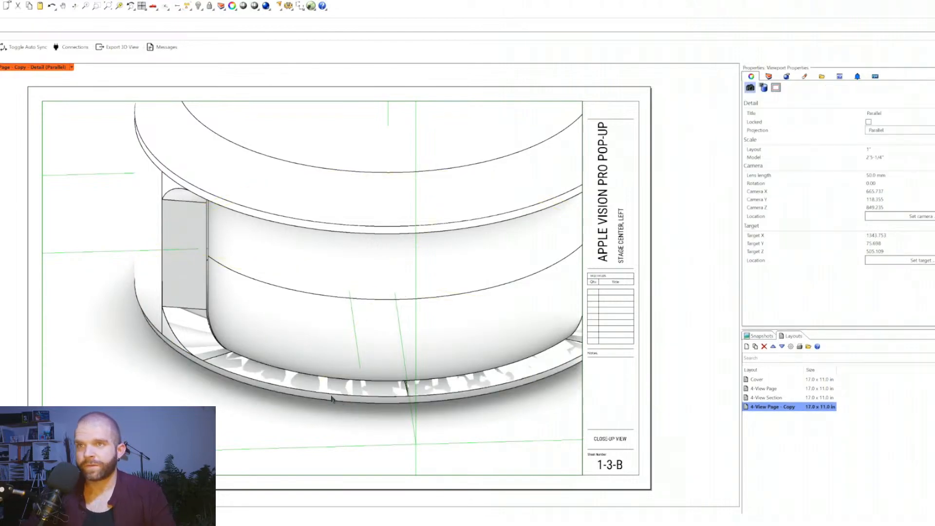
# - Scale the left chrome frame polysurface very slightly in the vertical direction, and deselect it
pyautogui.click(310, 389)
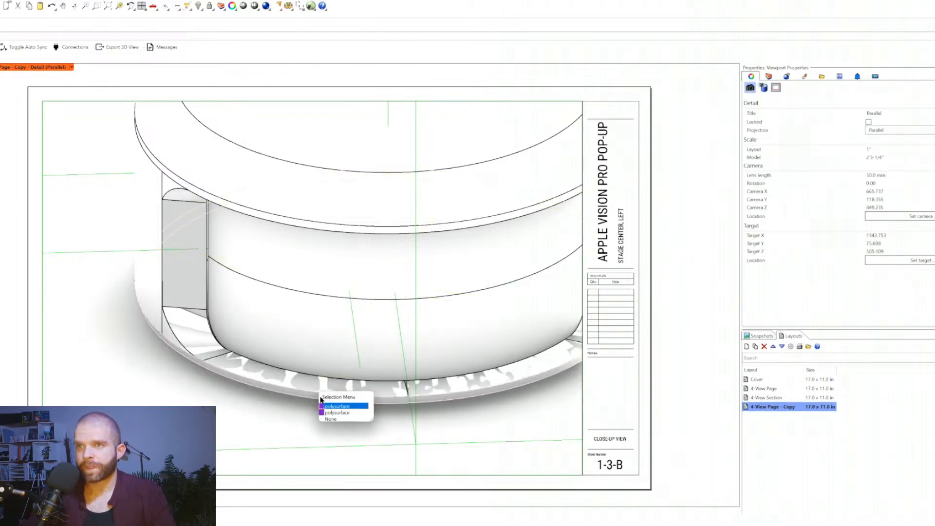
pyautogui.click(340, 413)
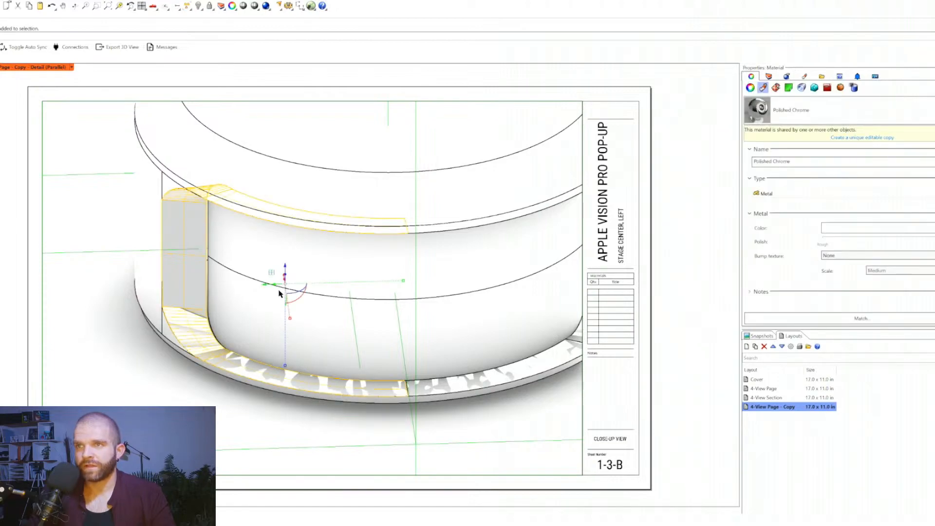
pyautogui.moveTo(285, 365); pyautogui.dragTo(285, 366)
pyautogui.click(321, 414)
# - Scale the right chrome frame polysurface very slightly in the vertical direction, and deselect it
pyautogui.moveTo(223, 367); pyautogui.dragTo(305, 361, button='right')
pyautogui.click(394, 384)
pyautogui.click(421, 407)
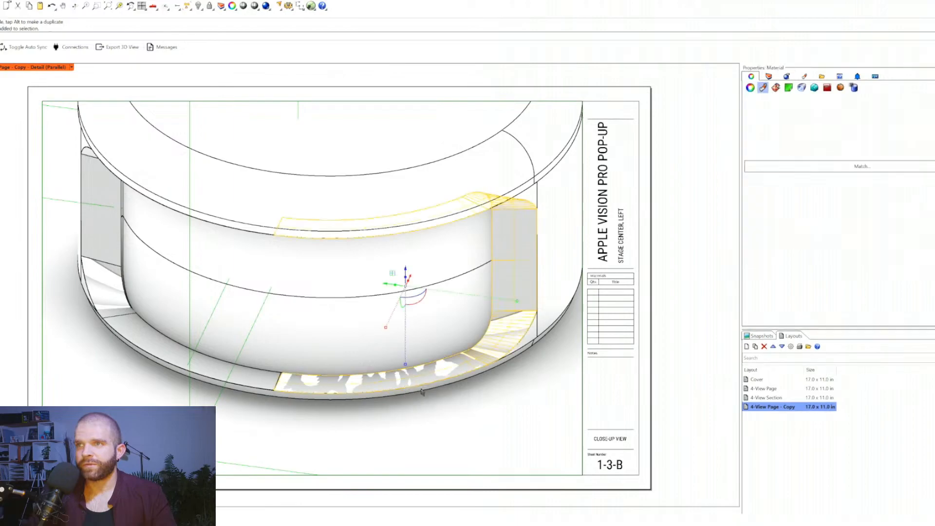
pyautogui.moveTo(405, 365); pyautogui.dragTo(409, 368)
pyautogui.press('Escape')
# - Assign a new Glass material to the curved front window surface between the chrome frames, and deselect it
pyautogui.moveTo(363, 394); pyautogui.dragTo(279, 391, button='right')
pyautogui.click(366, 361)
pyautogui.moveTo(315, 350); pyautogui.dragTo(331, 360, button='right')
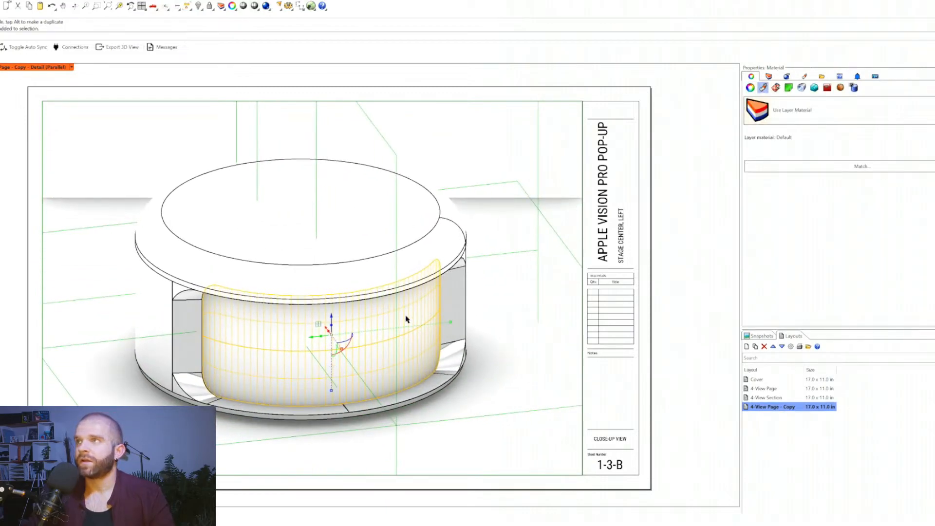
pyautogui.click(805, 111)
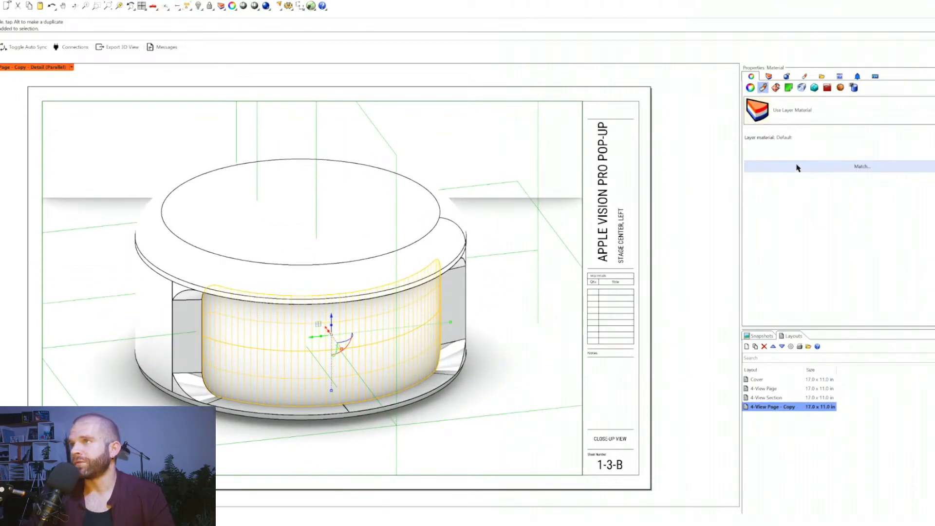
pyautogui.click(789, 152)
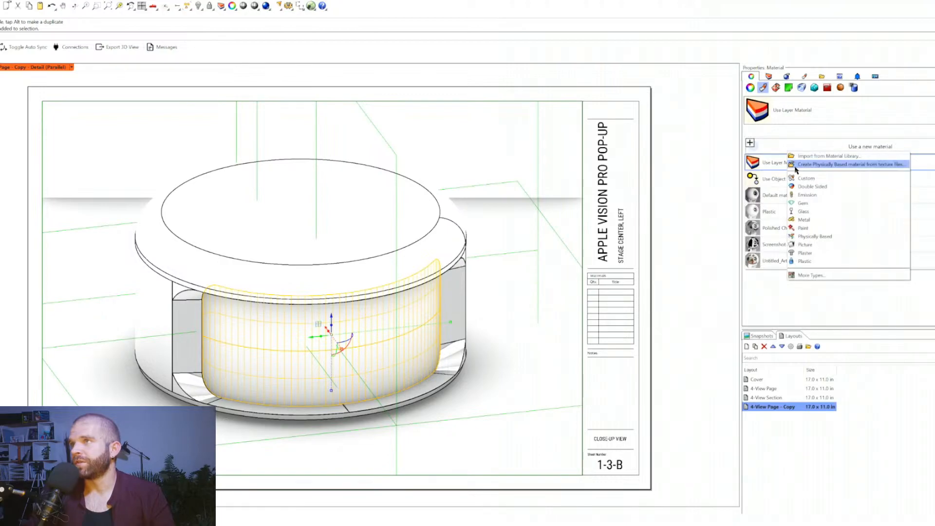
pyautogui.click(803, 211)
pyautogui.moveTo(426, 311); pyautogui.dragTo(451, 281, button='right')
pyautogui.click(487, 236)
pyautogui.moveTo(486, 235); pyautogui.dragTo(409, 314, button='right')
pyautogui.click(407, 317)
pyautogui.click(163, 151)
# - Set the Parallel detail to Rendered display and open the Rendered mode's options at the viewport background setting
pyautogui.click(72, 67)
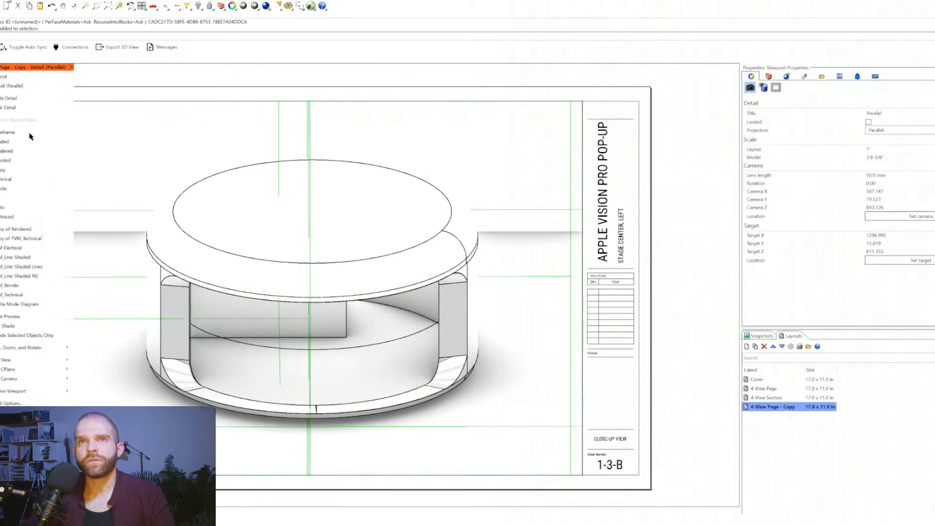
pyautogui.click(11, 151)
pyautogui.click(72, 68)
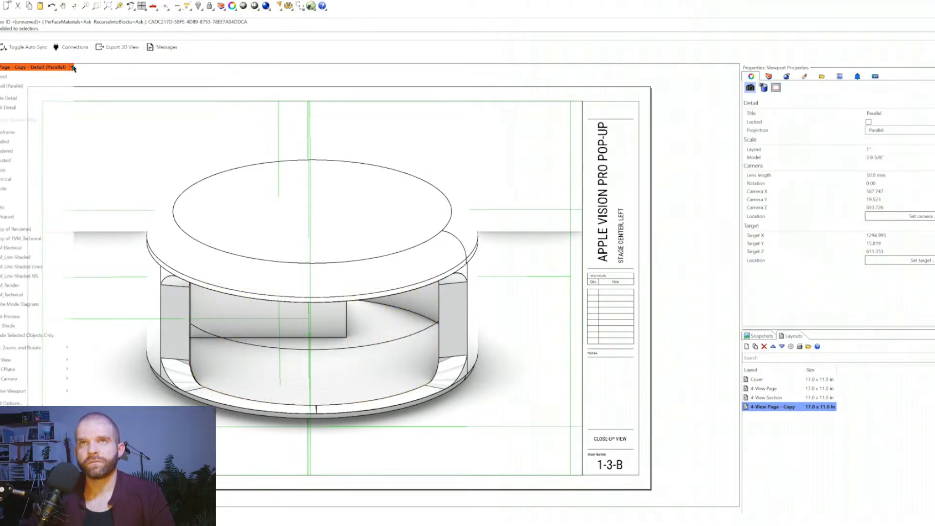
pyautogui.click(29, 412)
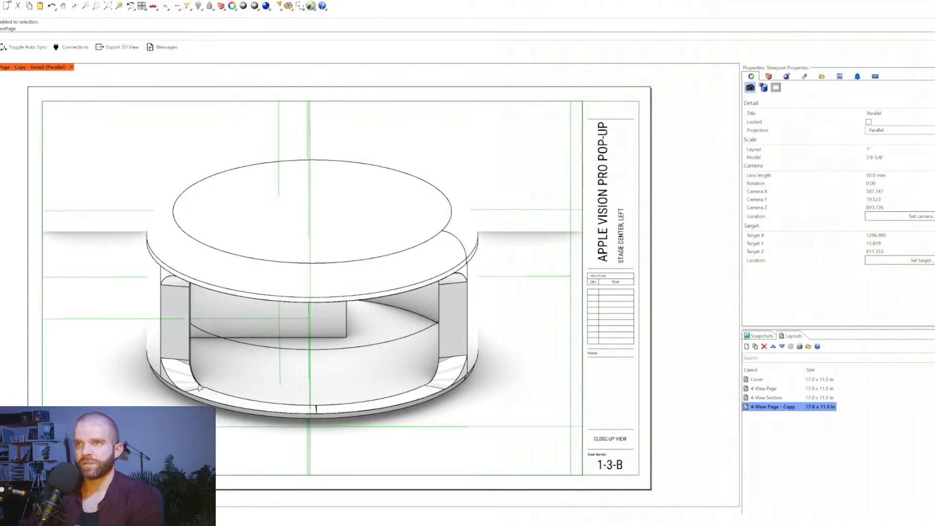
pyautogui.moveTo(450, 332); pyautogui.dragTo(469, 125)
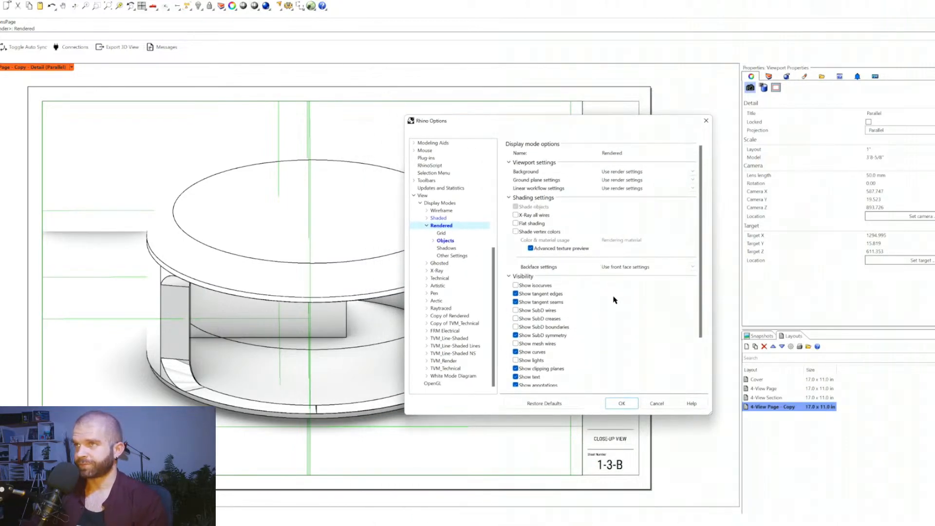
pyautogui.click(631, 175)
pyautogui.click(631, 177)
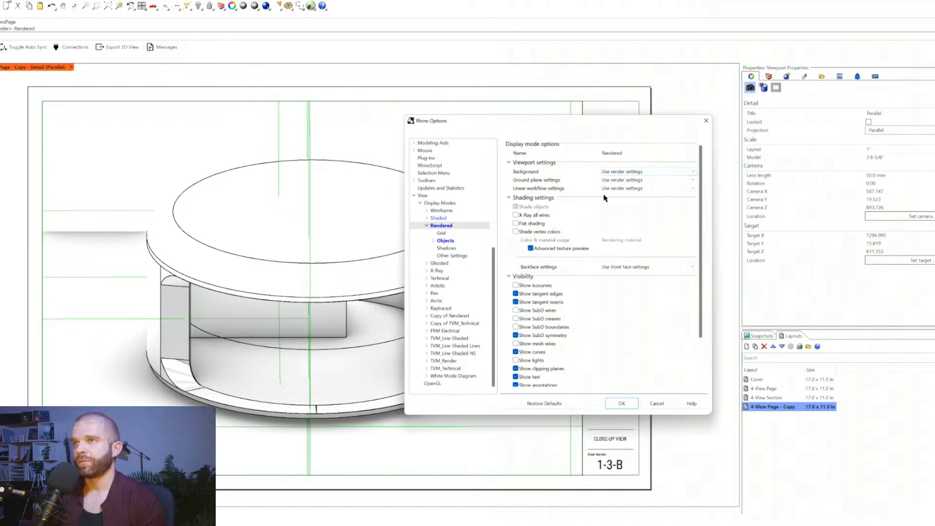
pyautogui.click(536, 225)
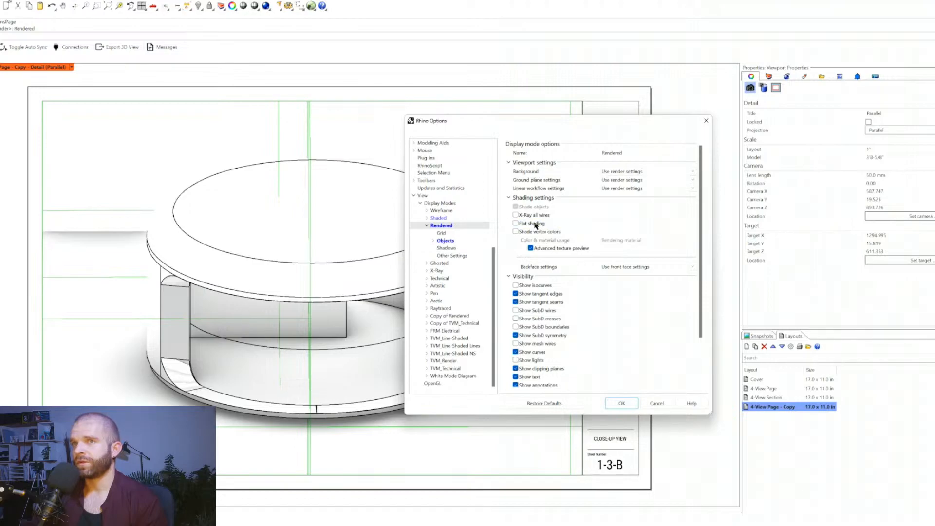
pyautogui.click(536, 225)
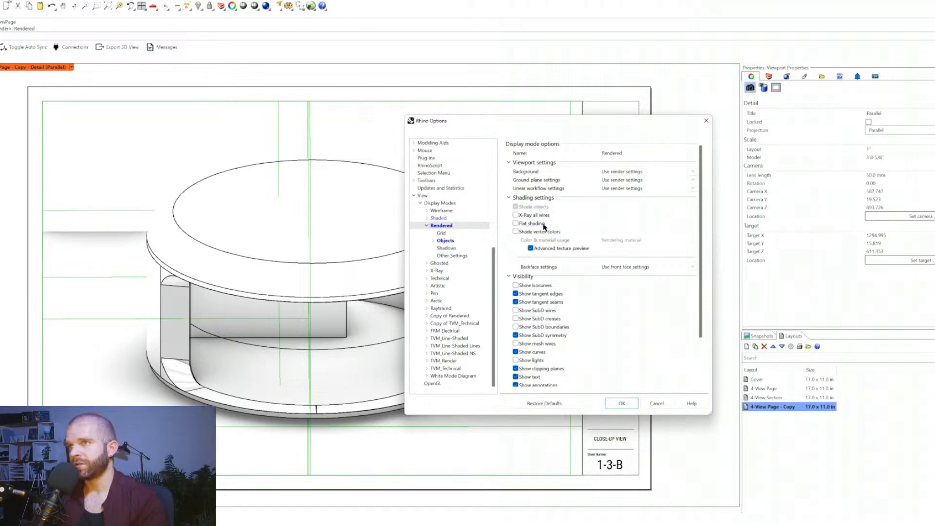
pyautogui.click(545, 225)
pyautogui.click(544, 225)
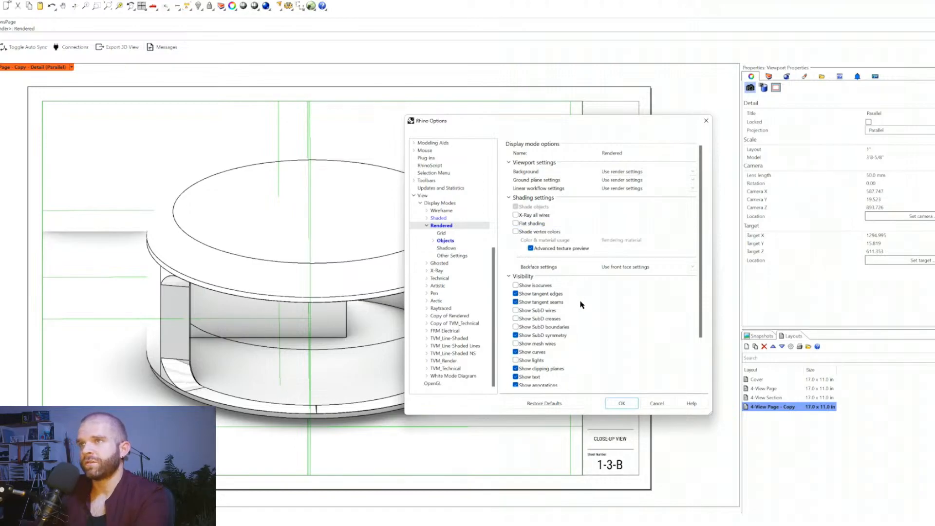
# - Turn off tangent edges, tangent seams, SubD symmetry, curves, clipping planes, text and annotations for the Rendered display mode
pyautogui.click(545, 294)
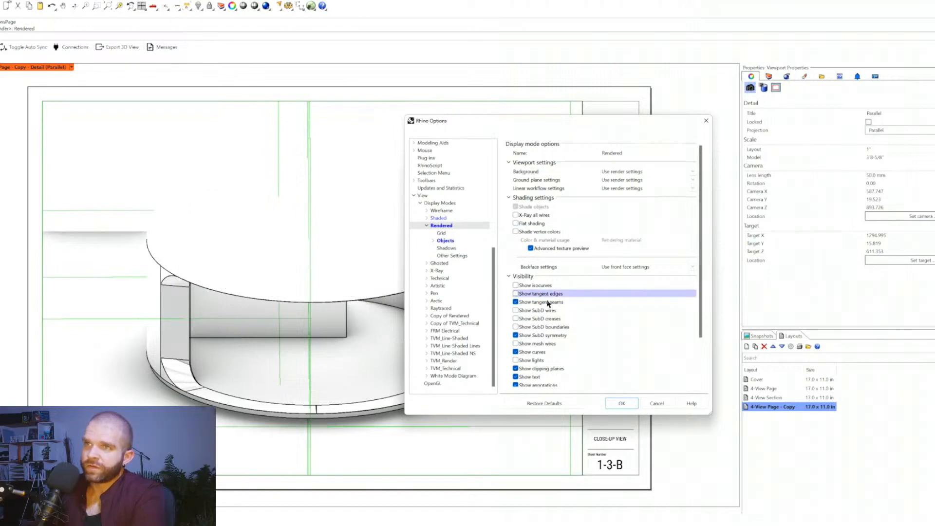
pyautogui.click(548, 302)
pyautogui.click(535, 335)
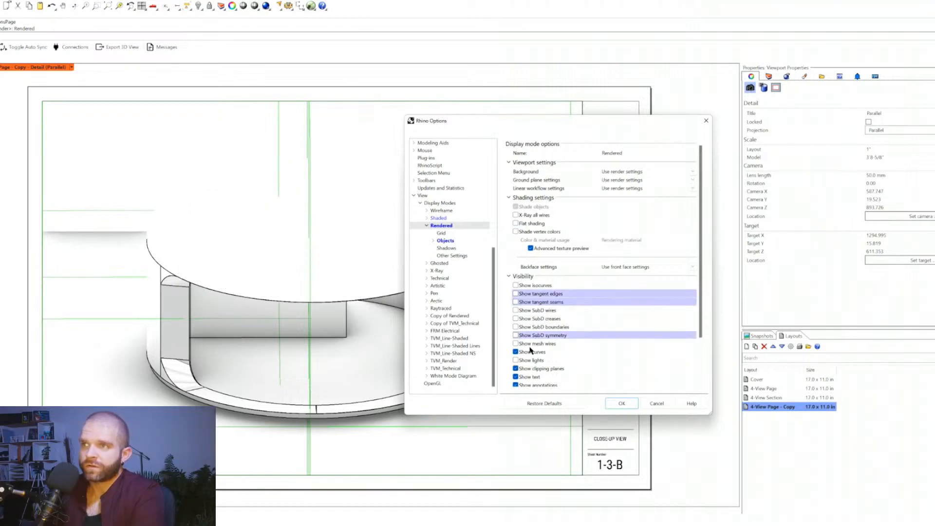
pyautogui.click(526, 351)
pyautogui.scroll(-1, 555, 341)
pyautogui.scroll(-1, 575, 325)
pyautogui.click(554, 316)
pyautogui.click(537, 324)
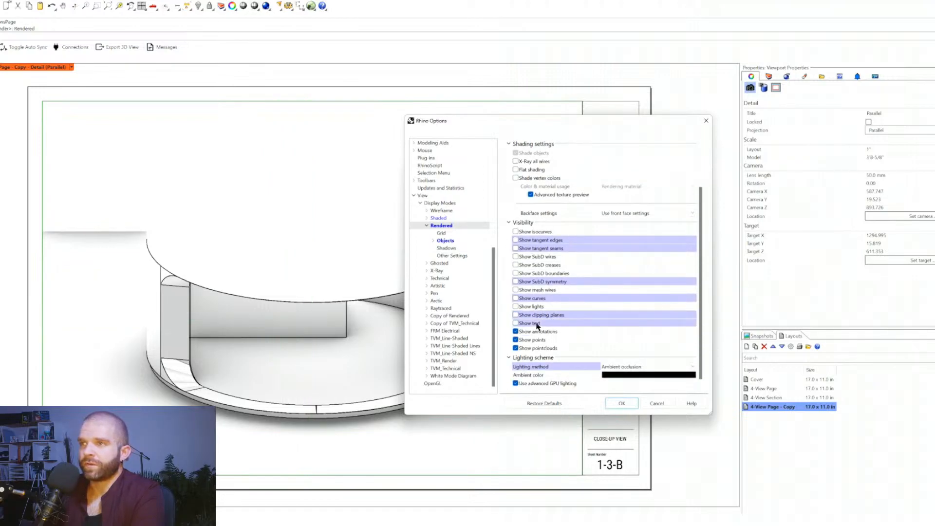
pyautogui.click(537, 331)
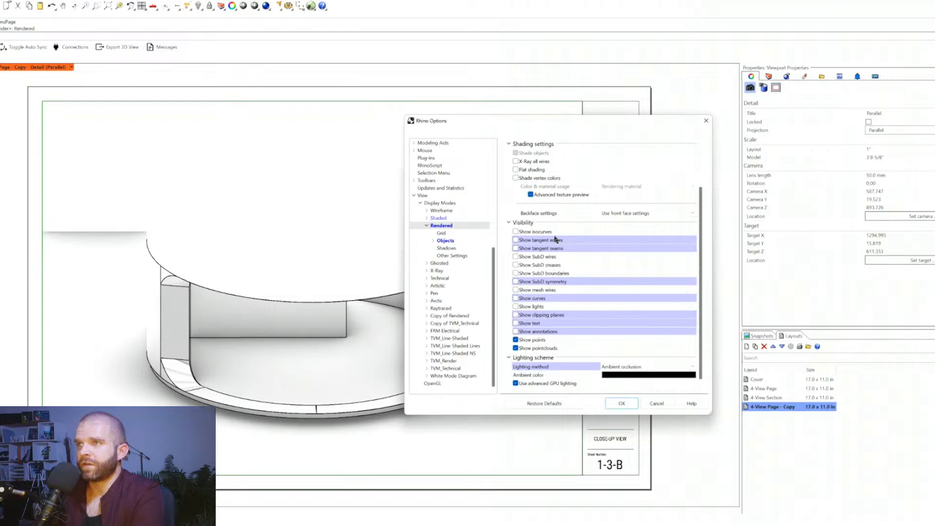
# - Set the Rendered display mode's lighting method to Scene lighting
pyautogui.scroll(-1, 555, 239)
pyautogui.click(612, 356)
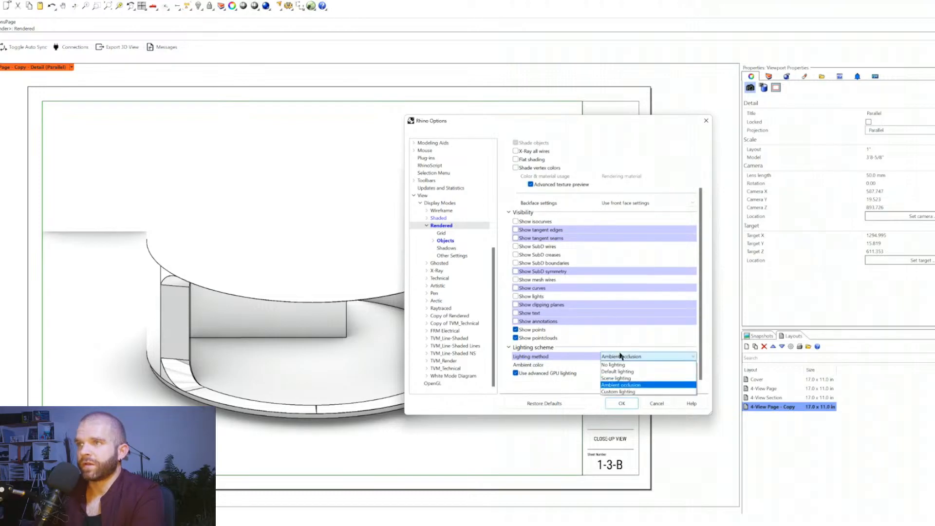
pyautogui.click(628, 384)
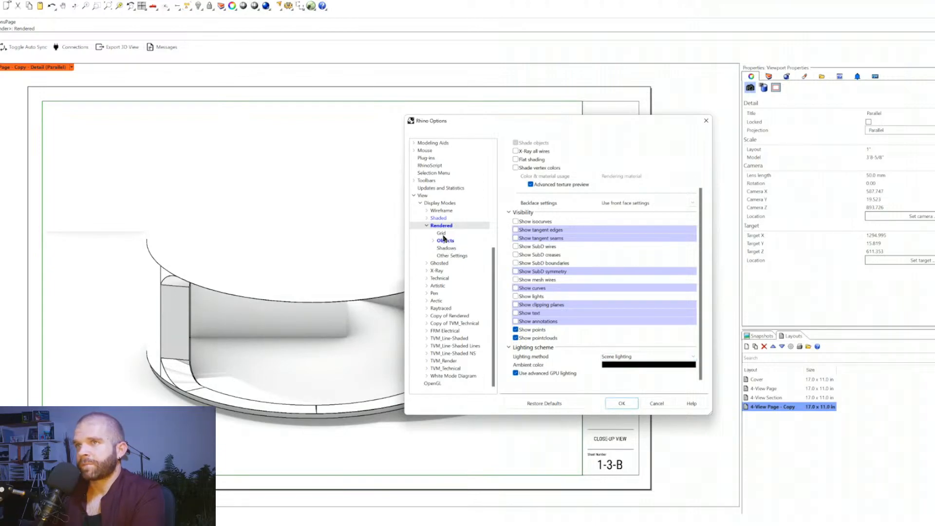
# - Set the surface edge thickness of the Rendered display mode's objects to 0 pixels
pyautogui.doubleClick(440, 240)
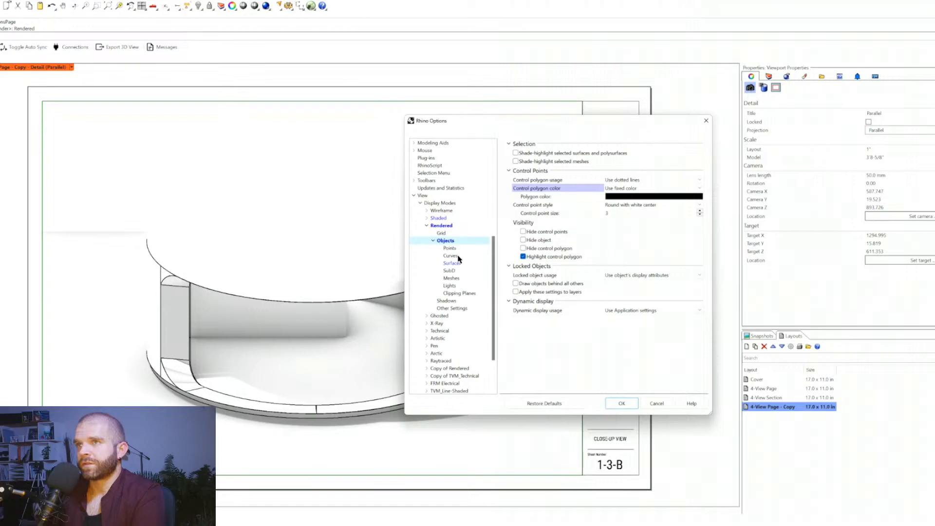
pyautogui.click(452, 263)
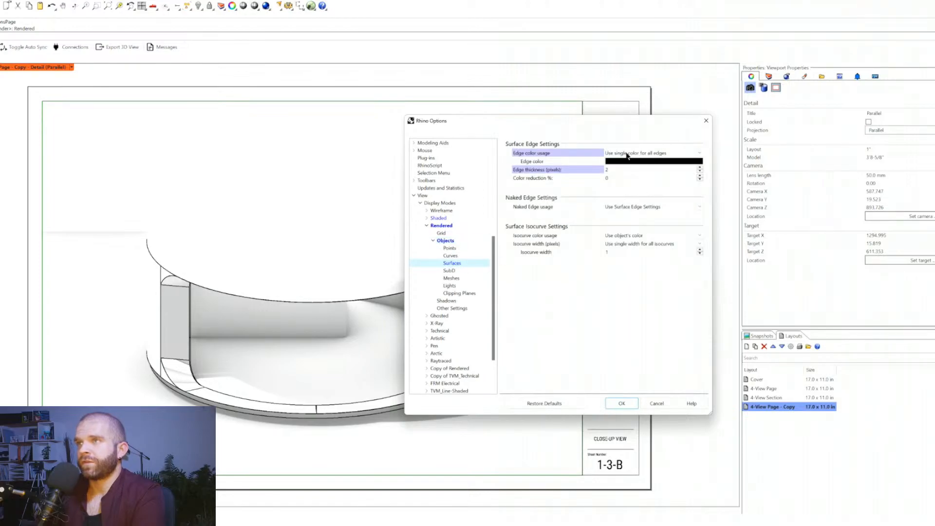
pyautogui.click(631, 154)
pyautogui.click(634, 153)
pyautogui.click(613, 170)
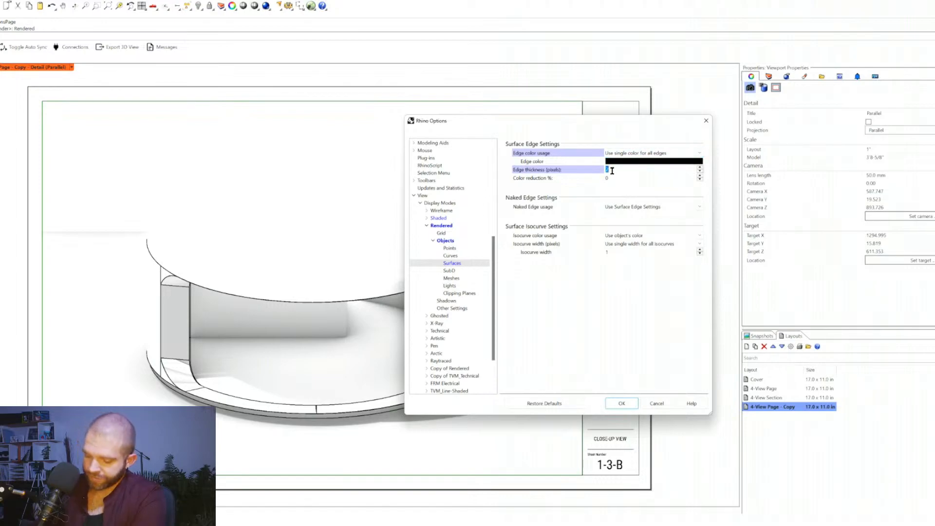
pyautogui.write('0')
pyautogui.click(588, 253)
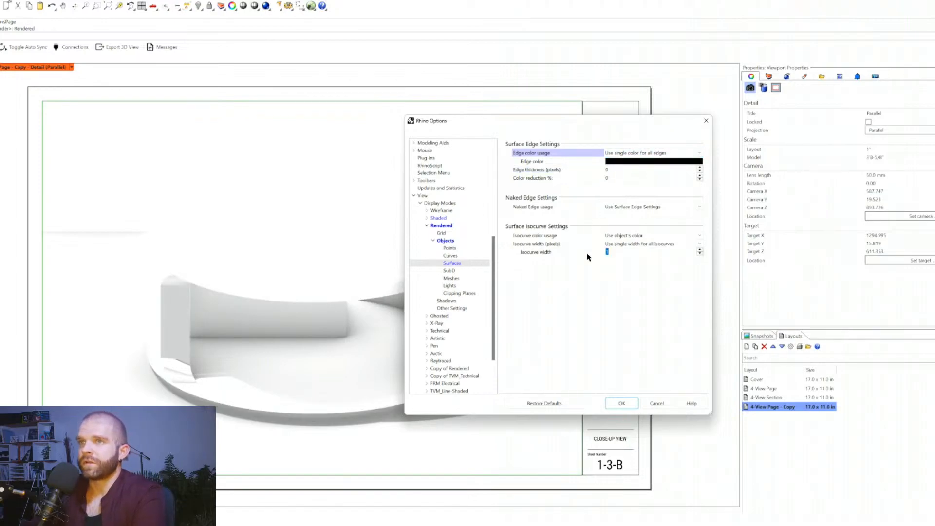
# - Review the Rendered mode's mesh, SubD and shadow settings and accept the display mode changes
pyautogui.click(462, 279)
pyautogui.click(464, 271)
pyautogui.click(455, 301)
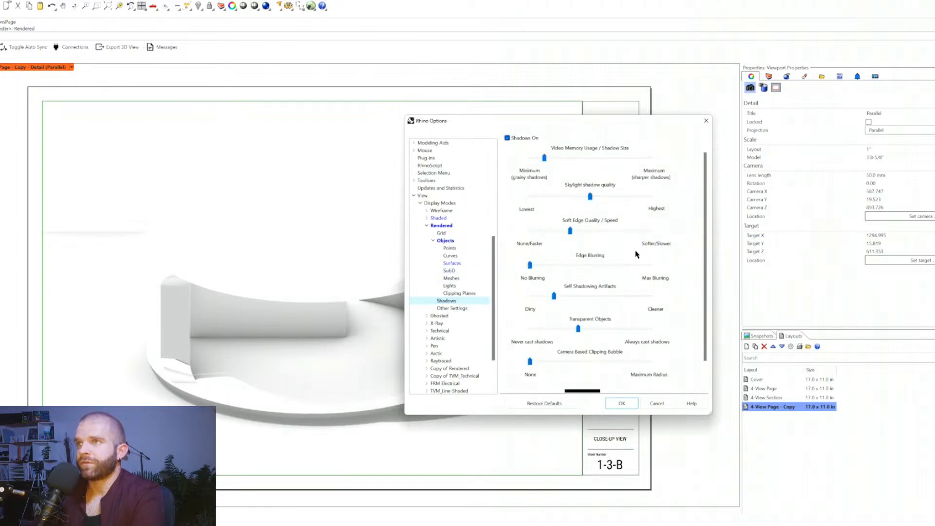
pyautogui.scroll(-1, 635, 254)
pyautogui.scroll(1, 652, 260)
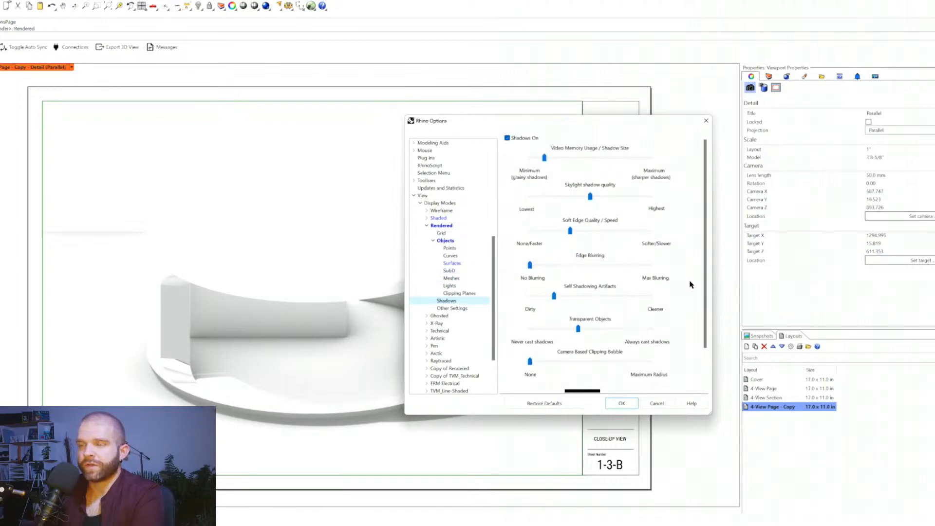
pyautogui.scroll(-3, 691, 285)
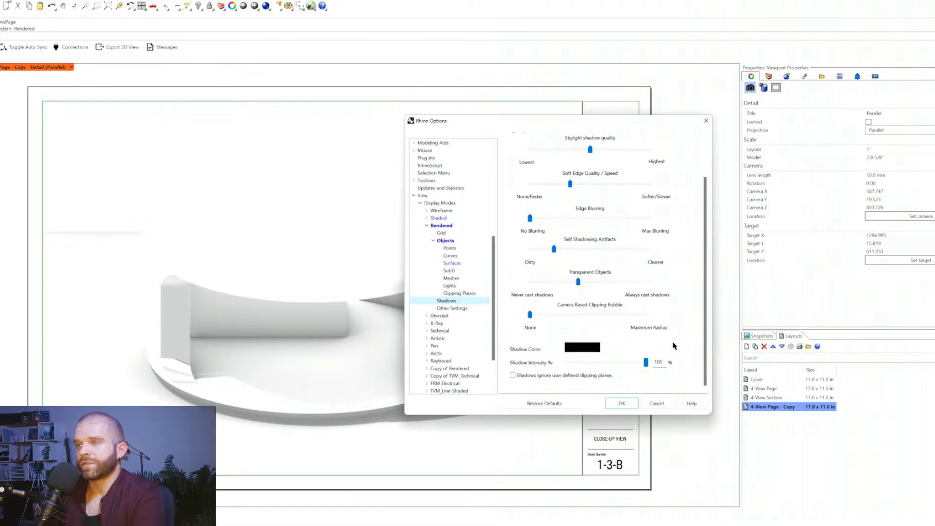
pyautogui.scroll(3, 675, 345)
pyautogui.click(624, 402)
# - Select the curved outer wall to check its material, examine it from another side and clear the selection
pyautogui.moveTo(323, 349); pyautogui.dragTo(468, 343, button='right')
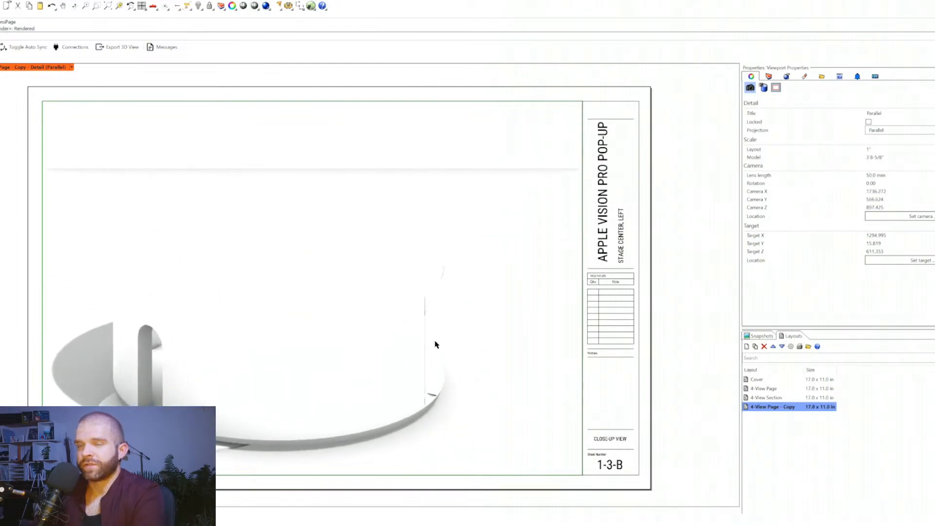
pyautogui.click(324, 355)
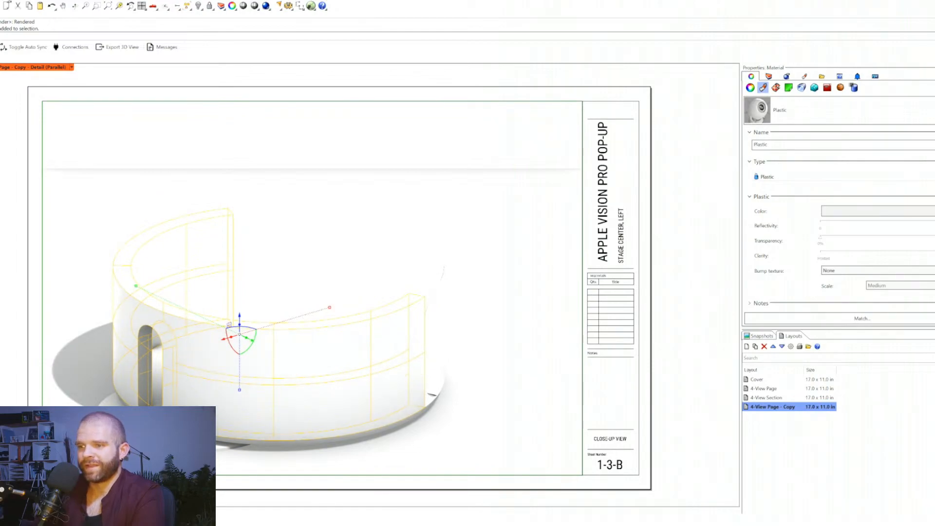
pyautogui.moveTo(354, 335); pyautogui.dragTo(469, 316, button='right')
pyautogui.press('Escape')
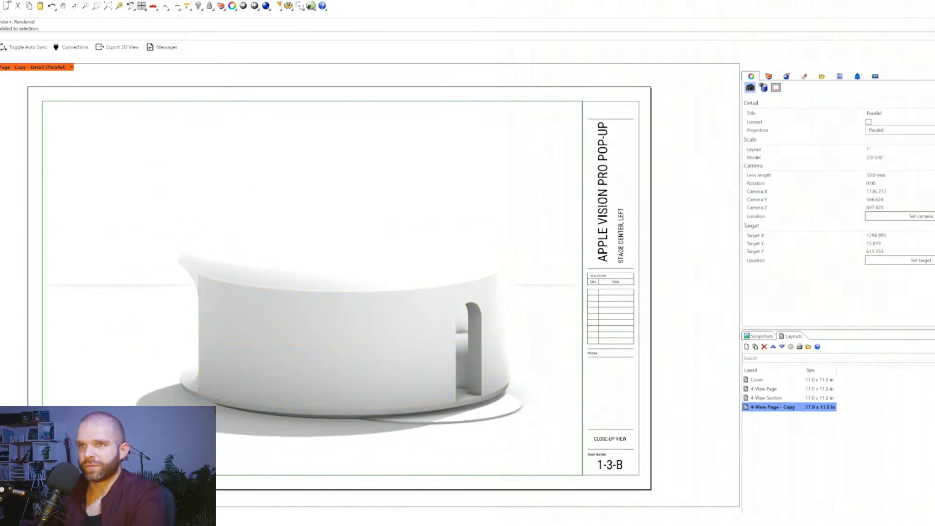
# - Assign the Plastic material to the round roof disc and deselect it
pyautogui.moveTo(209, 316); pyautogui.dragTo(255, 341, button='right')
pyautogui.click(294, 283)
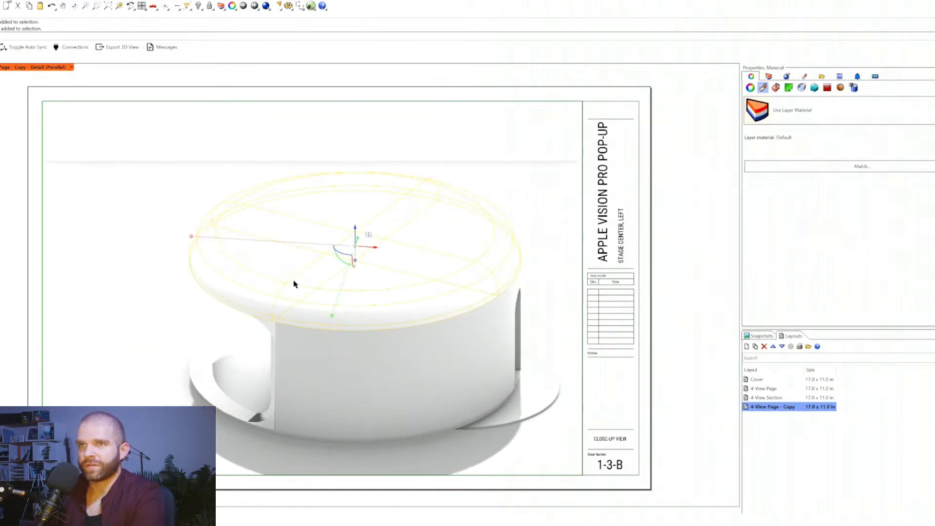
pyautogui.click(797, 111)
pyautogui.click(779, 212)
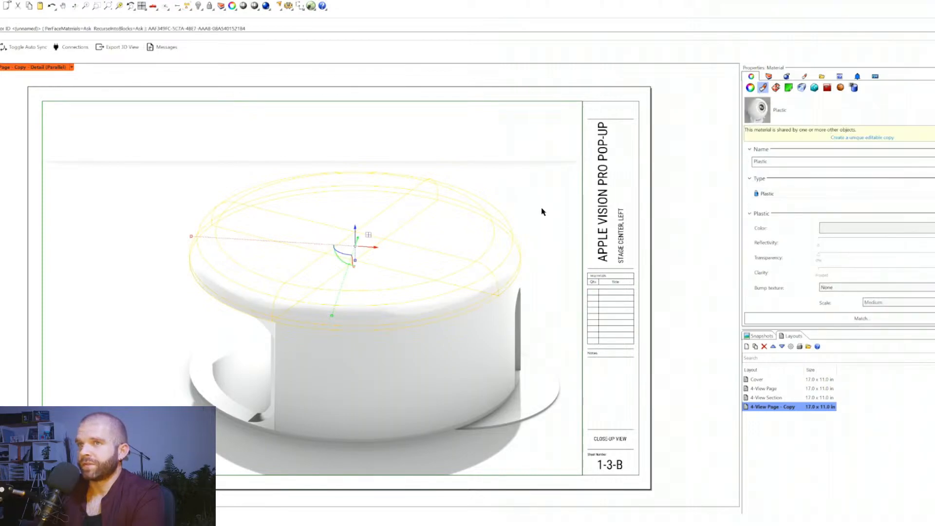
pyautogui.press('Escape')
# - Select the Polished Chrome wall piece inside the structure, shift it sideways and undo the move
pyautogui.moveTo(401, 227); pyautogui.dragTo(316, 353, button='right')
pyautogui.click(251, 336)
pyautogui.click(271, 353)
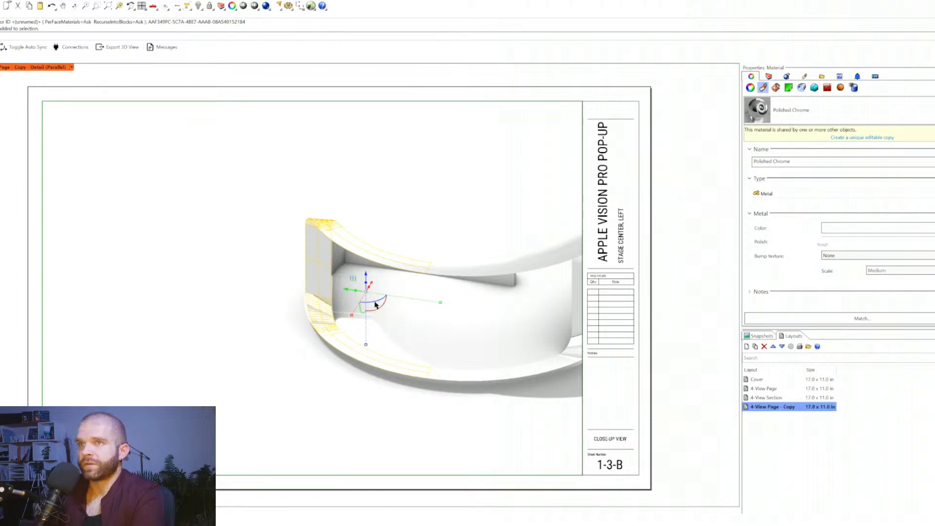
pyautogui.moveTo(365, 319); pyautogui.dragTo(421, 327)
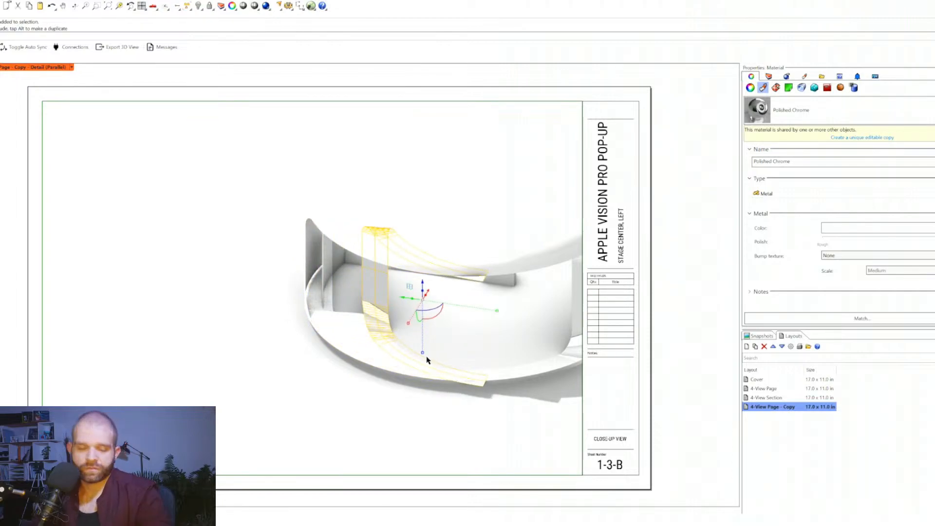
pyautogui.hotkey('ctrl', 'z')
# - Select the round base disc under the walls to check its material
pyautogui.click(487, 361)
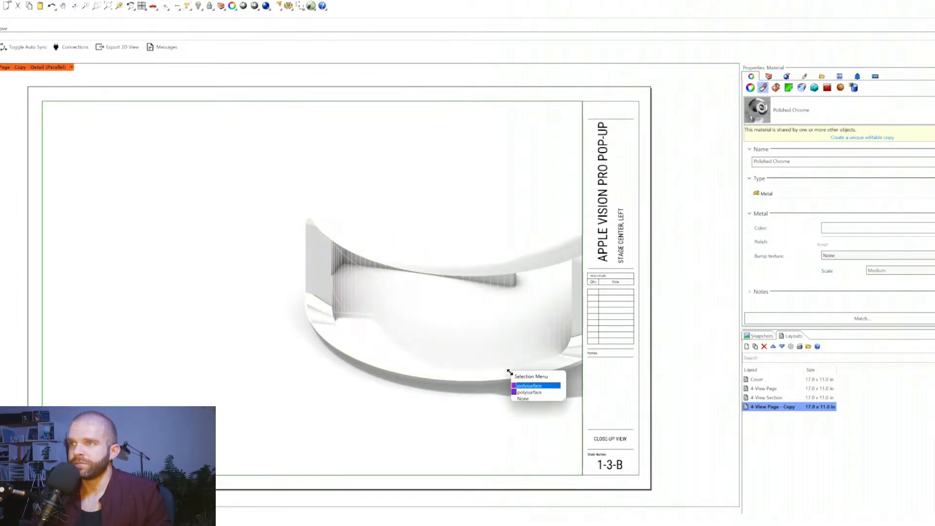
pyautogui.click(533, 374)
pyautogui.moveTo(489, 376); pyautogui.dragTo(403, 340, button='right')
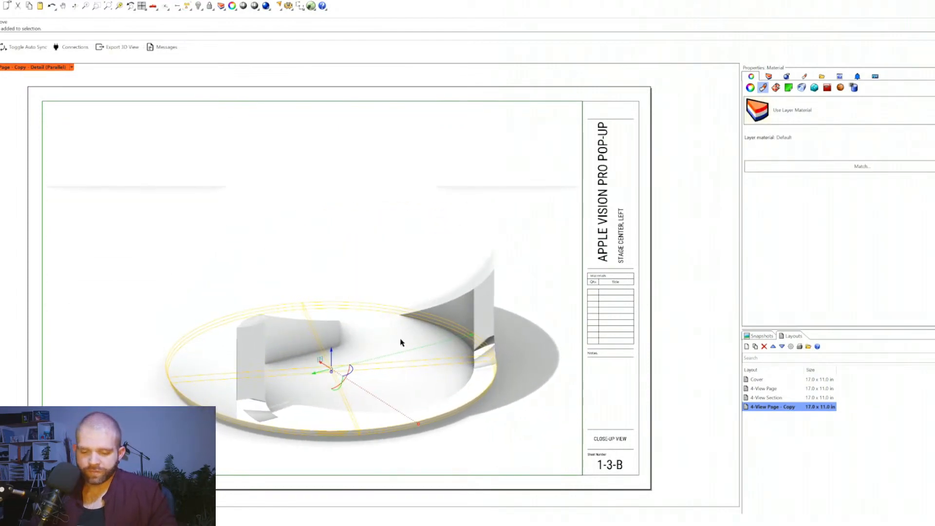
# - Import the Incheon Airport environment from the environment library and enlarge the Environments window
pyautogui.press('Return')
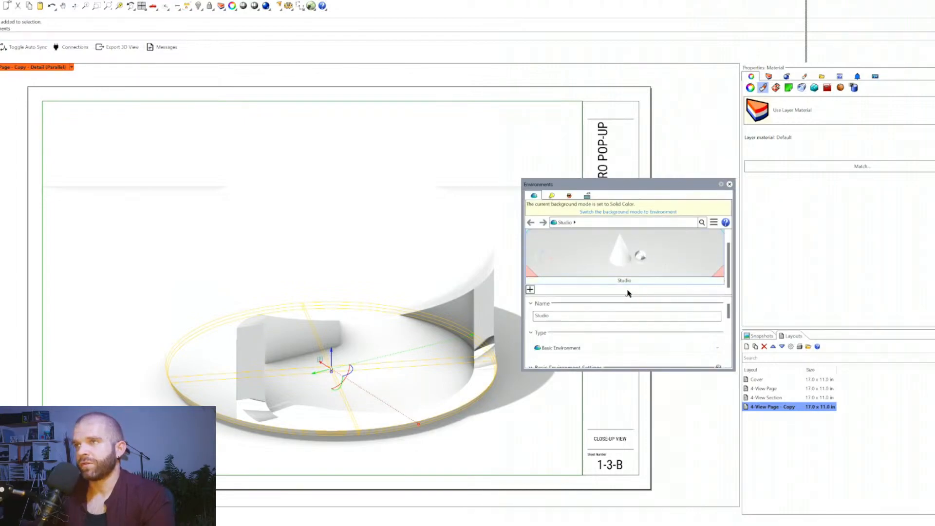
pyautogui.click(530, 292)
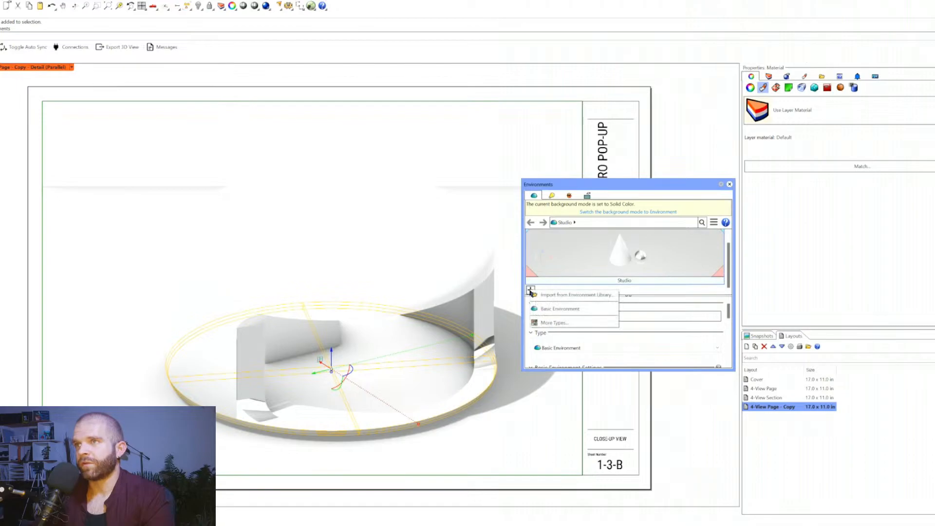
pyautogui.click(554, 295)
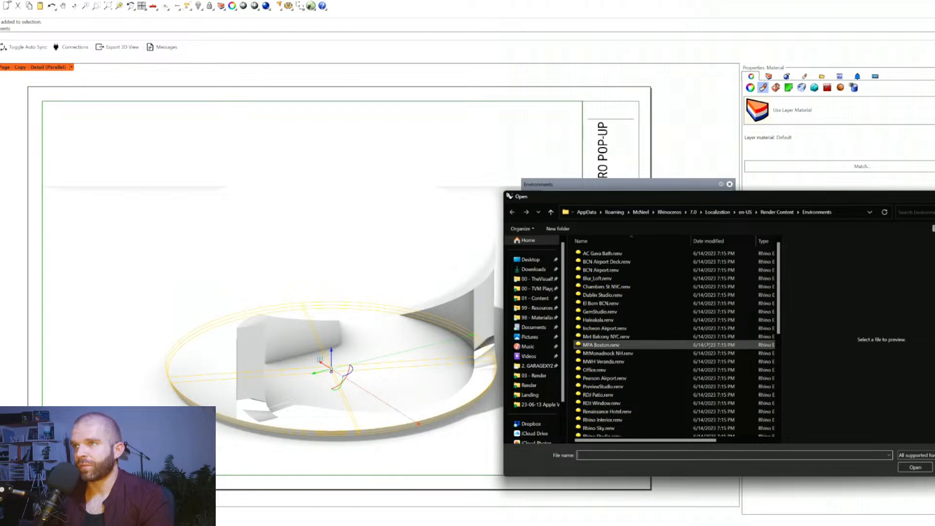
pyautogui.scroll(-1, 651, 349)
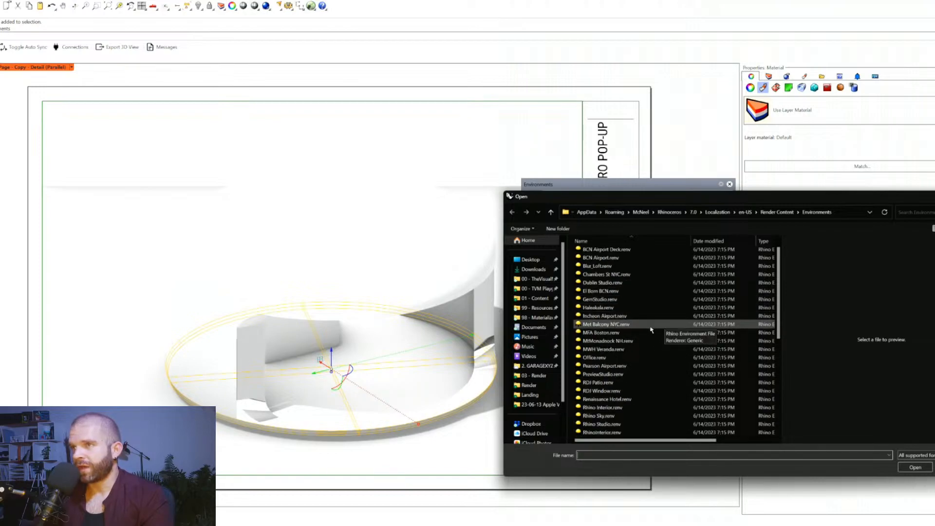
pyautogui.scroll(1, 625, 292)
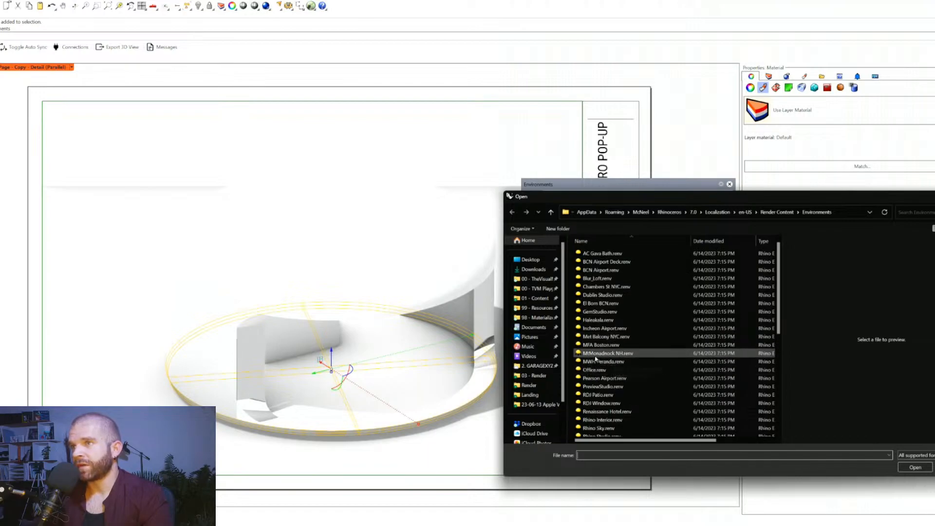
pyautogui.click(606, 327)
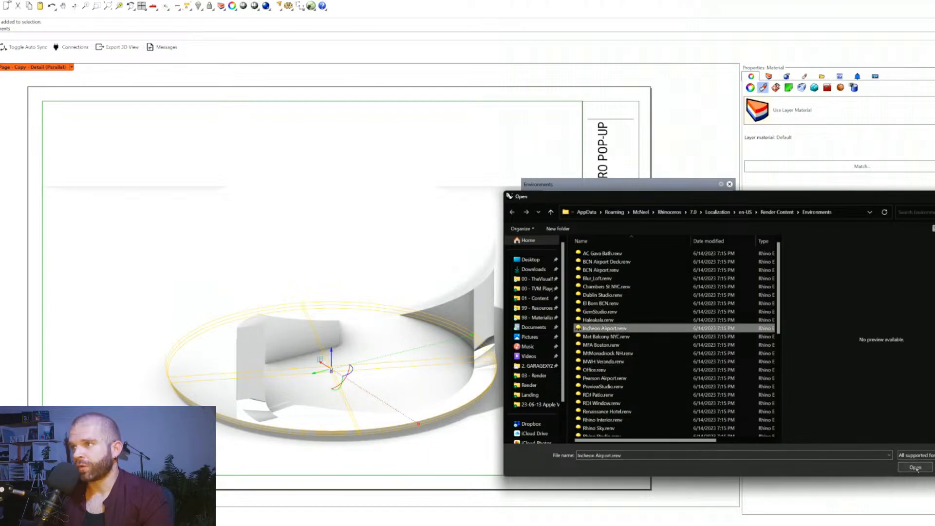
pyautogui.press('Return')
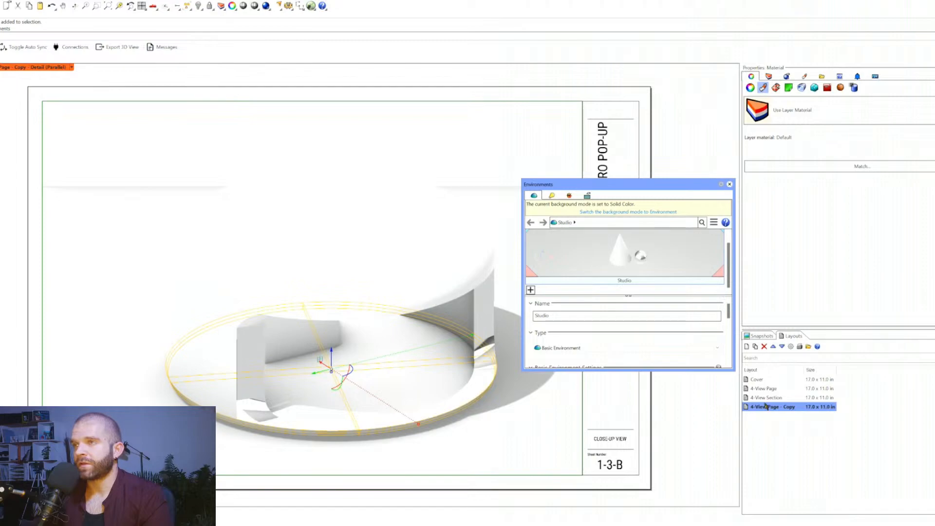
pyautogui.moveTo(735, 371); pyautogui.dragTo(835, 451)
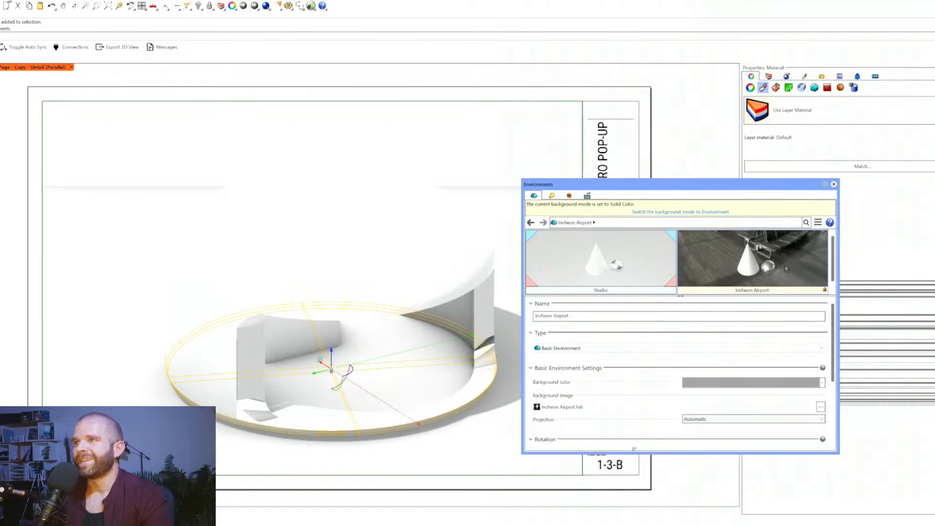
# - Deselect the base disc and open the display options of the Rendered mode
pyautogui.click(194, 146)
pyautogui.click(72, 67)
pyautogui.click(11, 403)
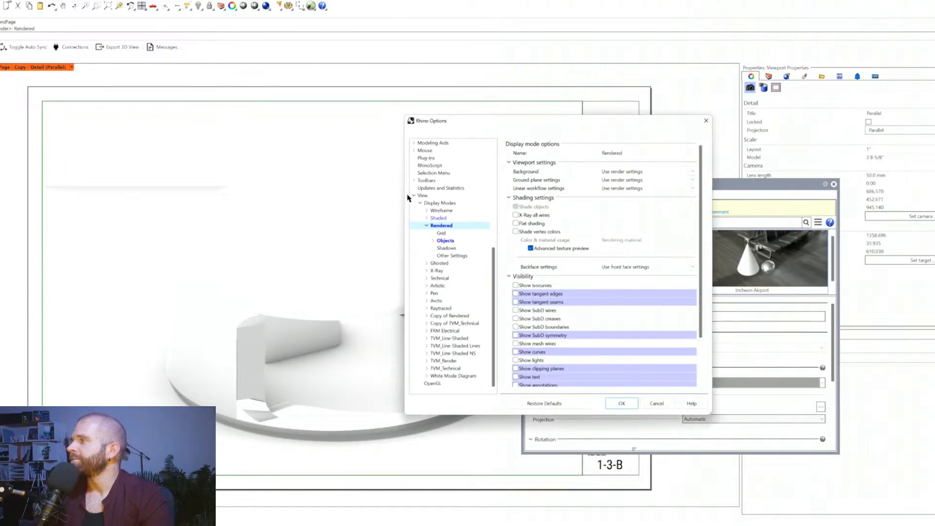
# - Set the Rendered mode's background to Use application settings and review its visibility, lighting, grid and other settings
pyautogui.click(612, 172)
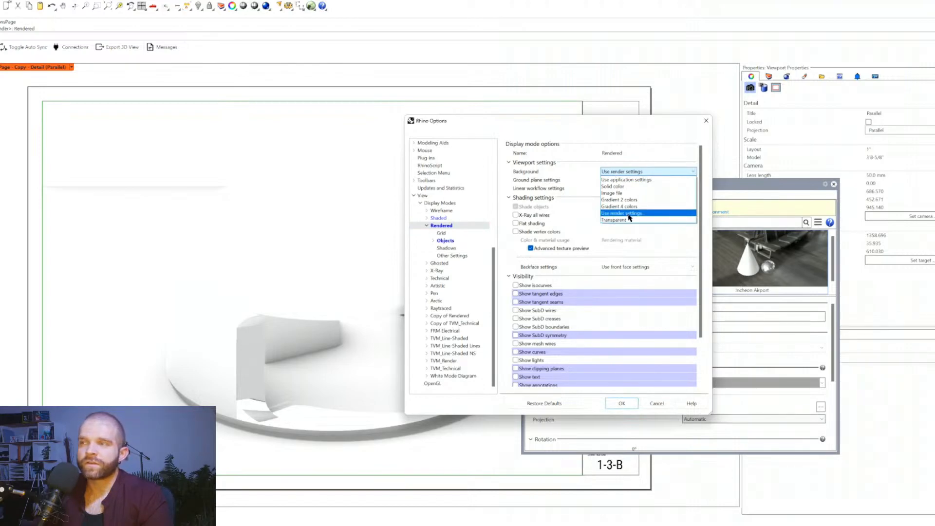
pyautogui.click(641, 180)
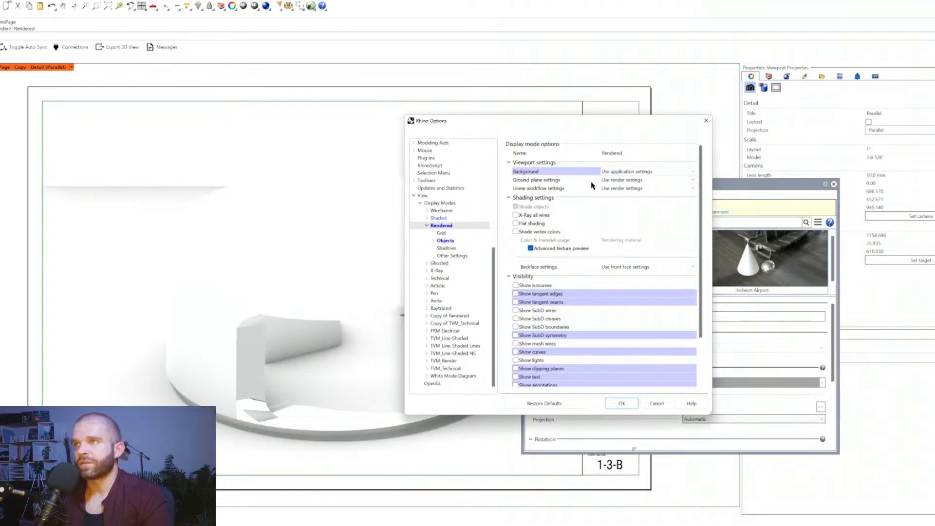
pyautogui.scroll(-3, 581, 310)
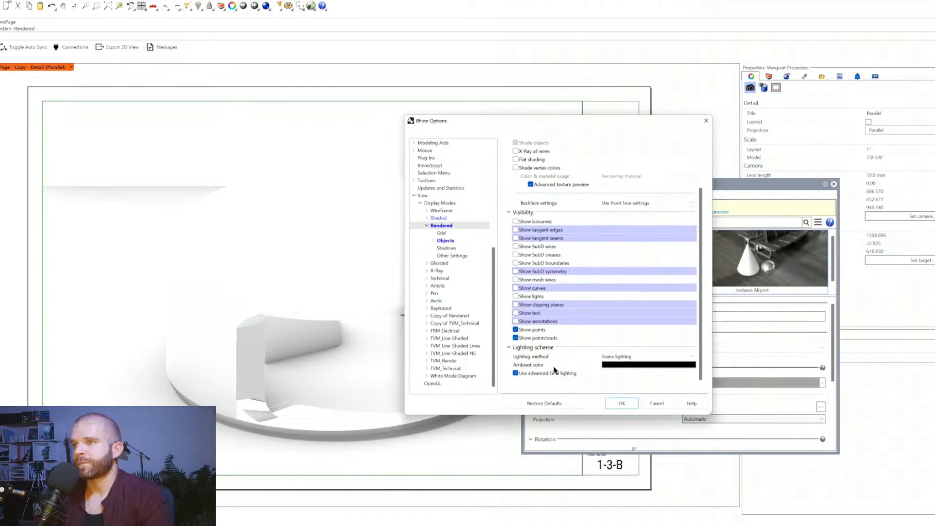
pyautogui.scroll(4, 568, 343)
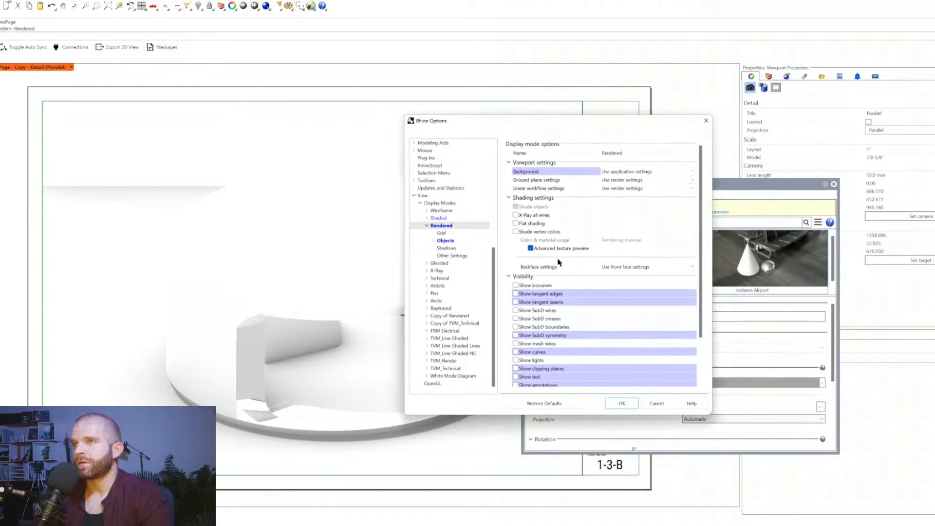
pyautogui.click(457, 256)
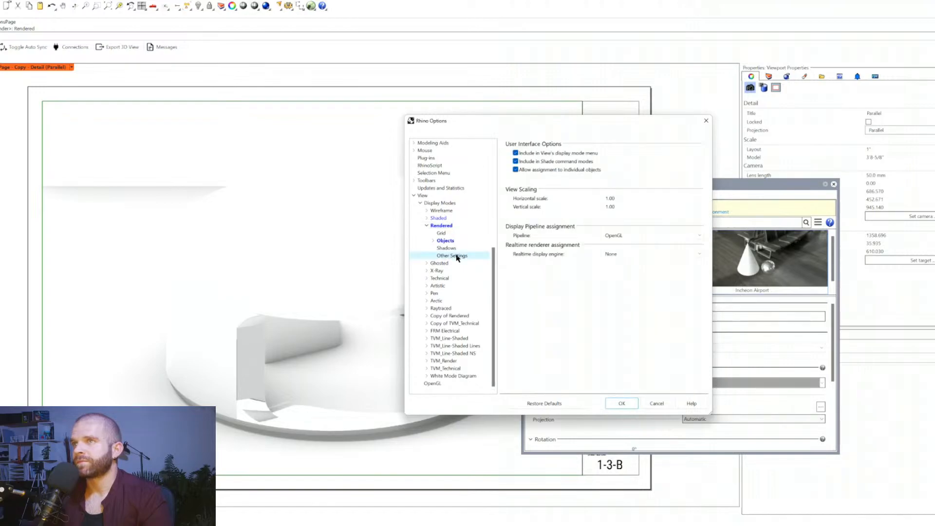
pyautogui.click(443, 233)
pyautogui.click(441, 226)
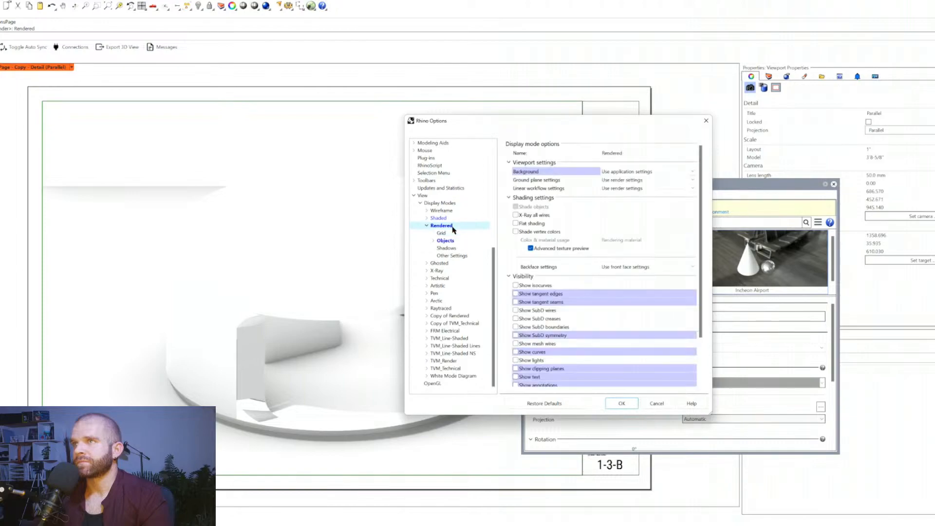
pyautogui.scroll(-3, 585, 349)
# - Restore the Rendered display mode to its default settings
pyautogui.click(544, 403)
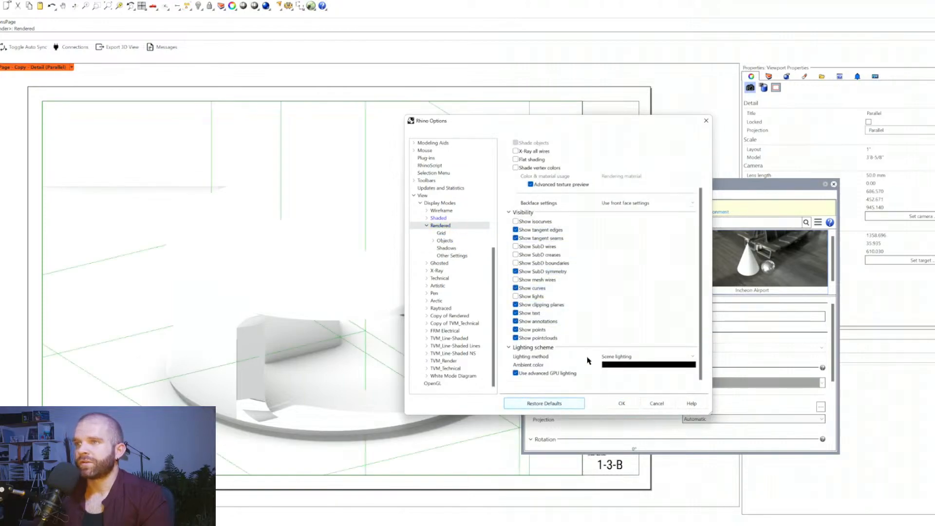
pyautogui.scroll(2, 579, 330)
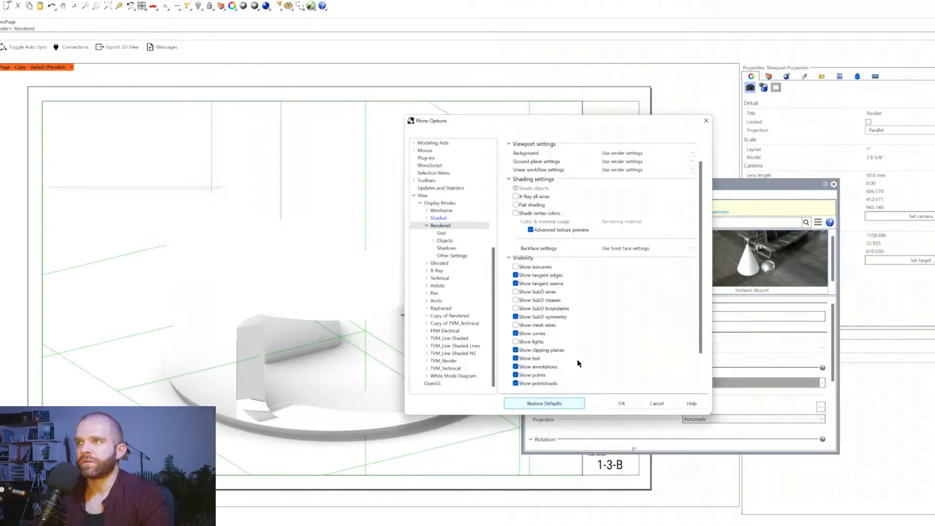
pyautogui.scroll(1, 588, 341)
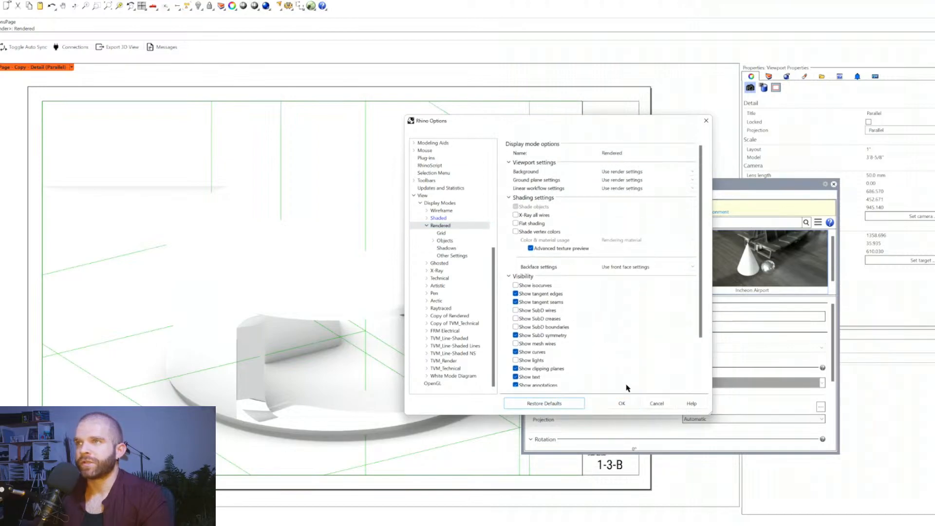
# - Hide tangent edges, tangent seams, SubD symmetry and clipping planes in the Rendered mode and accept the options
pyautogui.click(540, 293)
pyautogui.click(541, 301)
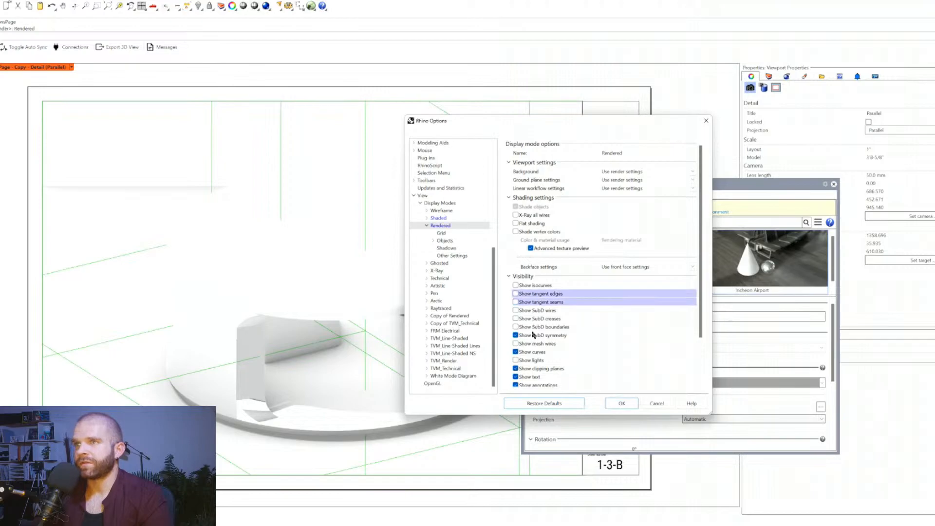
pyautogui.click(533, 336)
pyautogui.click(529, 368)
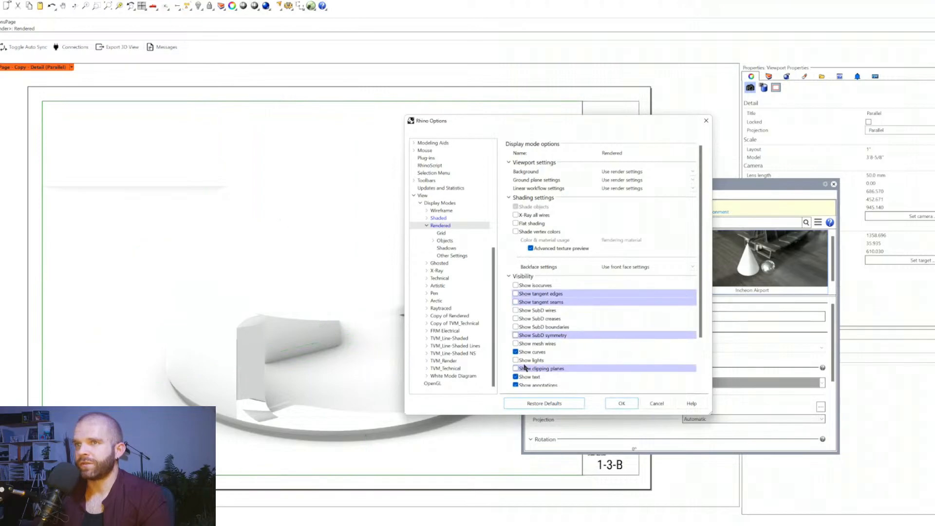
pyautogui.click(622, 404)
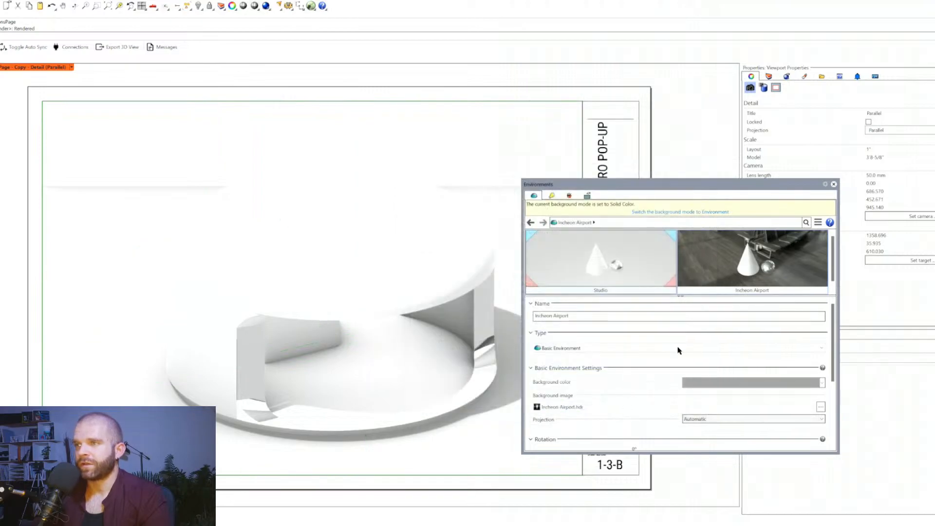
# - Make Incheon Airport the current environment and rotate it to about 252.6°, checking the reflections around the pop-up
pyautogui.doubleClick(747, 258)
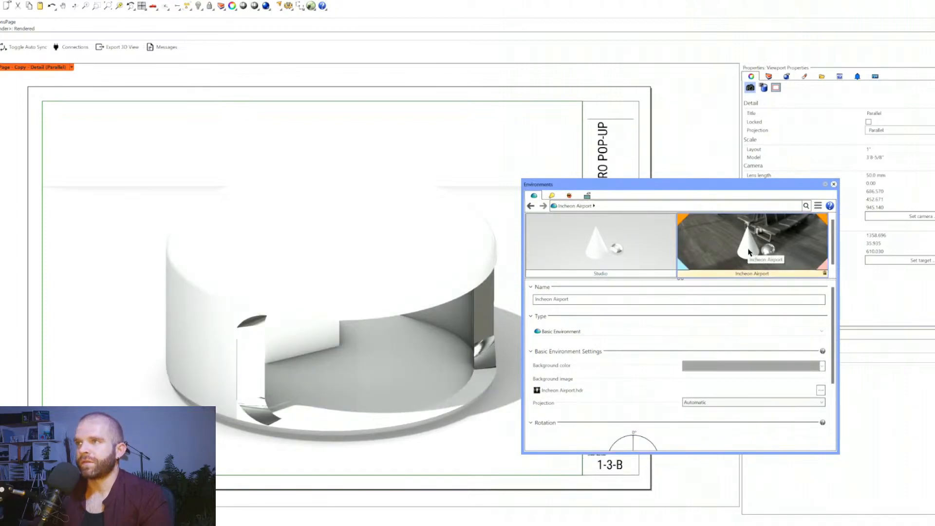
pyautogui.moveTo(406, 288); pyautogui.dragTo(368, 354, button='right')
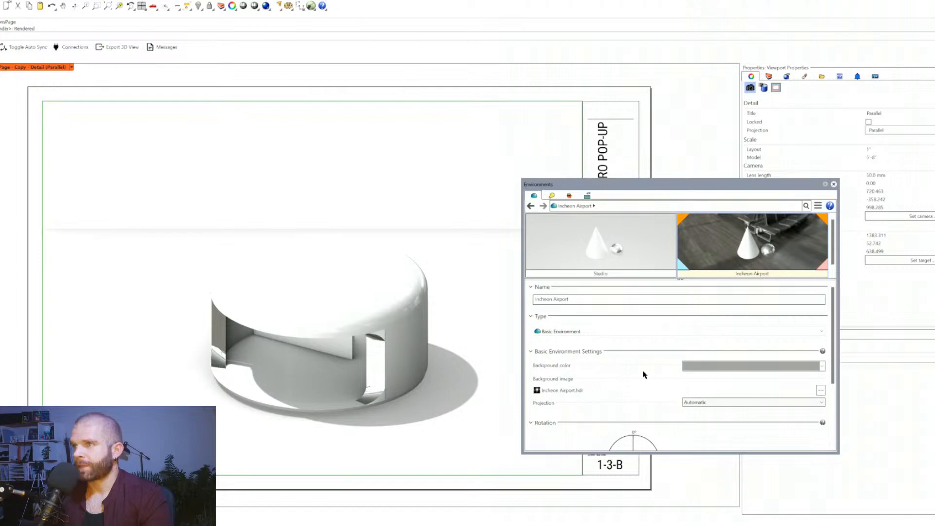
pyautogui.scroll(-3, 643, 375)
pyautogui.moveTo(647, 383)
pyautogui.mouseDown()
pyautogui.moveTo(655, 382)
pyautogui.moveTo(645, 363)
pyautogui.moveTo(657, 388)
pyautogui.moveTo(614, 406)
pyautogui.moveTo(626, 359)
pyautogui.moveTo(655, 372)
pyautogui.moveTo(628, 360)
pyautogui.moveTo(591, 386)
pyautogui.moveTo(595, 409)
pyautogui.moveTo(632, 419)
pyautogui.moveTo(660, 396)
pyautogui.moveTo(650, 412)
pyautogui.moveTo(608, 417)
pyautogui.moveTo(613, 369)
pyautogui.moveTo(652, 404)
pyautogui.moveTo(633, 365)
pyautogui.moveTo(623, 406)
pyautogui.moveTo(648, 371)
pyautogui.moveTo(636, 411)
pyautogui.moveTo(602, 377)
pyautogui.moveTo(618, 418)
pyautogui.moveTo(604, 419)
pyautogui.moveTo(594, 398)
pyautogui.mouseUp()
pyautogui.moveTo(400, 351); pyautogui.dragTo(261, 348, button='right')
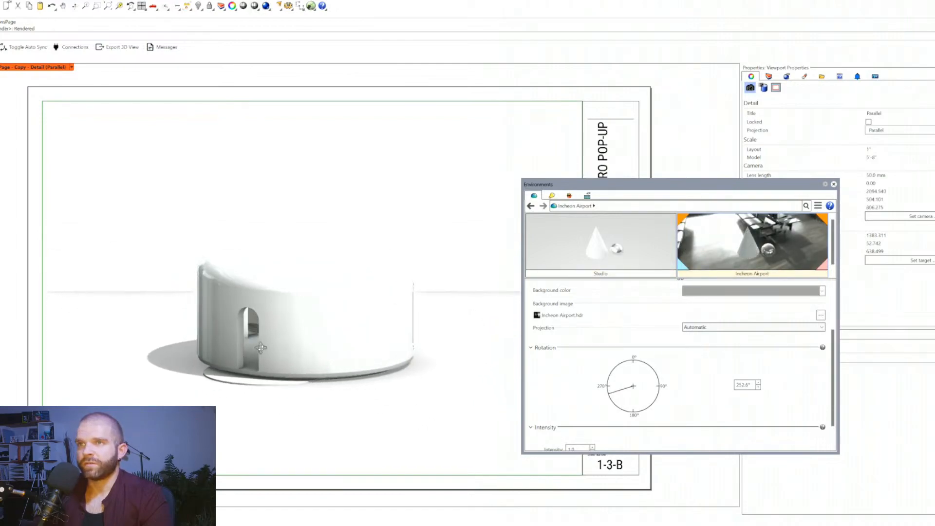
pyautogui.moveTo(318, 320); pyautogui.dragTo(313, 173, button='right')
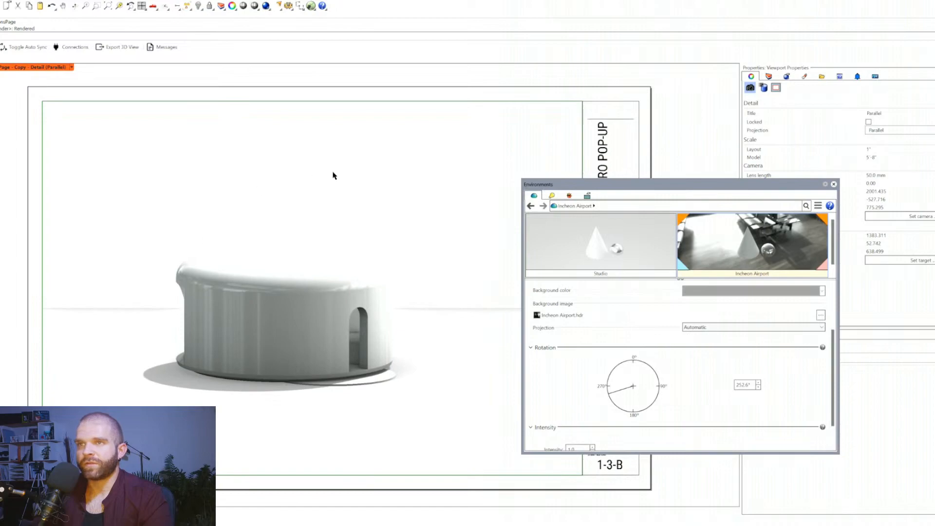
pyautogui.moveTo(157, 211); pyautogui.dragTo(218, 206, button='right')
# - Leave the close-up detail and try to render the layout page
pyautogui.doubleClick(356, 90)
pyautogui.click(192, 3)
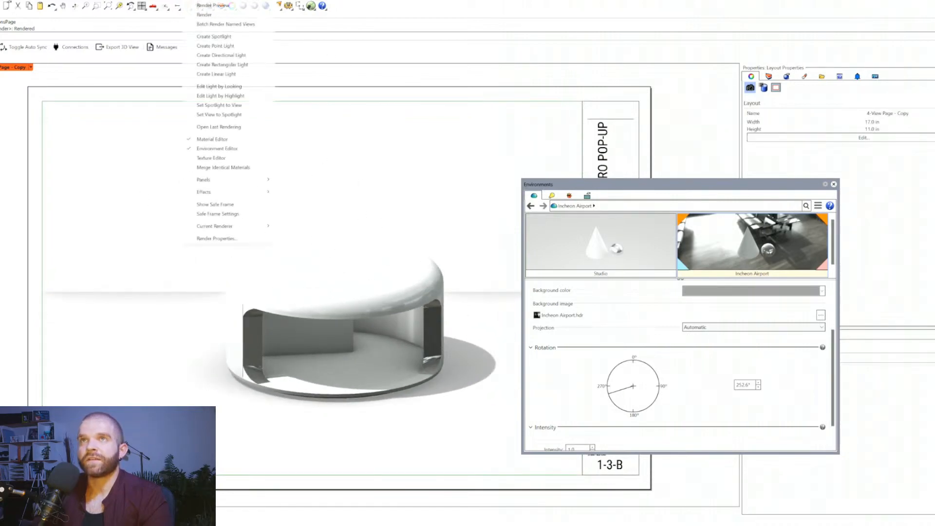
pyautogui.click(231, 15)
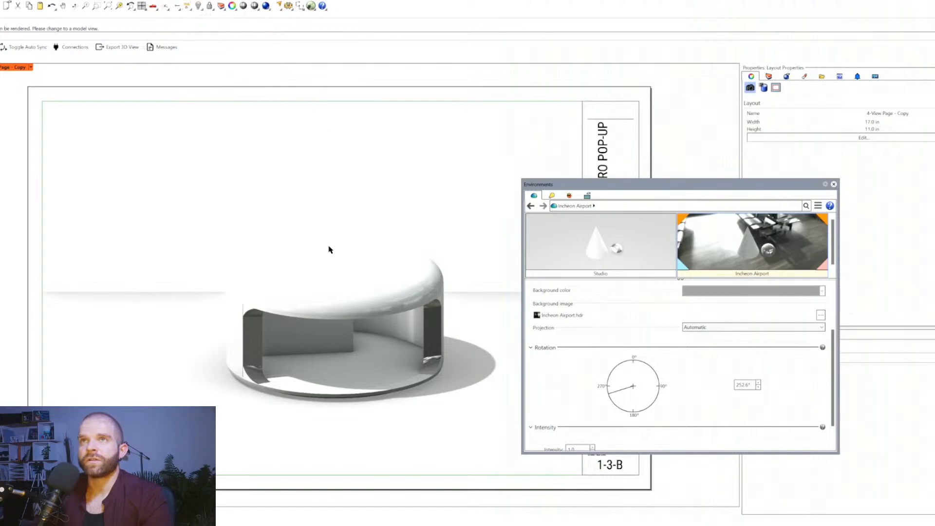
pyautogui.scroll(-2, 215, 212)
pyautogui.scroll(4, 217, 213)
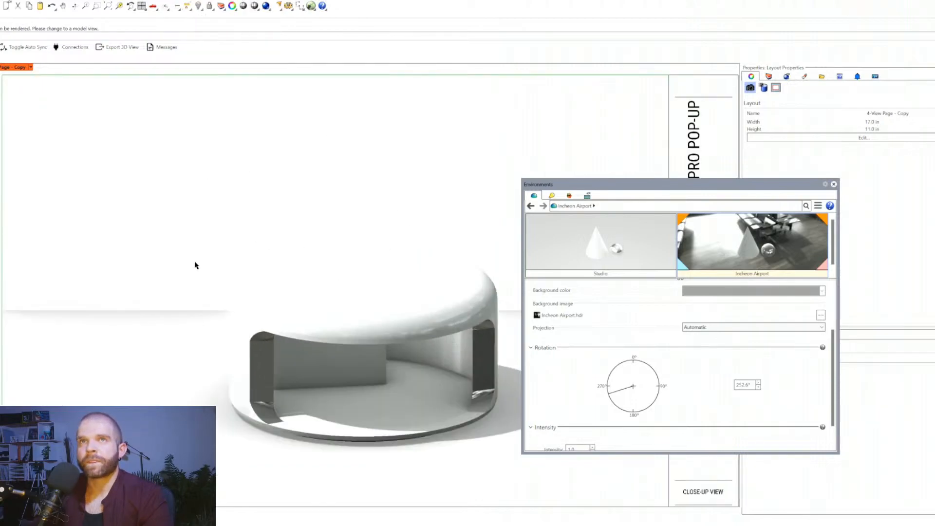
pyautogui.scroll(-2, 200, 252)
# - Switch to the Perspective model view, frame the pop-up and start a render of it
pyautogui.hotkey('ctrl', 'F4')
pyautogui.moveTo(311, 337)
pyautogui.mouseDown(button='right')
pyautogui.moveTo(419, 313)
pyautogui.moveTo(379, 361)
pyautogui.moveTo(311, 334)
pyautogui.mouseUp(button='right')
pyautogui.scroll(3, 380, 361)
pyautogui.scroll(2, 462, 359)
pyautogui.keyDown('shift'); pyautogui.moveTo(492, 370); pyautogui.dragTo(373, 355, button='right'); pyautogui.keyUp('shift')
pyautogui.scroll(-4, 373, 355)
pyautogui.scroll(4, 422, 209)
pyautogui.click(199, 1)
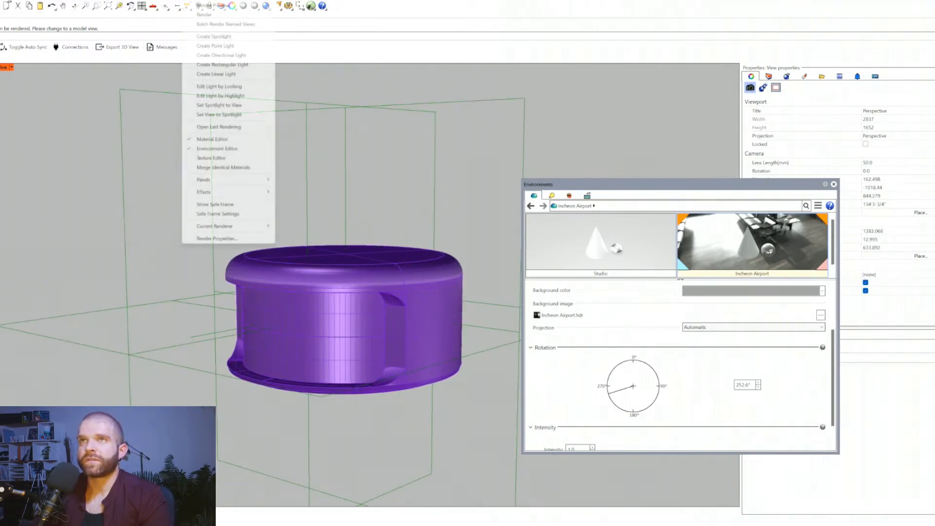
pyautogui.click(208, 13)
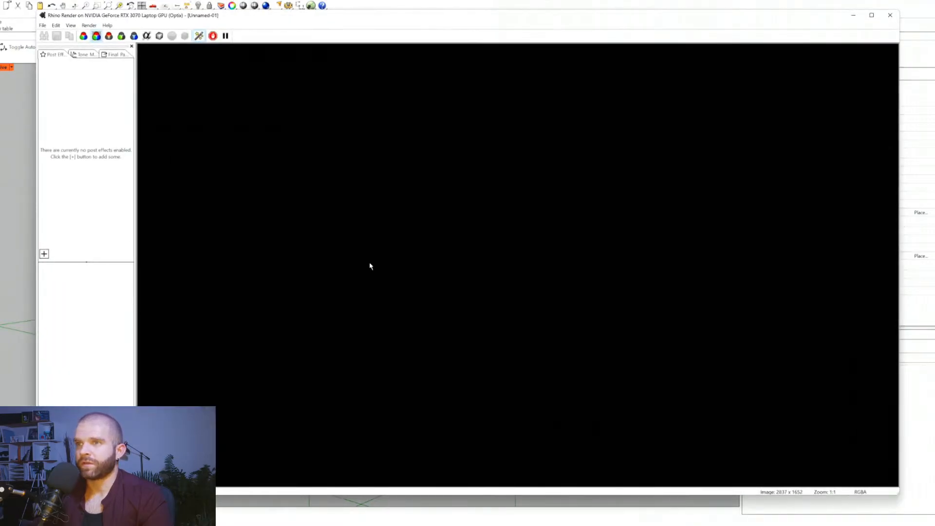
# - Examine the pop-up in the render window, stop the rendering and return to the layout page
pyautogui.scroll(-1, 413, 343)
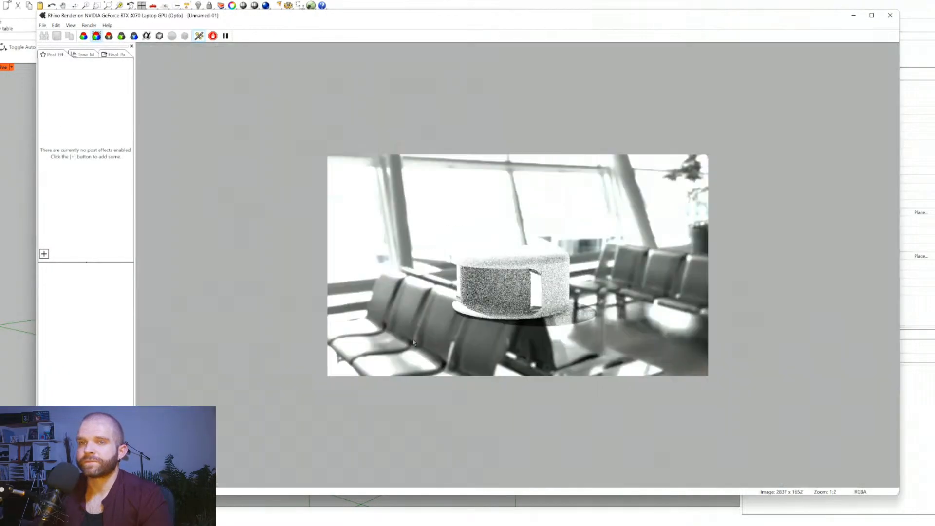
pyautogui.scroll(1, 508, 319)
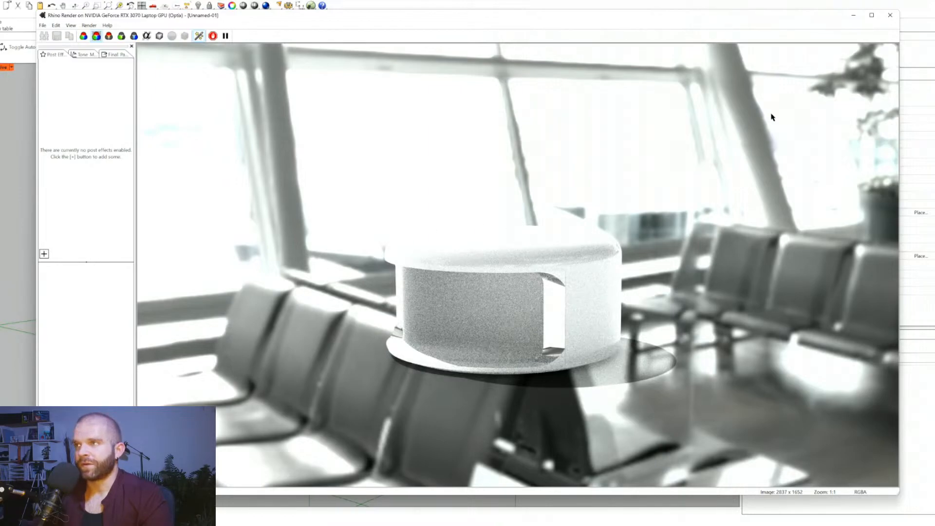
pyautogui.click(889, 15)
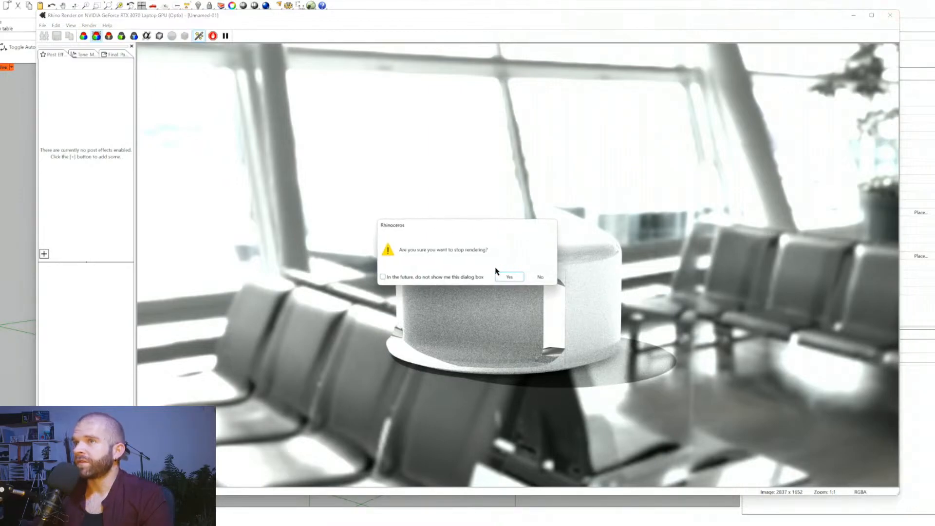
pyautogui.click(509, 276)
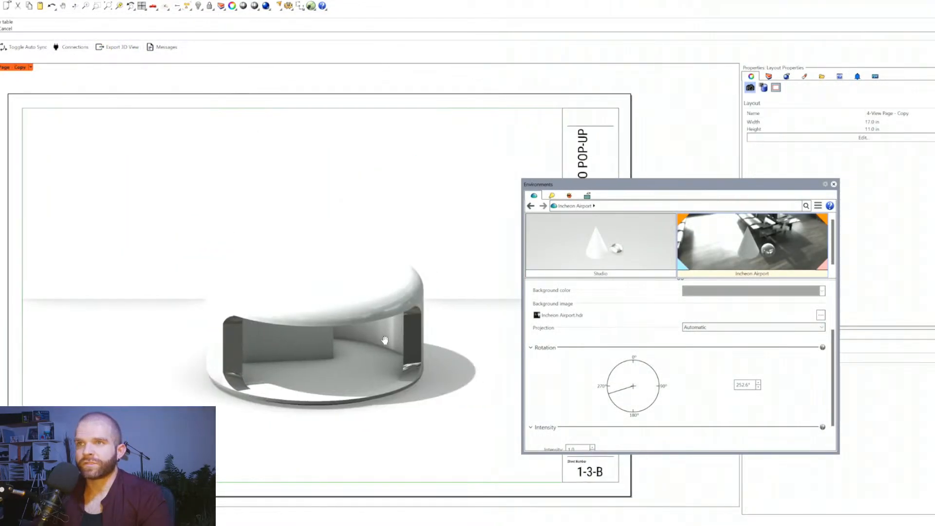
# - Activate the close-up detail again and frame the pop-up on its open front
pyautogui.moveTo(385, 339); pyautogui.dragTo(397, 330, button='right')
pyautogui.doubleClick(430, 220)
pyautogui.moveTo(415, 285); pyautogui.dragTo(382, 295, button='right')
pyautogui.scroll(4, 313, 365)
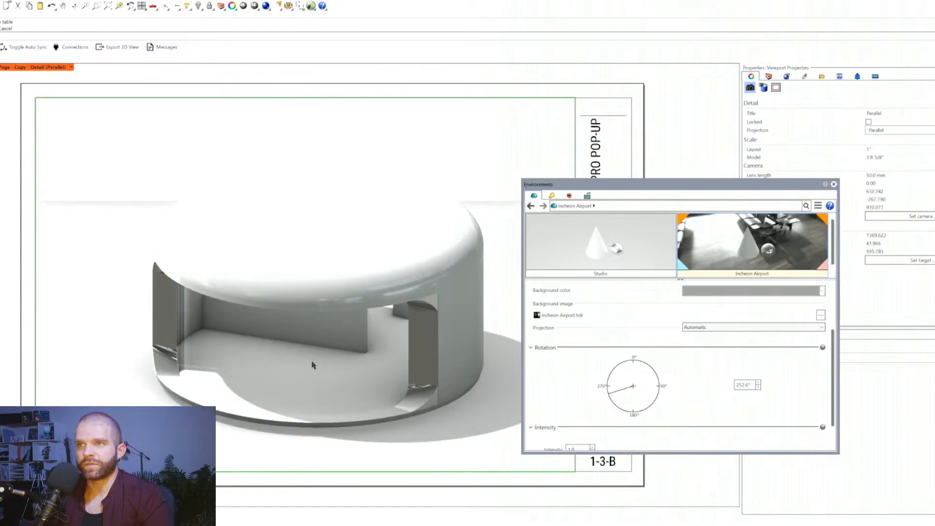
pyautogui.moveTo(313, 364); pyautogui.dragTo(307, 345, button='right')
pyautogui.click(225, 350)
pyautogui.moveTo(208, 359); pyautogui.dragTo(206, 354, button='right')
pyautogui.click(153, 153)
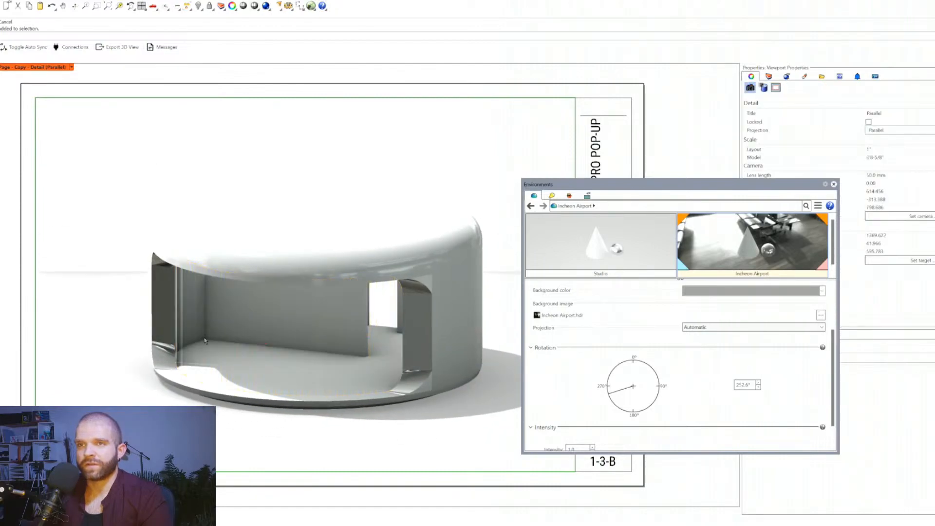
# - Select the curved panel across the front opening, close the Environments window, check the panel's material and deselect it
pyautogui.scroll(2, 204, 341)
pyautogui.click(205, 340)
pyautogui.click(132, 140)
pyautogui.click(197, 314)
pyautogui.moveTo(197, 314); pyautogui.dragTo(189, 295, button='right')
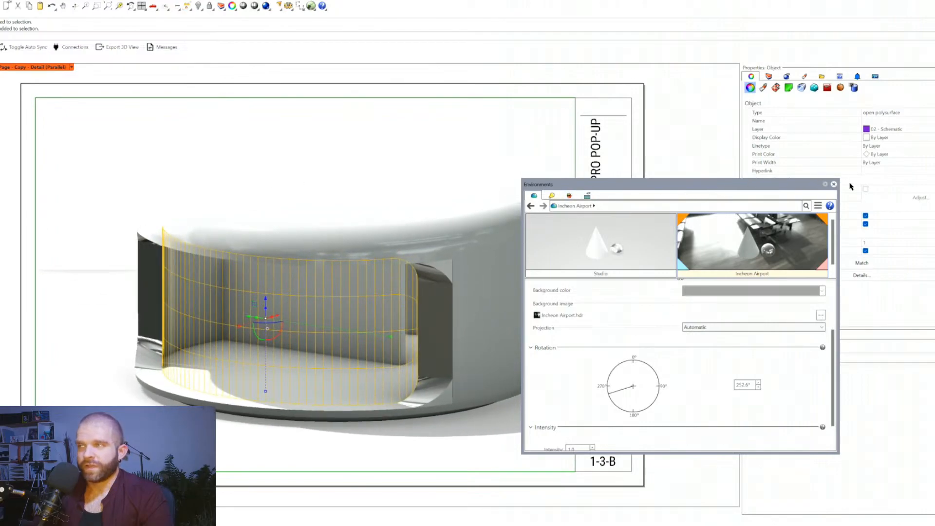
pyautogui.click(833, 184)
pyautogui.click(762, 88)
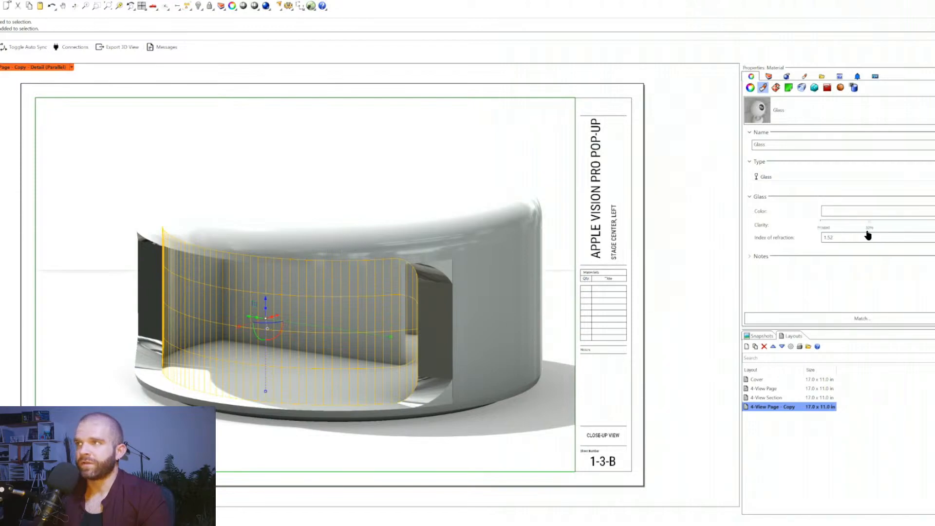
pyautogui.click(294, 238)
pyautogui.moveTo(294, 238); pyautogui.dragTo(279, 242, button='right')
pyautogui.press('Escape')
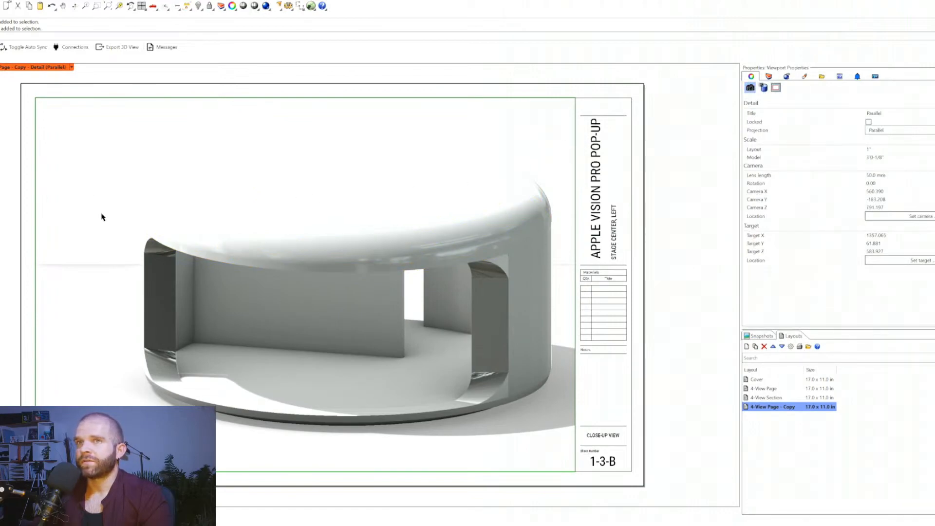
# - Examine the wall piece beside the front opening from a low angle by selecting it
pyautogui.moveTo(269, 232); pyautogui.dragTo(244, 321, button='right')
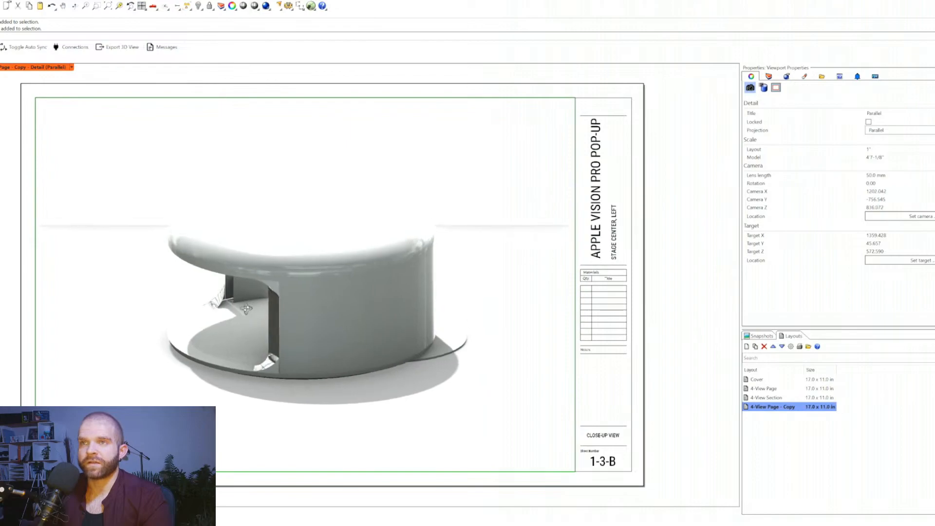
pyautogui.click(244, 321)
pyautogui.click(168, 325)
pyautogui.moveTo(173, 330); pyautogui.dragTo(195, 325, button='right')
pyautogui.moveTo(256, 379); pyautogui.dragTo(241, 293, button='right')
pyautogui.click(237, 269)
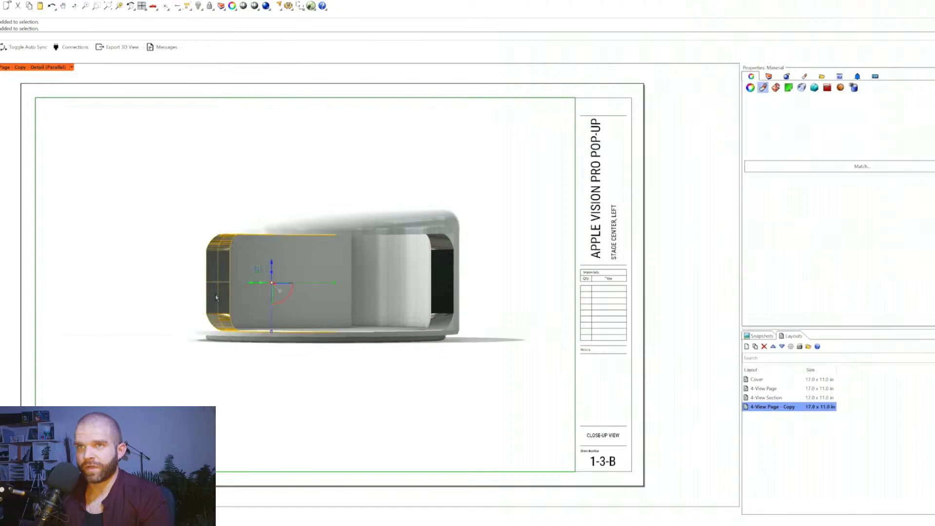
pyautogui.click(430, 292)
# - Select the curved front panel from a raised angle, deselect it and turn the detail view toward the front opening
pyautogui.moveTo(431, 292); pyautogui.dragTo(282, 411, button='right')
pyautogui.click(282, 411)
pyautogui.click(221, 306)
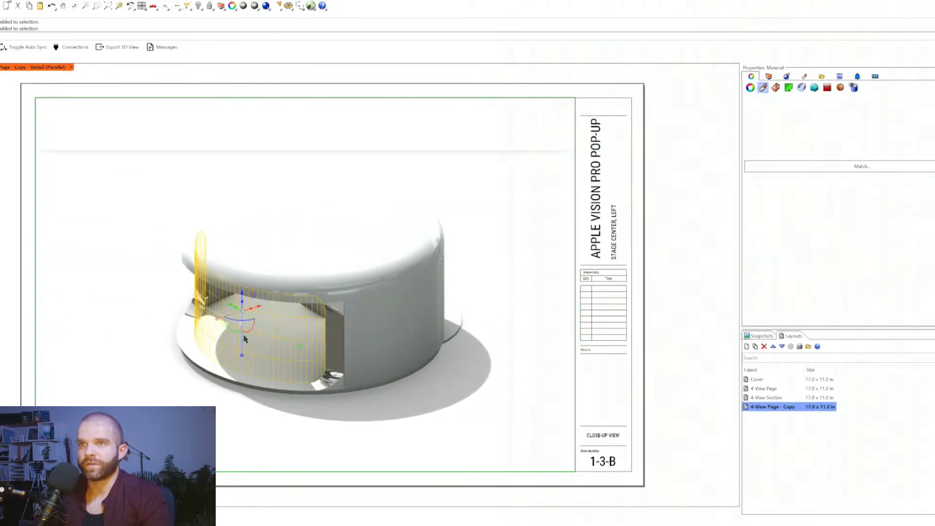
pyautogui.click(128, 308)
pyautogui.moveTo(250, 328); pyautogui.dragTo(198, 320, button='right')
pyautogui.moveTo(329, 335); pyautogui.dragTo(239, 294, button='right')
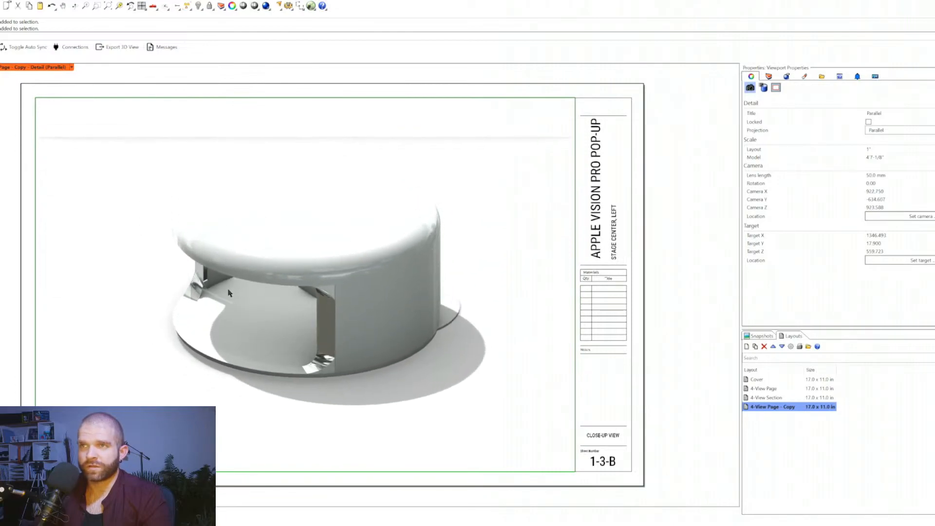
# - Frame the close-up detail on the pop-up's front opening, showing the interior wall, and return to the layout page
pyautogui.scroll(4, 302, 288)
pyautogui.moveTo(321, 312); pyautogui.dragTo(341, 313, button='right')
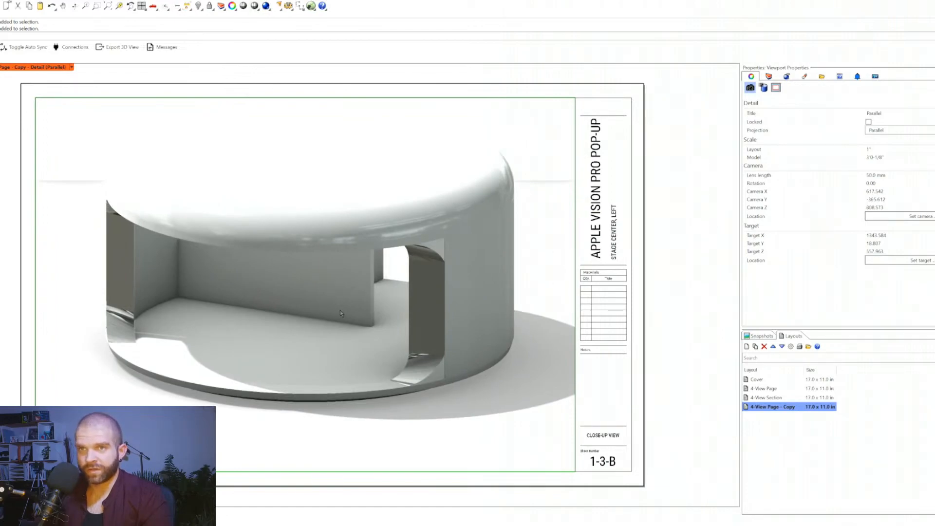
pyautogui.moveTo(340, 313); pyautogui.dragTo(363, 306, button='right')
pyautogui.scroll(-4, 265, 317)
pyautogui.moveTo(266, 317)
pyautogui.mouseDown(button='right')
pyautogui.moveTo(320, 308)
pyautogui.moveTo(272, 319)
pyautogui.mouseUp(button='right')
pyautogui.doubleClick(511, 315)
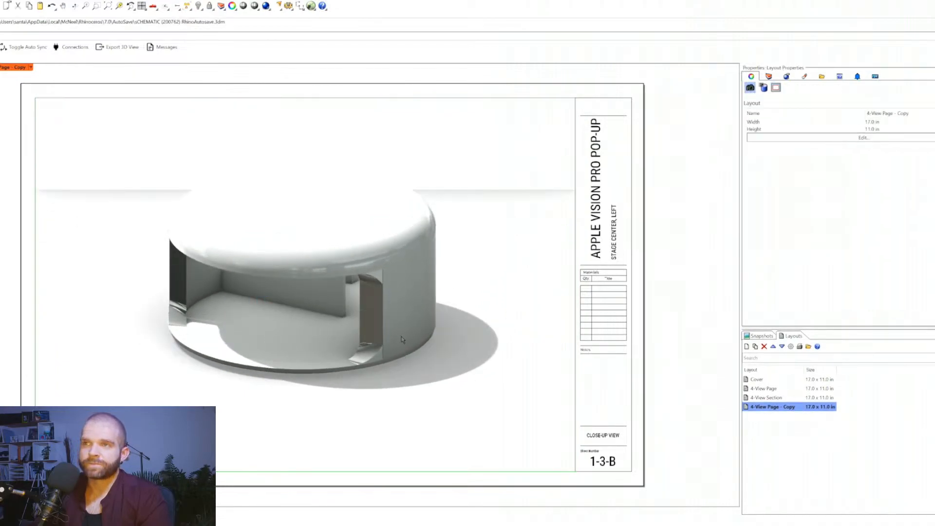
pyautogui.scroll(-2, 365, 359)
pyautogui.scroll(2, 366, 338)
pyautogui.scroll(-2, 390, 228)
pyautogui.scroll(2, 365, 316)
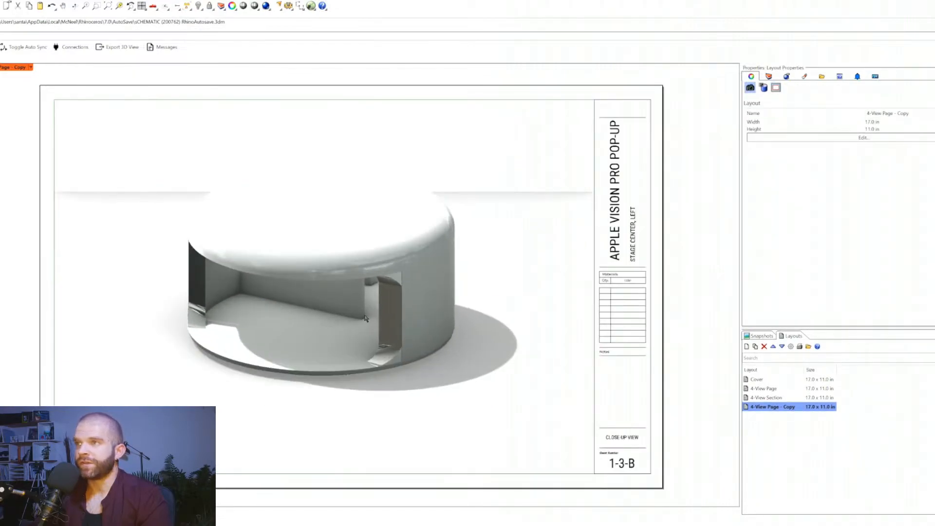
# - Review the Cover, 4-View Page and 4-View Section layouts, ending on the 4-View Section page
pyautogui.hotkey('ctrl', 'shift', 'Tab')
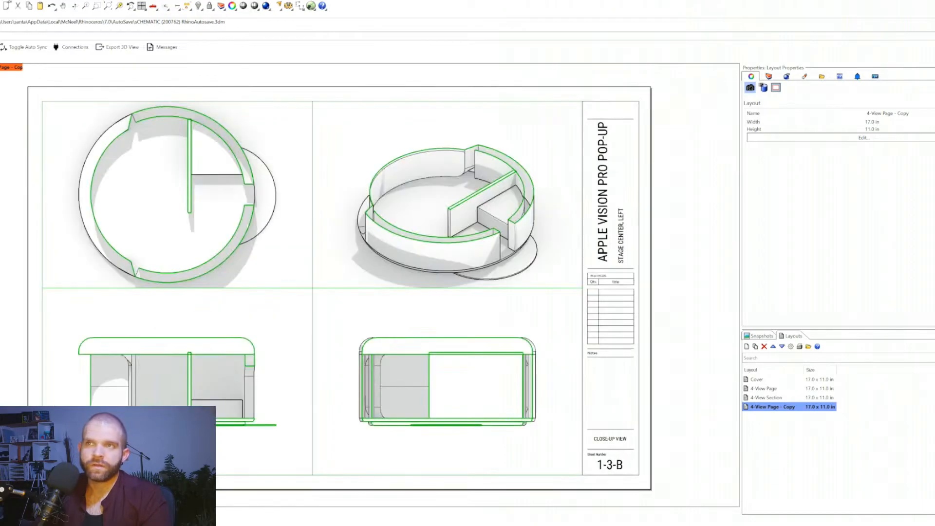
pyautogui.hotkey('ctrl', 'Tab')
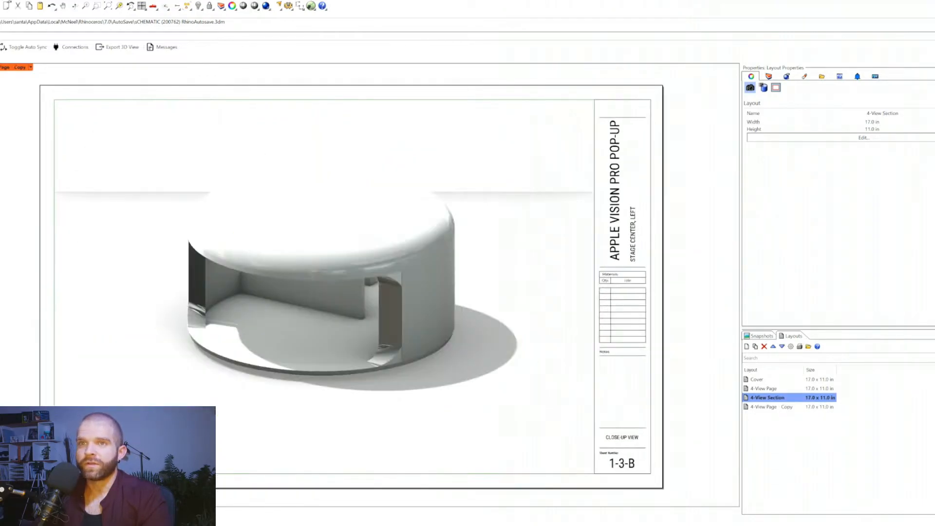
pyautogui.hotkey('ctrl', 'shift', 'Tab')
pyautogui.hotkey('ctrl', 'shift', 'Tab')
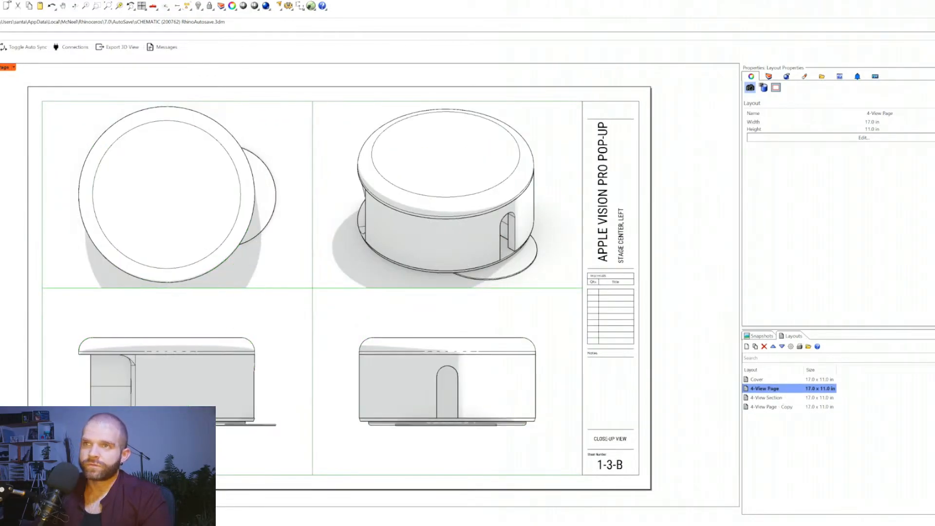
pyautogui.hotkey('ctrl', 'shift', 'Tab')
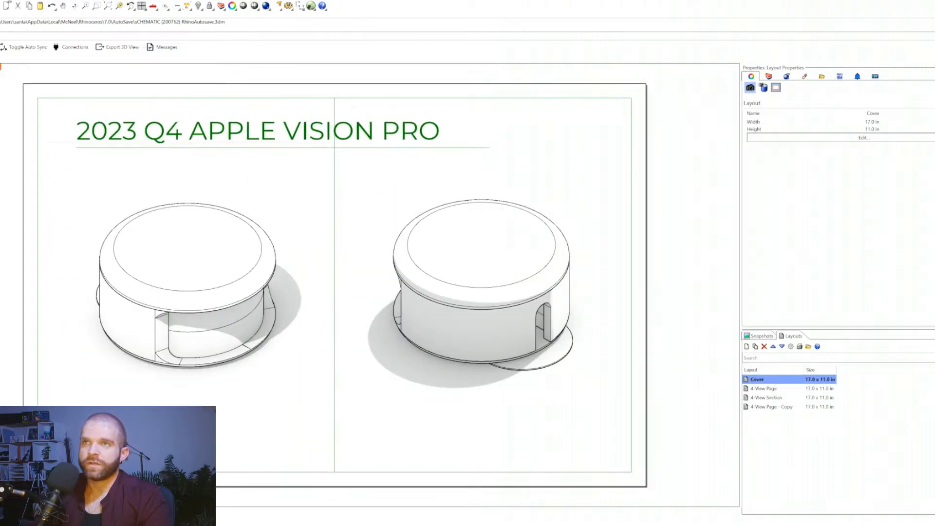
pyautogui.hotkey('ctrl', 'Tab')
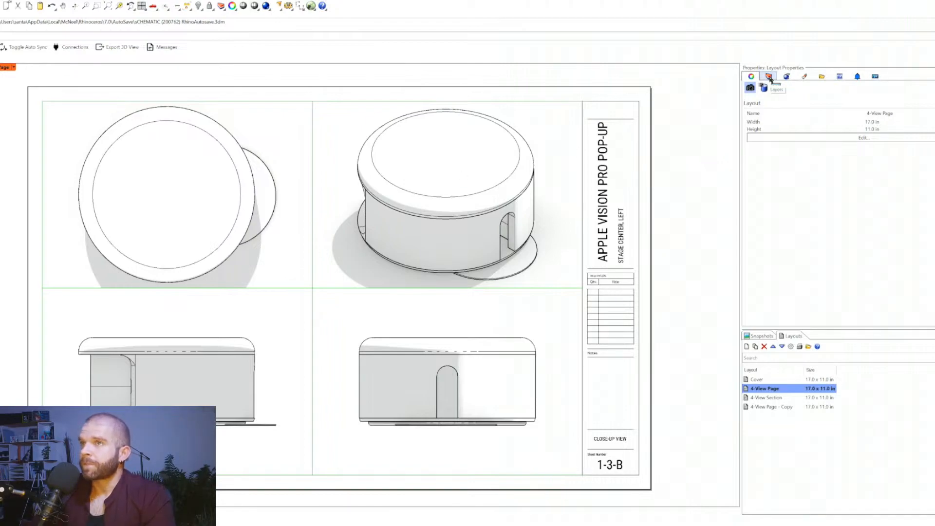
pyautogui.hotkey('ctrl', 'pagedown')
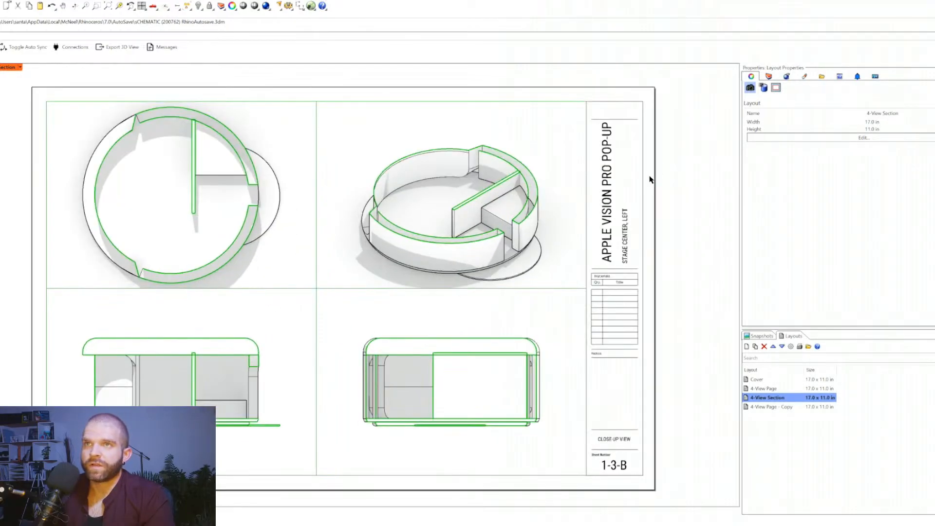
# - Create a new layer named "99 - Dims"
pyautogui.click(768, 77)
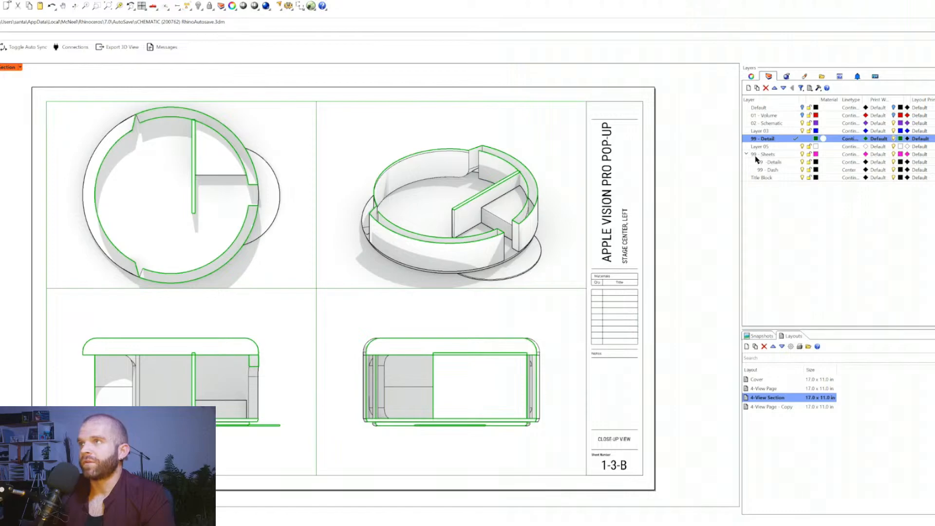
pyautogui.click(791, 155)
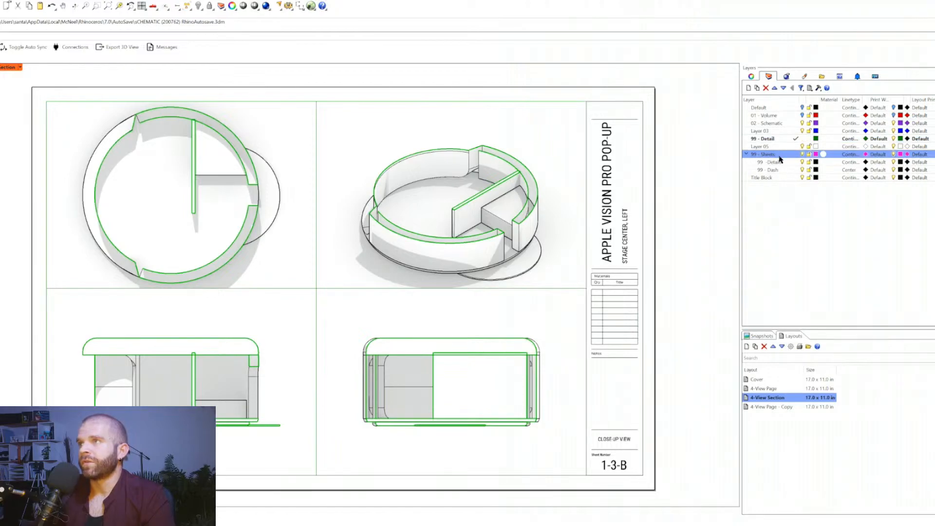
pyautogui.click(782, 189)
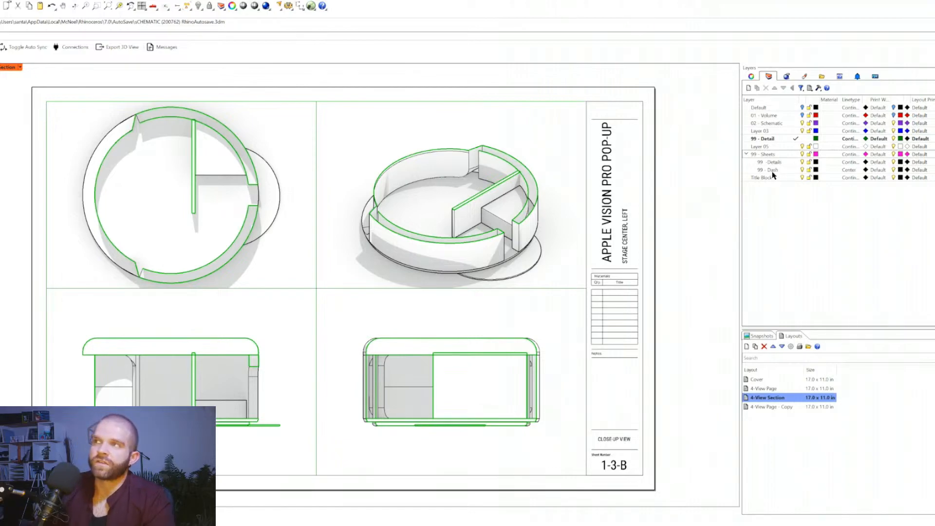
pyautogui.click(748, 88)
pyautogui.write('99 - D')
pyautogui.press('capslock')
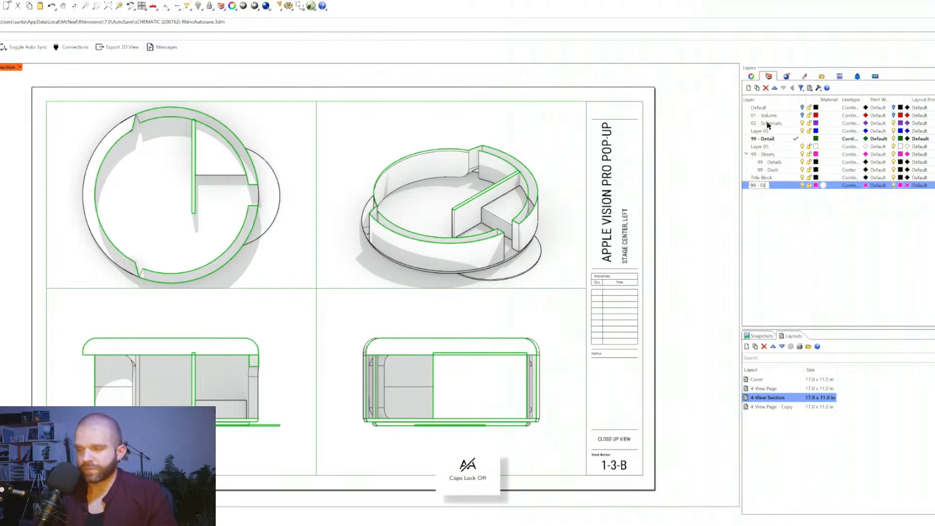
pyautogui.write('ims')
pyautogui.press('Return')
# - Nest the 99 - Dims layer under 99 - Sheets and make it the current layer
pyautogui.keyDown('ctrl'); pyautogui.click(774, 162); pyautogui.keyUp('ctrl')
pyautogui.moveTo(780, 158); pyautogui.dragTo(779, 156)
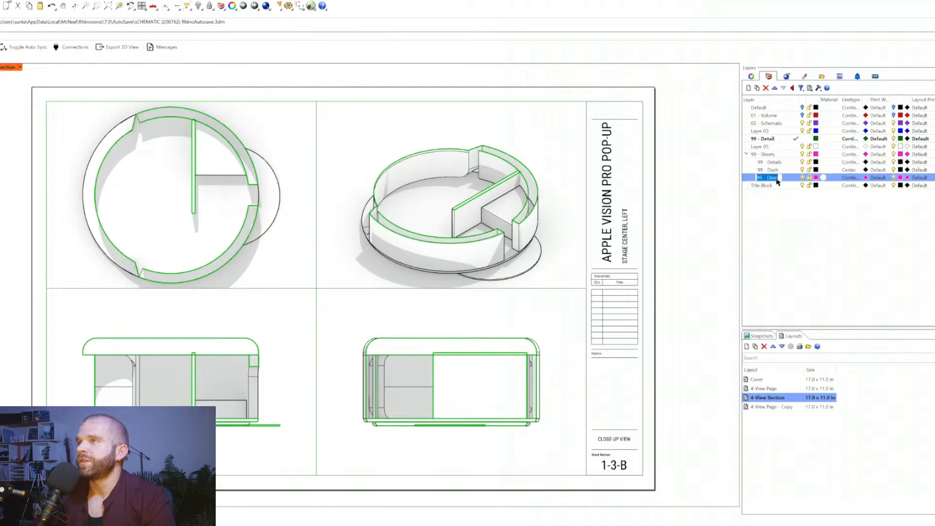
pyautogui.click(795, 177)
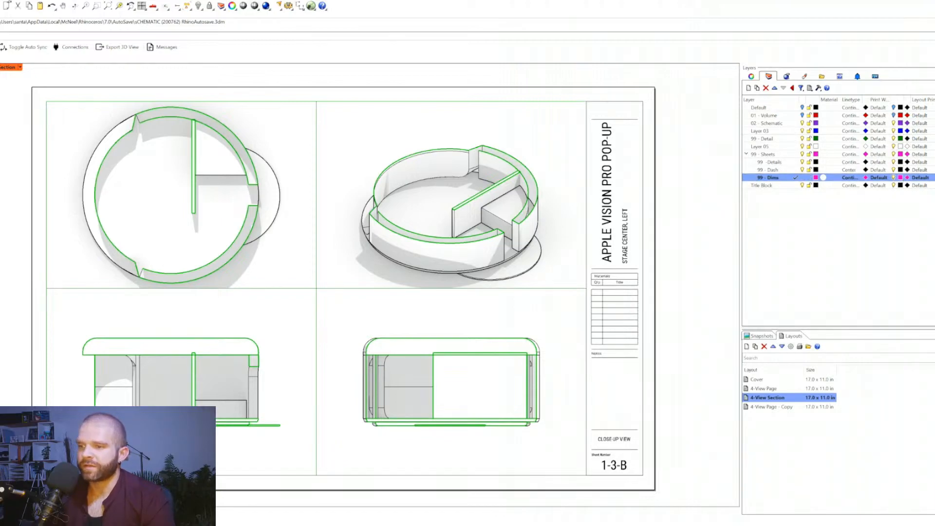
# - Add a horizontal dimension across the plan section's full width, including the round side platform, and place it below the plan
pyautogui.click(750, 76)
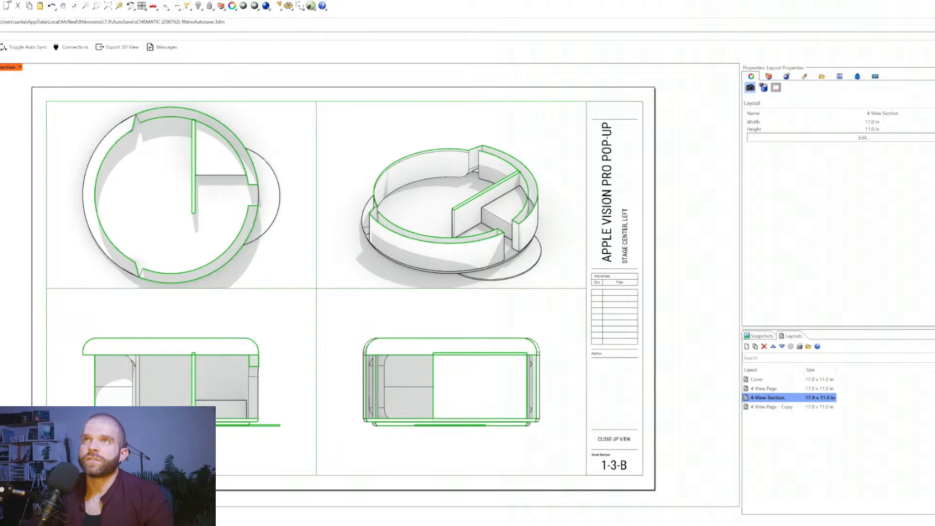
pyautogui.click(417, 2)
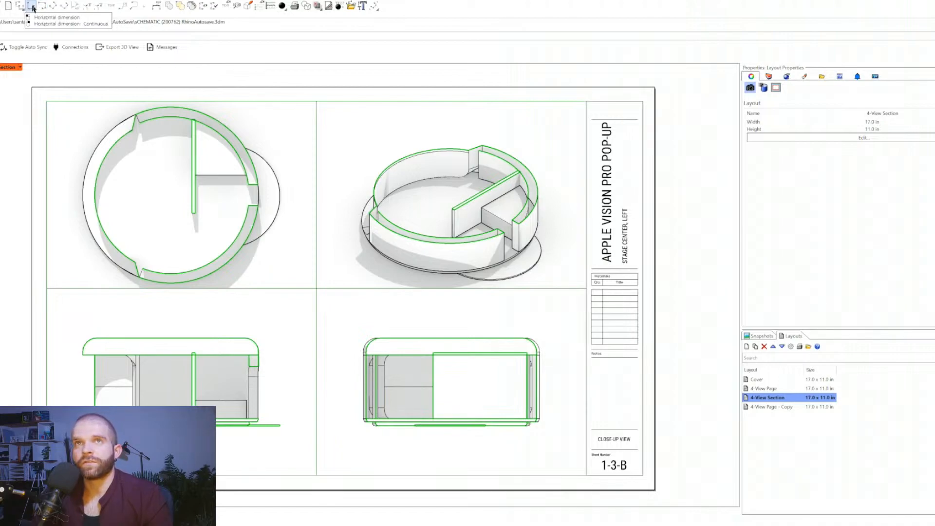
pyautogui.click(50, 7)
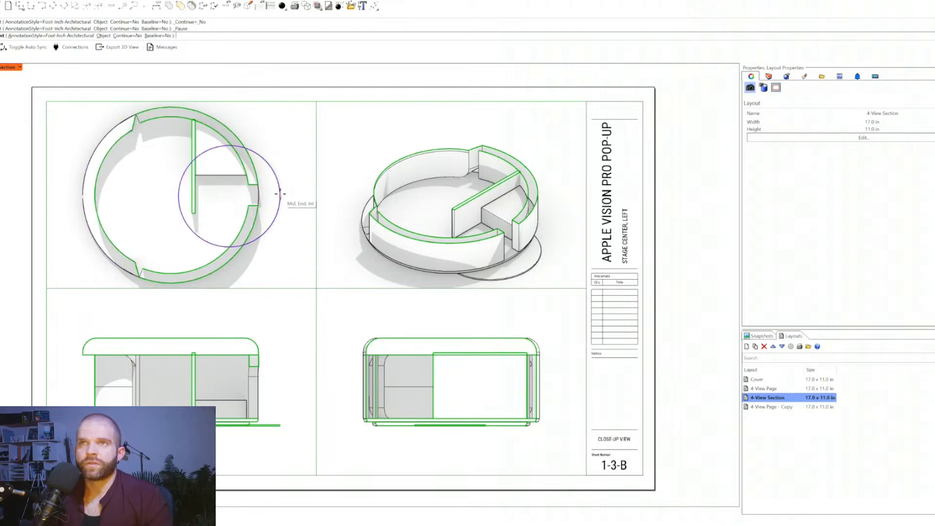
pyautogui.click(81, 196)
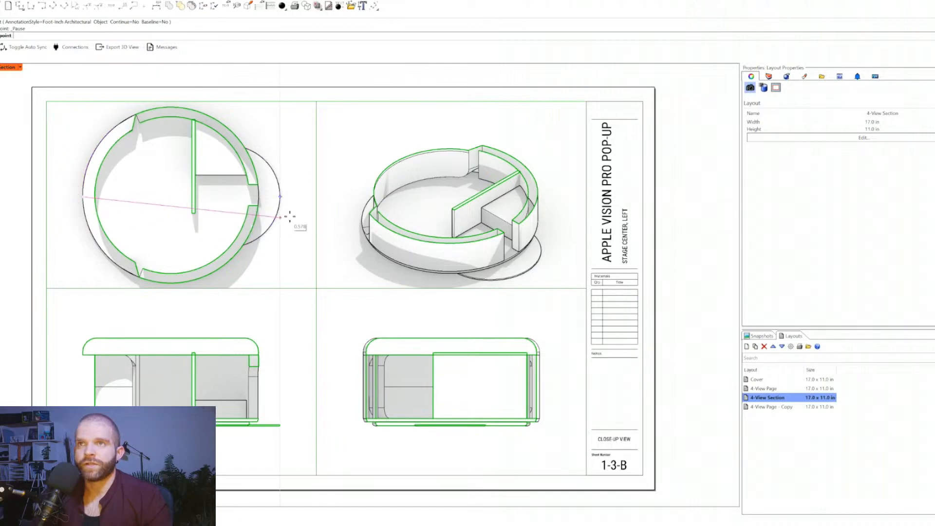
pyautogui.click(279, 197)
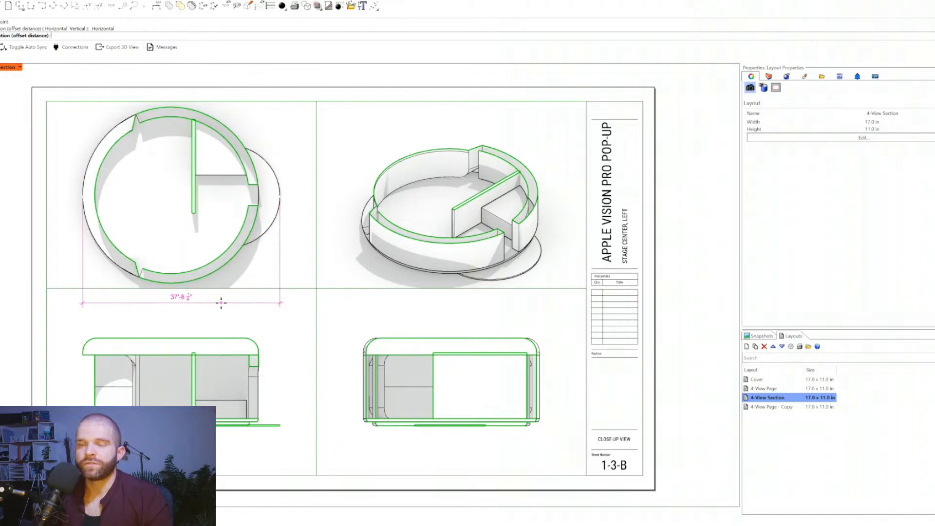
pyautogui.click(221, 302)
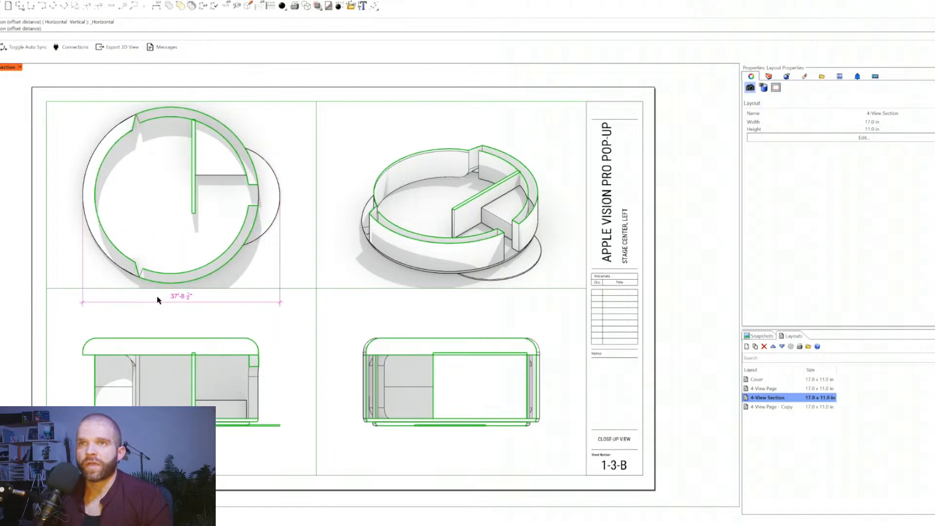
# - Select the plan's width dimension, open its annotation style settings and show the document's list of annotation styles
pyautogui.click(185, 299)
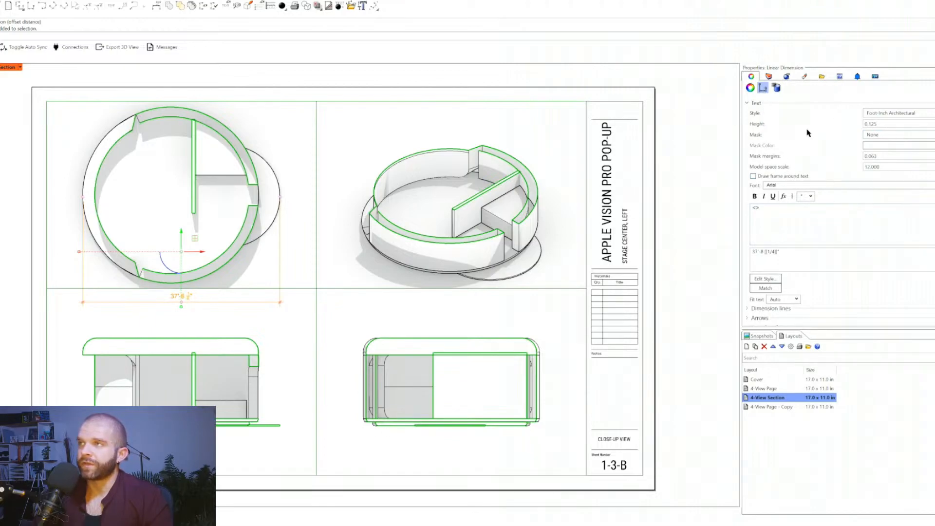
pyautogui.scroll(-1, 842, 238)
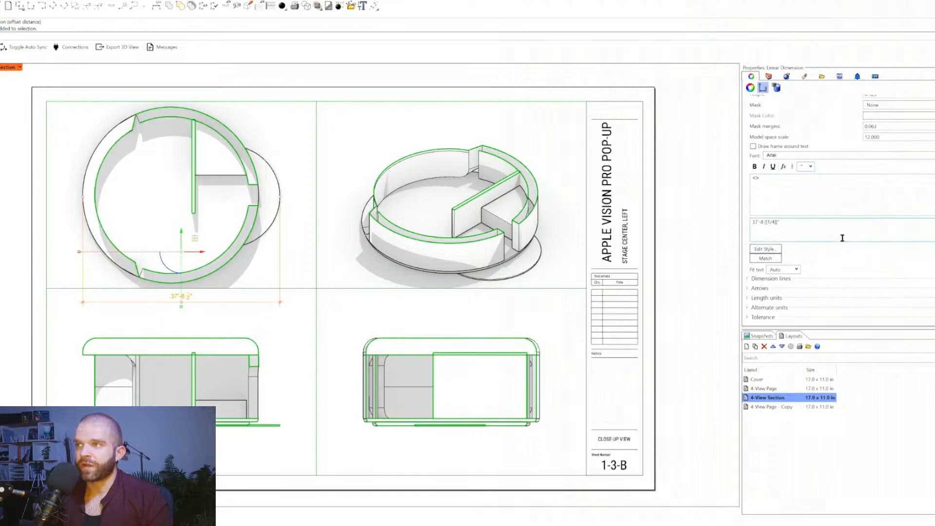
pyautogui.scroll(1, 844, 214)
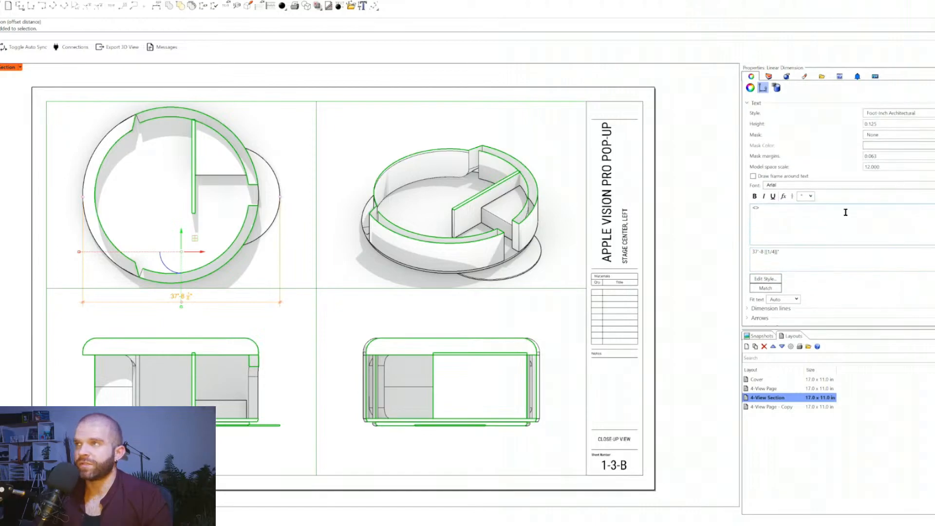
pyautogui.click(876, 114)
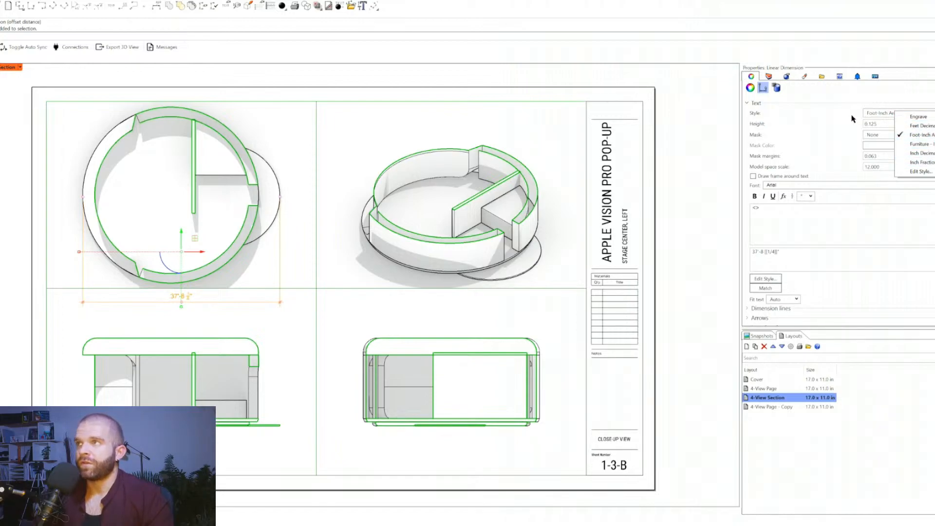
pyautogui.click(925, 172)
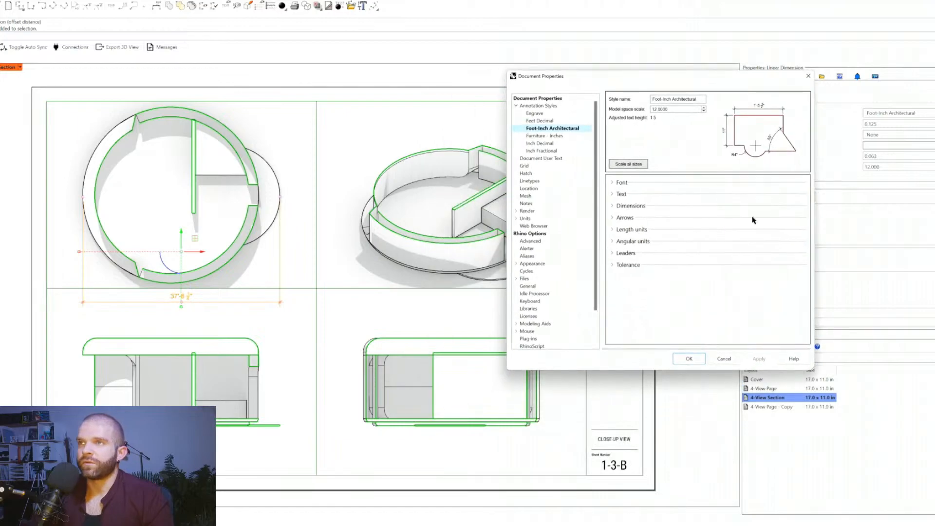
pyautogui.moveTo(811, 369); pyautogui.dragTo(874, 411)
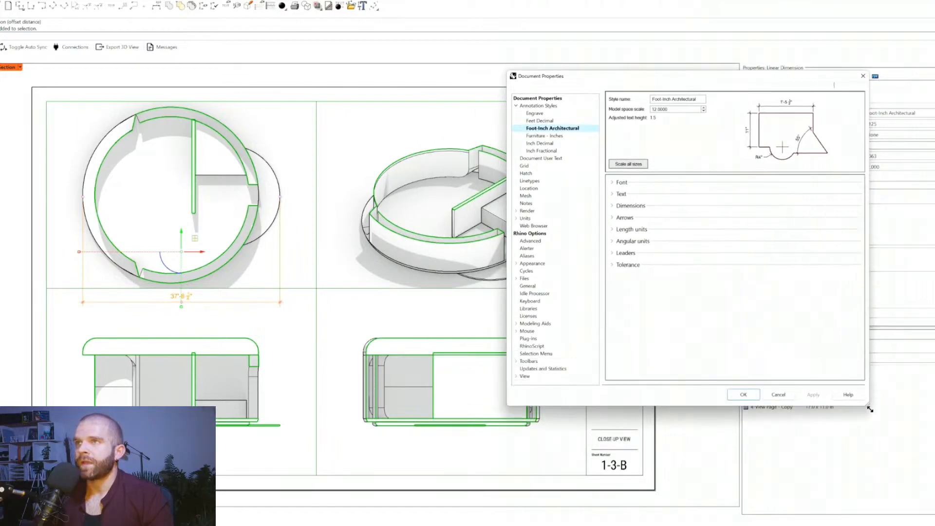
pyautogui.click(540, 105)
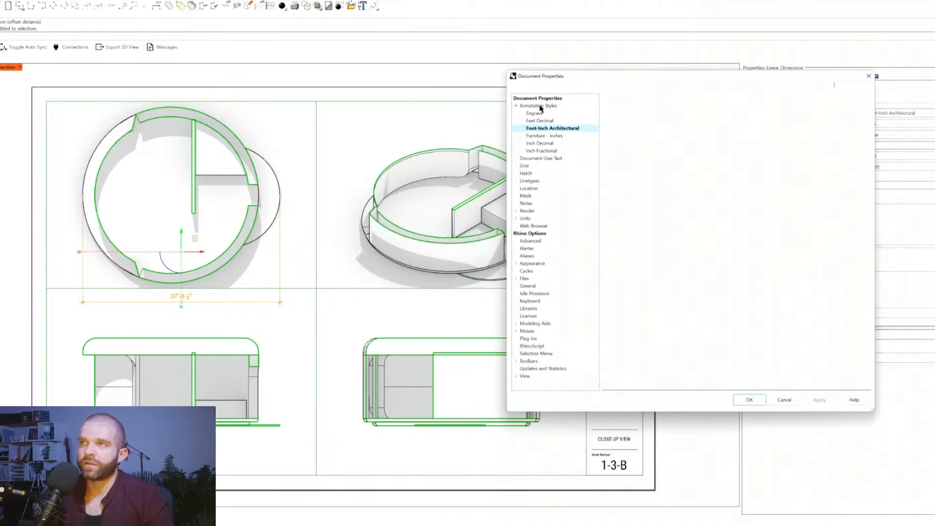
pyautogui.click(650, 117)
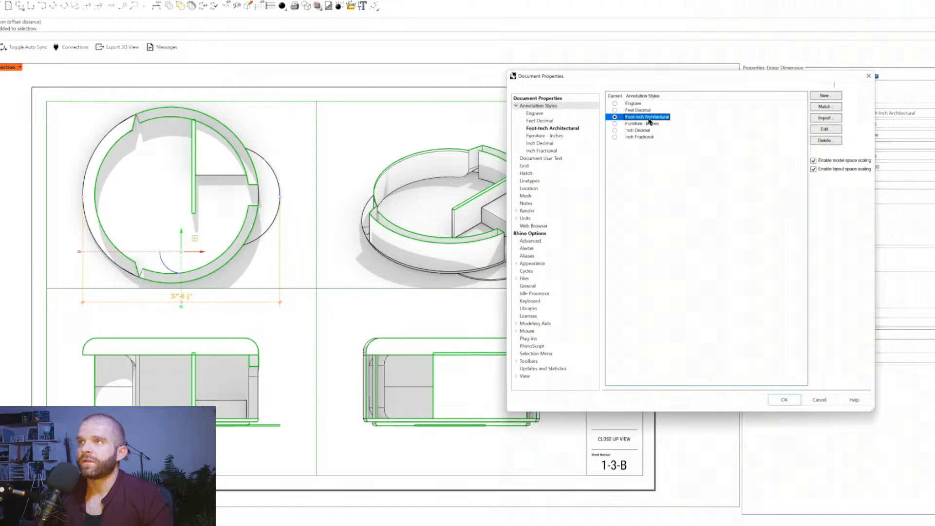
# - Create an annotation style named "Schematic Design" with settings copied from Foot-Inch Architectural and set it as the current style
pyautogui.click(824, 96)
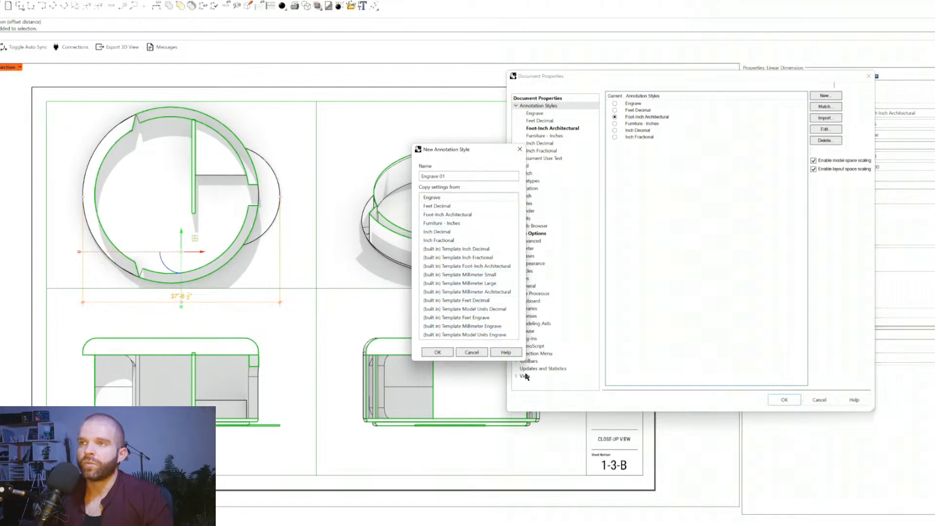
pyautogui.moveTo(522, 360)
pyautogui.mouseDown()
pyautogui.moveTo(582, 398)
pyautogui.moveTo(585, 428)
pyautogui.moveTo(565, 391)
pyautogui.mouseUp()
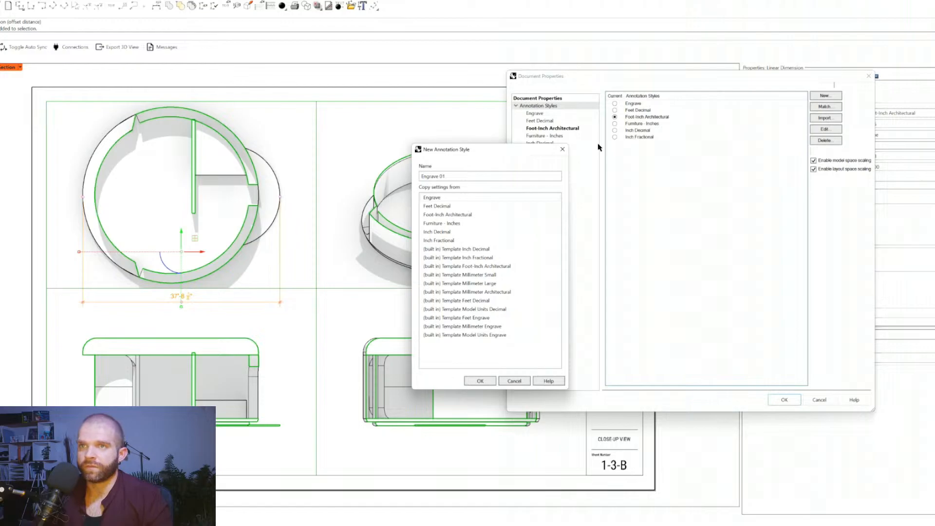
pyautogui.click(489, 215)
pyautogui.click(492, 176)
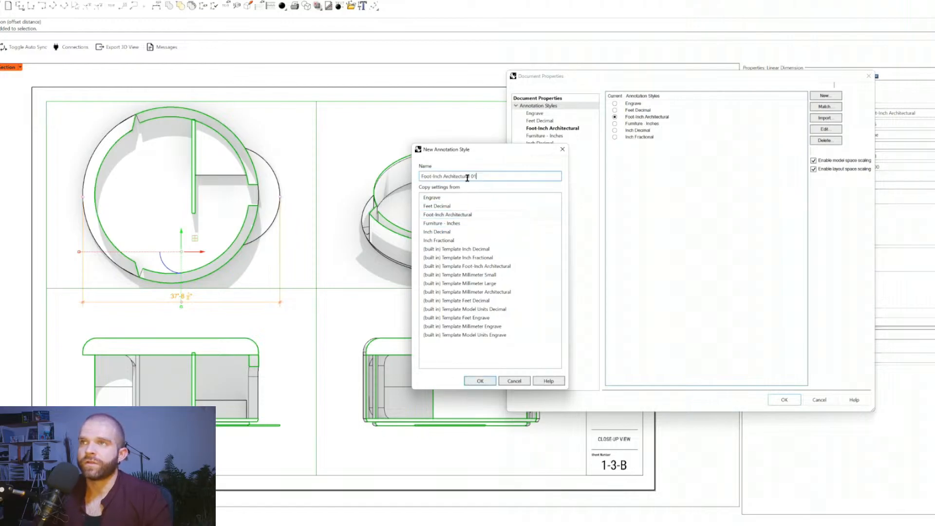
pyautogui.doubleClick(485, 174)
pyautogui.tripleClick(485, 175)
pyautogui.write('S')
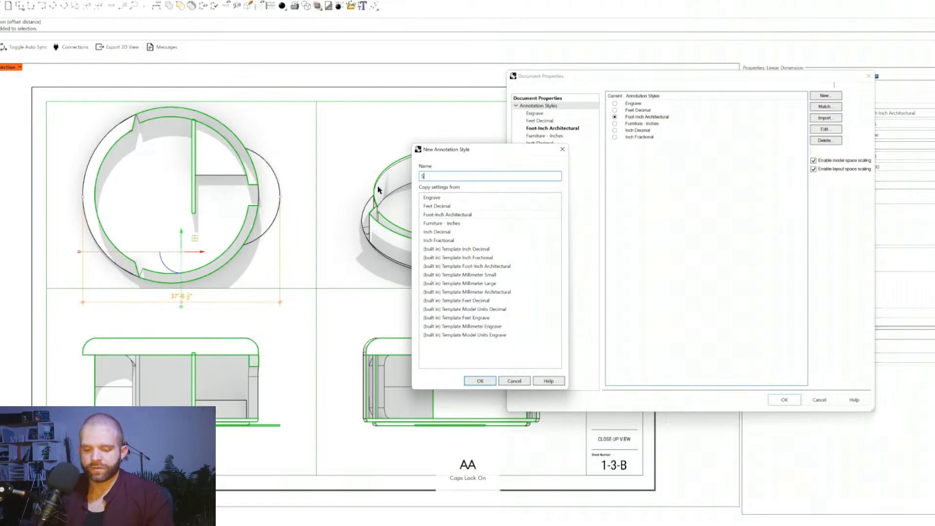
pyautogui.write('chematic Design')
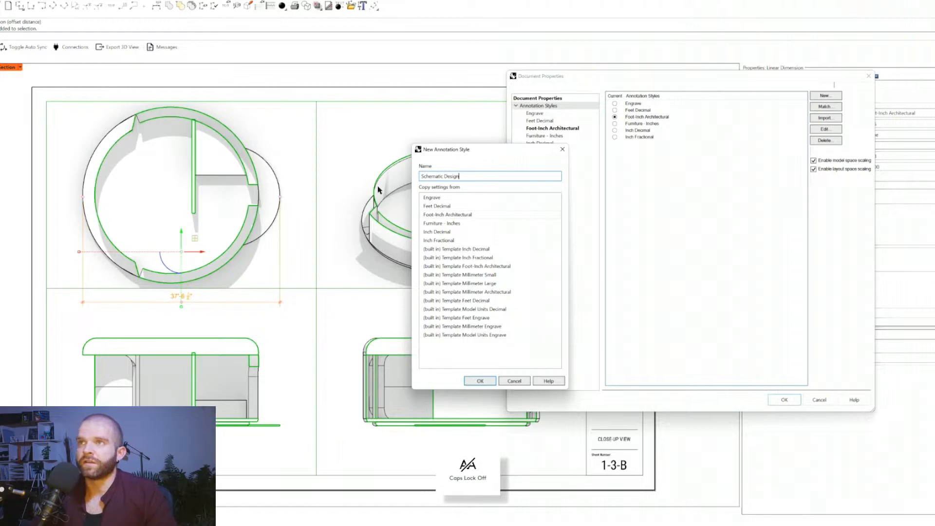
pyautogui.click(481, 382)
pyautogui.click(641, 144)
pyautogui.click(613, 144)
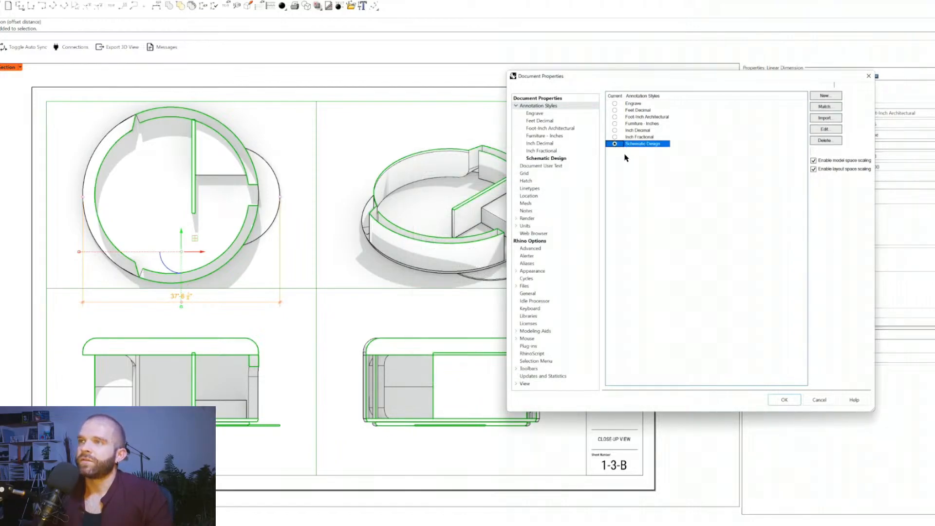
# - Close the annotation style settings and assign the Schematic Design style to the plan's width dimension
pyautogui.click(565, 159)
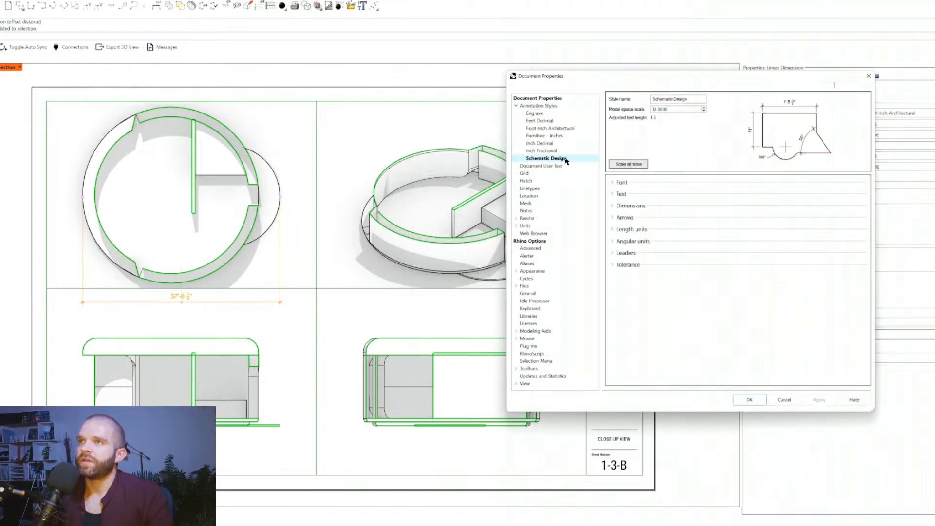
pyautogui.click(758, 401)
pyautogui.click(890, 113)
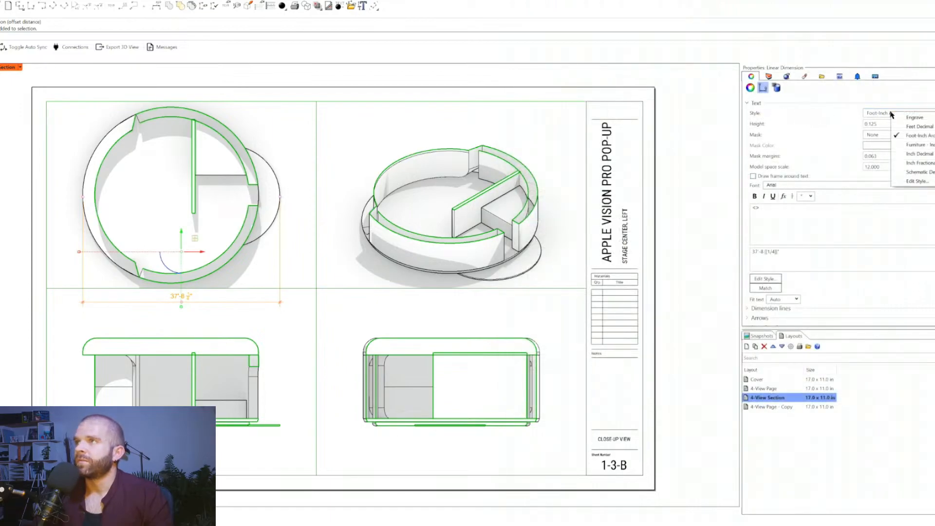
pyautogui.click(919, 172)
# - Set the Schematic Design style's model space scale to 1, show its font settings and apply the change
pyautogui.click(914, 114)
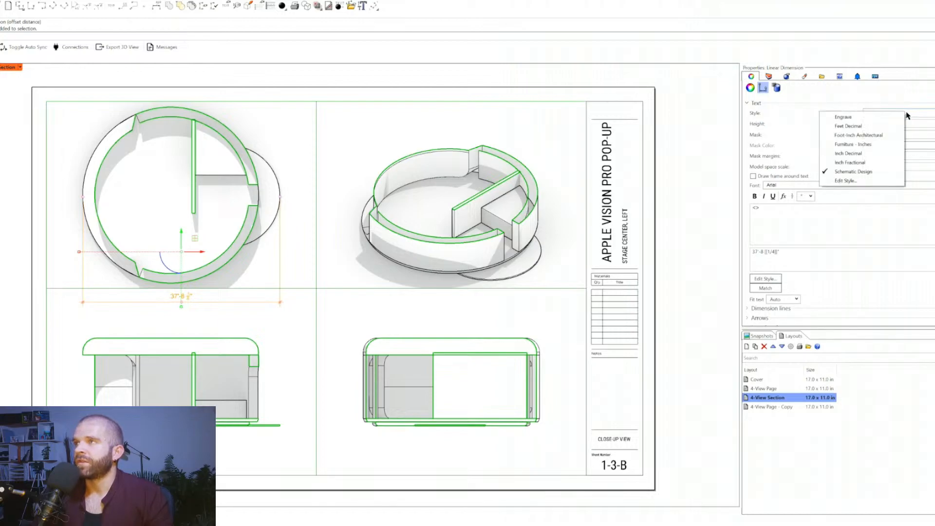
pyautogui.click(851, 181)
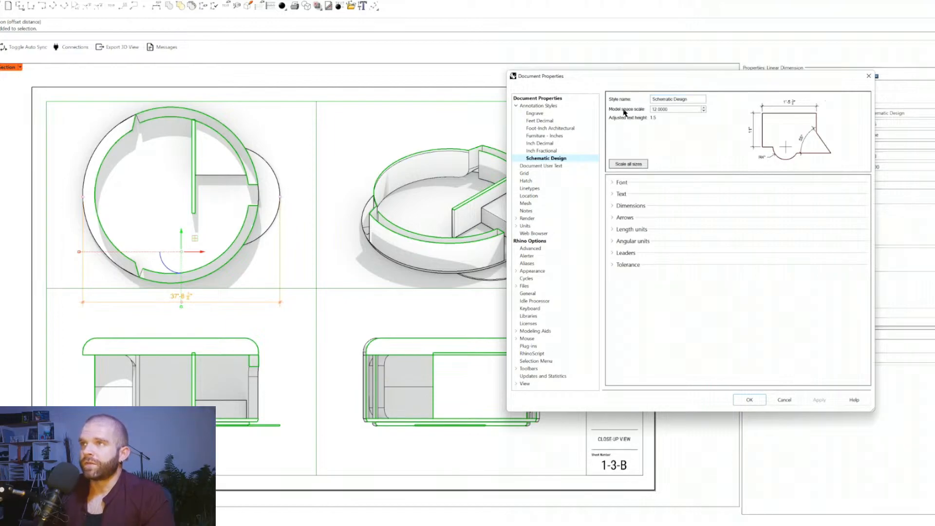
pyautogui.doubleClick(668, 109)
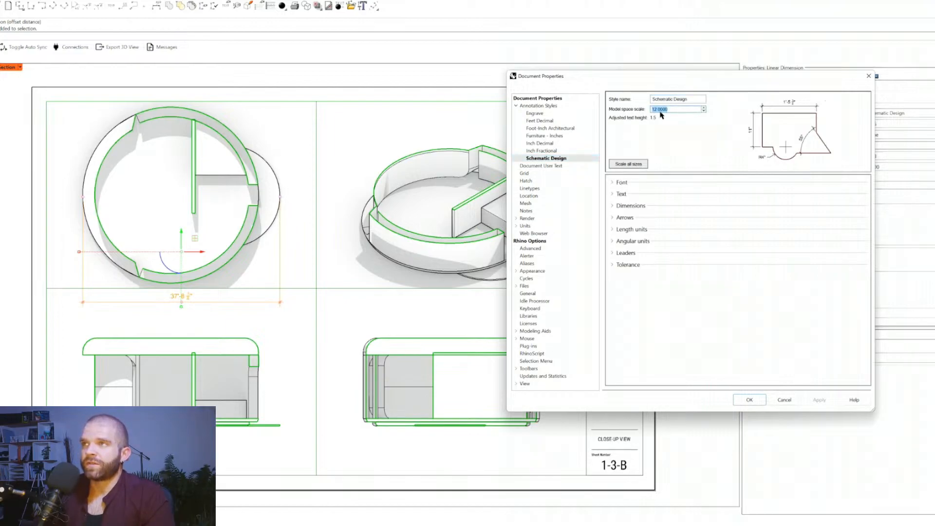
pyautogui.write('1')
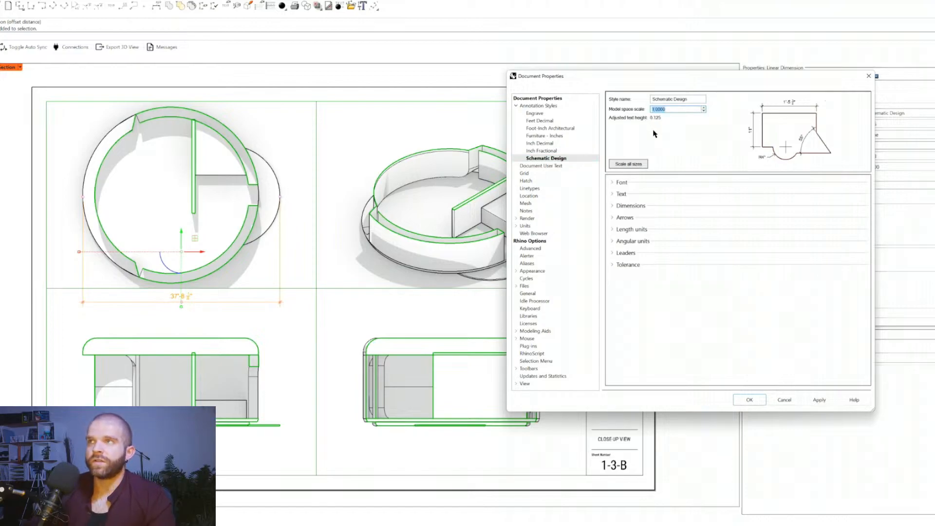
pyautogui.click(625, 184)
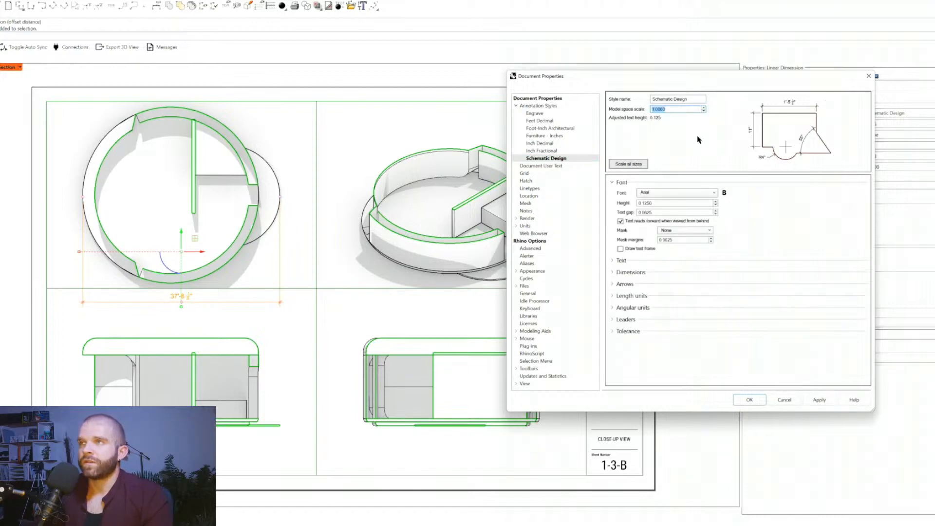
pyautogui.click(820, 400)
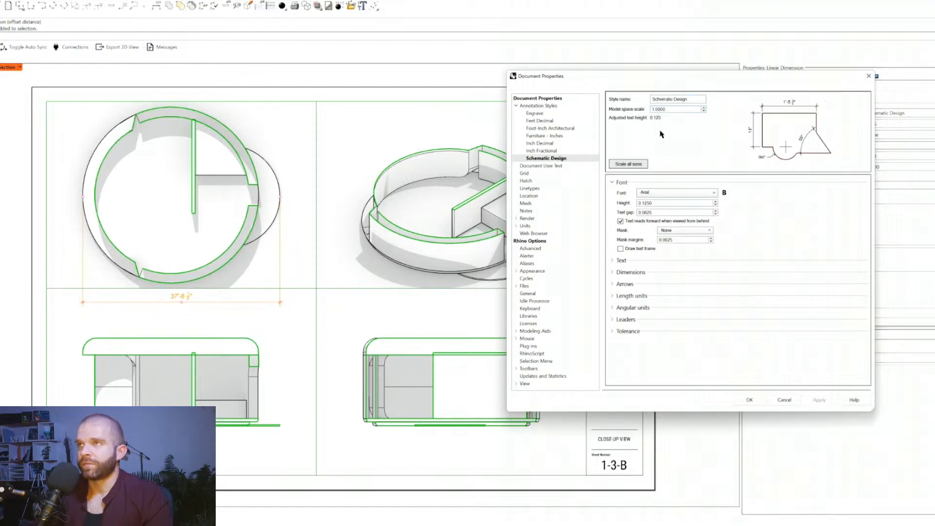
# - Set the Schematic Design style's font to Montserrat
pyautogui.click(644, 193)
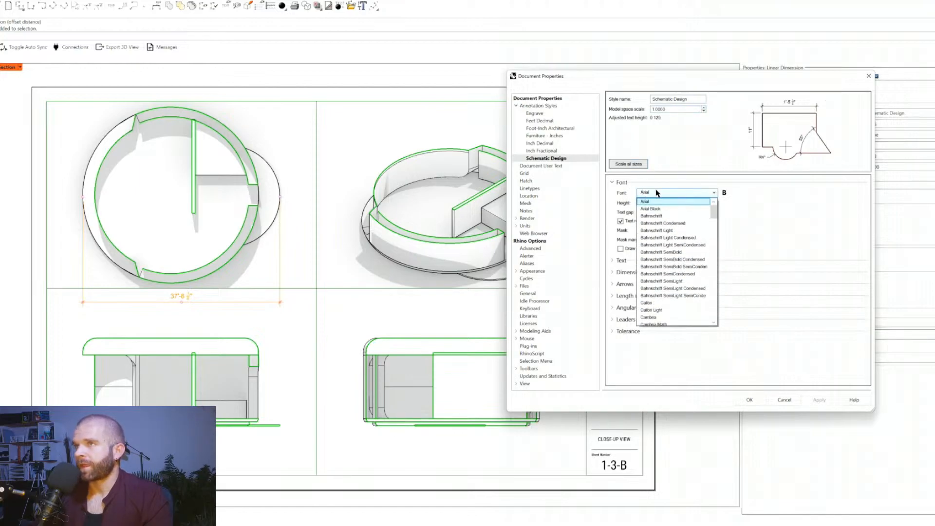
pyautogui.scroll(-5, 680, 261)
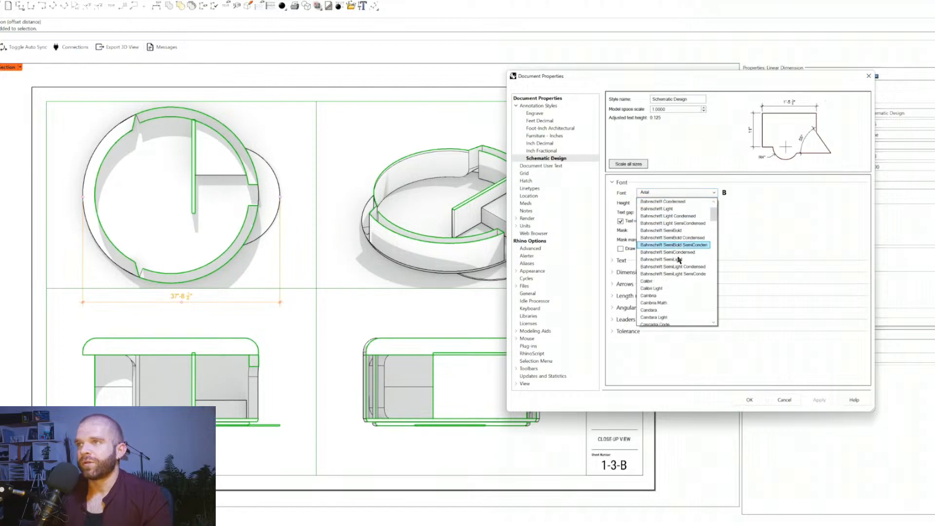
pyautogui.scroll(-15, 680, 265)
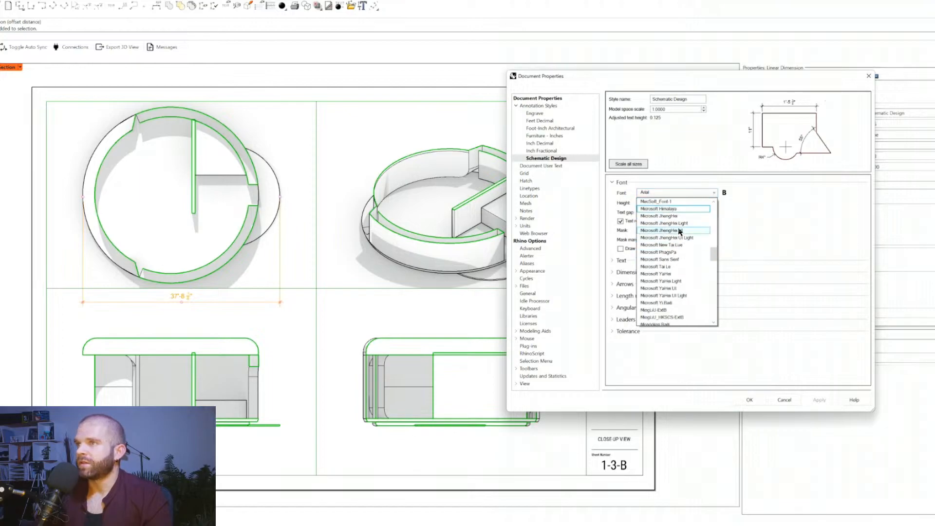
pyautogui.click(665, 303)
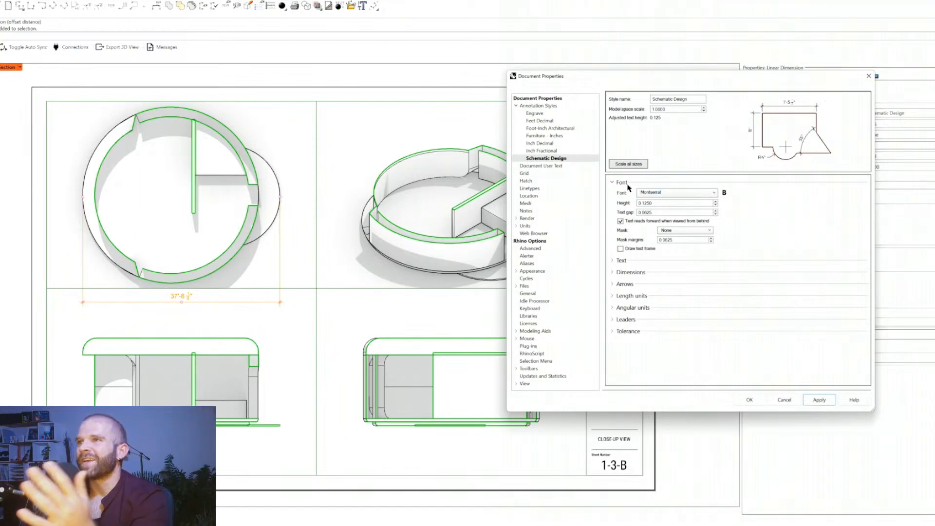
# - Set the style's text height to 0.25 and apply it to the plan dimension
pyautogui.click(664, 203)
pyautogui.click(675, 203)
pyautogui.moveTo(644, 203); pyautogui.dragTo(674, 204)
pyautogui.press('BackSpace')
pyautogui.write('25')
pyautogui.press('Return')
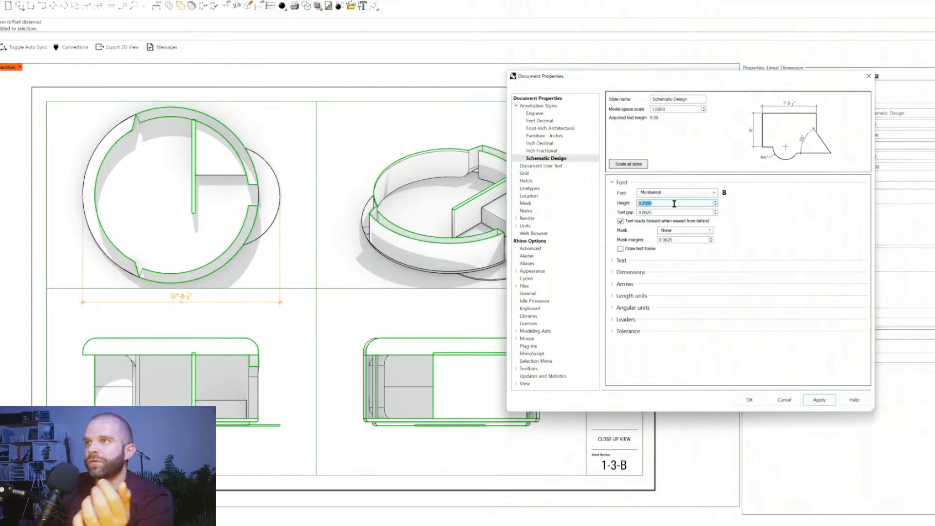
pyautogui.click(822, 400)
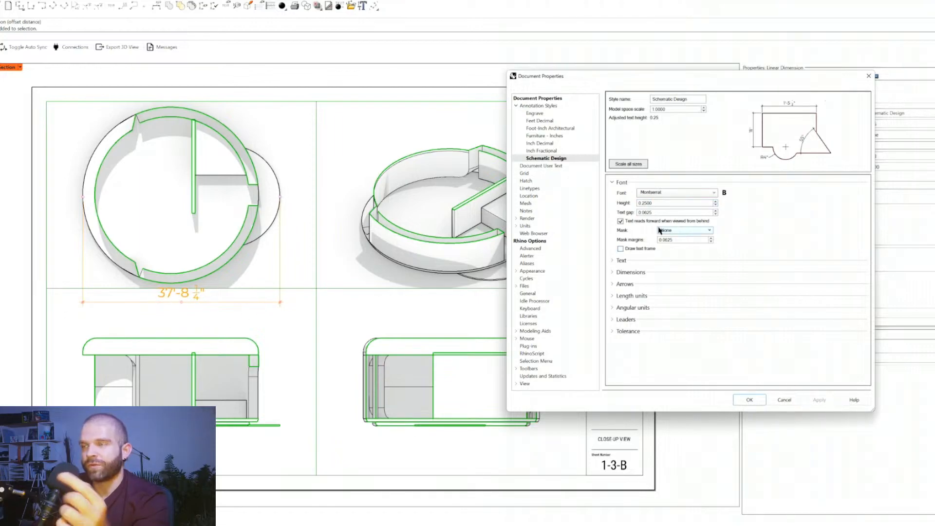
# - Set the style's text height to 0.125 and turn off text reading forward when viewed from behind
pyautogui.moveTo(661, 203); pyautogui.dragTo(642, 203)
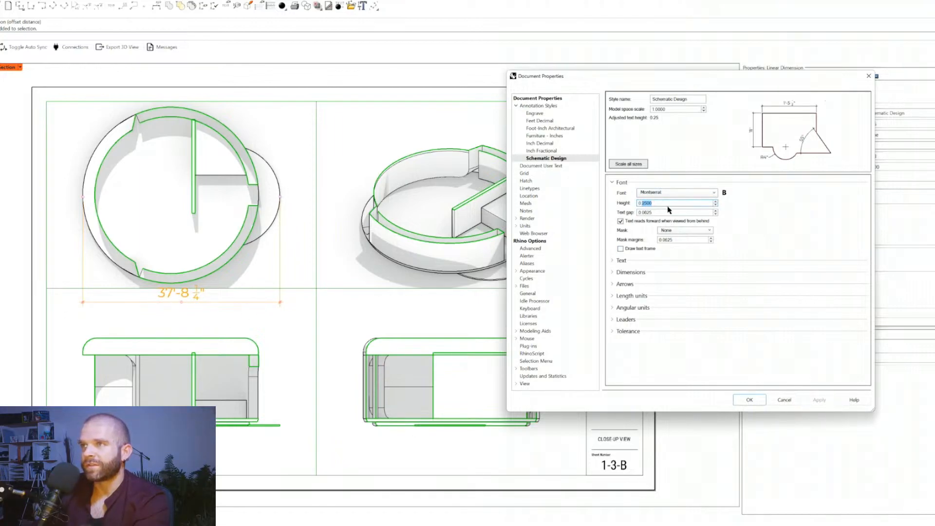
pyautogui.write('125')
pyautogui.click(674, 220)
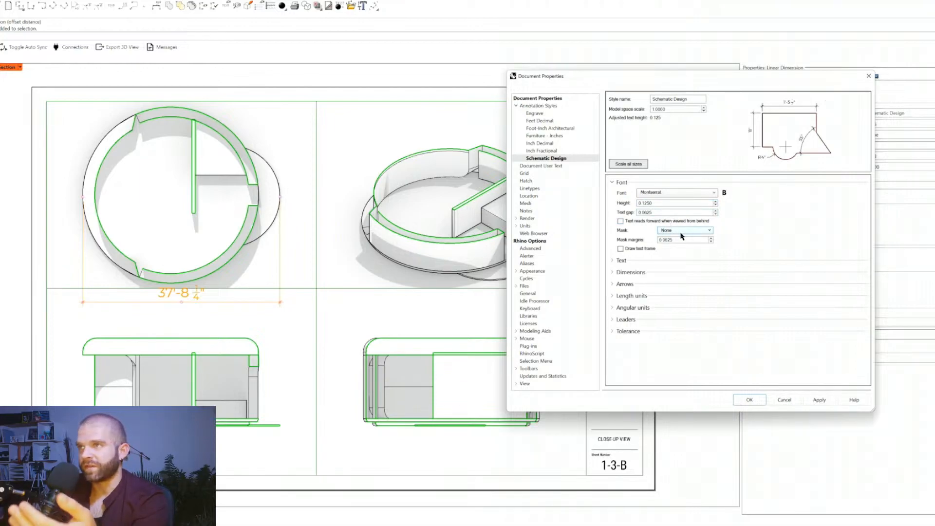
# - Give the style's text a Solid Color mask and apply the font changes
pyautogui.click(683, 233)
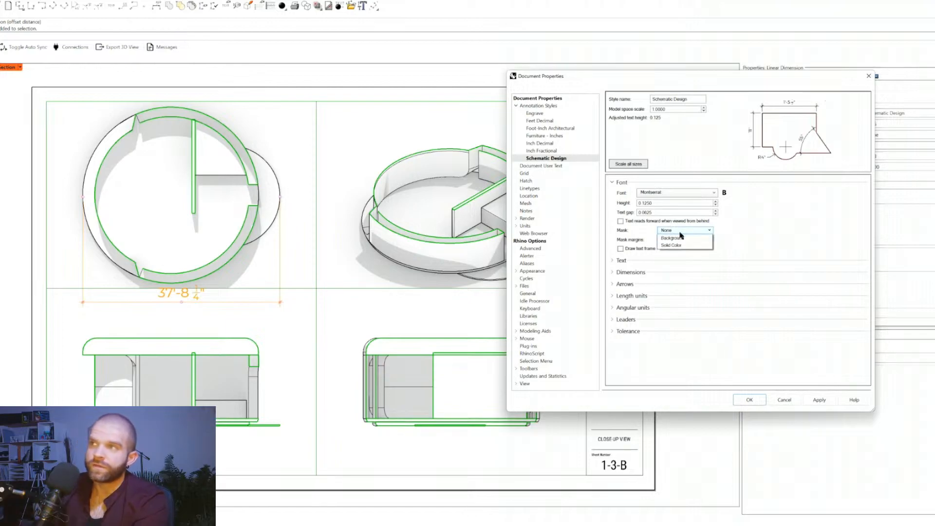
pyautogui.click(672, 253)
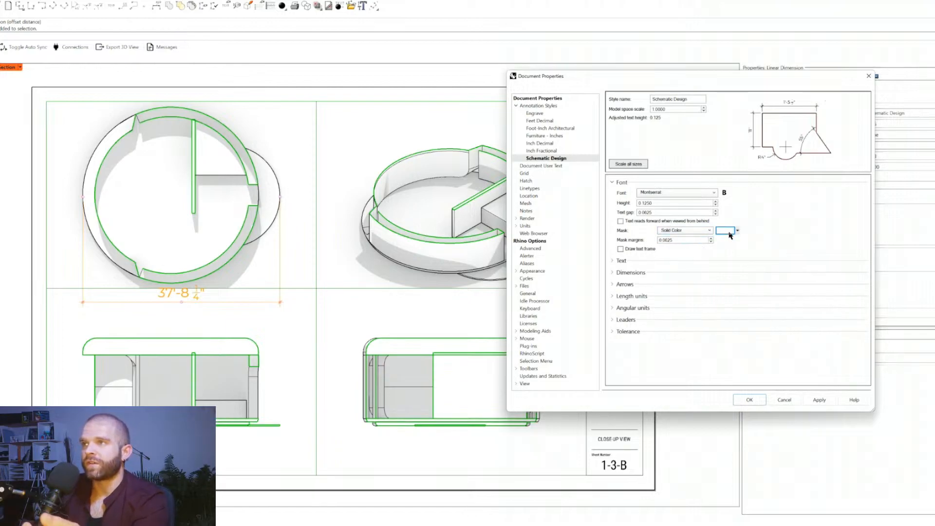
pyautogui.click(820, 400)
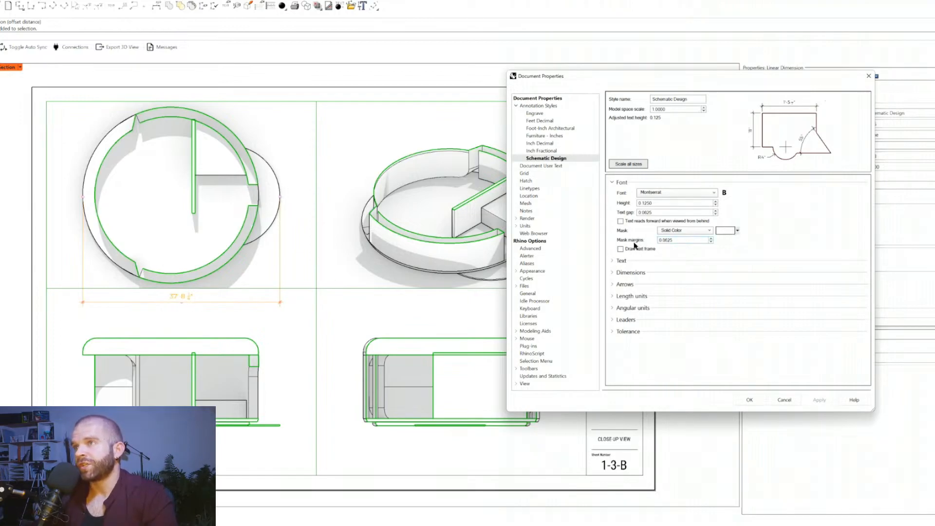
# - Set the style's mask margins to 0.030, expand the text settings, then apply the changes and close the settings
pyautogui.doubleClick(667, 241)
pyautogui.moveTo(665, 240); pyautogui.dragTo(680, 241)
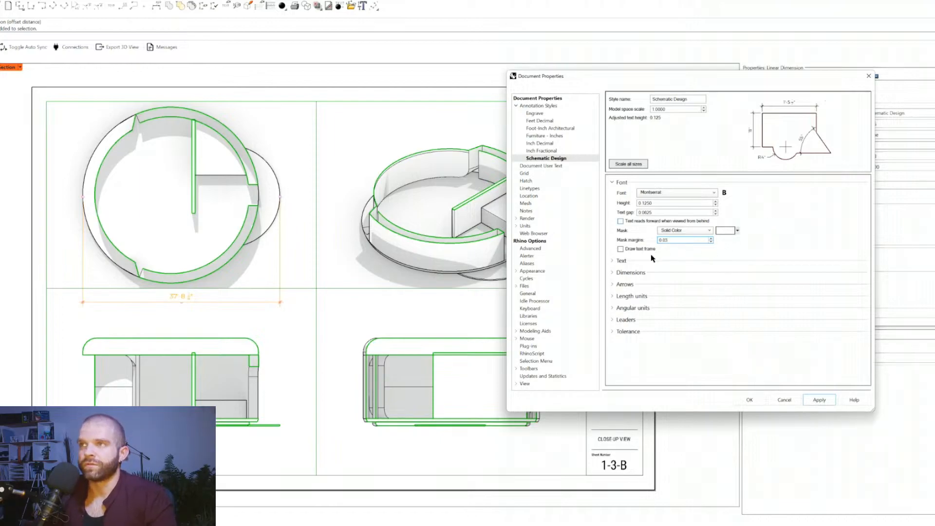
pyautogui.click(625, 262)
pyautogui.click(662, 213)
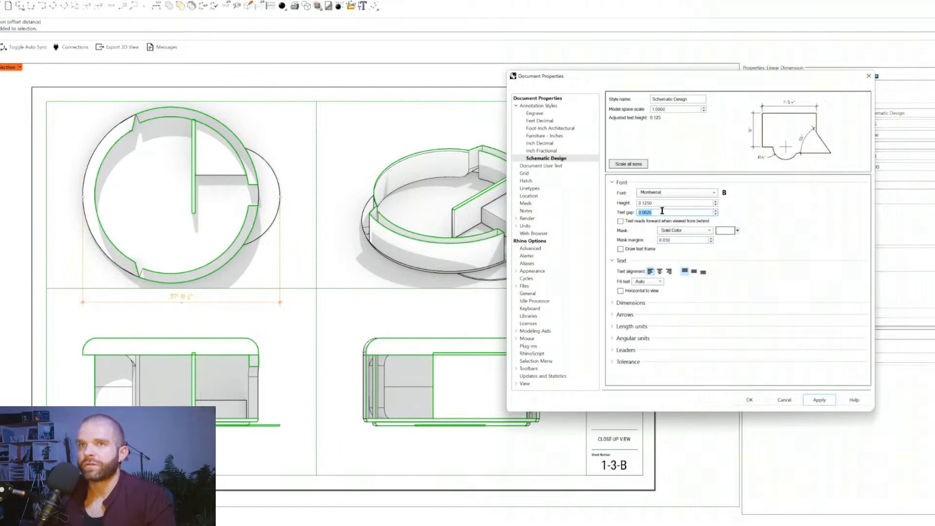
pyautogui.click(818, 400)
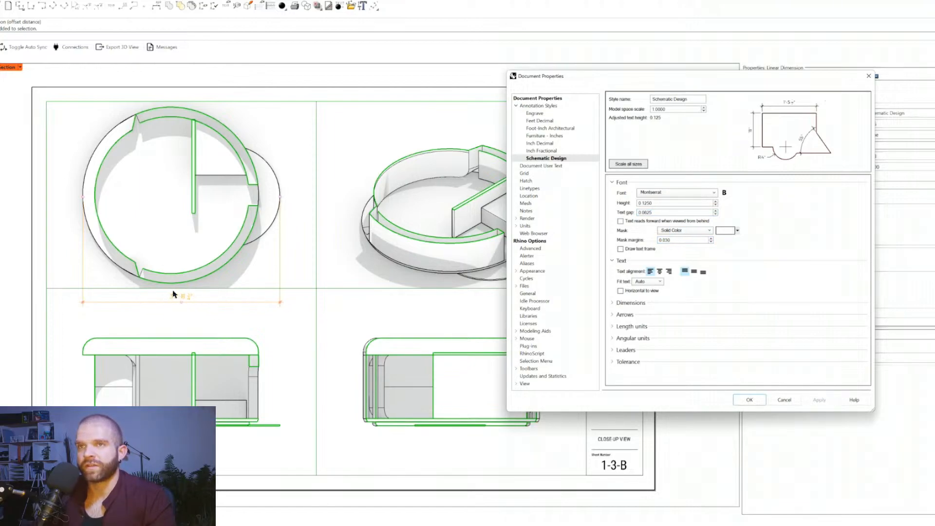
pyautogui.click(746, 401)
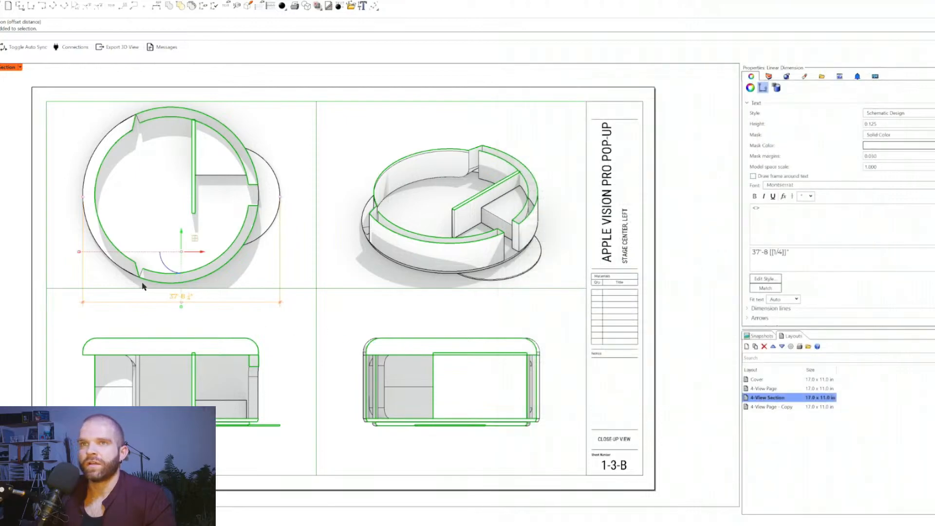
# - Examine the plan's width dimension up close alongside the Schematic Design style settings
pyautogui.scroll(6, 144, 288)
pyautogui.scroll(2, 325, 323)
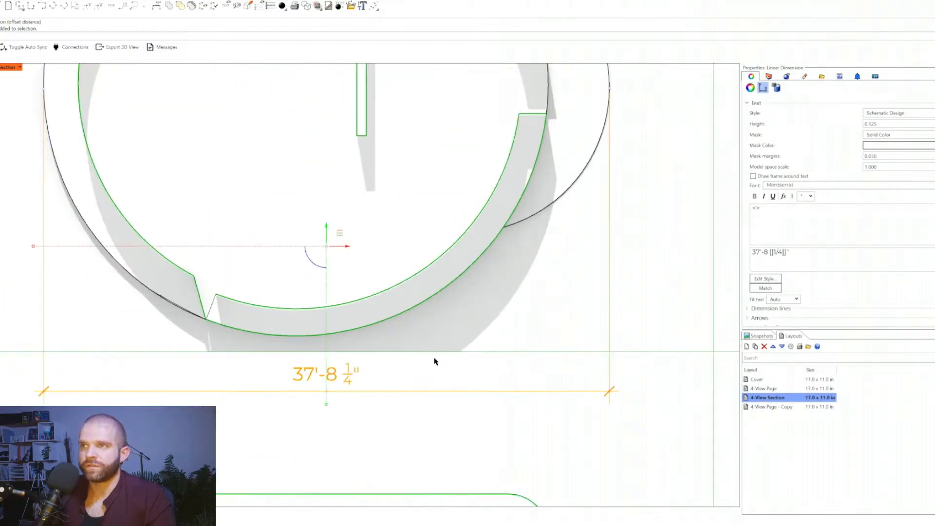
pyautogui.click(764, 280)
pyautogui.moveTo(598, 81); pyautogui.dragTo(697, 78)
pyautogui.moveTo(607, 234); pyautogui.dragTo(642, 234)
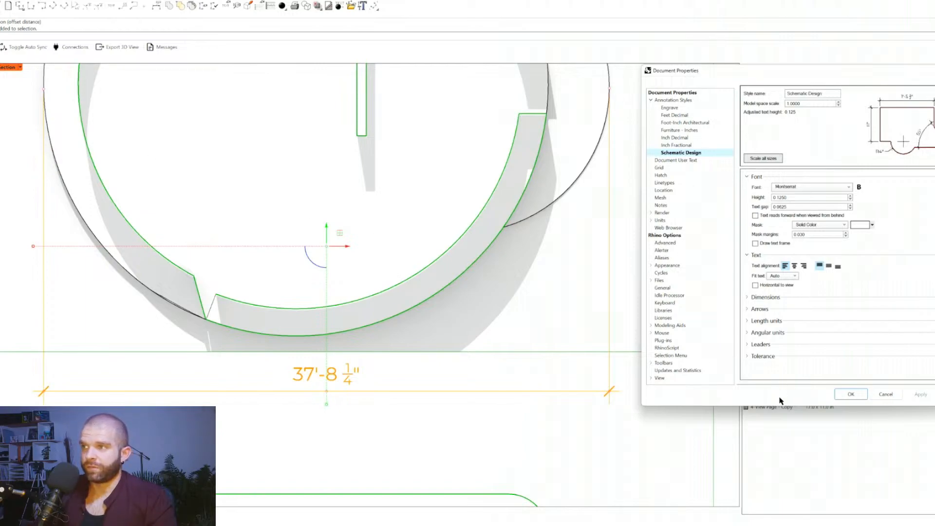
pyautogui.click(848, 395)
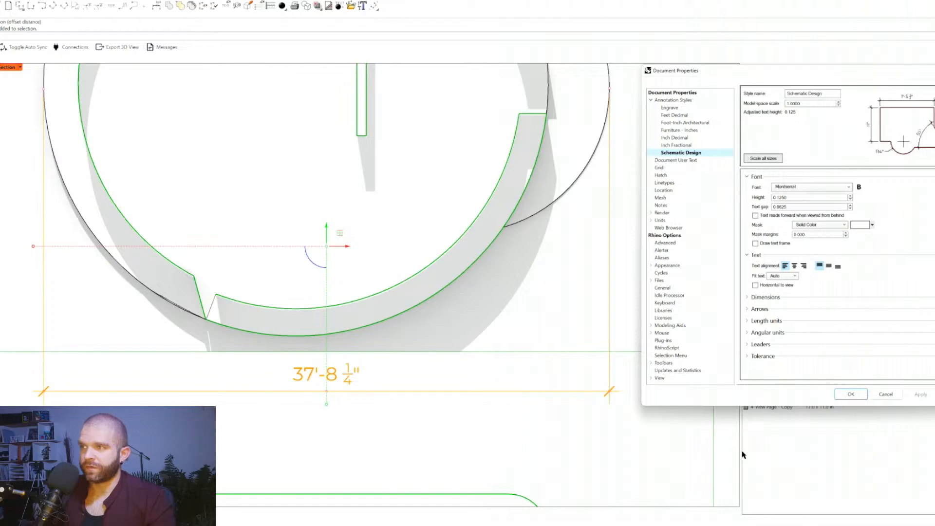
# - Edit the width dimension's Schematic Design style to center its text horizontally and vertically and enable Horizontal to view for text
pyautogui.click(336, 377)
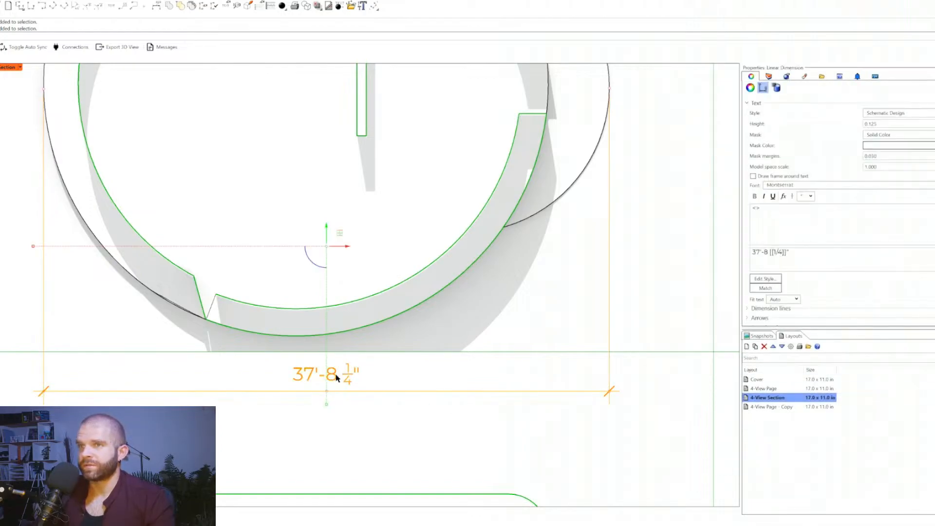
pyautogui.click(765, 279)
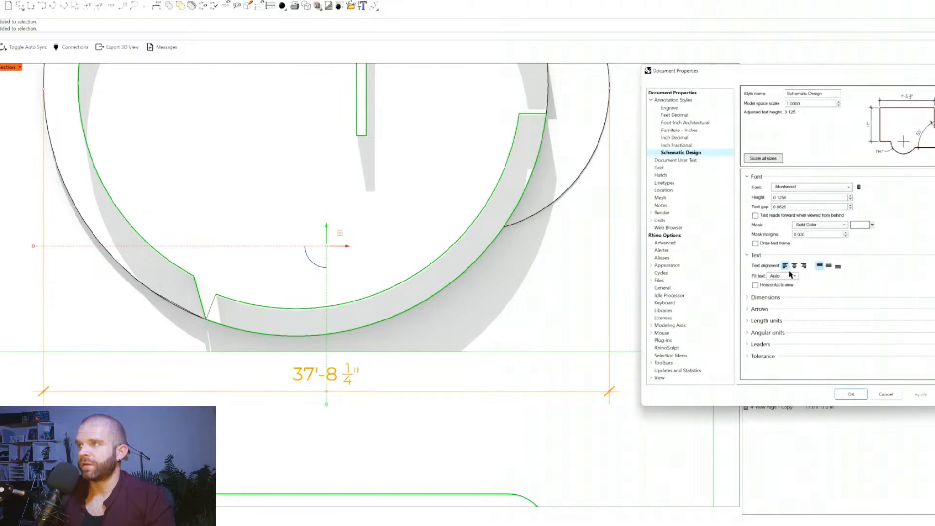
pyautogui.click(828, 266)
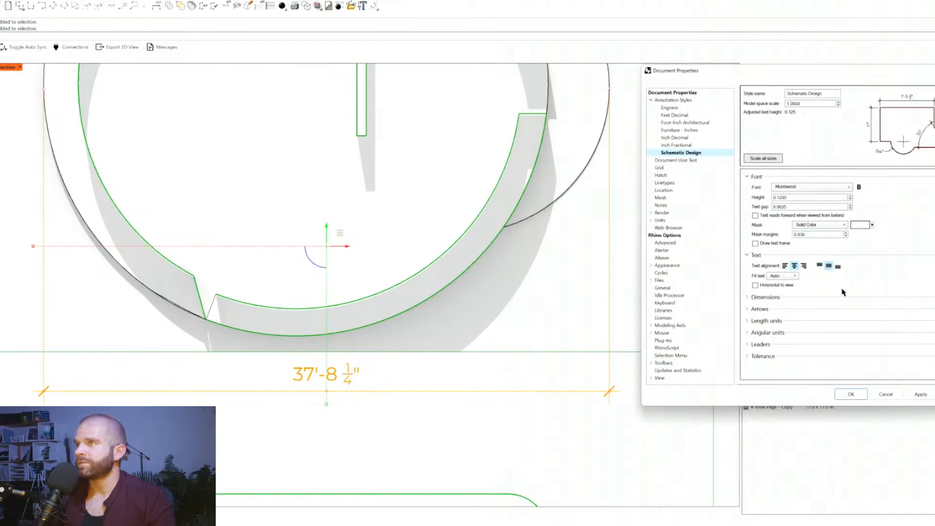
pyautogui.click(769, 277)
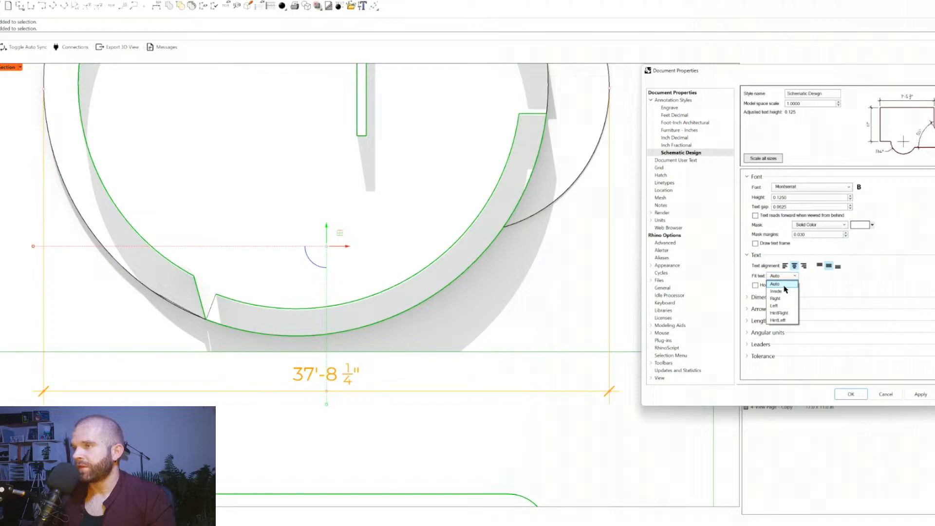
pyautogui.click(781, 286)
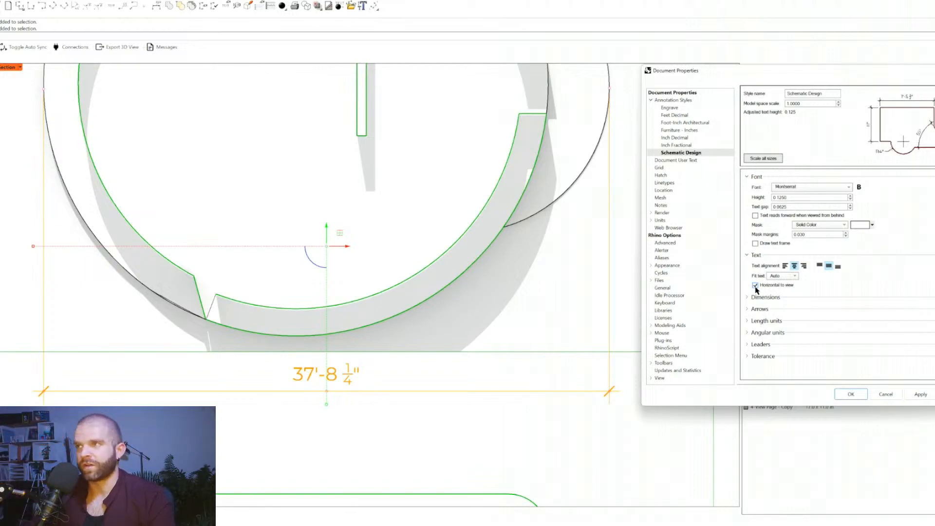
# - Set the style's dimension line extension to 0.2 in its dimension settings
pyautogui.click(757, 298)
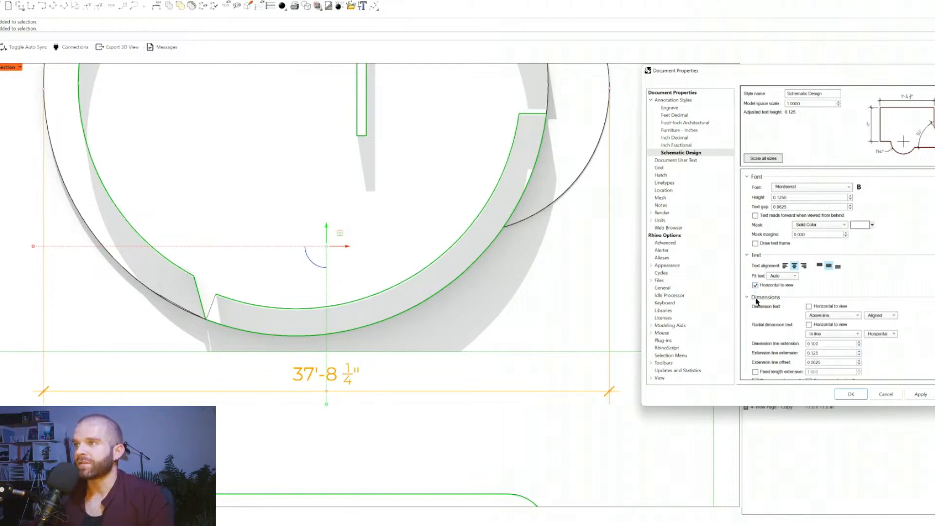
pyautogui.scroll(-2, 927, 232)
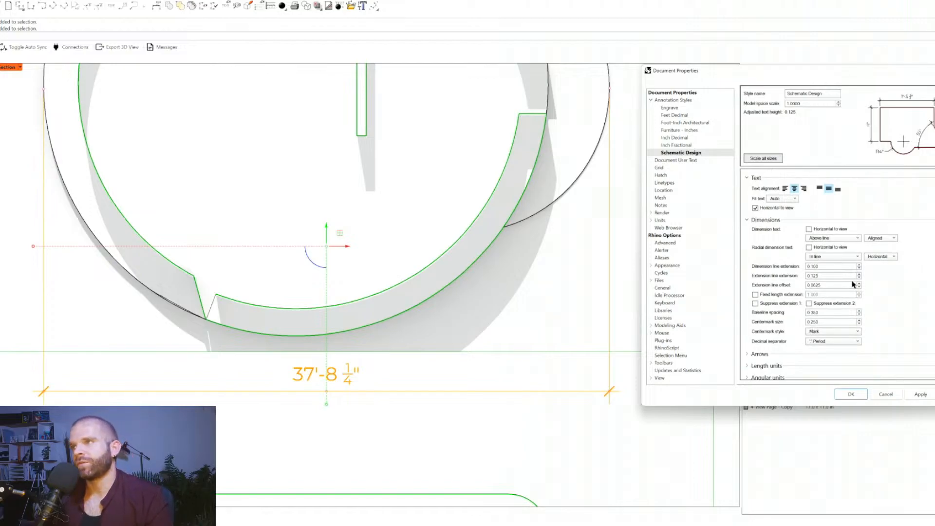
pyautogui.doubleClick(817, 267)
pyautogui.moveTo(820, 266); pyautogui.dragTo(813, 266)
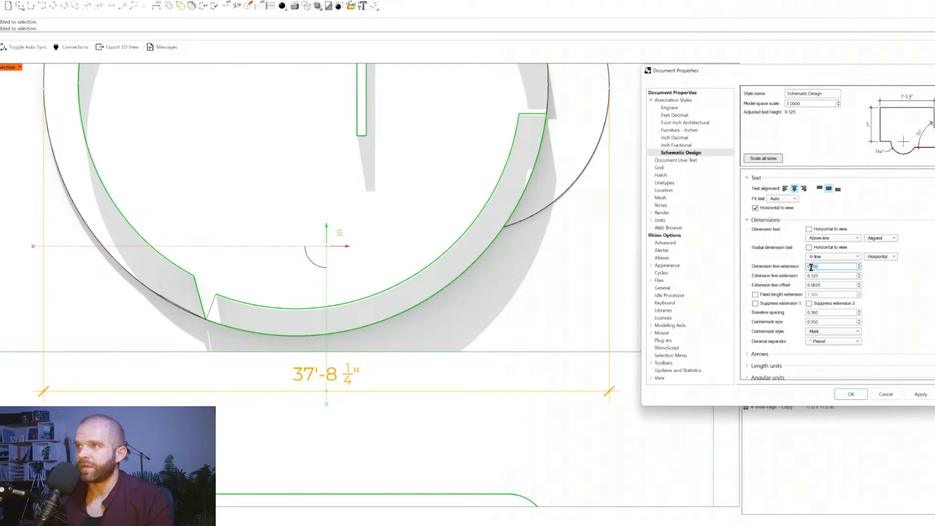
pyautogui.moveTo(812, 267); pyautogui.dragTo(824, 267)
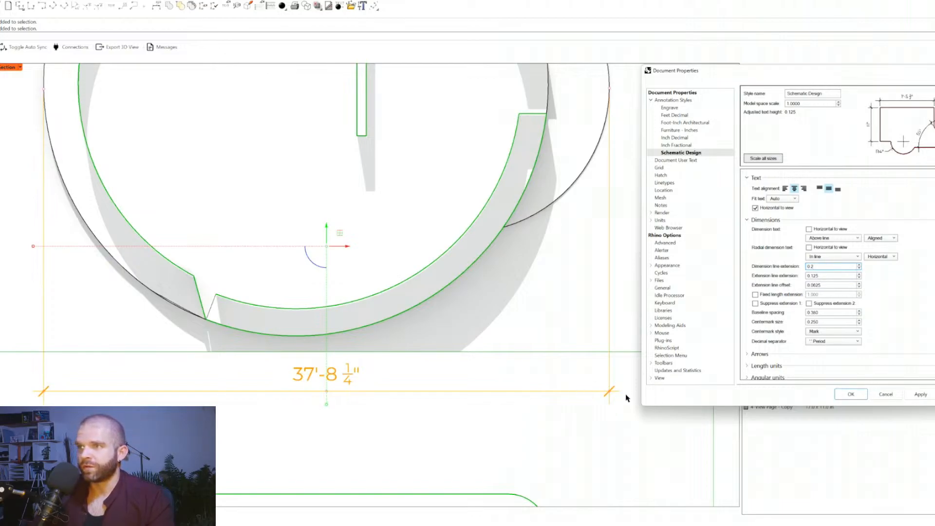
# - Apply the dimension line extension, then set the style's extension line extension to 0.2 and apply it
pyautogui.click(910, 396)
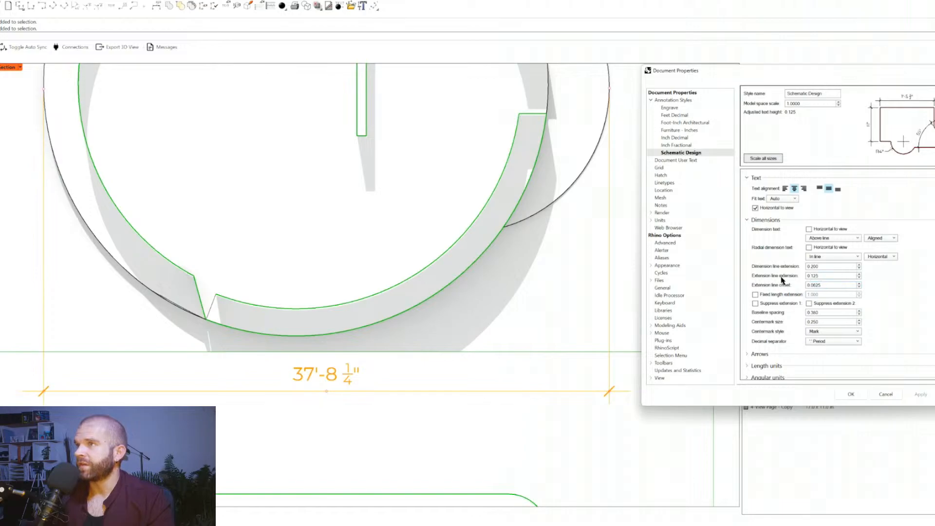
pyautogui.moveTo(811, 275); pyautogui.dragTo(843, 275)
pyautogui.write('2')
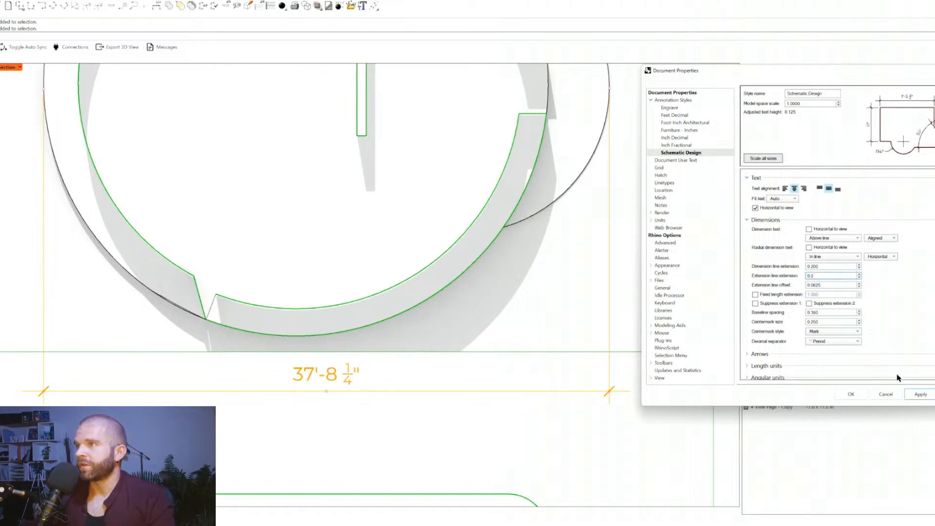
pyautogui.click(920, 394)
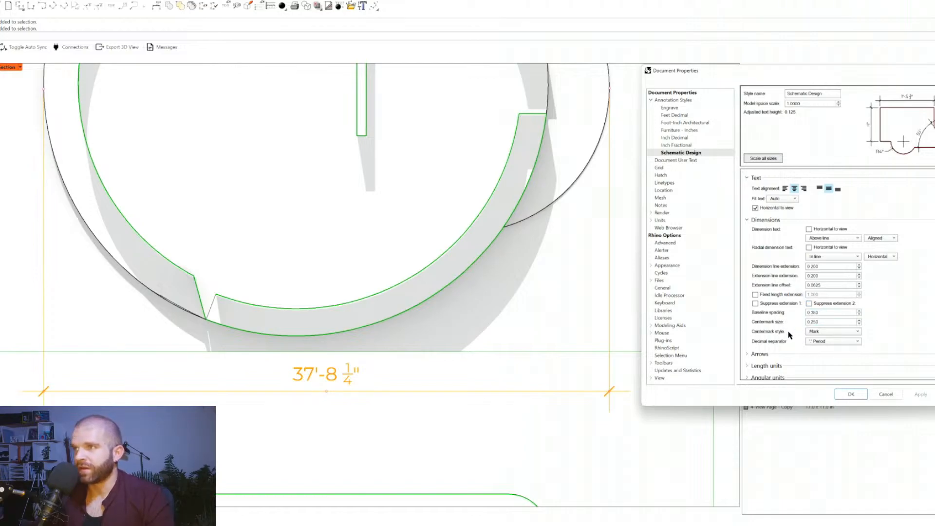
# - Collapse the style's text and dimension settings, expand its arrow settings, and choose Tick for Arrowhead 1
pyautogui.scroll(-1, 789, 335)
pyautogui.scroll(-1, 789, 335)
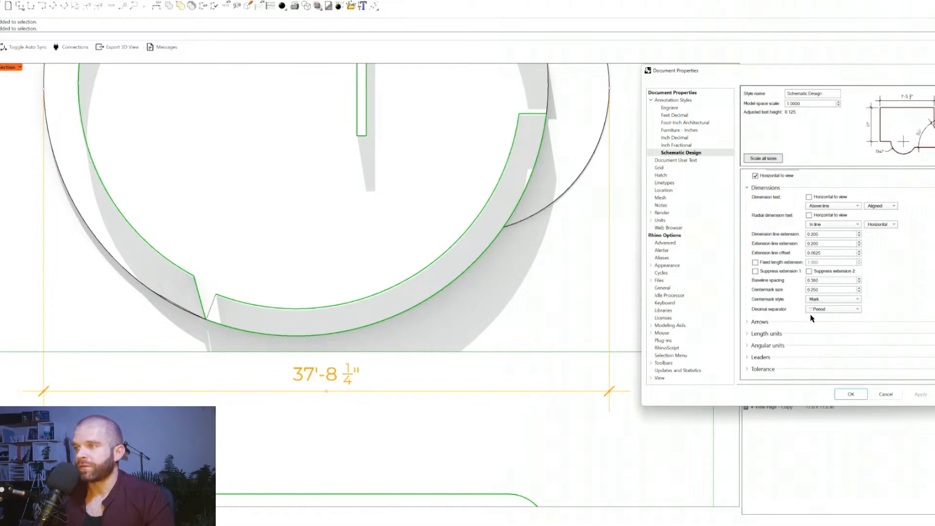
pyautogui.scroll(1, 769, 219)
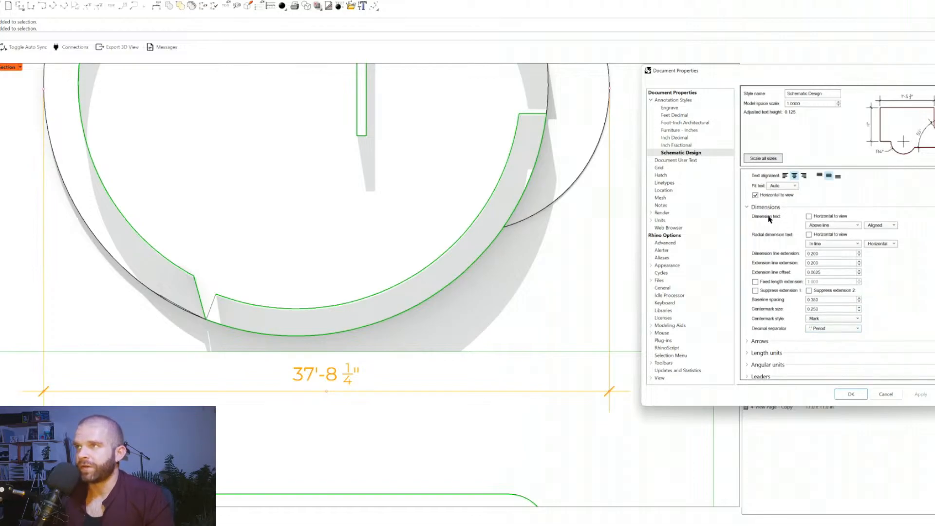
pyautogui.click(767, 209)
pyautogui.click(755, 179)
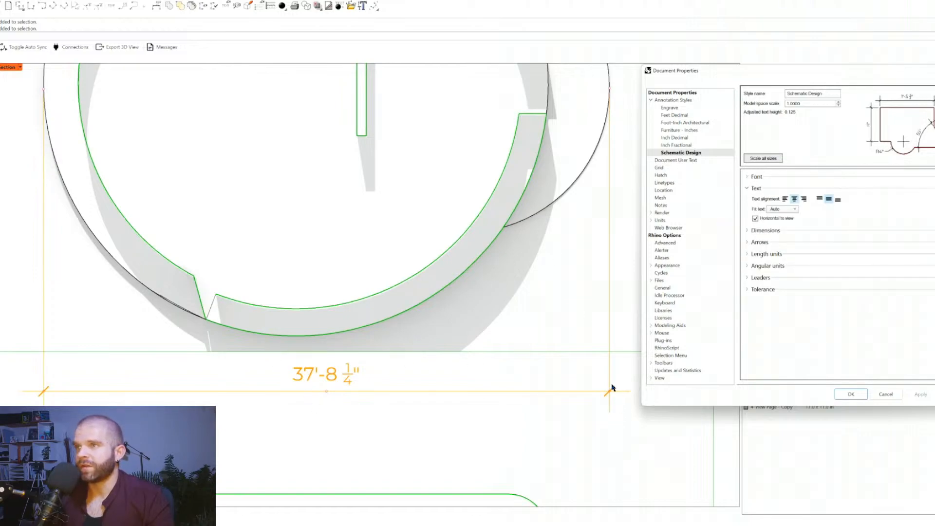
pyautogui.click(748, 189)
pyautogui.click(751, 201)
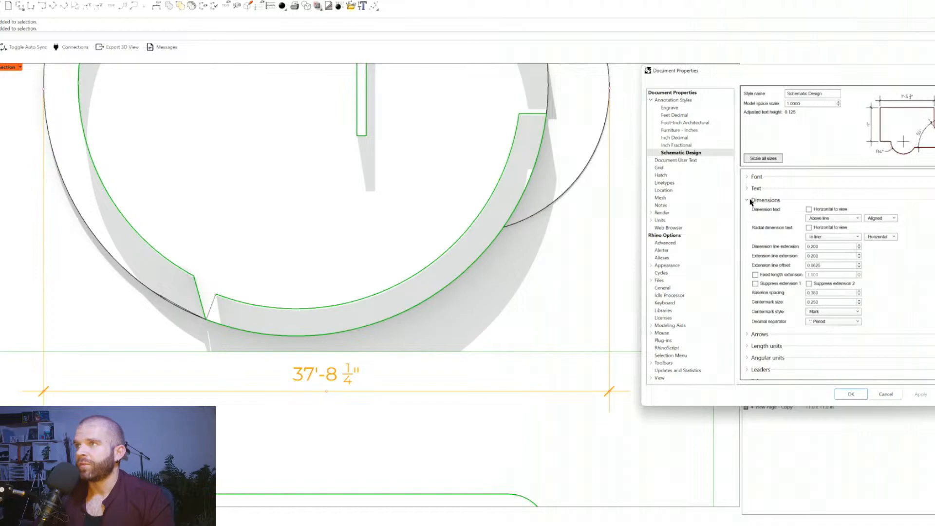
pyautogui.click(751, 201)
pyautogui.click(753, 213)
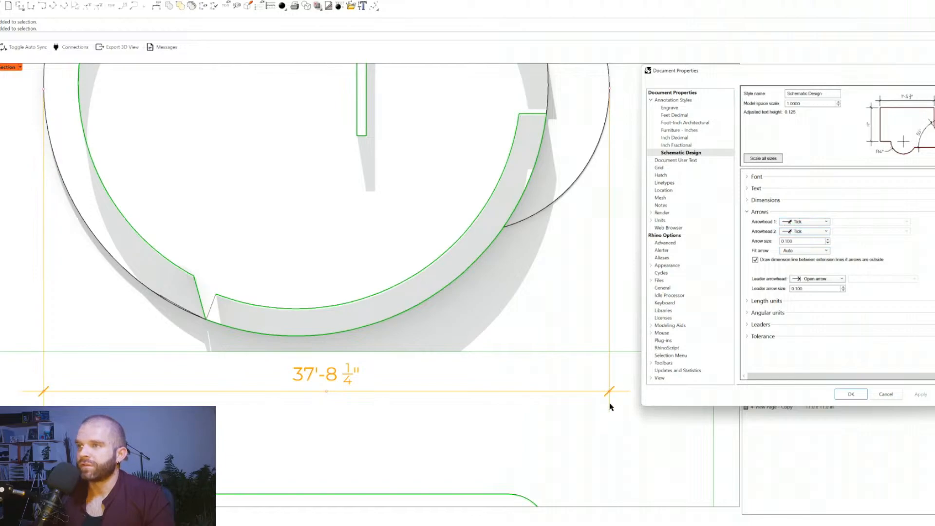
pyautogui.click(811, 224)
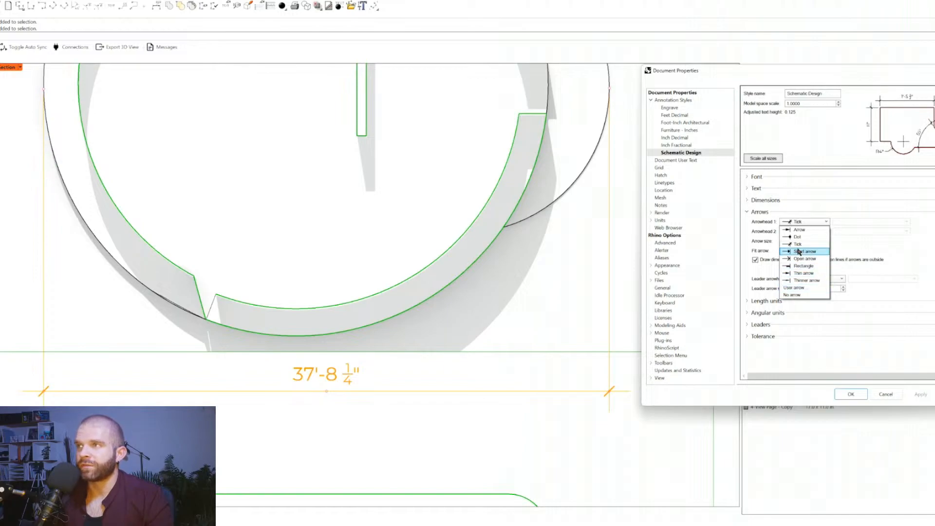
pyautogui.click(798, 244)
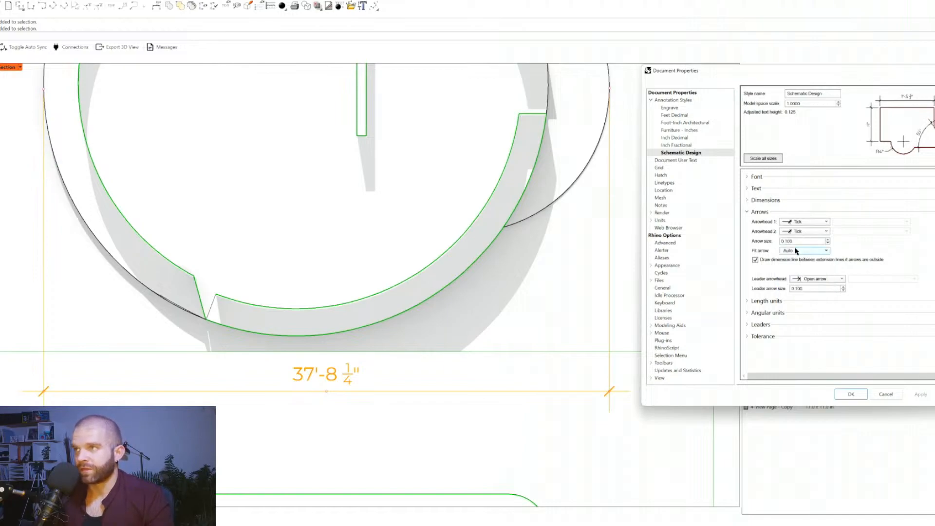
# - Try an arrow size of 0.5 for the Schematic Design style's dimension ticks
pyautogui.moveTo(785, 242); pyautogui.dragTo(803, 242)
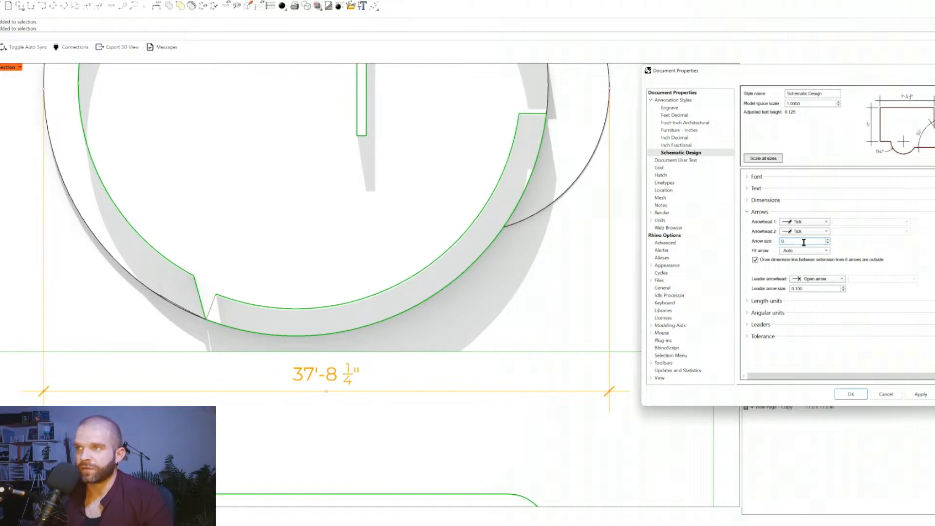
pyautogui.write('5')
pyautogui.click(928, 396)
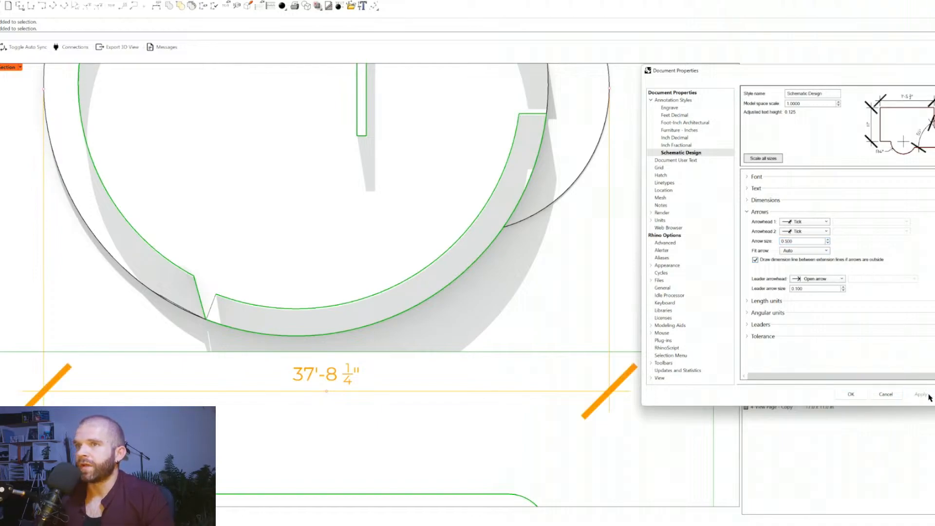
# - Set the style's arrow size to 0.1, apply it, and close the document properties
pyautogui.doubleClick(787, 242)
pyautogui.moveTo(802, 242); pyautogui.dragTo(784, 242)
pyautogui.write('1')
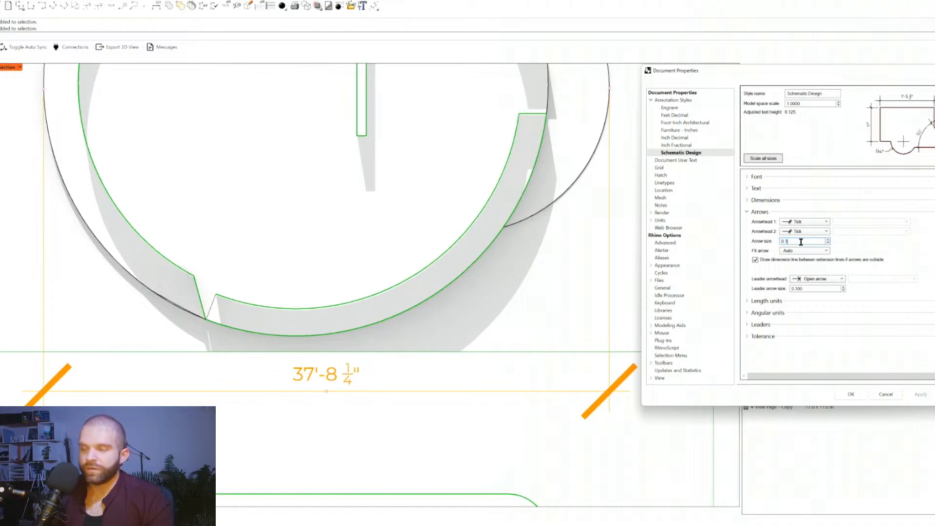
pyautogui.click(919, 394)
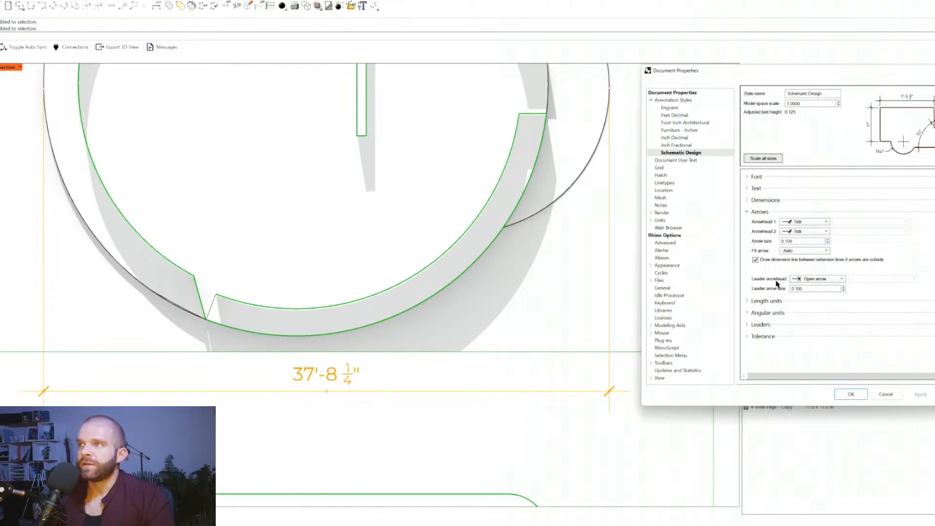
pyautogui.click(851, 394)
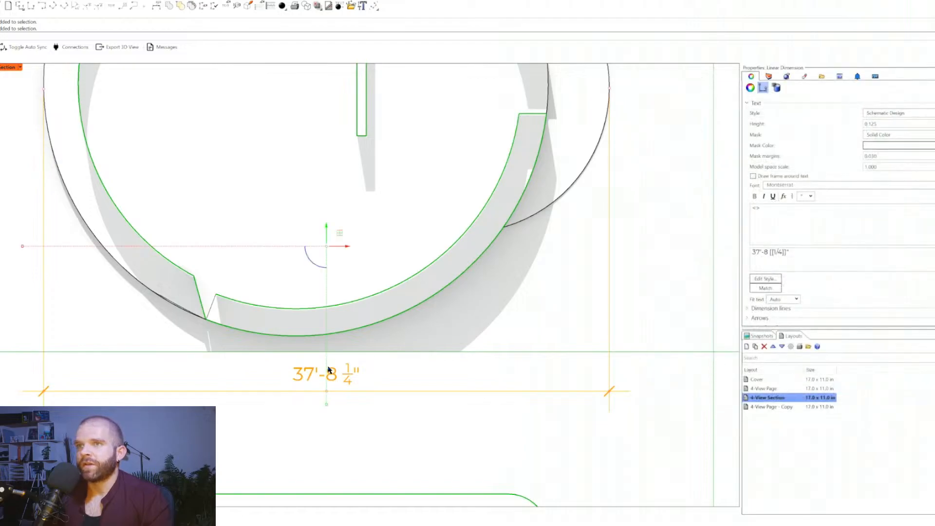
# - Draw a leader from the plan's entry platform edge up to the right, ending in a short horizontal landing
pyautogui.scroll(-5, 325, 384)
pyautogui.scroll(5, 344, 342)
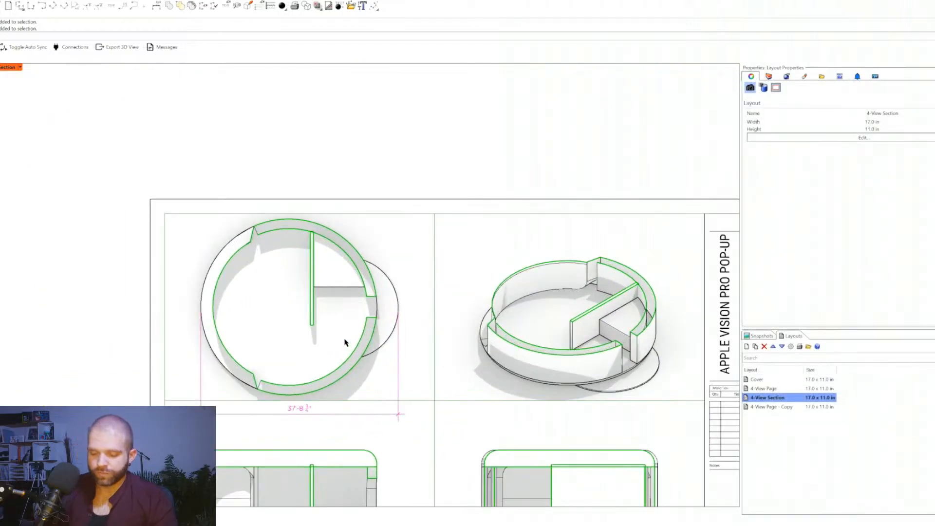
pyautogui.write('Leader')
pyautogui.press('Return')
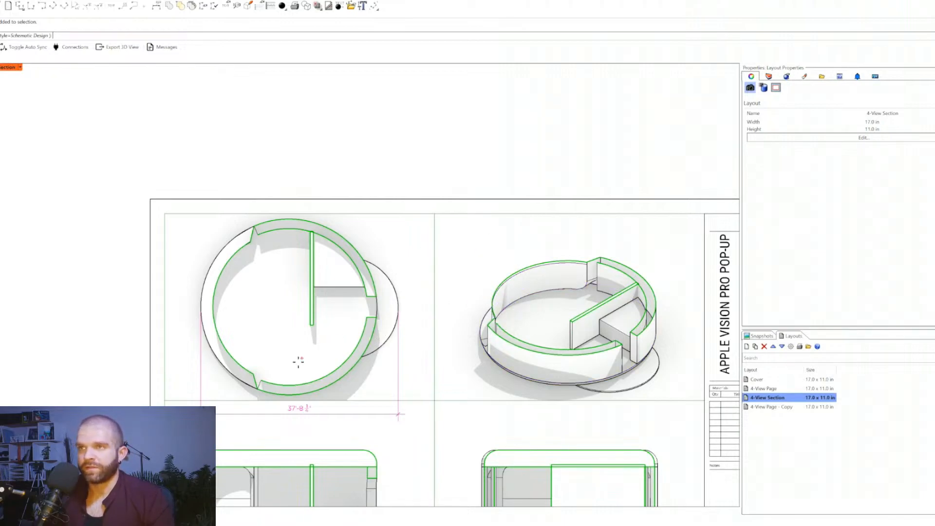
pyautogui.click(376, 265)
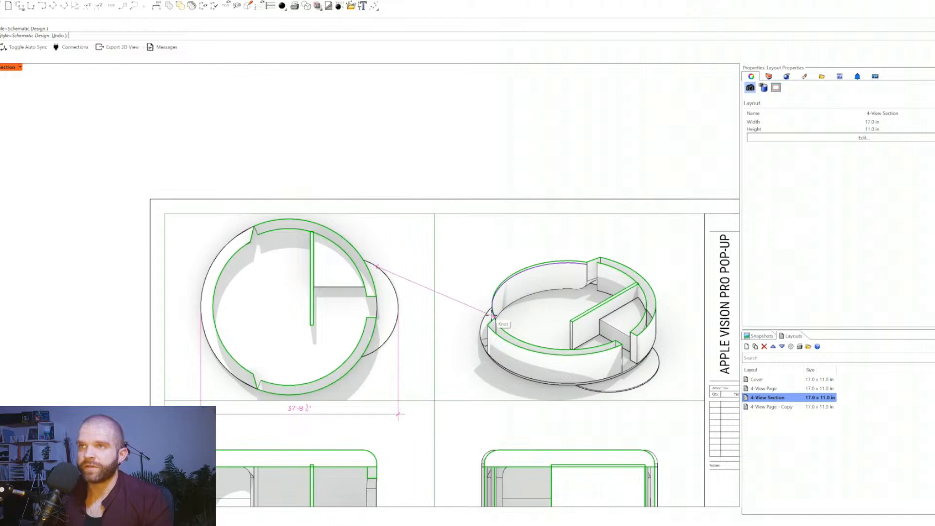
pyautogui.click(401, 241)
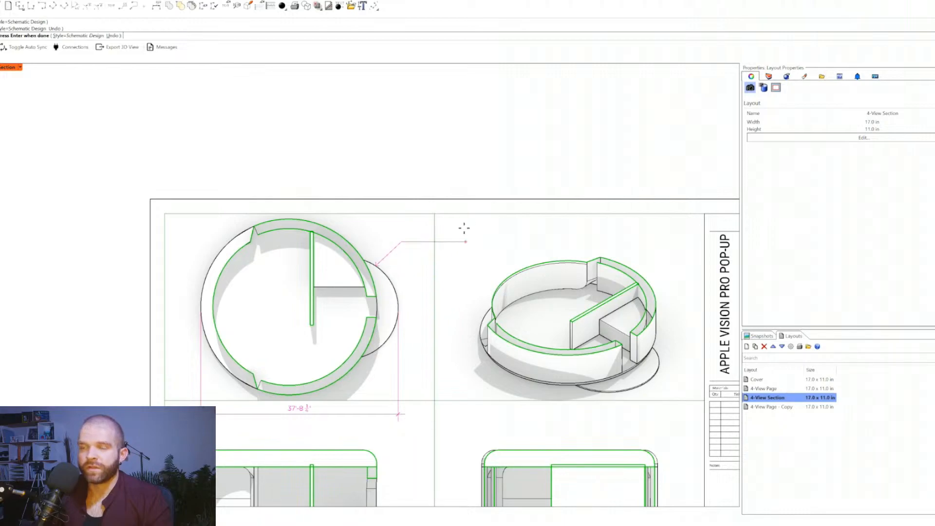
pyautogui.click(426, 240)
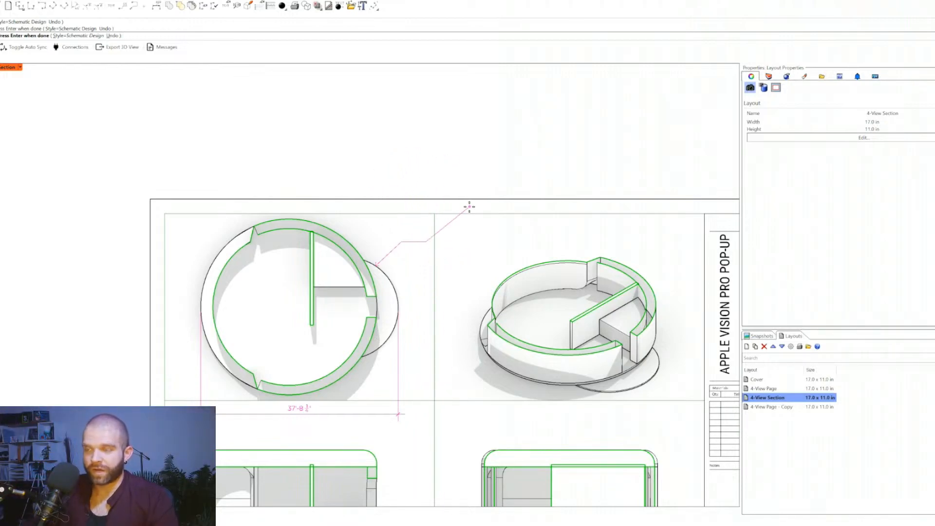
pyautogui.press('Return')
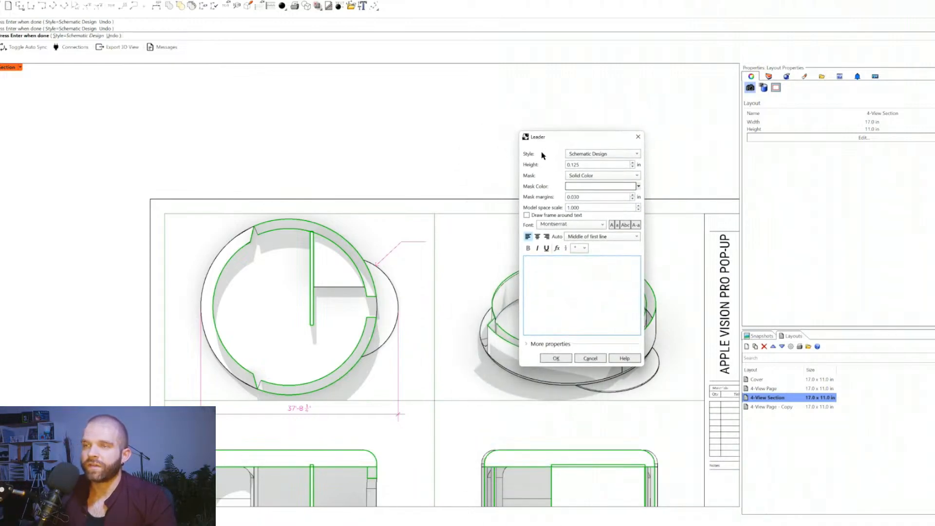
# - Enter ENTRY PLATFORM in capitals as the leader's text and place the leader
pyautogui.press('capslock')
pyautogui.write('E NTR')
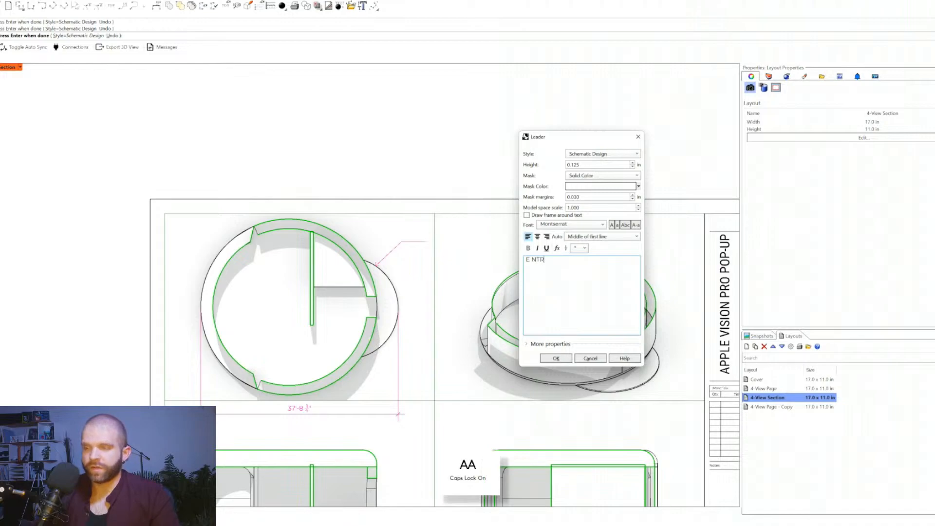
pyautogui.press('BackSpace')
pyautogui.press('BackSpace')
pyautogui.press('BackSpace')
pyautogui.press('BackSpace')
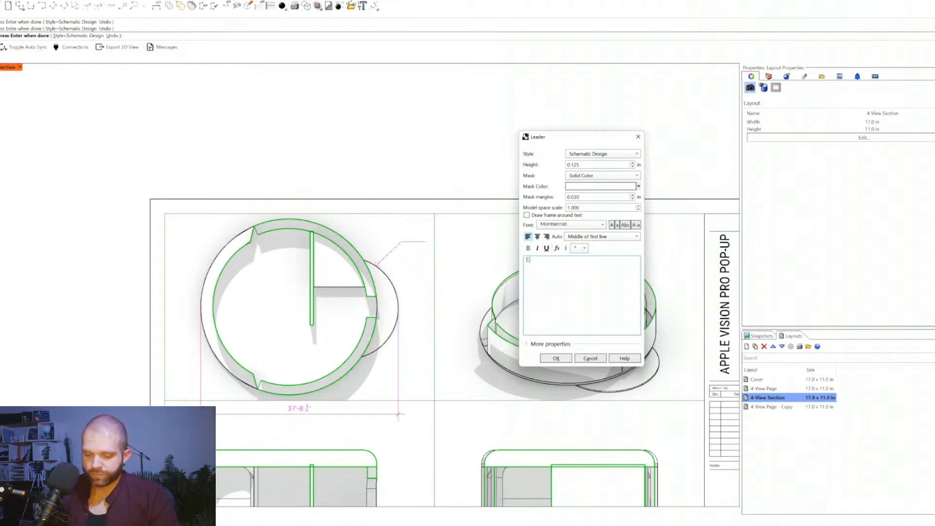
pyautogui.write('NTRY PLATOF')
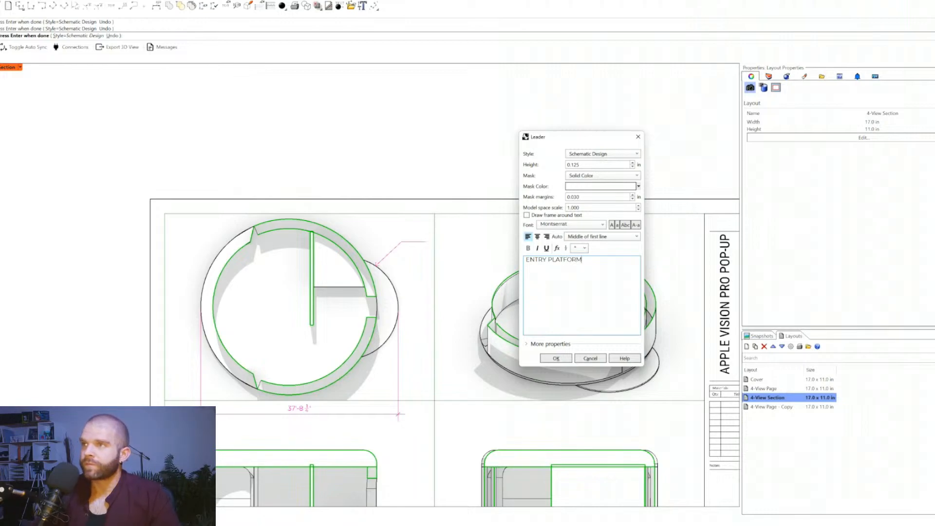
pyautogui.click(555, 358)
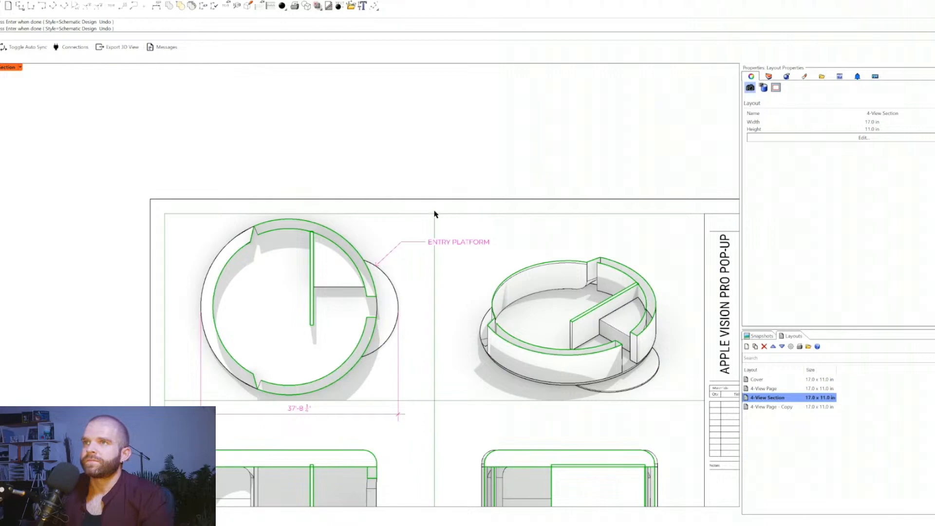
pyautogui.click(442, 240)
pyautogui.click(298, 172)
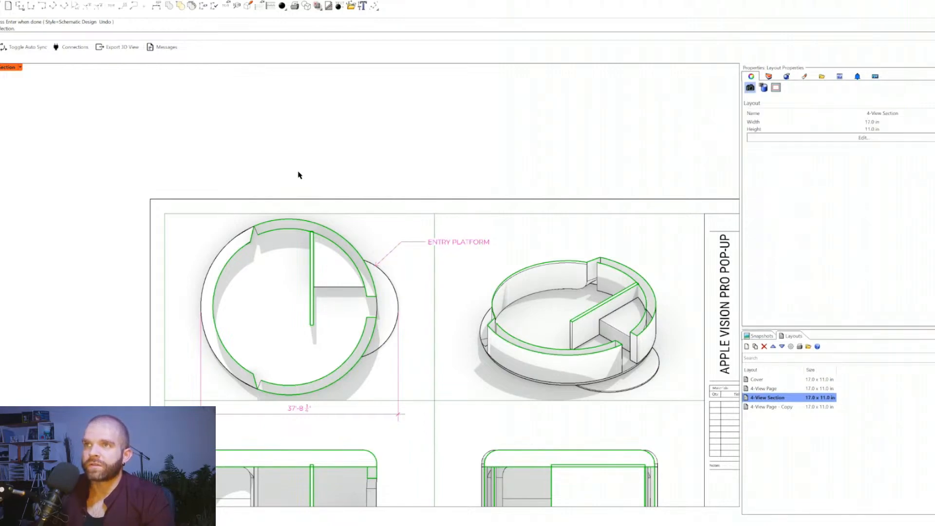
pyautogui.click(469, 245)
pyautogui.click(899, 114)
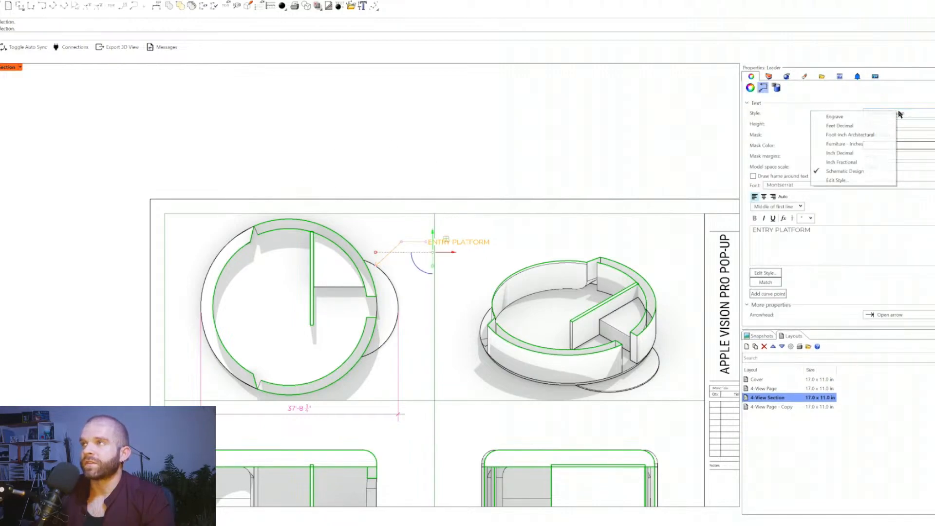
pyautogui.click(855, 181)
pyautogui.press('Escape')
pyautogui.scroll(5, 329, 364)
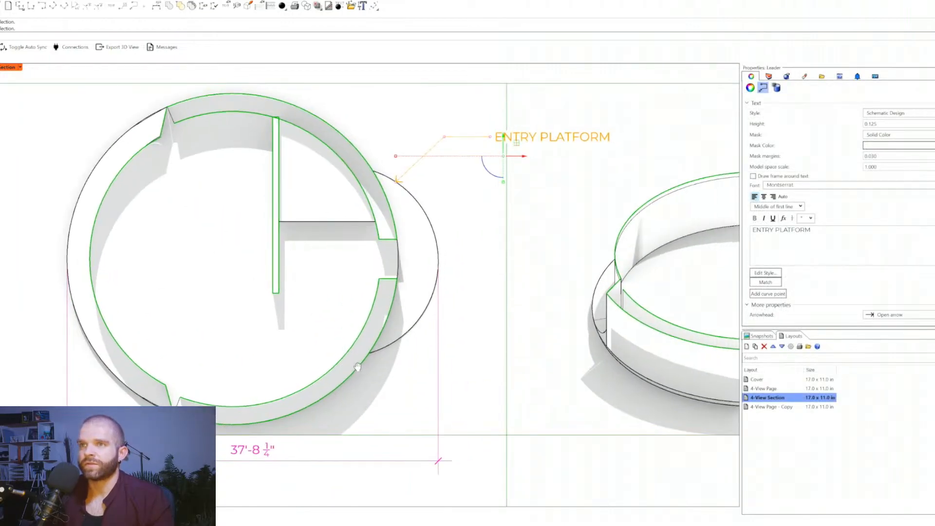
pyautogui.click(388, 79)
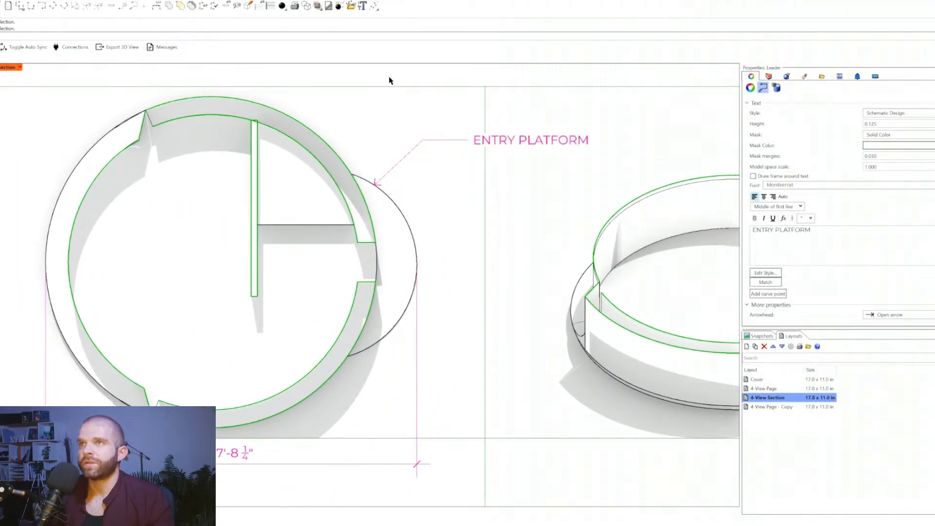
# - Edit the ENTRY PLATFORM leader's Schematic Design style to use Arrow as its leader arrowhead, and apply it
pyautogui.click(506, 146)
pyautogui.click(853, 114)
pyautogui.click(862, 185)
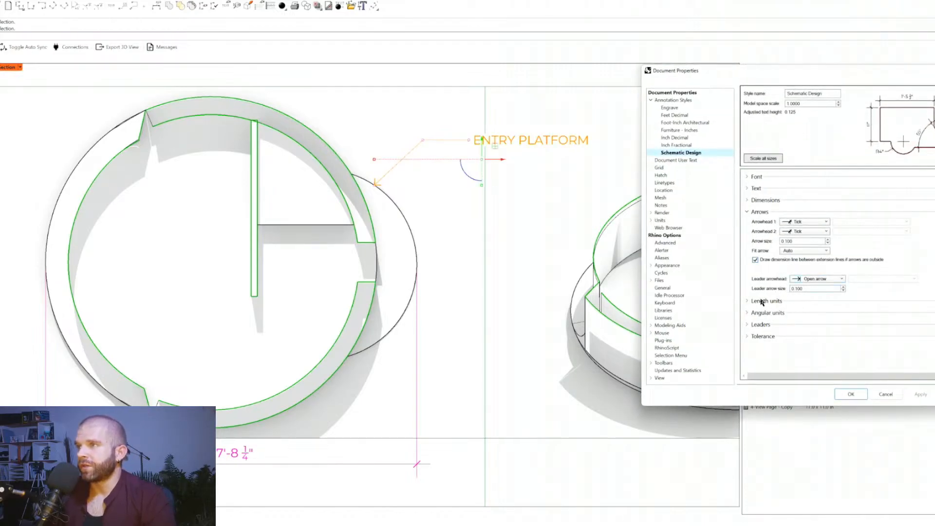
pyautogui.click(802, 281)
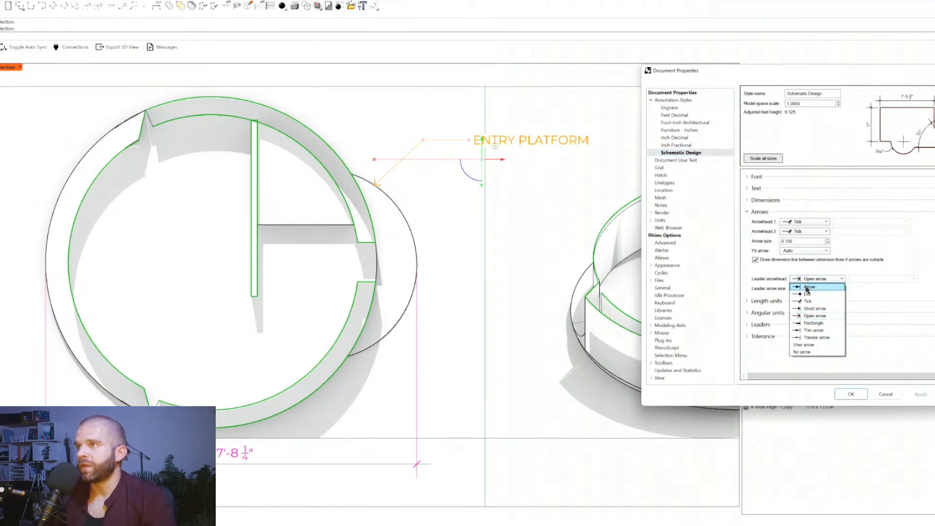
pyautogui.click(806, 287)
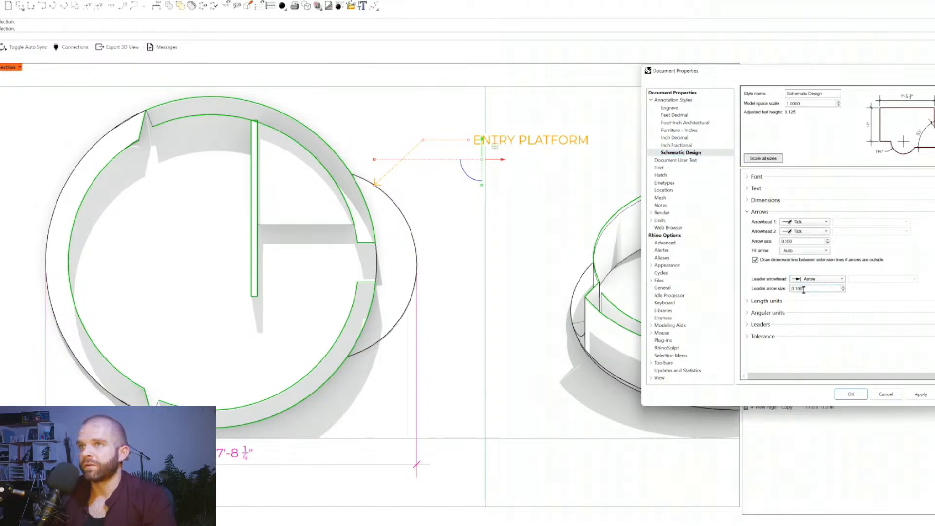
pyautogui.click(920, 393)
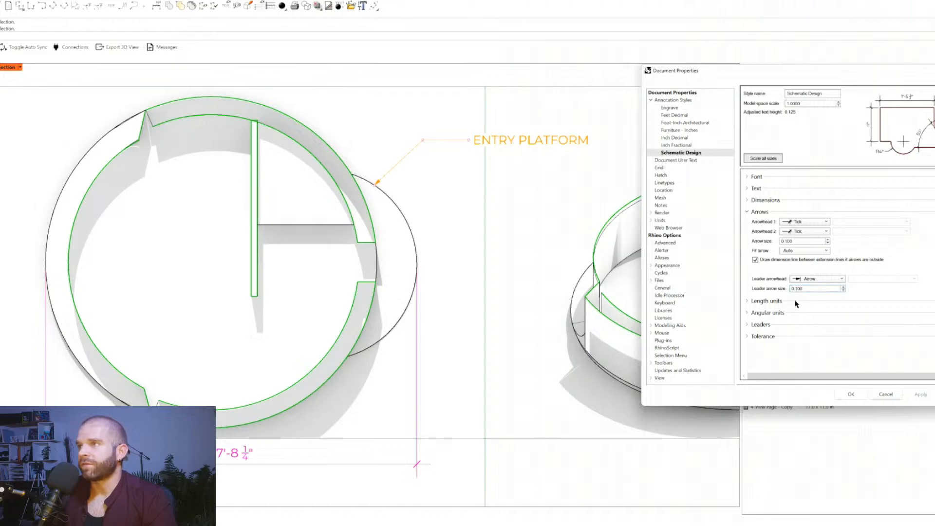
# - Set the style's leader arrow size to 0.2 and apply the change
pyautogui.moveTo(794, 288); pyautogui.dragTo(813, 288)
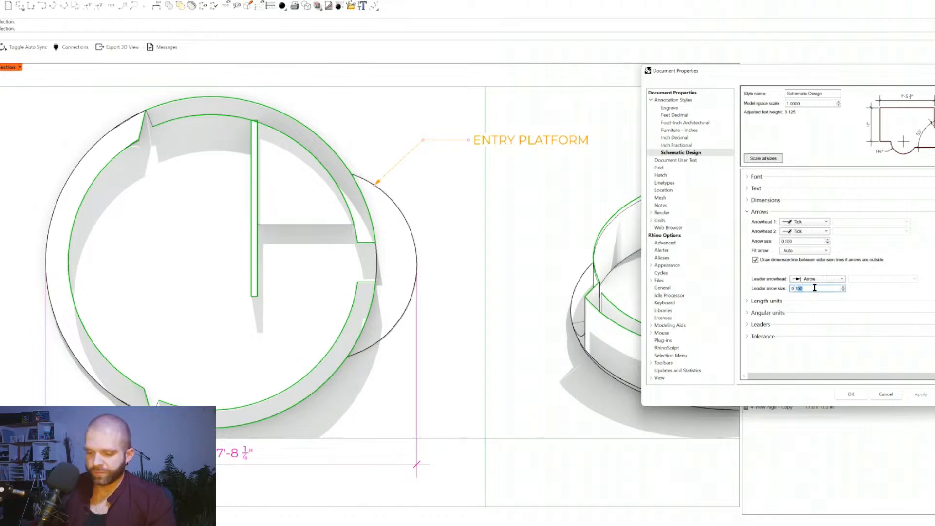
pyautogui.write('2')
pyautogui.click(920, 394)
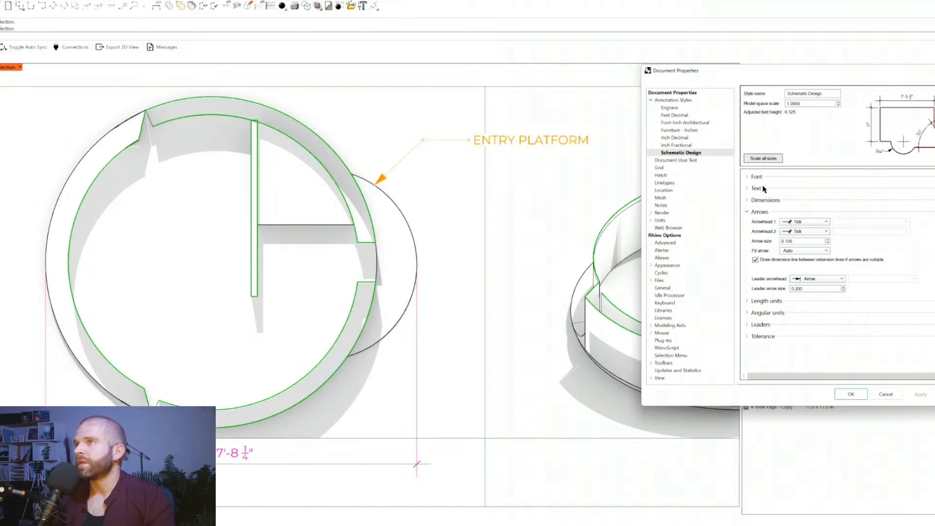
# - Examine the Schematic Design style's length unit settings and the available linear resolution choices
pyautogui.click(757, 212)
pyautogui.click(772, 226)
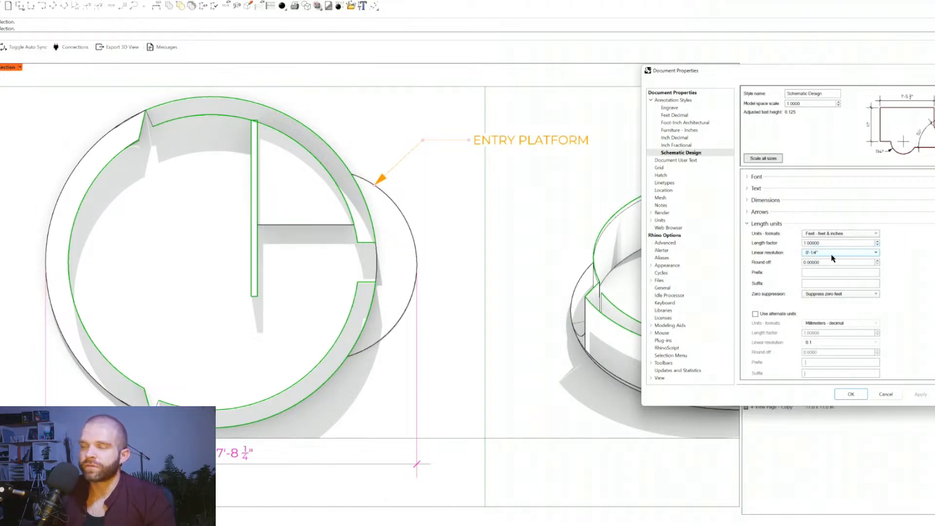
pyautogui.scroll(-1, 857, 212)
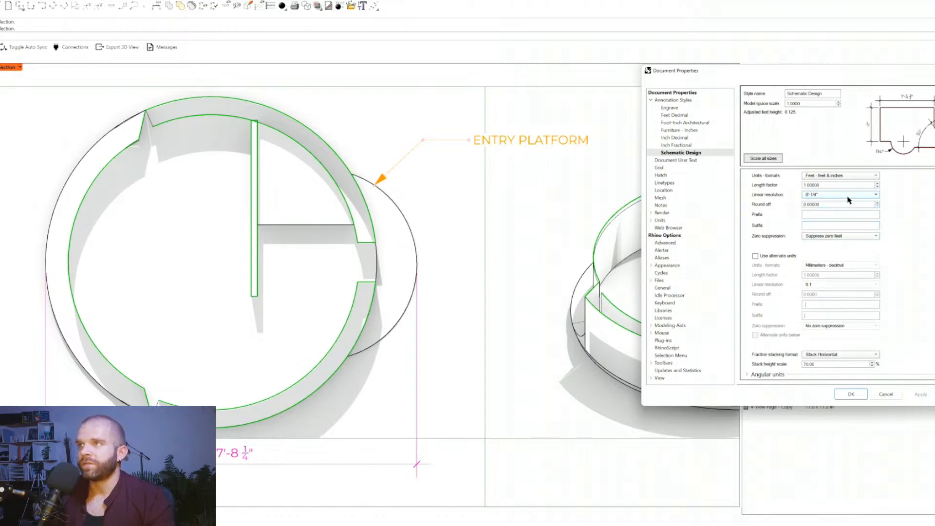
pyautogui.click(847, 195)
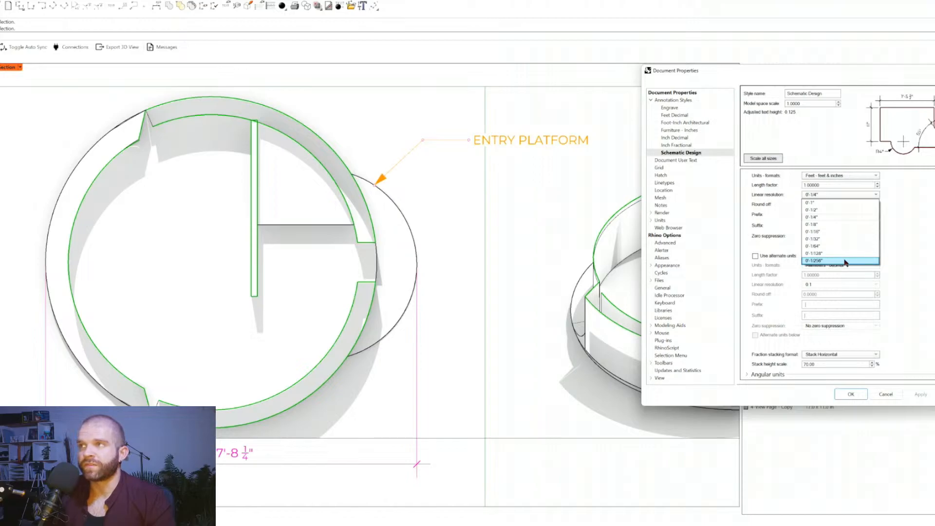
pyautogui.click(917, 248)
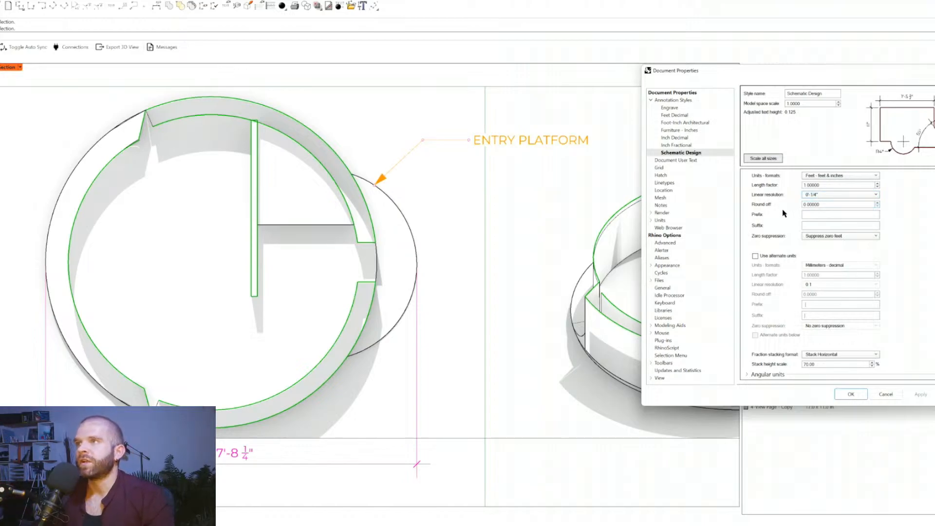
# - Set the style's length units prefix to APROX in capitals and apply it
pyautogui.click(819, 214)
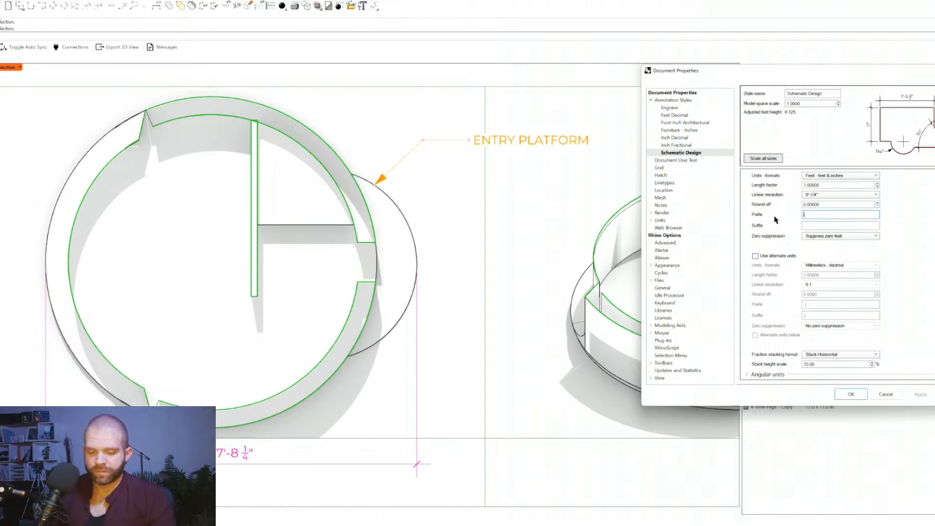
pyautogui.press('capslock')
pyautogui.write('aprox')
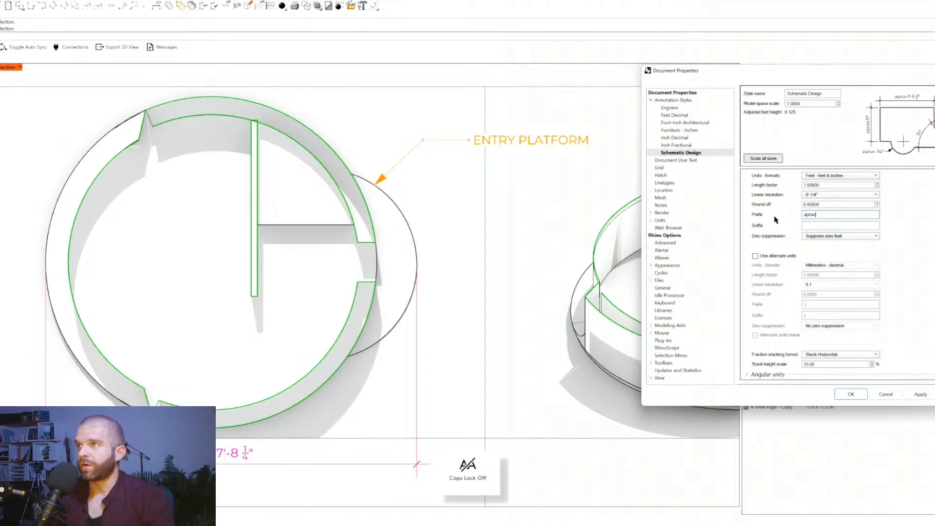
pyautogui.press('BackSpace')
pyautogui.press('BackSpace')
pyautogui.press('BackSpace')
pyautogui.press('BackSpace')
pyautogui.press('BackSpace')
pyautogui.press('capslock')
pyautogui.write('APROX')
pyautogui.click(920, 395)
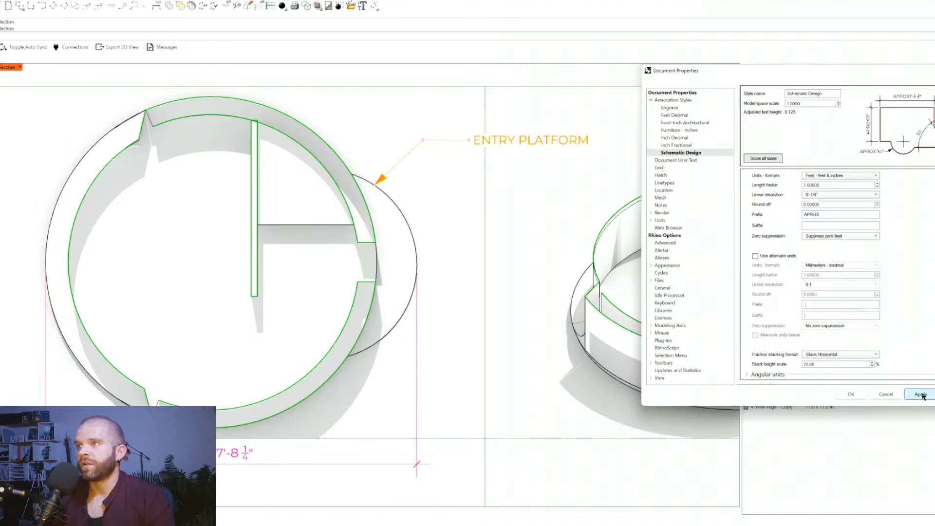
# - Add a space after the APROX prefix and apply the change
pyautogui.doubleClick(828, 214)
pyautogui.click(826, 214)
pyautogui.click(920, 394)
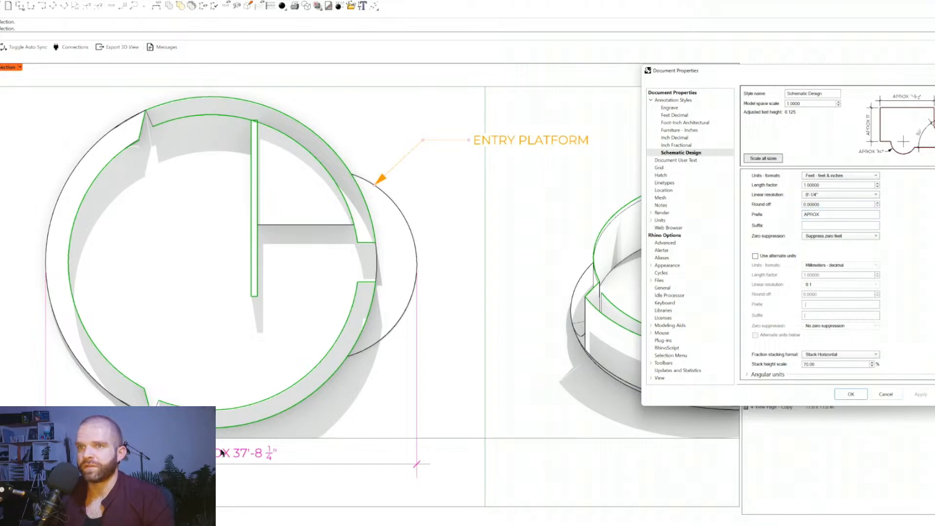
# - Replace the APROX prefix with the suffix "in" preceded by a space, apply it, and clear the suffix again
pyautogui.doubleClick(819, 214)
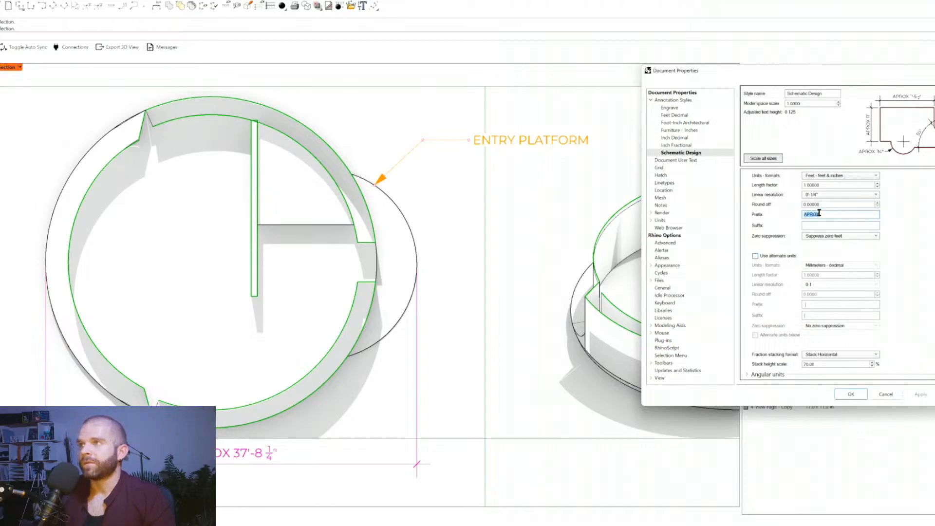
pyautogui.press('BackSpace')
pyautogui.click(820, 225)
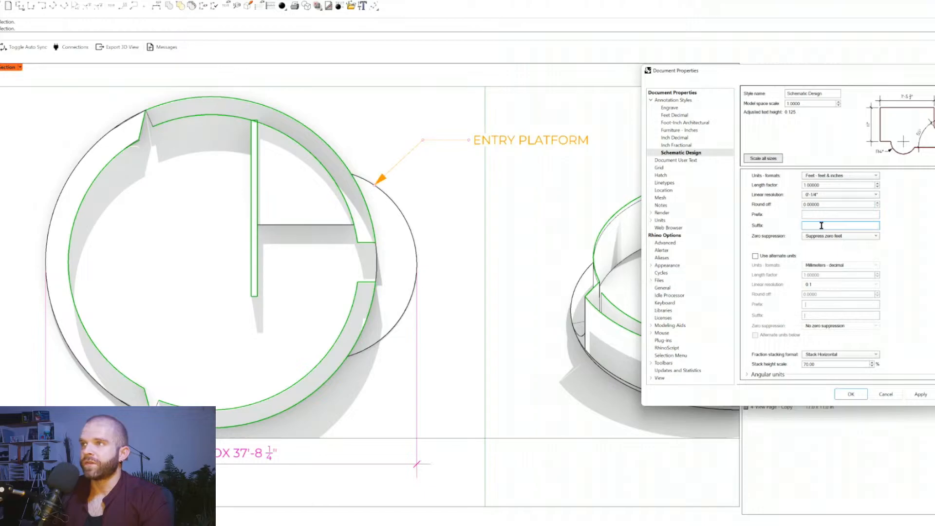
pyautogui.press('capslock')
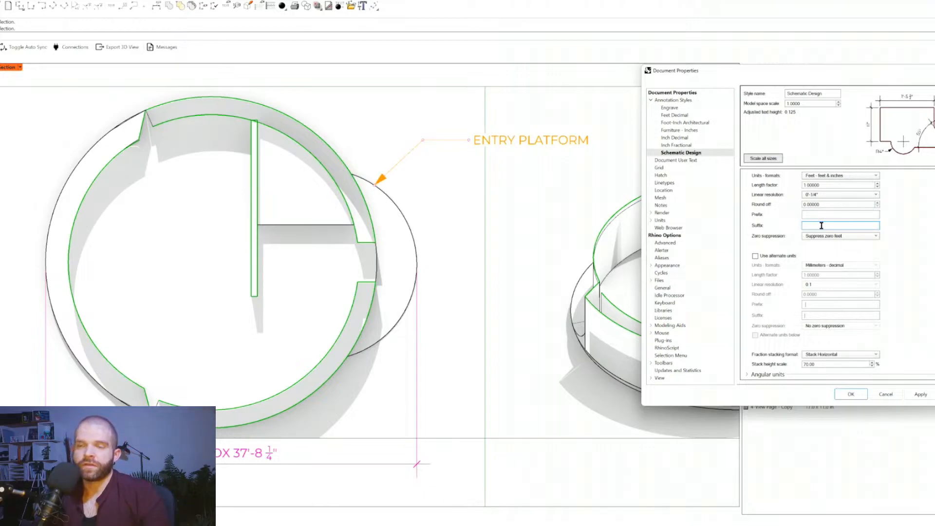
pyautogui.write('in')
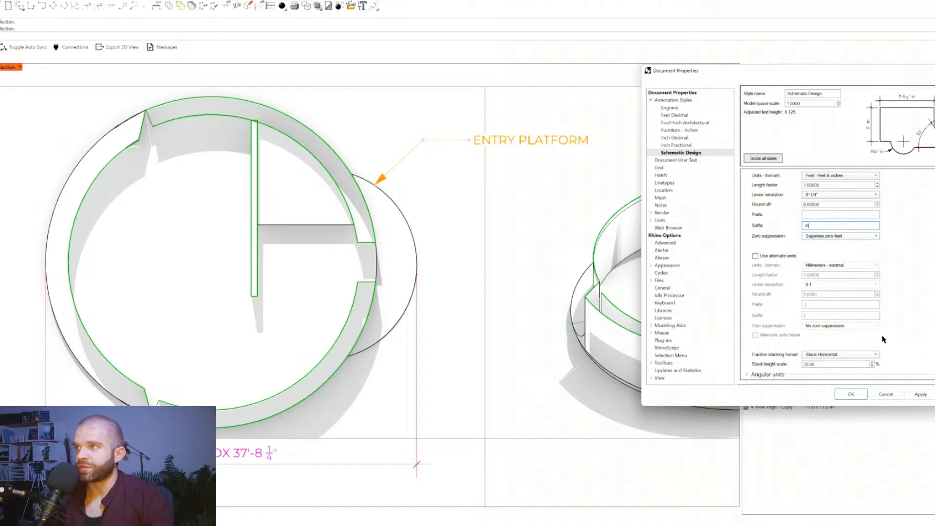
pyautogui.click(920, 394)
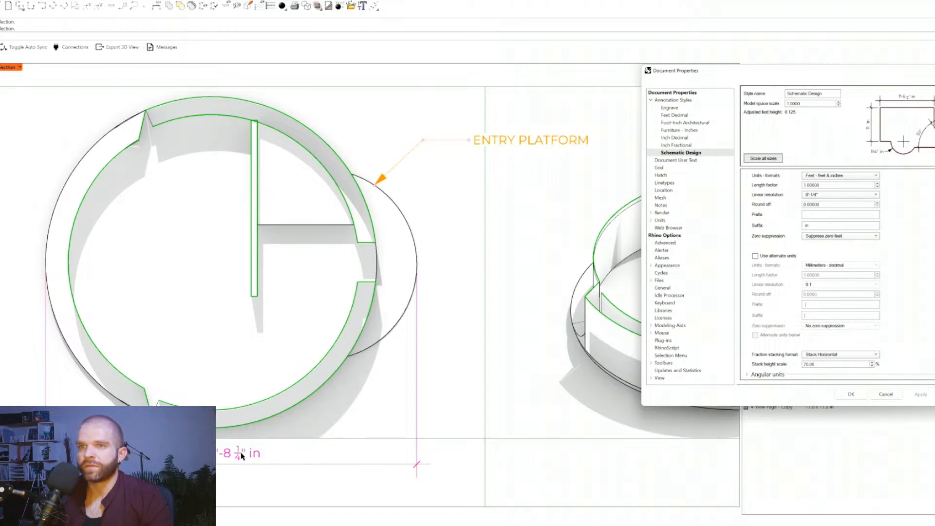
pyautogui.click(814, 226)
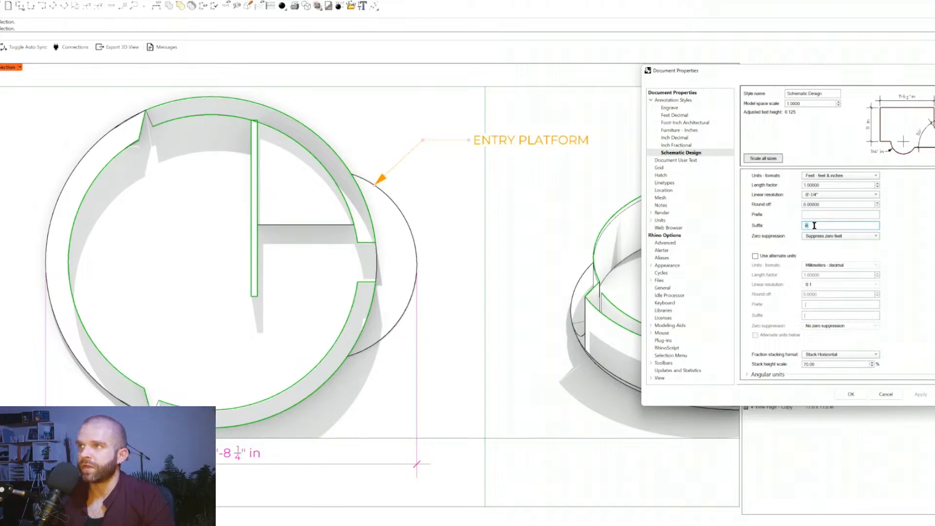
pyautogui.press('BackSpace')
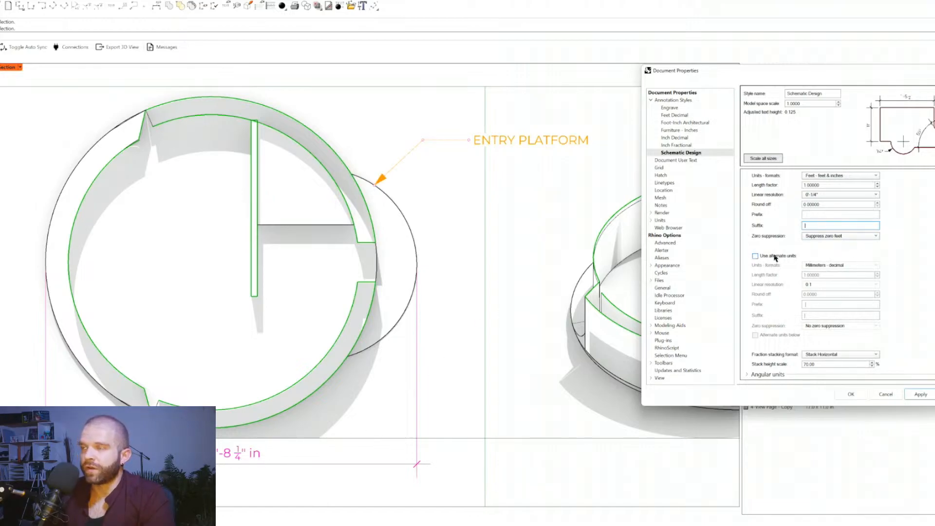
# - Set the fraction stack height scale in the style's length units to 90% and apply it
pyautogui.scroll(-1, 915, 336)
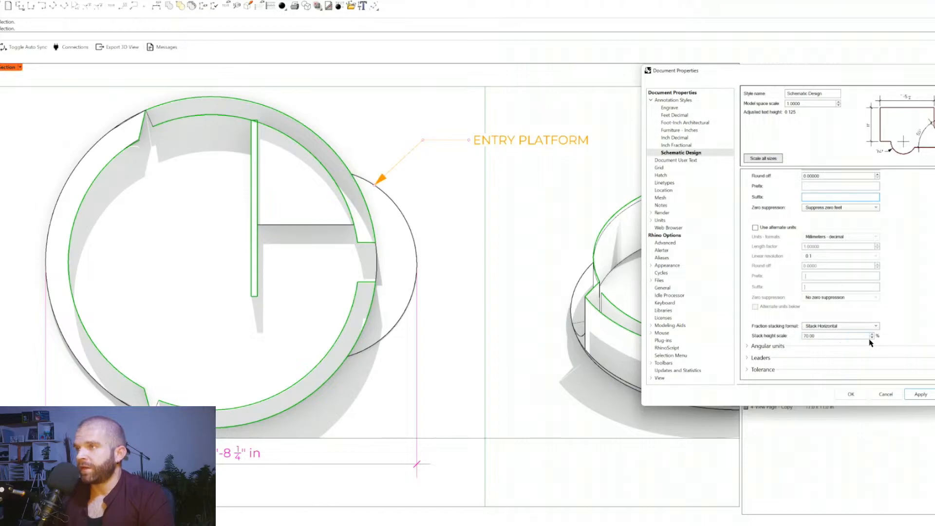
pyautogui.click(839, 336)
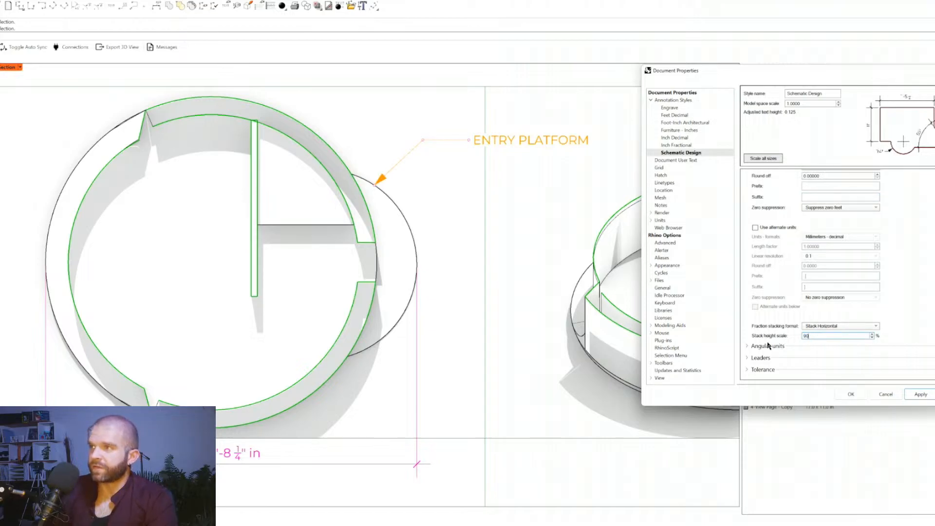
pyautogui.click(921, 394)
pyautogui.click(840, 336)
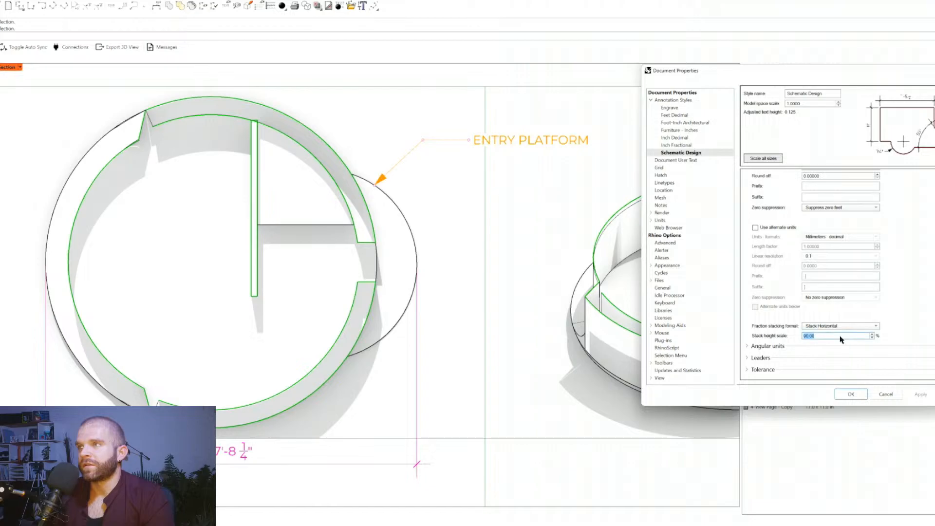
pyautogui.click(921, 394)
pyautogui.click(821, 336)
pyautogui.write('90')
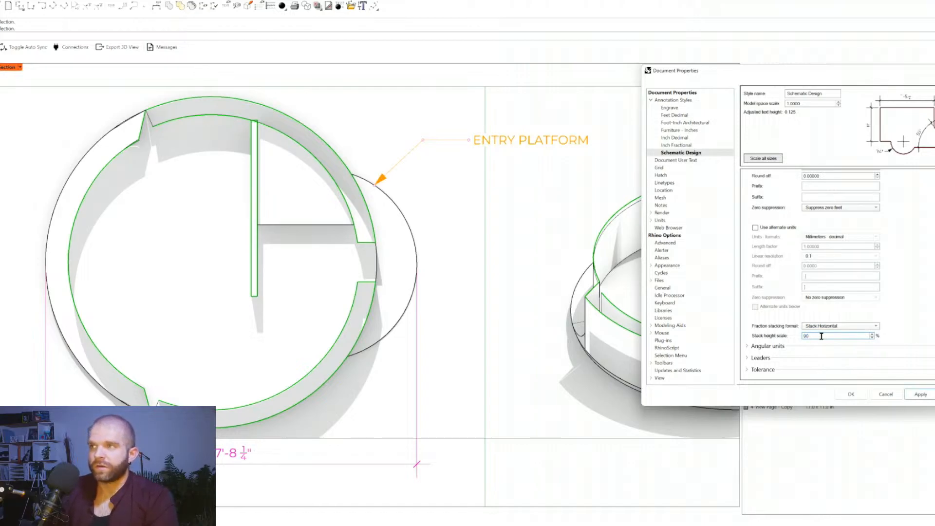
pyautogui.click(919, 395)
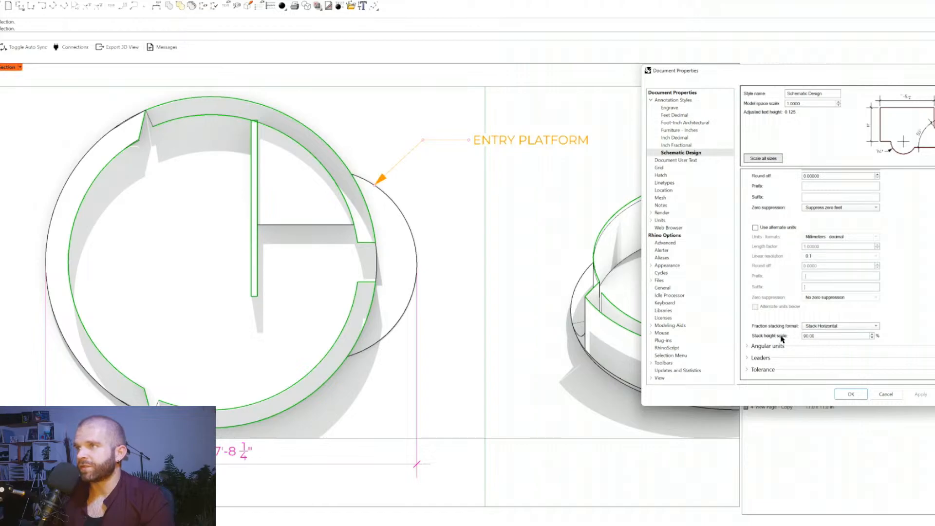
# - Check the style's fraction stacking and angular unit settings, and accept and close the document properties
pyautogui.click(802, 327)
pyautogui.click(808, 332)
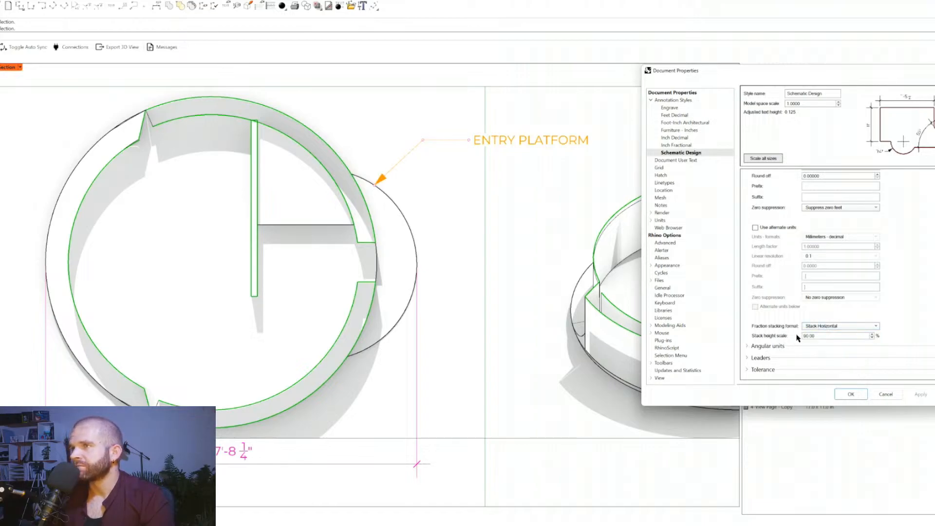
pyautogui.scroll(1, 783, 339)
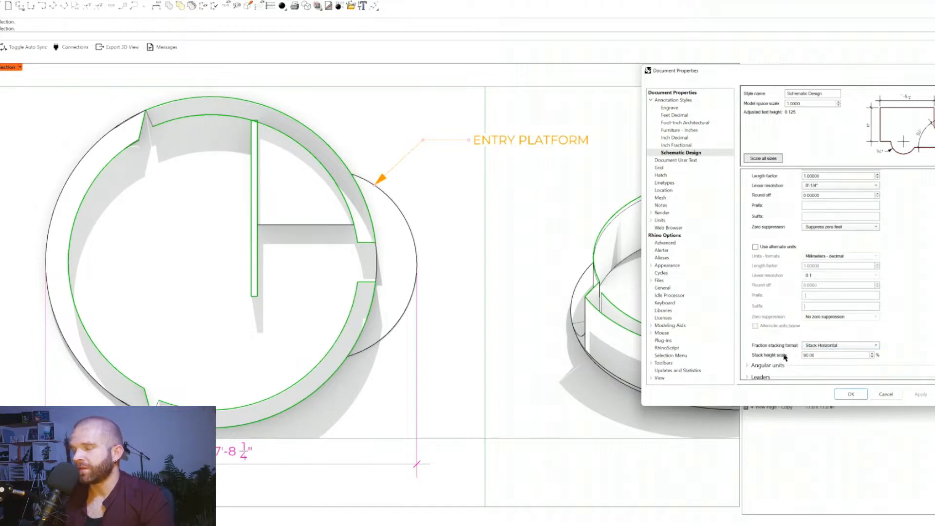
pyautogui.doubleClick(830, 354)
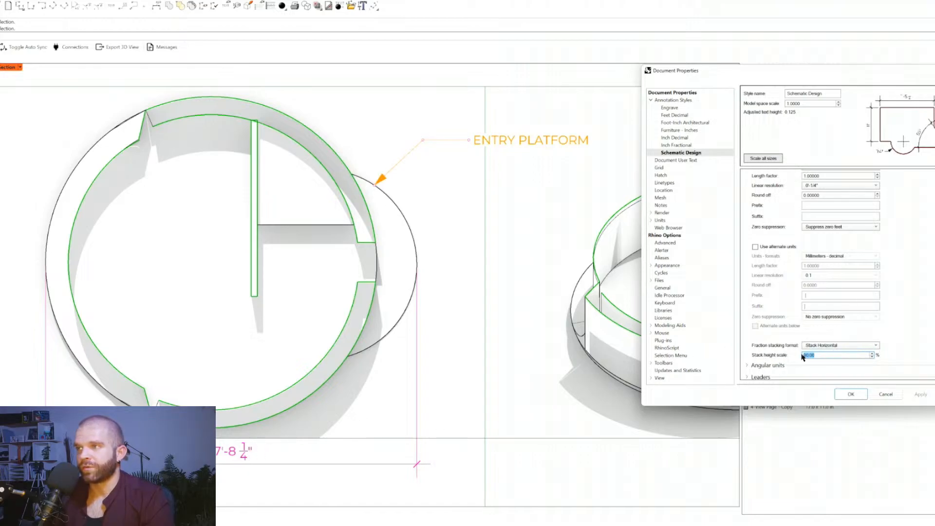
pyautogui.scroll(1, 789, 243)
pyautogui.click(771, 229)
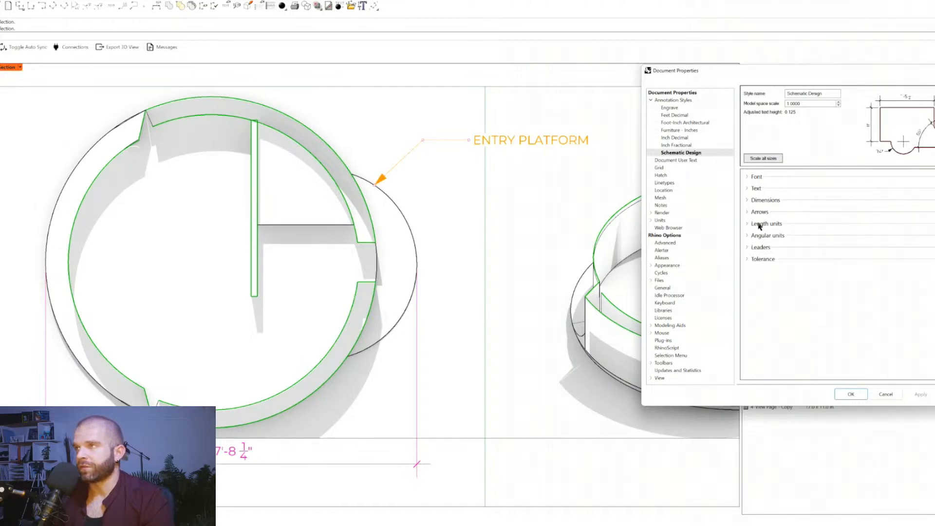
pyautogui.click(753, 236)
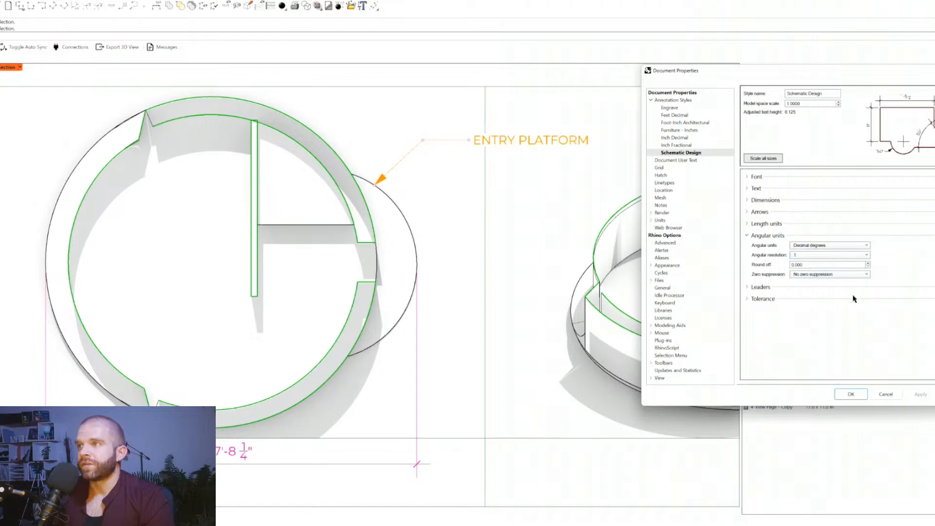
pyautogui.click(852, 395)
# - Dimension the angle between the two wall-end edges at the plan's lower-left opening, placing the dimension arc inside the room
pyautogui.scroll(-2, 247, 306)
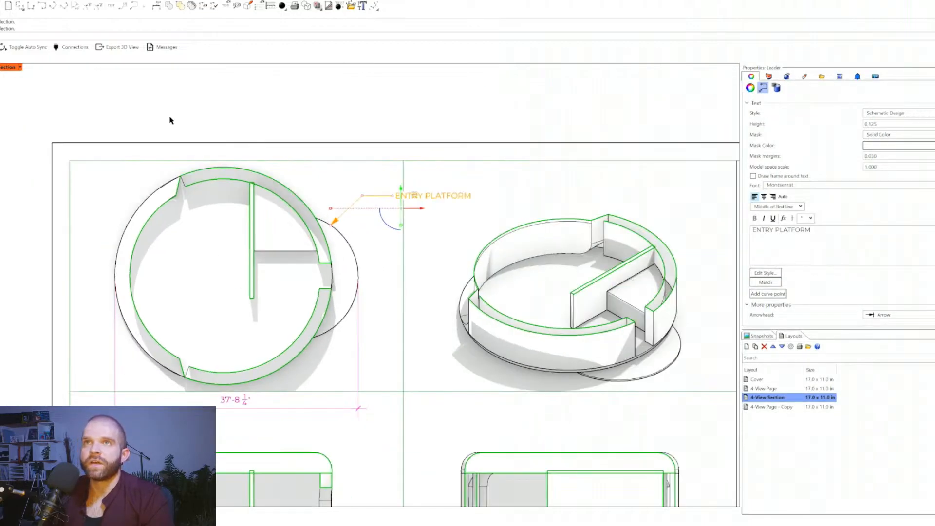
pyautogui.click(75, 7)
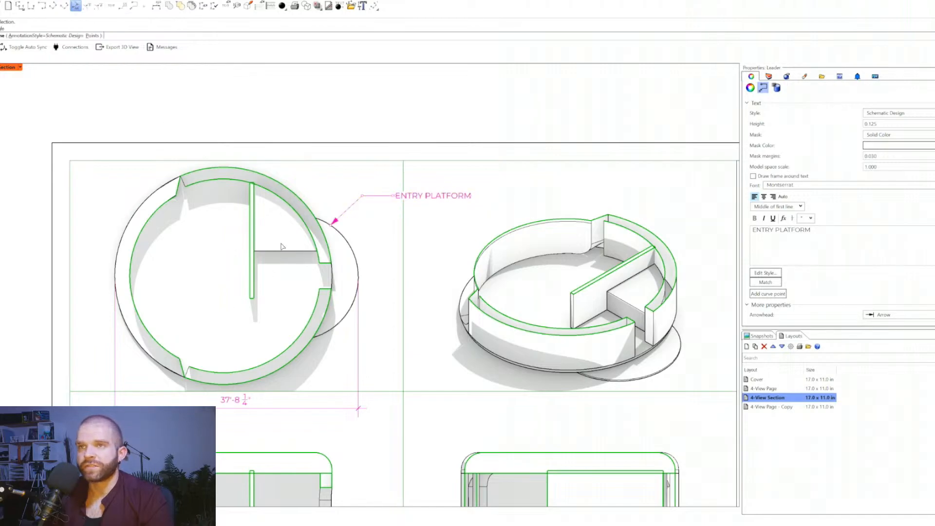
pyautogui.scroll(-5, 281, 246)
pyautogui.scroll(6, 267, 253)
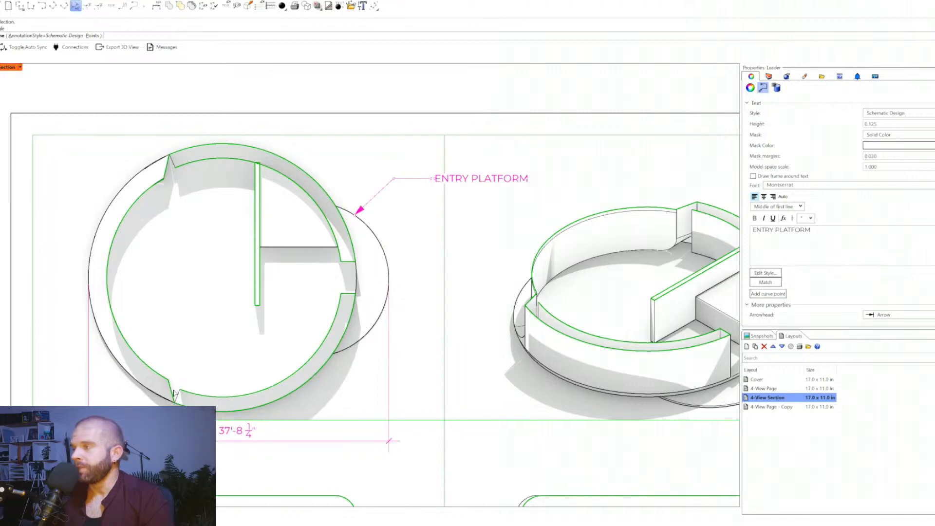
pyautogui.click(170, 387)
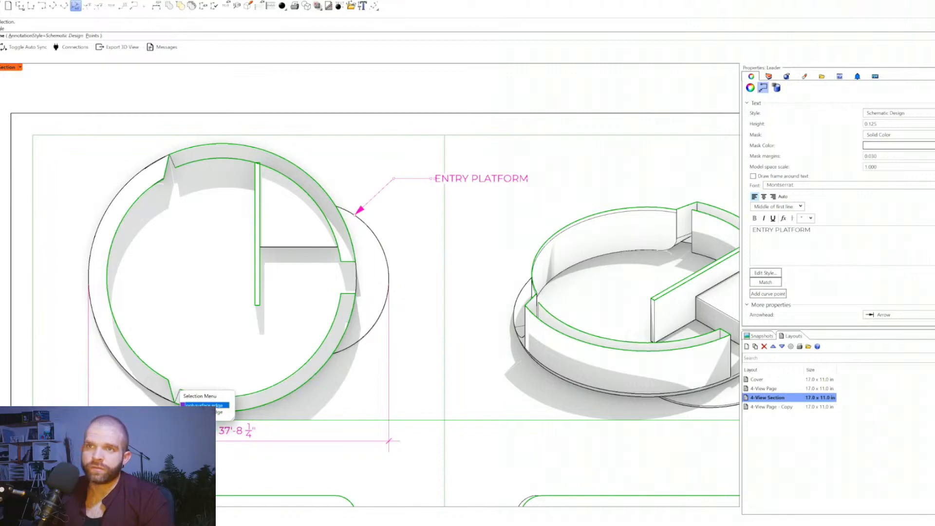
pyautogui.click(182, 395)
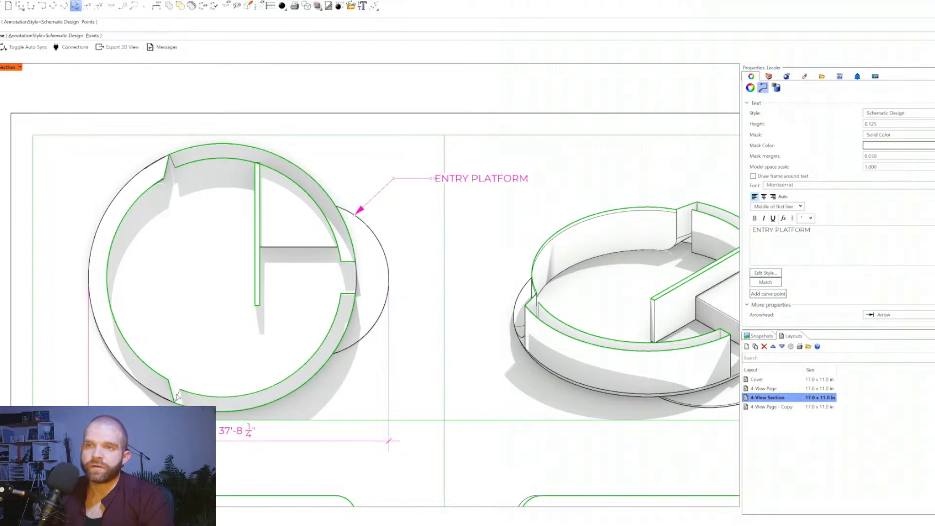
pyautogui.click(178, 395)
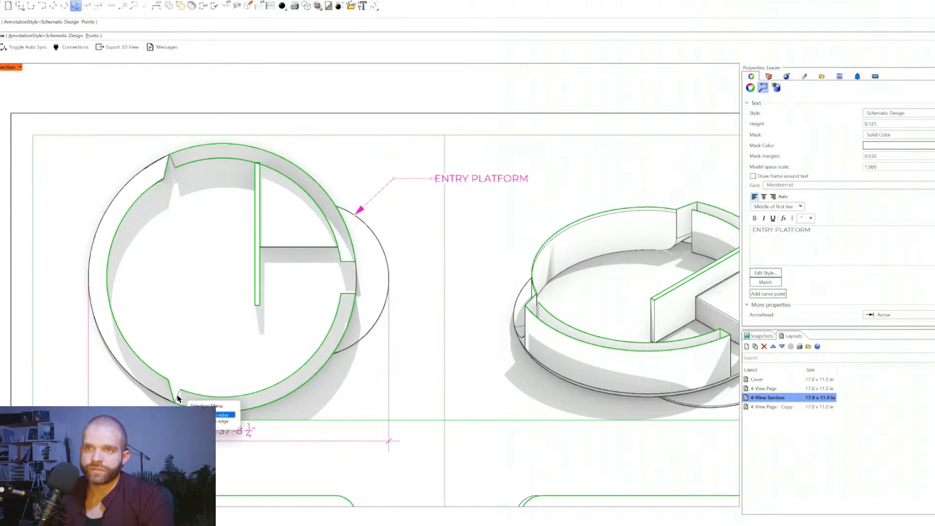
pyautogui.press('Escape')
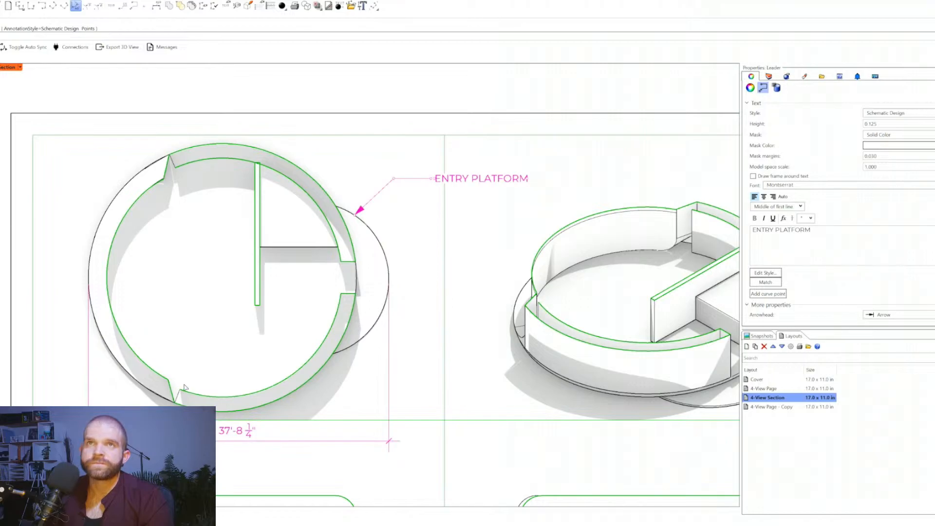
pyautogui.click(177, 395)
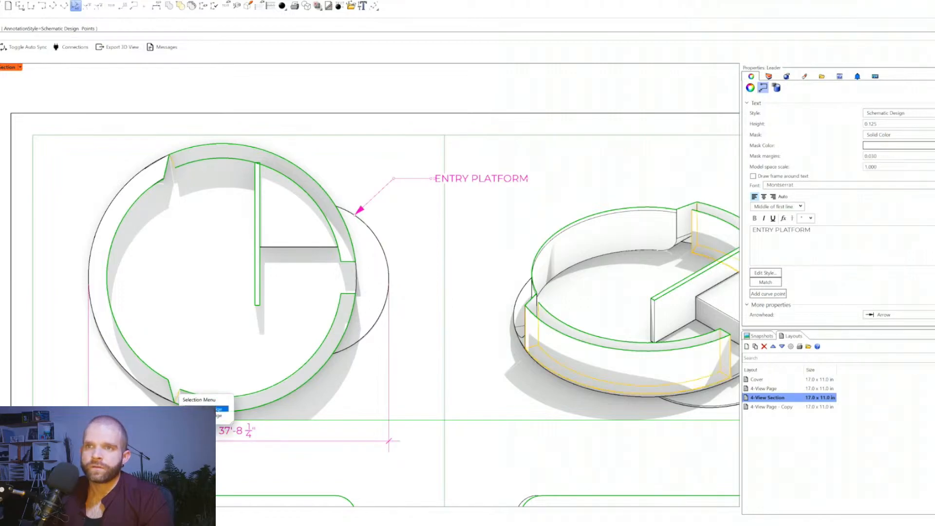
pyautogui.click(222, 415)
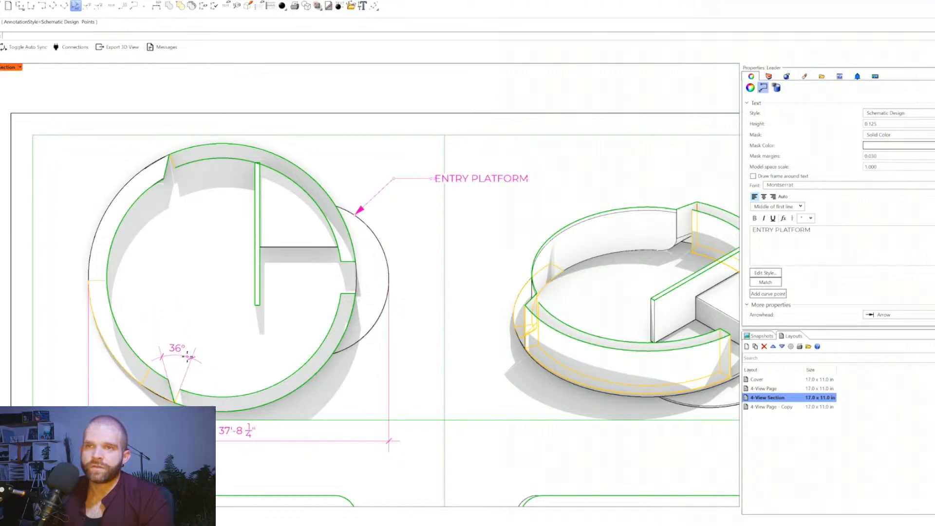
pyautogui.click(180, 339)
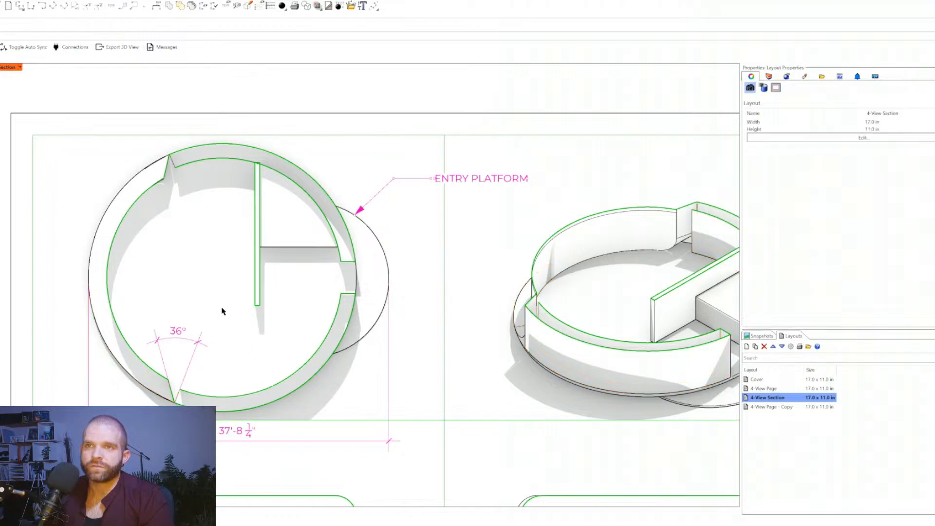
# - Open the Schematic Design style from the opening's angular dimension and expand its leader settings
pyautogui.click(181, 336)
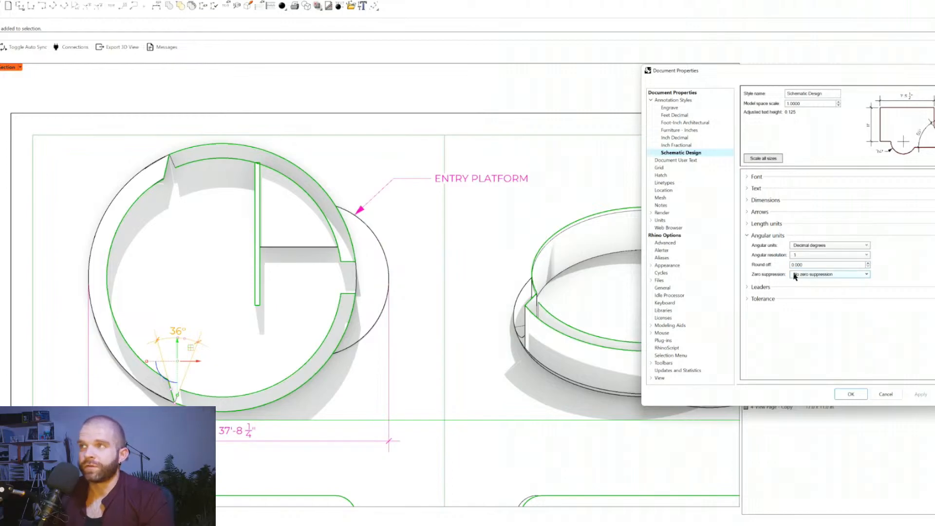
pyautogui.click(758, 236)
pyautogui.click(753, 248)
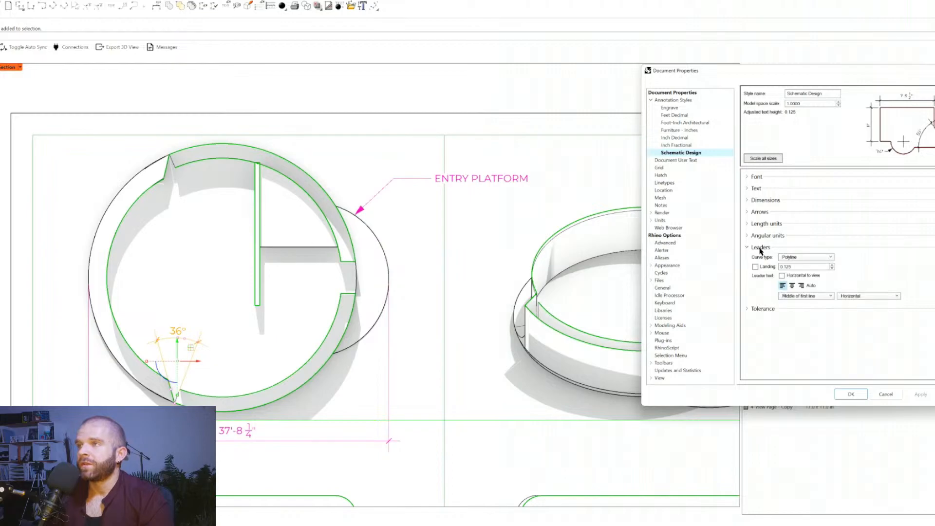
# - Try the Spline curve type for leaders, apply it, and apply the Polyline curve type again
pyautogui.click(796, 257)
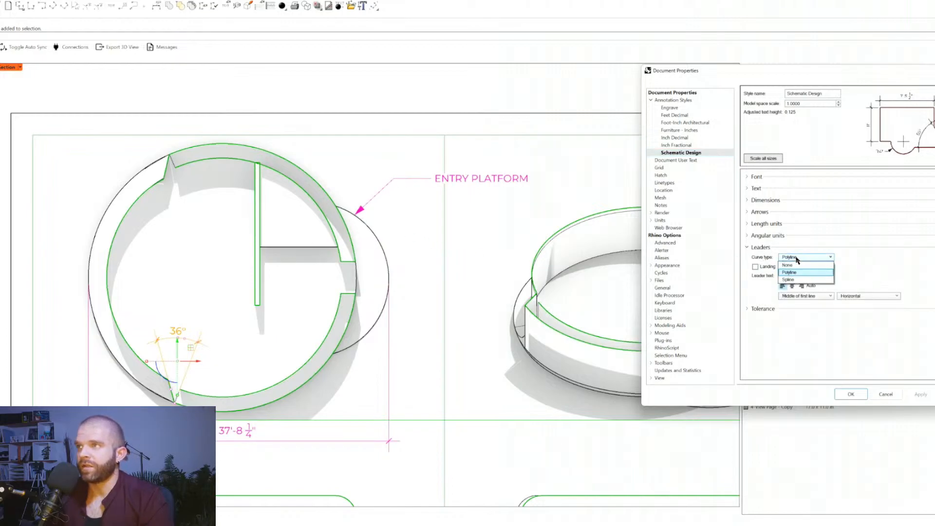
pyautogui.click(801, 281)
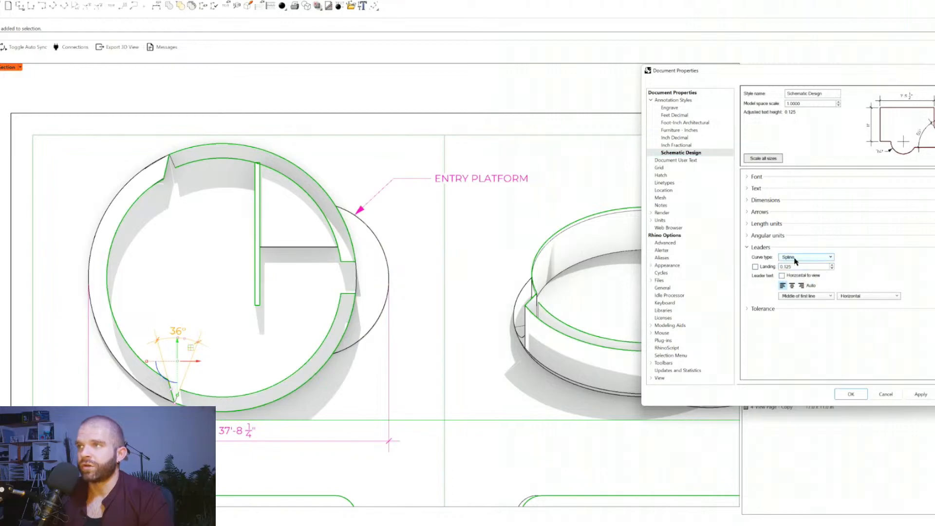
pyautogui.click(927, 394)
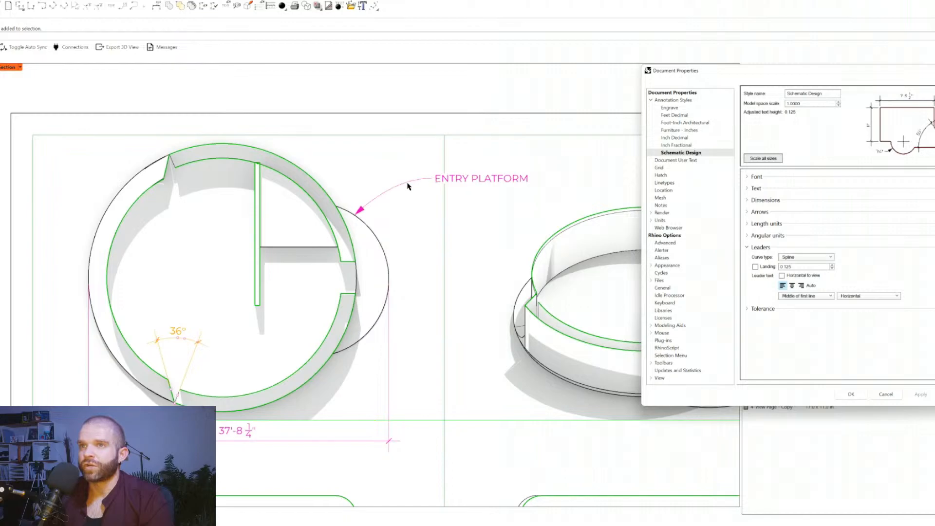
pyautogui.click(801, 258)
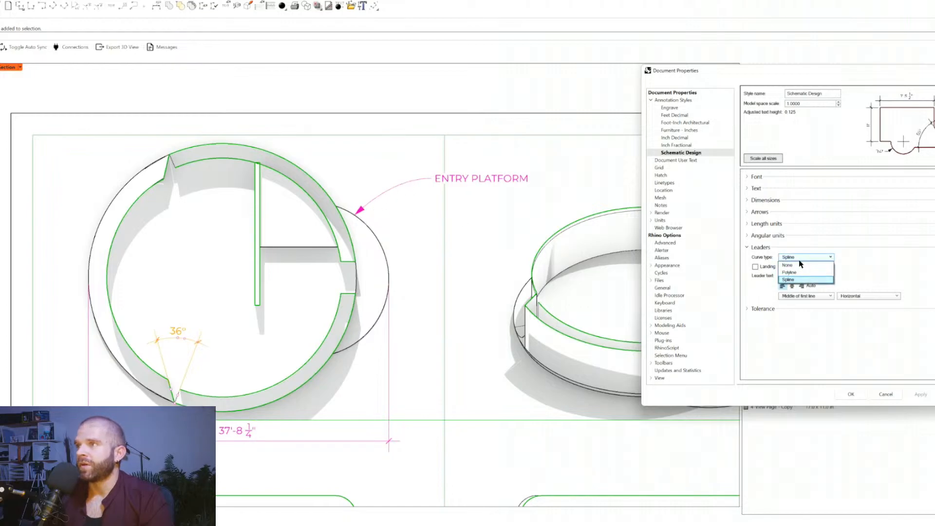
pyautogui.click(801, 266)
pyautogui.click(920, 395)
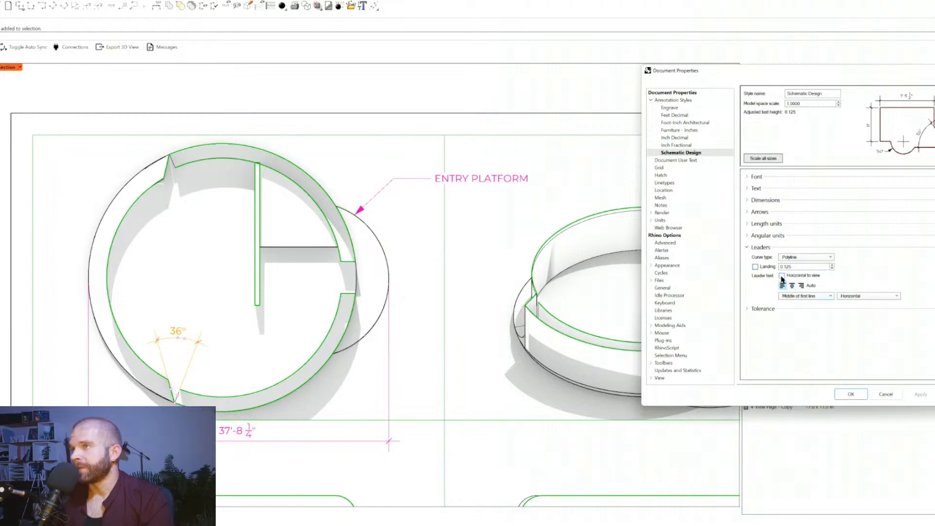
# - Make the style's leader text horizontal to view and apply it, check the tolerance settings, and accept the document properties
pyautogui.click(812, 276)
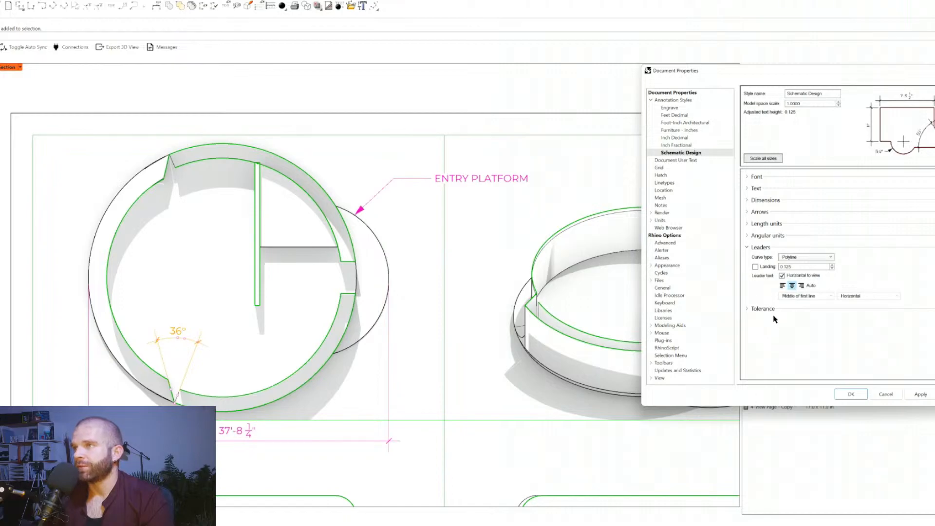
pyautogui.click(925, 395)
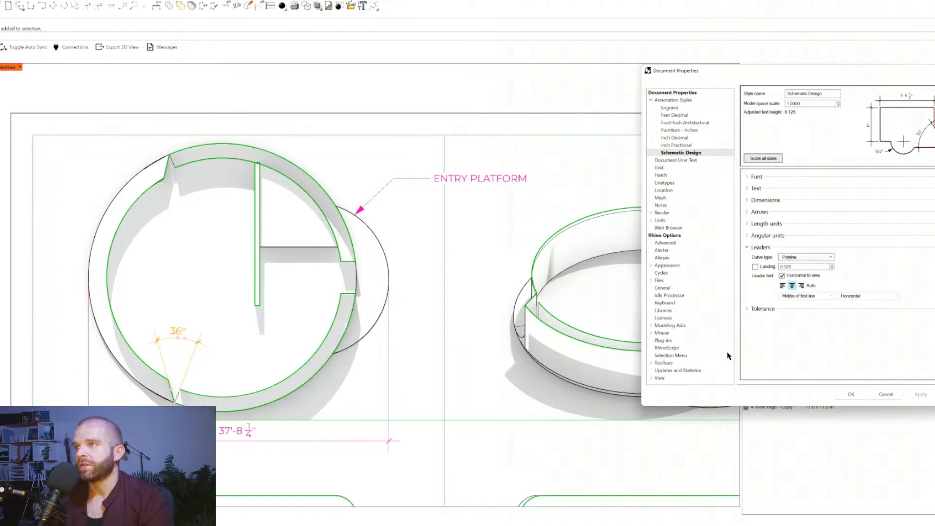
pyautogui.click(747, 308)
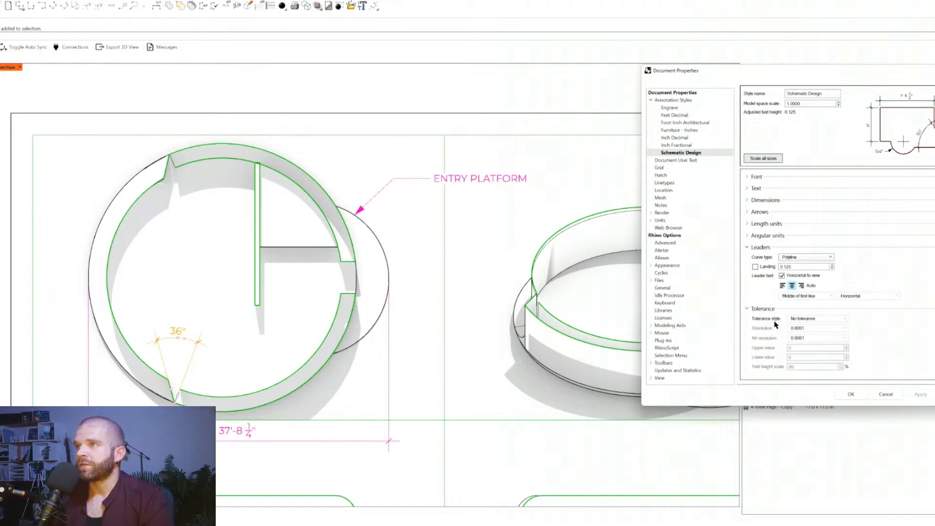
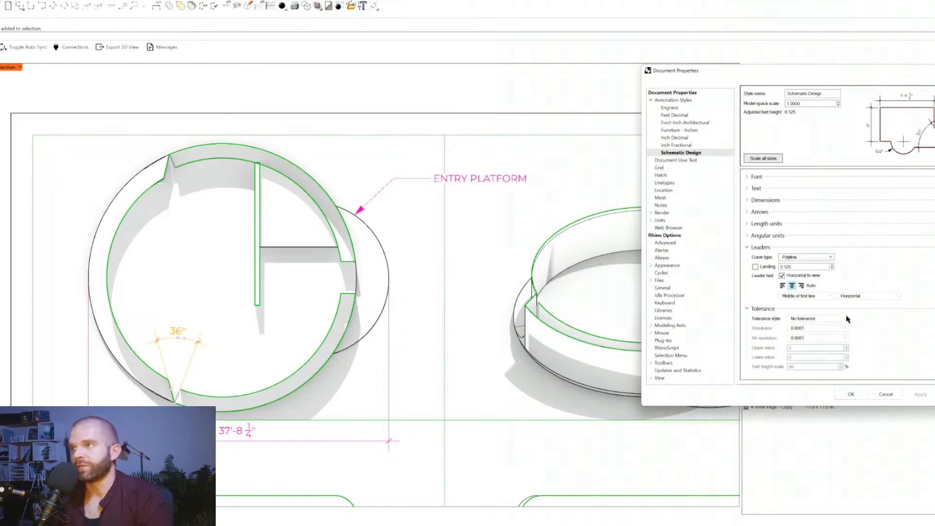
pyautogui.click(853, 395)
pyautogui.scroll(-10, 325, 190)
pyautogui.scroll(4, 380, 278)
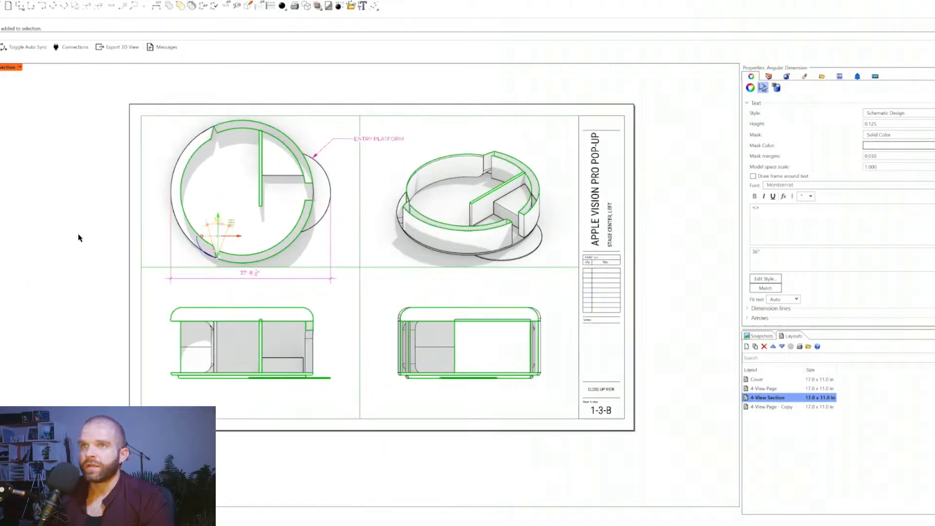
pyautogui.click(43, 233)
# - Add an aligned dimension across the rounded upper-right roof corner of the lower-left section view, placing it outside the corner
pyautogui.scroll(1, 367, 174)
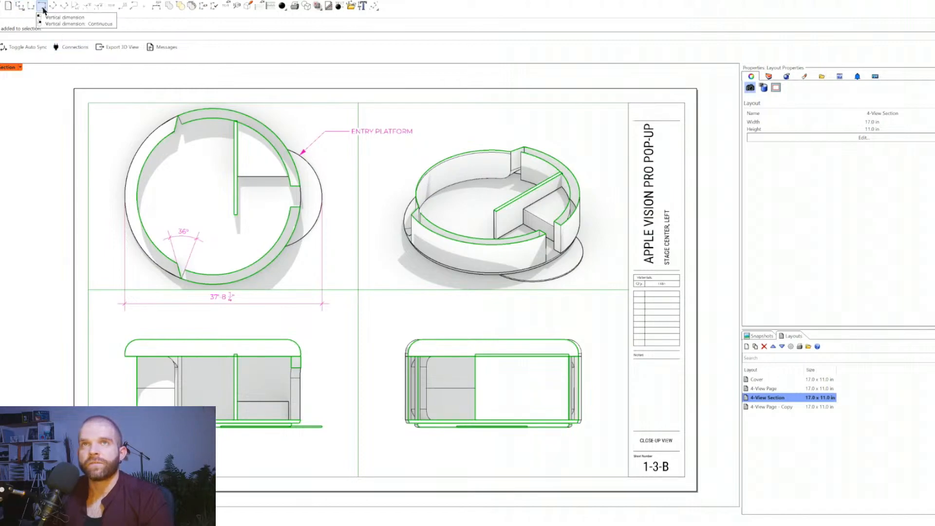
pyautogui.click(64, 8)
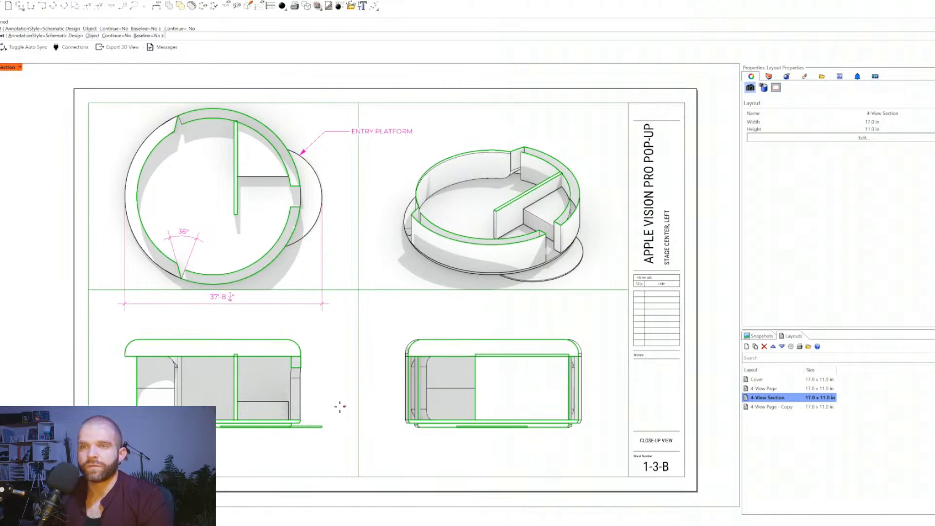
pyautogui.click(292, 345)
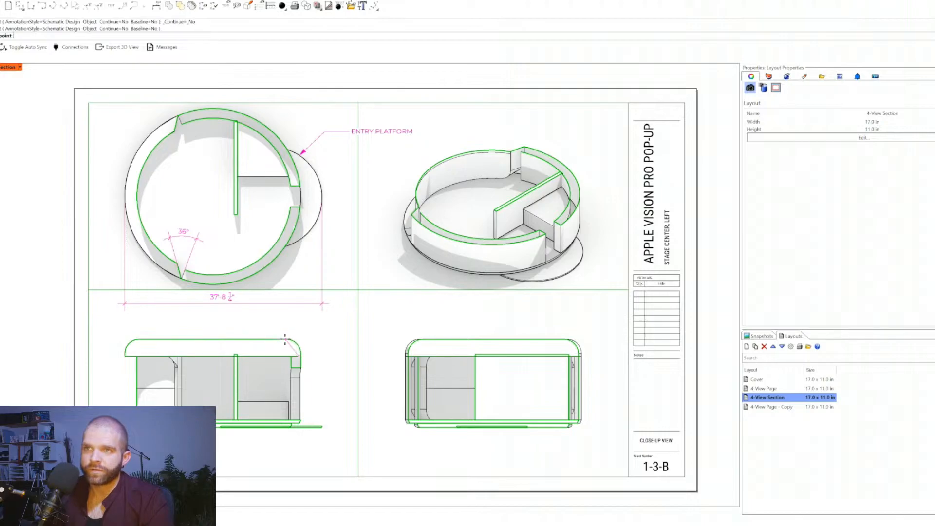
pyautogui.click(287, 335)
pyautogui.click(309, 333)
# - Set the Schematic Design style's dimension text and radial dimension text horizontal to view, and apply and accept the change
pyautogui.scroll(3, 311, 331)
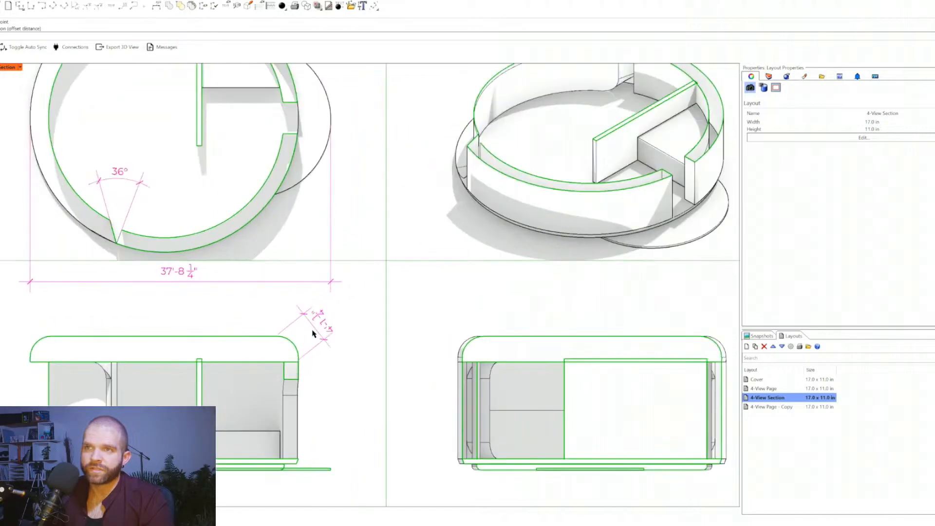
pyautogui.scroll(2, 329, 319)
pyautogui.click(326, 322)
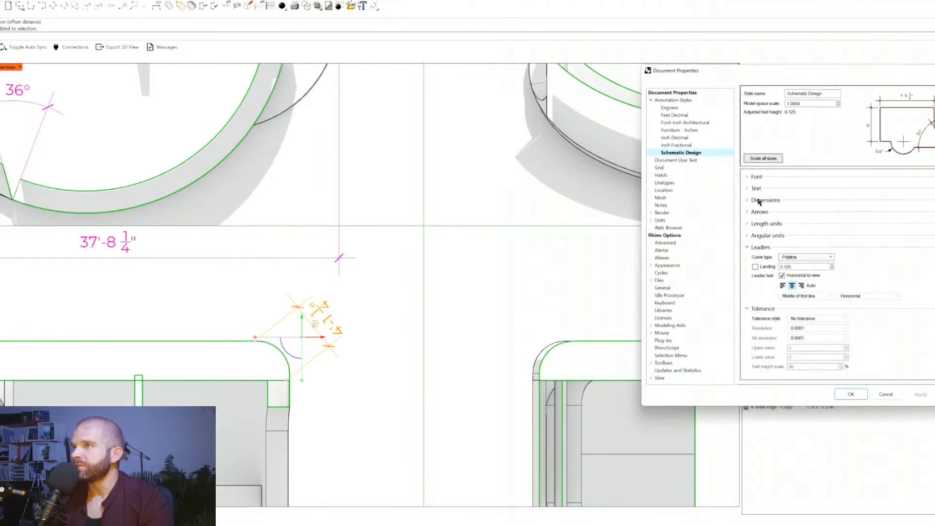
pyautogui.click(760, 202)
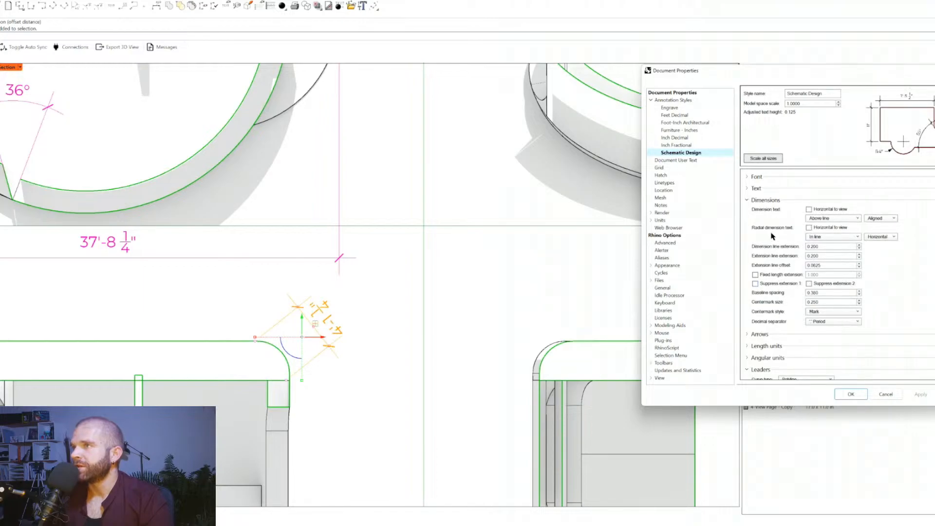
pyautogui.click(809, 209)
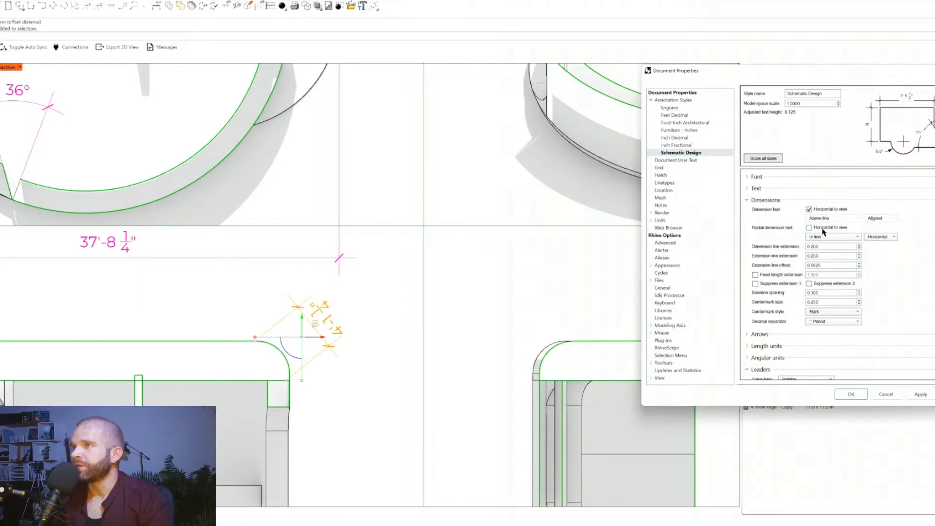
pyautogui.click(823, 230)
pyautogui.click(918, 395)
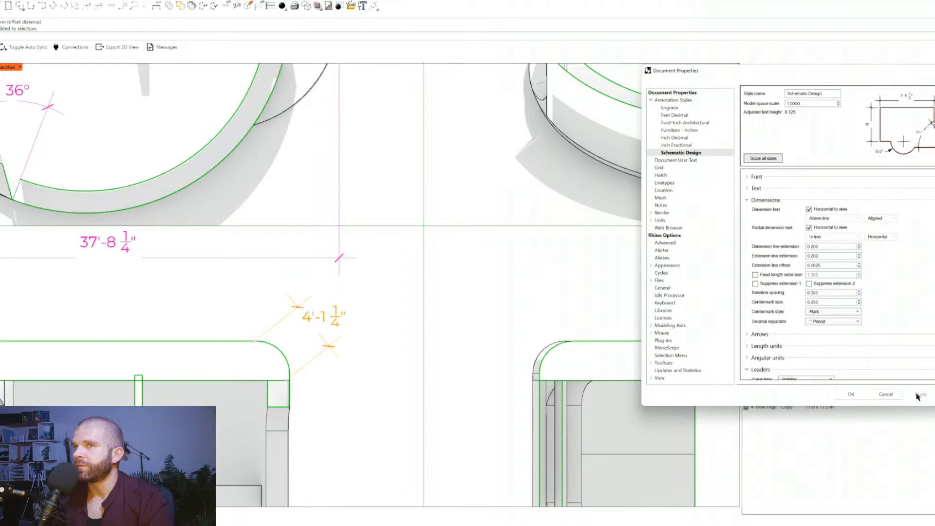
pyautogui.click(851, 394)
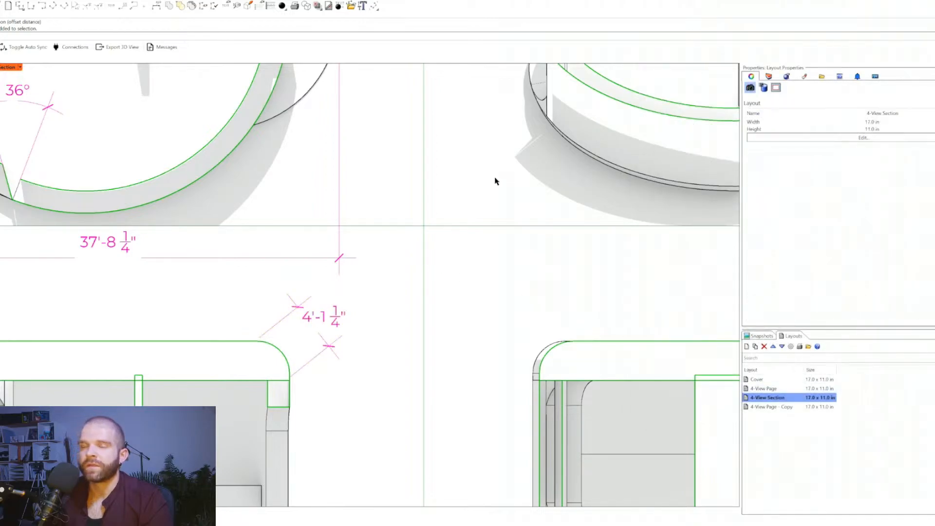
# - Add a horizontal dimension across the full width of the main base in the lower-left section view, placed below it
pyautogui.scroll(-3, 382, 314)
pyautogui.scroll(-2, 403, 286)
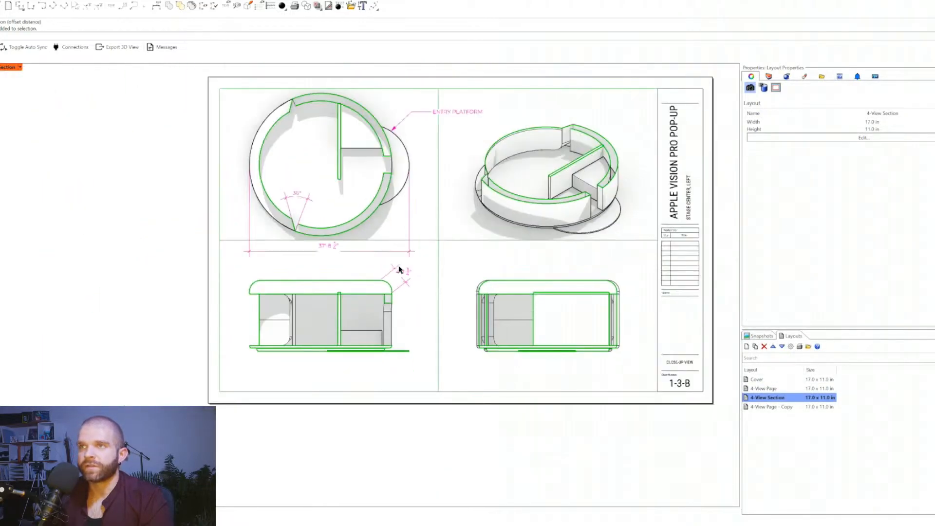
pyautogui.scroll(3, 372, 189)
pyautogui.scroll(-2, 388, 319)
pyautogui.scroll(2, 409, 265)
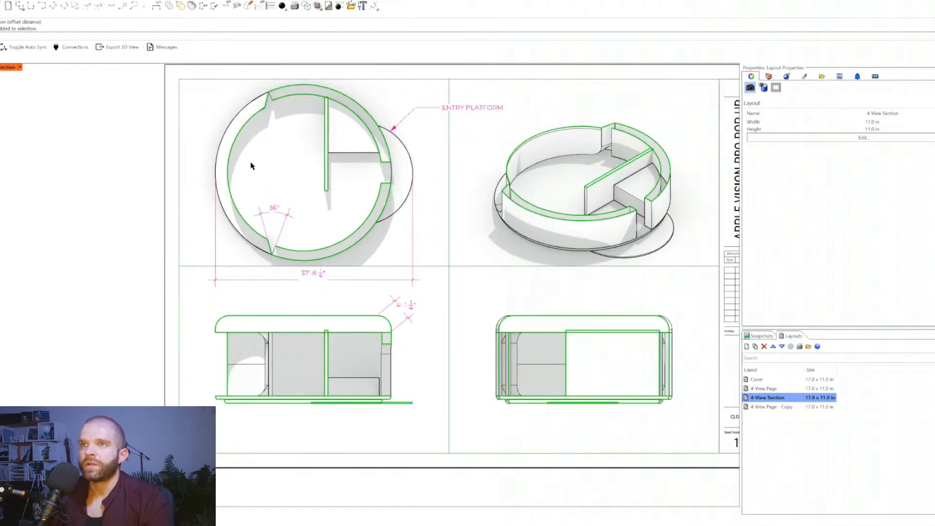
pyautogui.click(31, 6)
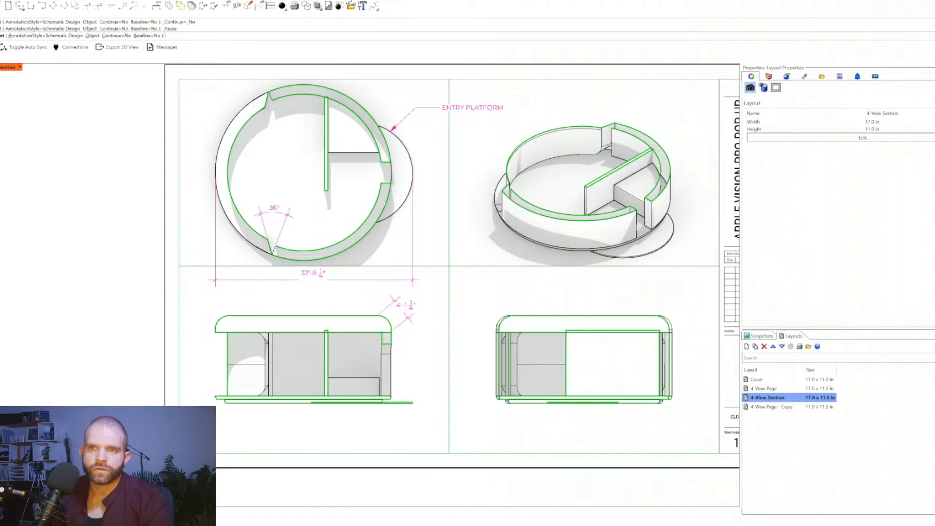
pyautogui.click(215, 397)
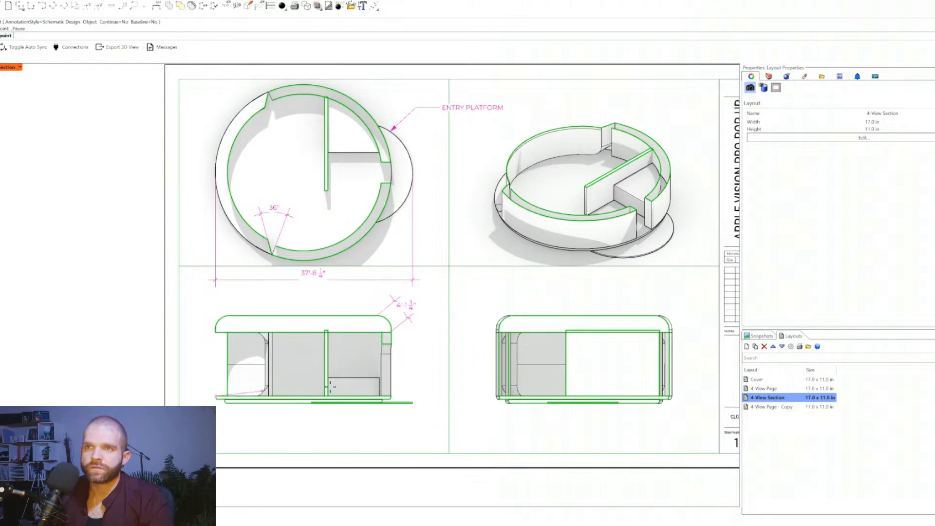
pyautogui.click(390, 398)
pyautogui.click(325, 430)
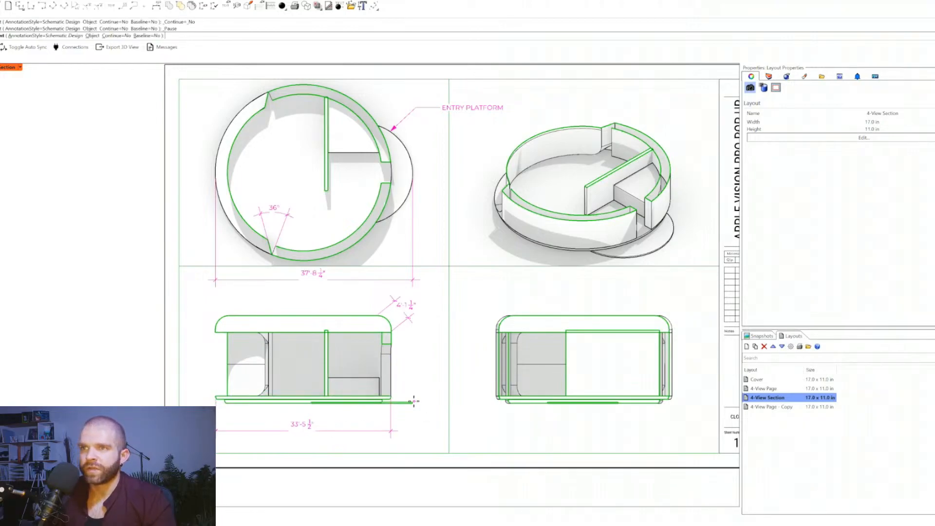
# - Dimension the entry platform's horizontal projection beyond the base, in line with the base width dimension
pyautogui.click(412, 402)
pyautogui.click(390, 397)
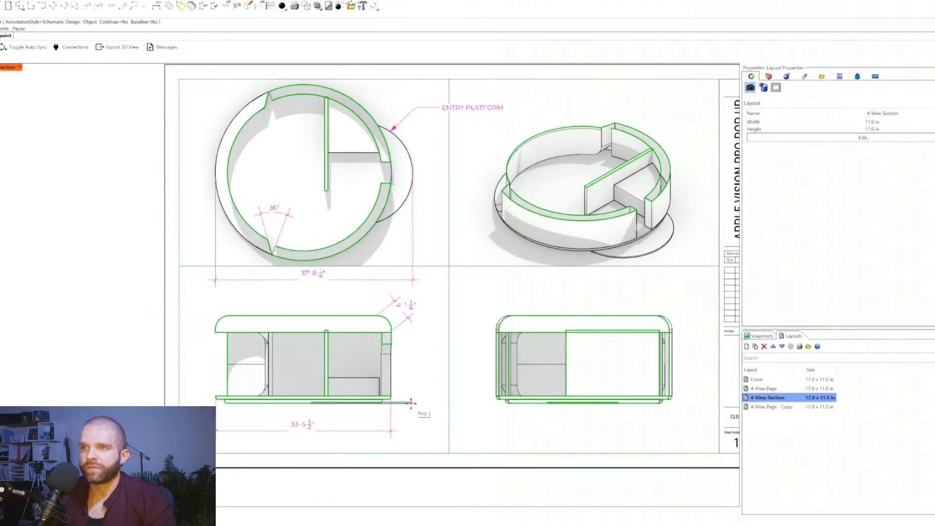
pyautogui.click(409, 429)
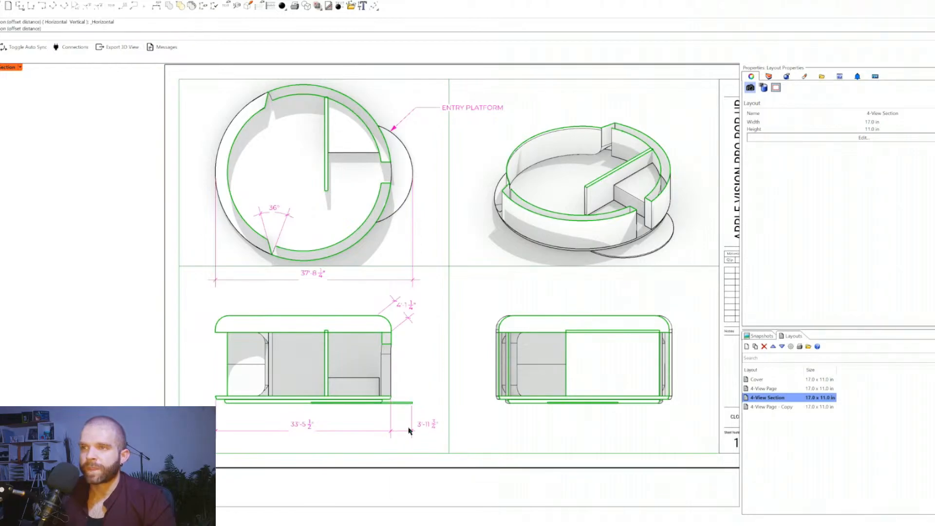
# - Reposition the platform projection dimension's text so it sits between its extension lines, above the dimension line
pyautogui.scroll(-1, 409, 431)
pyautogui.scroll(3, 410, 431)
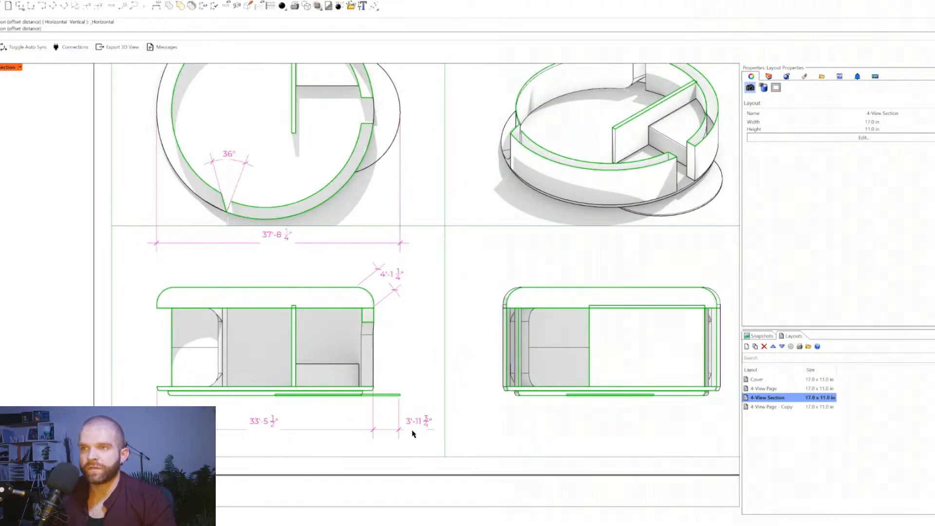
pyautogui.scroll(3, 399, 431)
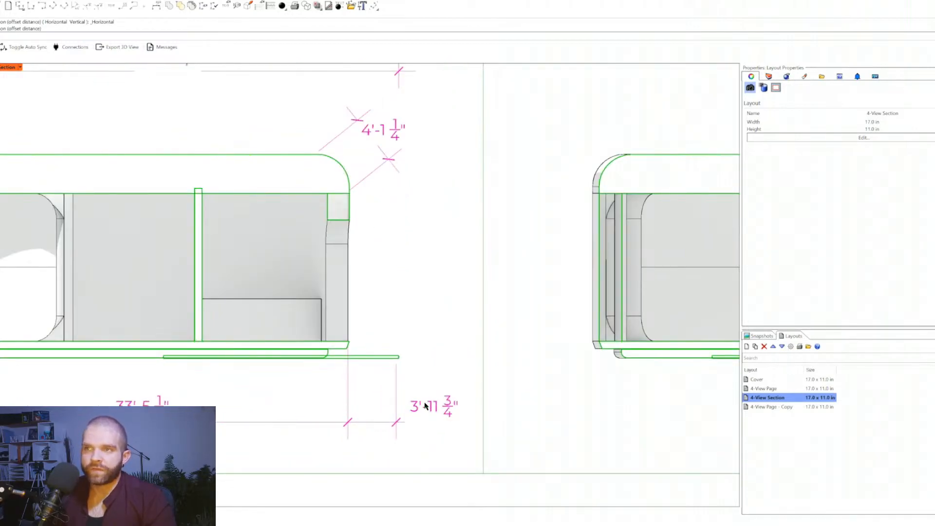
pyautogui.click(414, 406)
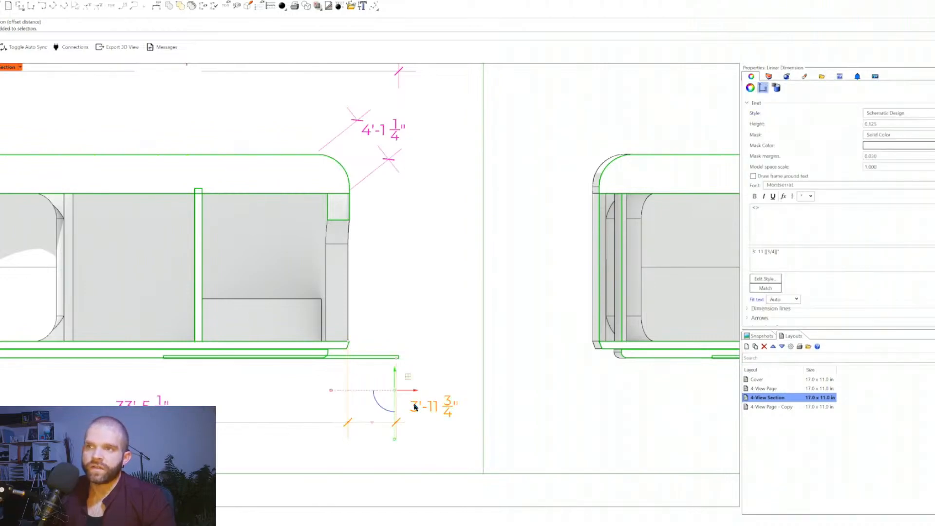
pyautogui.scroll(3, 392, 422)
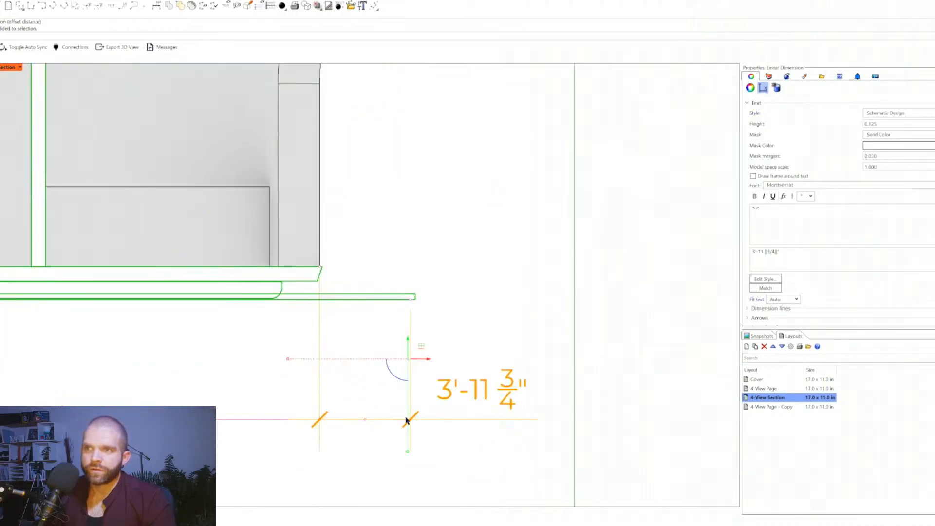
pyautogui.scroll(2, 491, 389)
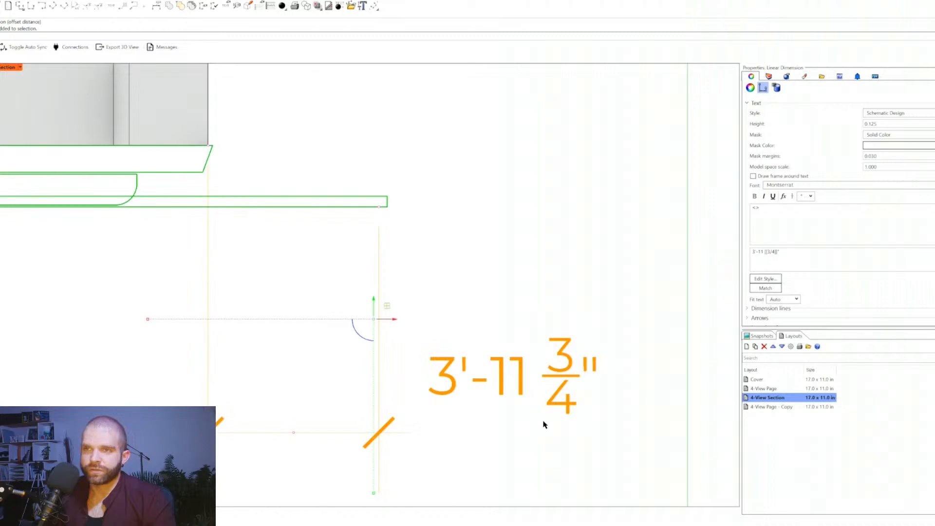
pyautogui.scroll(-2, 554, 371)
pyautogui.click(343, 419)
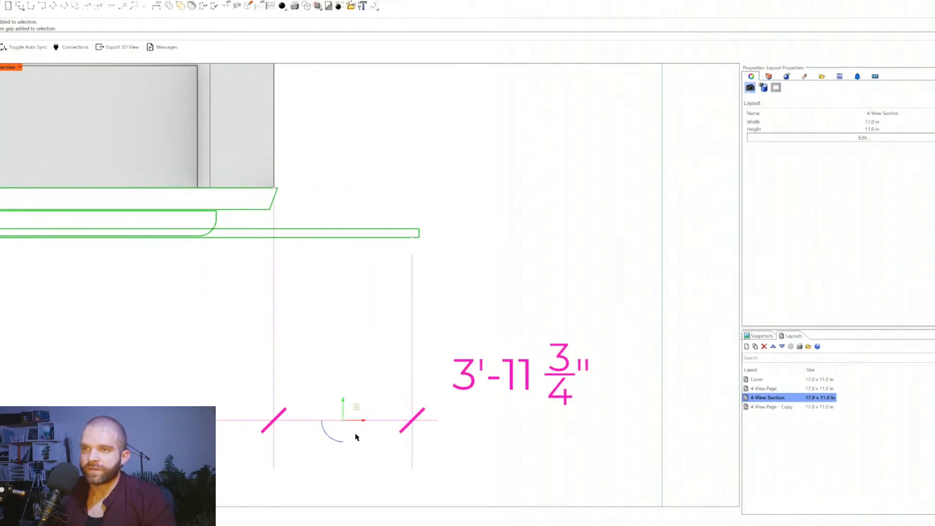
pyautogui.keyDown('alt'); pyautogui.moveTo(365, 422); pyautogui.dragTo(352, 385); pyautogui.keyUp('alt')
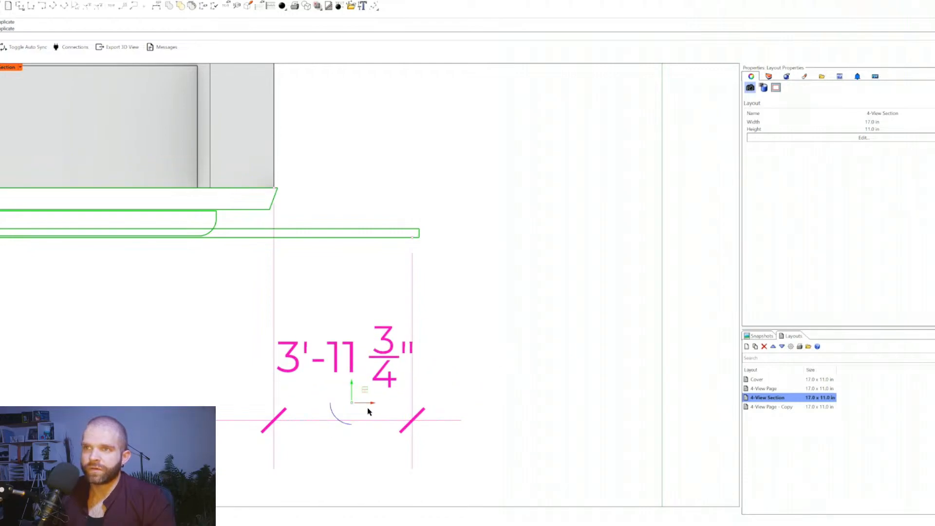
# - Review the dimensions placed on the lower-left section view and across the whole 4-View Section sheet
pyautogui.press('Escape')
pyautogui.scroll(-5, 308, 354)
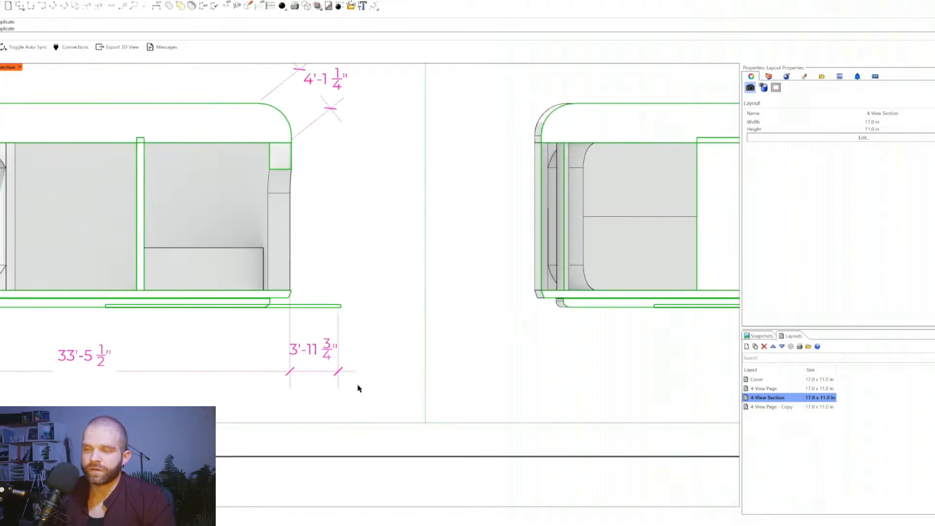
pyautogui.scroll(-3, 295, 374)
pyautogui.scroll(3, 390, 378)
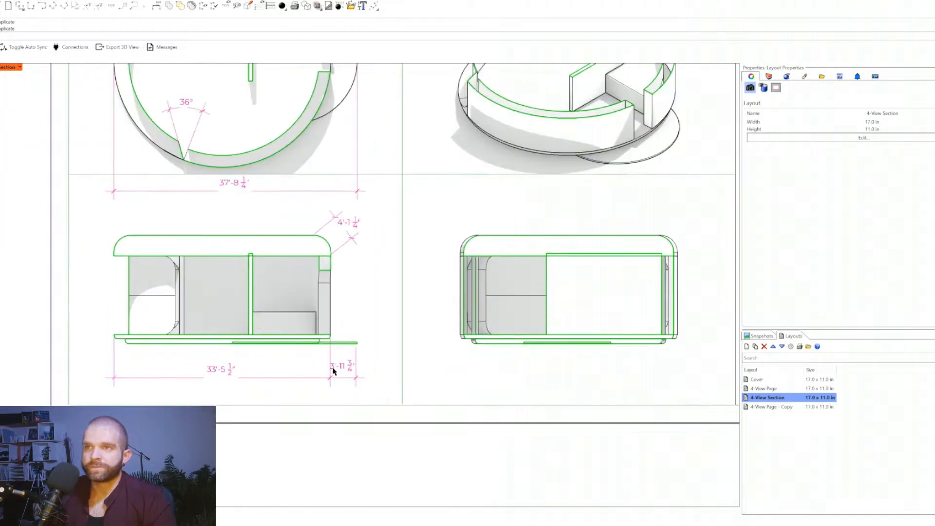
pyautogui.scroll(-3, 367, 366)
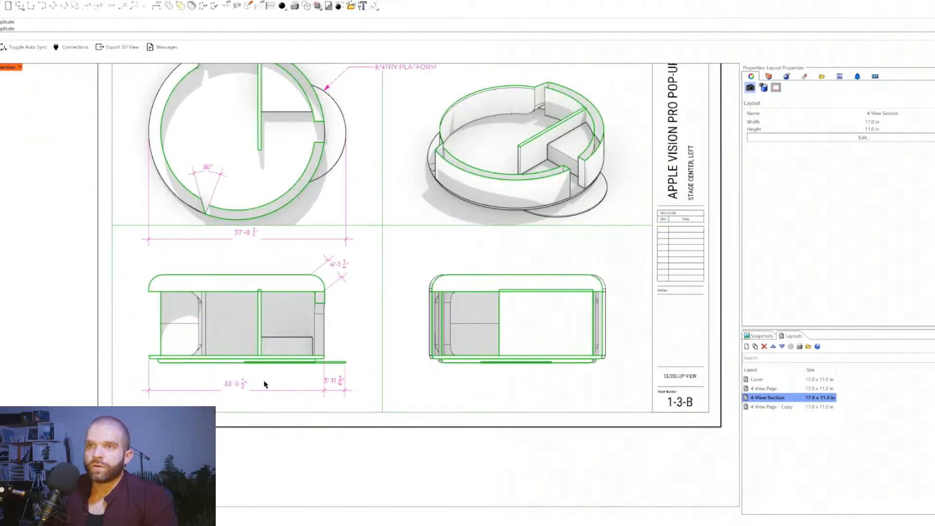
pyautogui.scroll(3, 255, 381)
pyautogui.scroll(-3, 255, 381)
pyautogui.scroll(1, 395, 263)
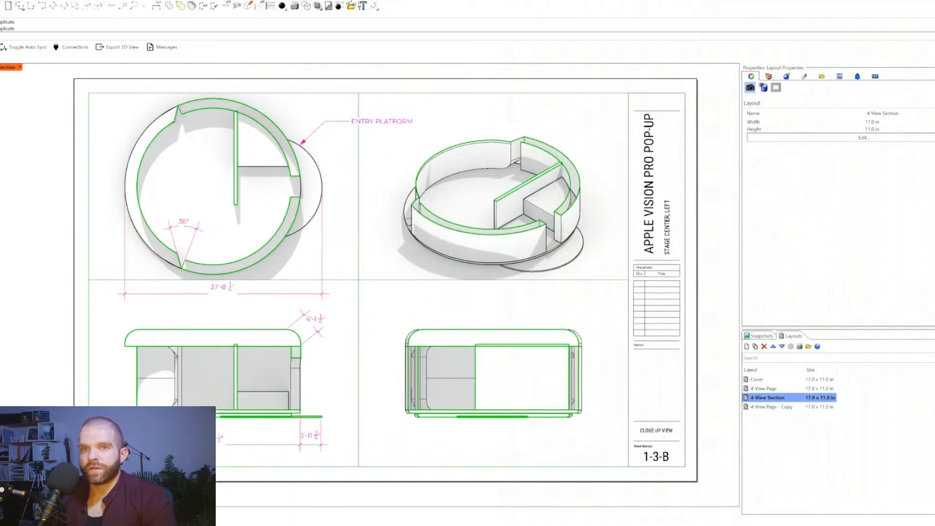
# - Inspect the pop-up in the Perspective model view, select its entry platform, and return to the 4-View Section layout
pyautogui.click(7, 510)
pyautogui.scroll(-4, 292, 333)
pyautogui.moveTo(291, 333); pyautogui.dragTo(467, 347, button='right')
pyautogui.scroll(3, 329, 381)
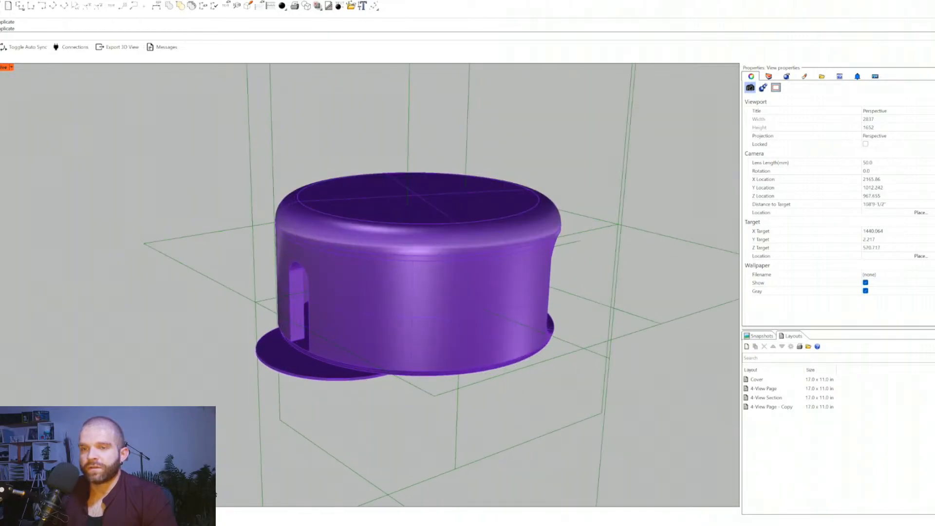
pyautogui.click(274, 355)
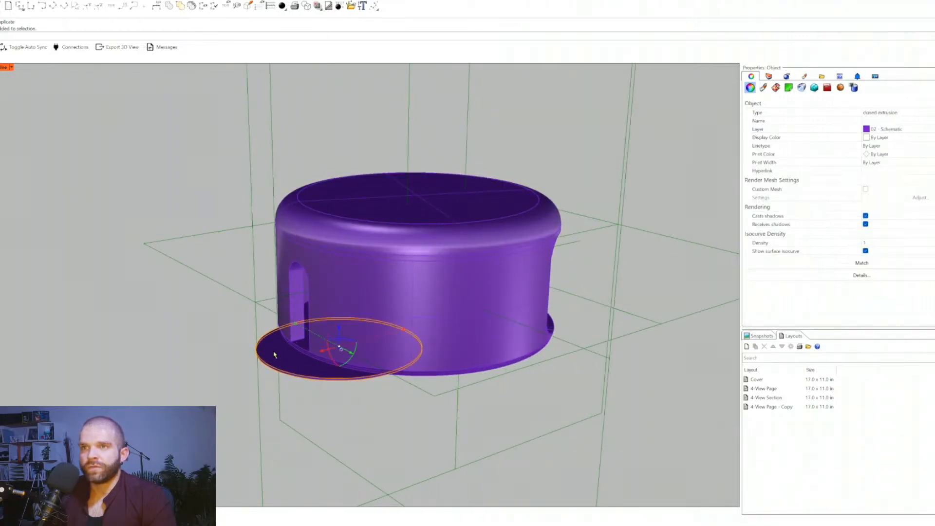
pyautogui.hotkey('ctrl', 'Tab')
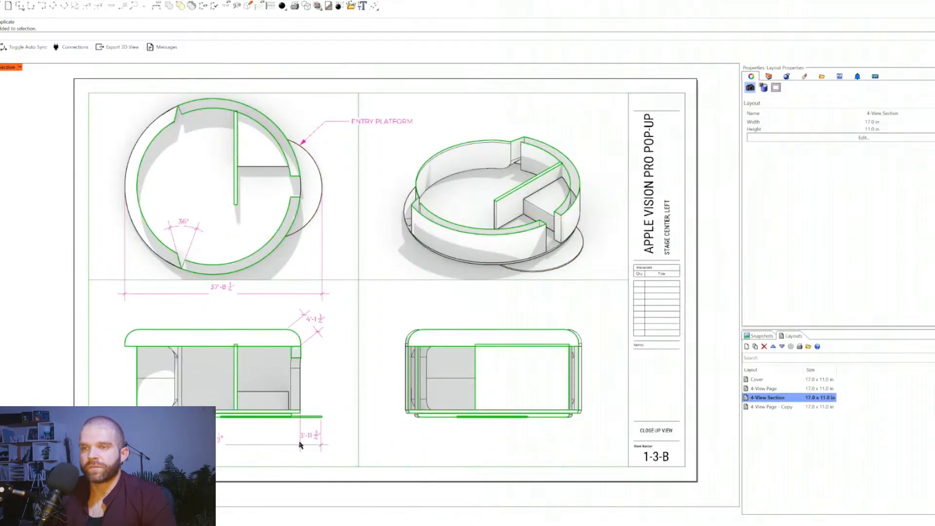
# - Shift the entry platform horizontally farther out from the base inside the Front detail, and leave the detail
pyautogui.scroll(6, 301, 442)
pyautogui.doubleClick(330, 379)
pyautogui.click(333, 394)
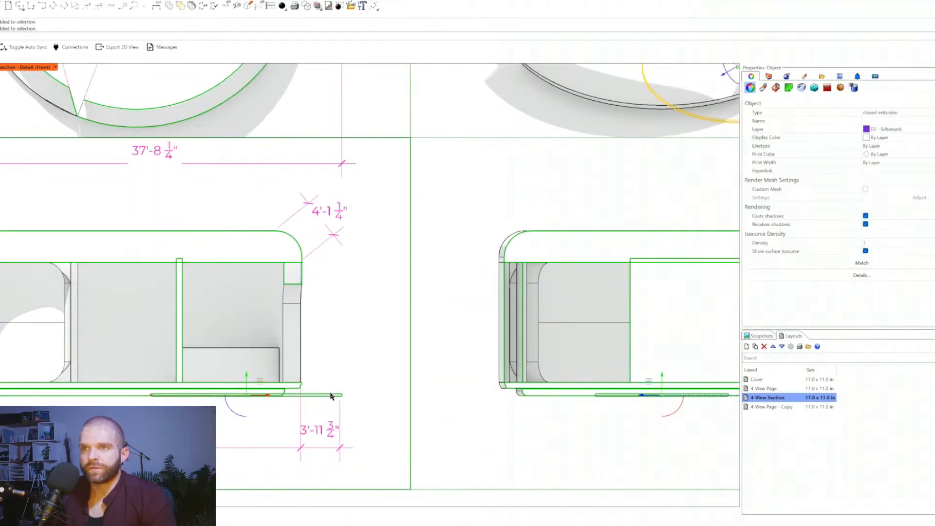
pyautogui.moveTo(268, 395); pyautogui.dragTo(280, 397)
pyautogui.doubleClick(348, 337)
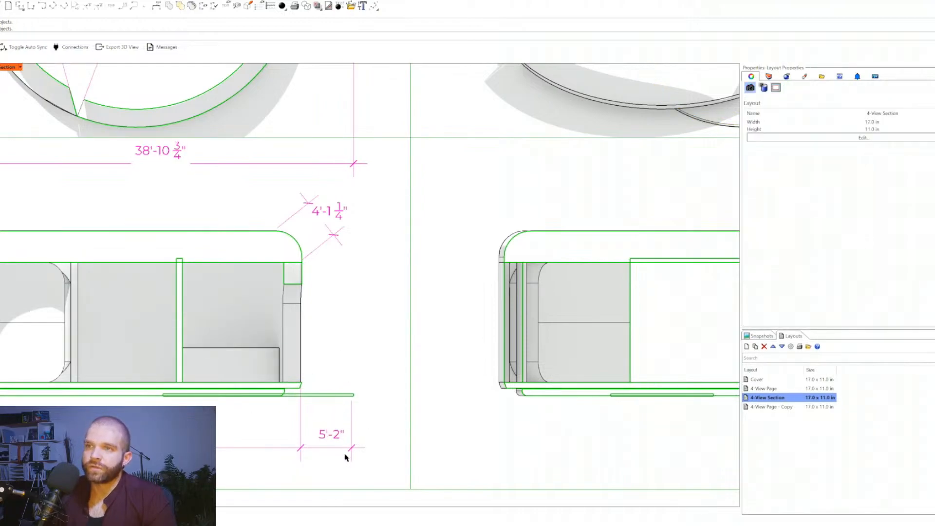
# - Return the entry platform to its original position inside the Front detail, and leave the detail
pyautogui.doubleClick(345, 349)
pyautogui.click(338, 395)
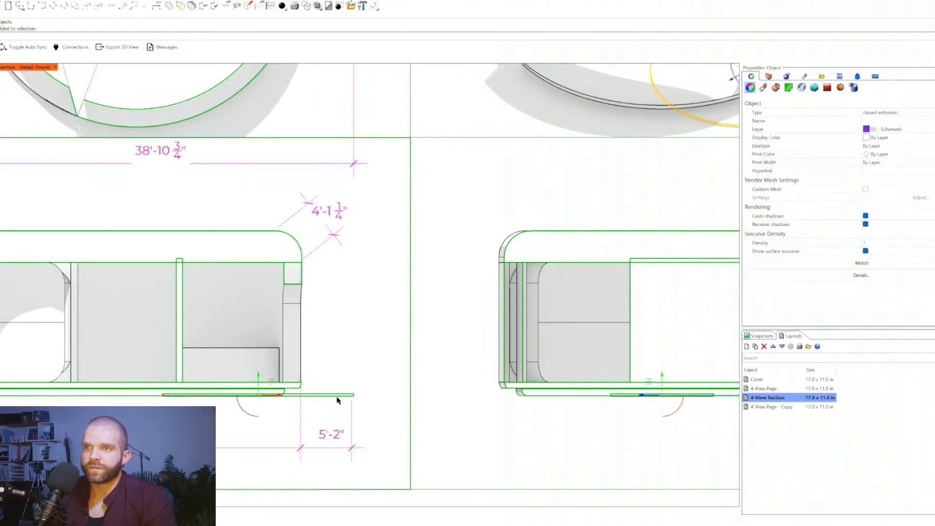
pyautogui.moveTo(280, 395); pyautogui.dragTo(268, 395)
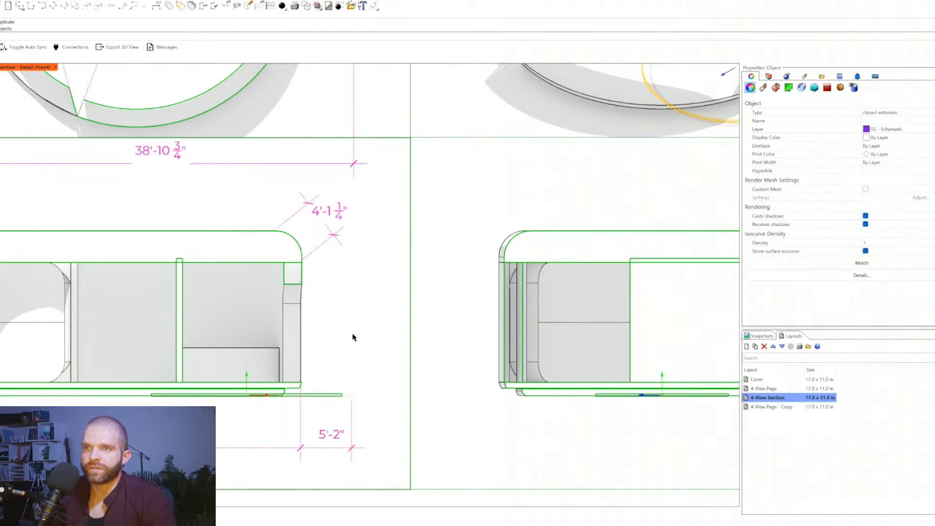
pyautogui.doubleClick(302, 375)
pyautogui.scroll(-5, 232, 387)
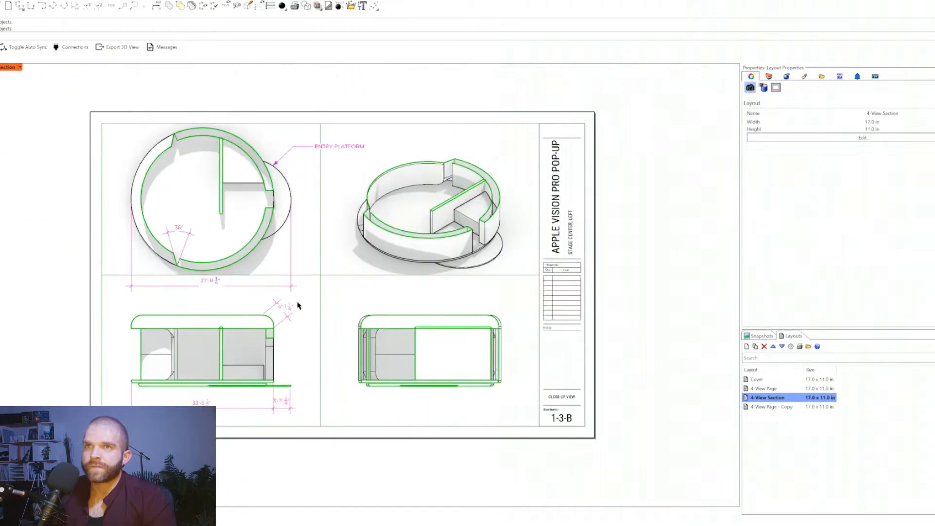
# - Add a vertical dimension of the structure's overall height beside the lower-right section view, on its outer left side
pyautogui.scroll(-2, 307, 360)
pyautogui.scroll(2, 325, 301)
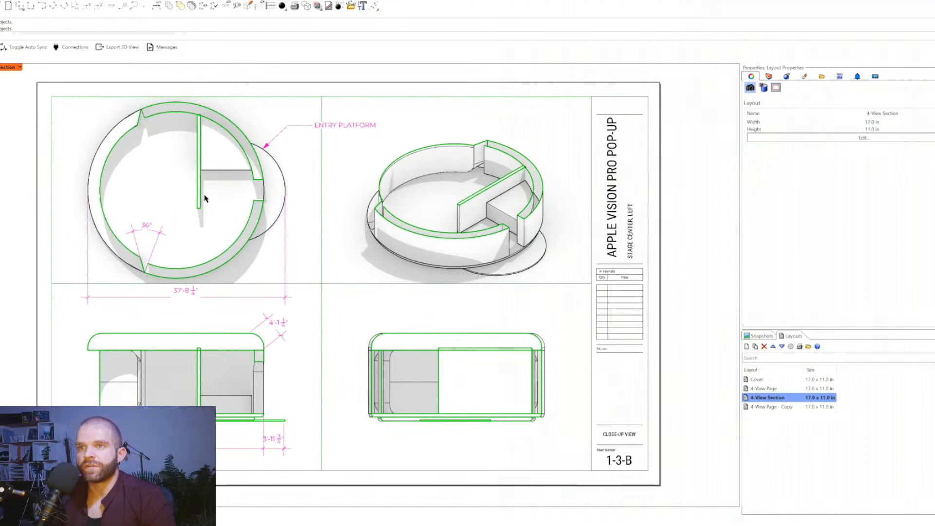
pyautogui.click(42, 5)
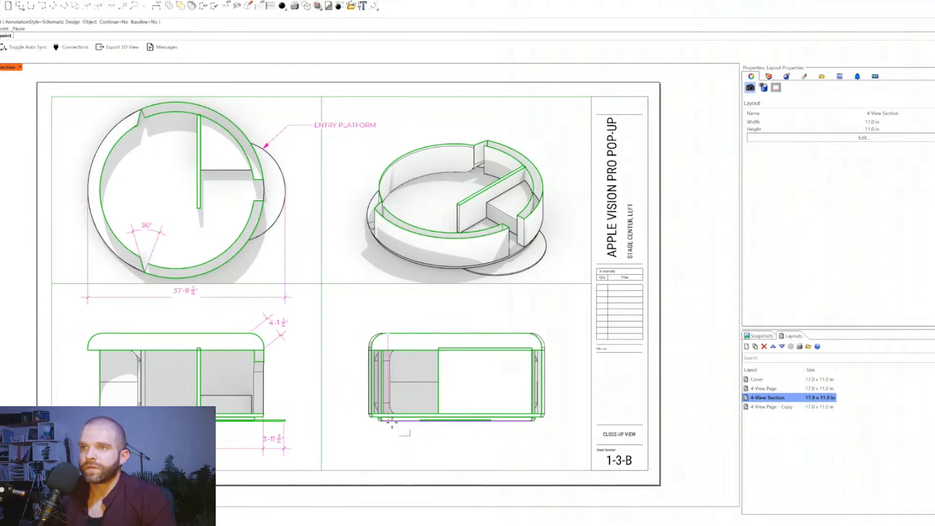
pyautogui.click(387, 418)
pyautogui.click(345, 422)
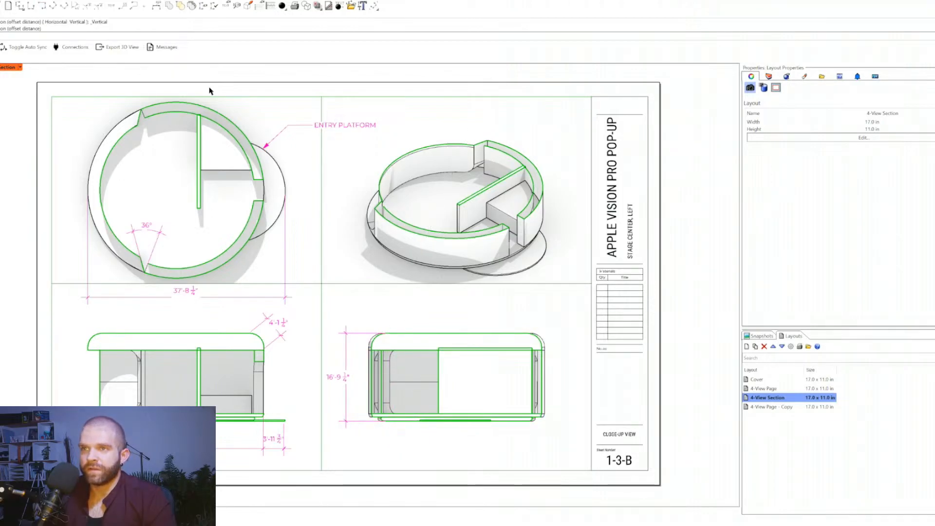
# - Add a horizontal dimension across the structure's full width, placed above the lower-right section view
pyautogui.click(48, 7)
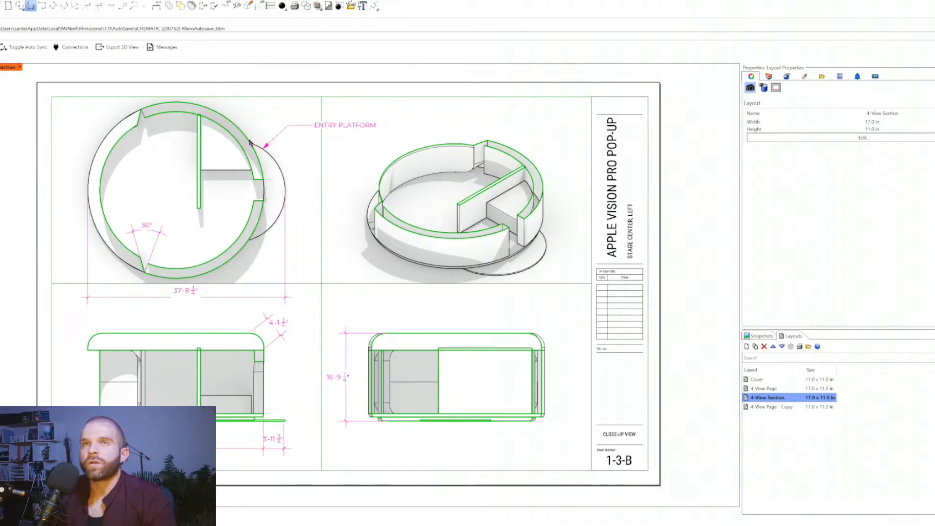
pyautogui.click(369, 349)
pyautogui.click(545, 349)
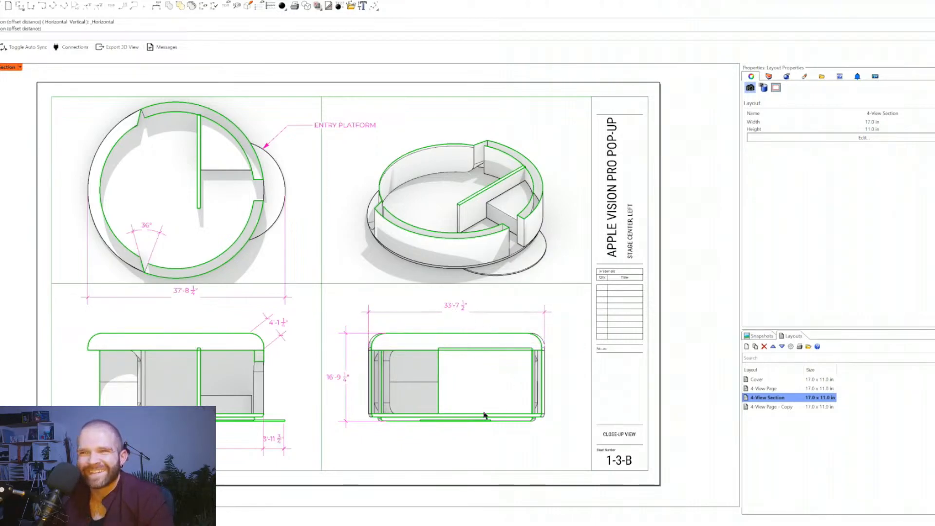
# - Dimension the interior height from the roof underside to the floor, placed inside the lower-right section's room
pyautogui.click(43, 6)
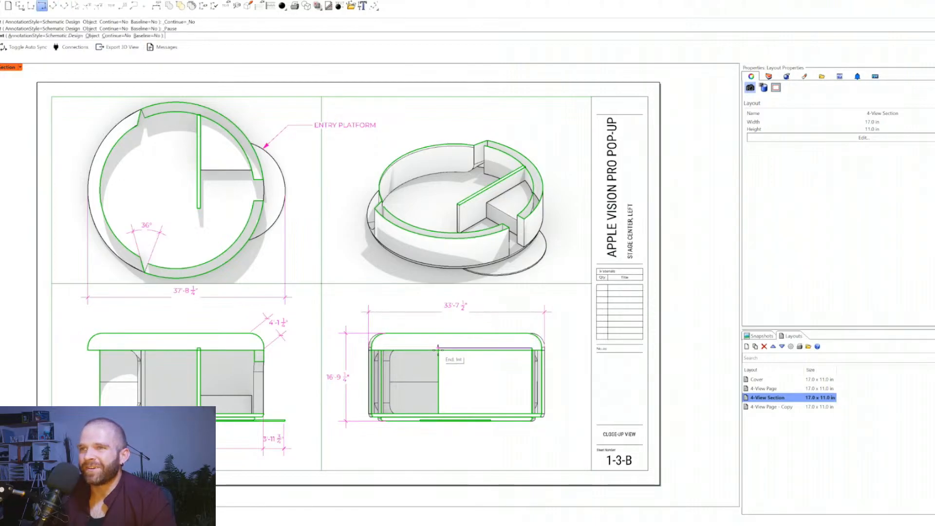
pyautogui.click(398, 349)
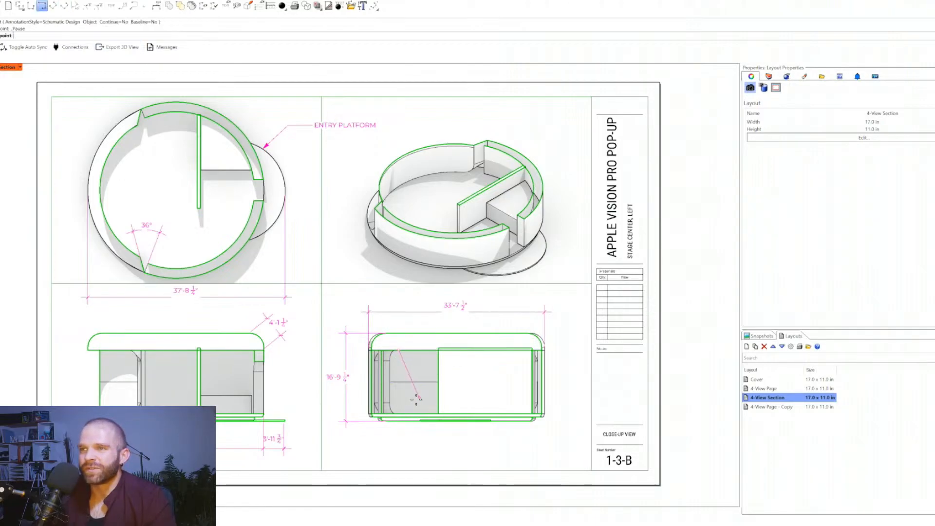
pyautogui.click(409, 414)
pyautogui.click(482, 396)
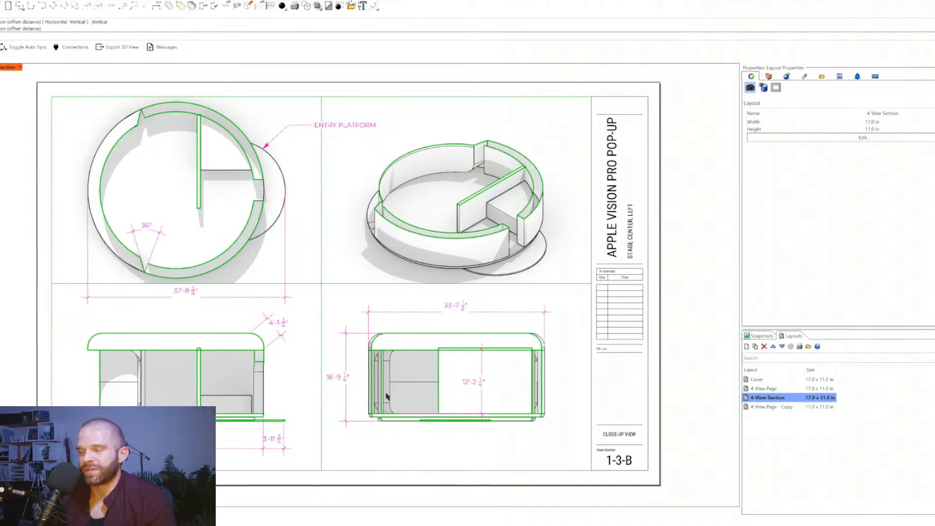
# - Add a vertical dimension of the recessed lower base's height, placed right of the lower-right section view
pyautogui.rightClick(559, 420)
pyautogui.scroll(10, 554, 421)
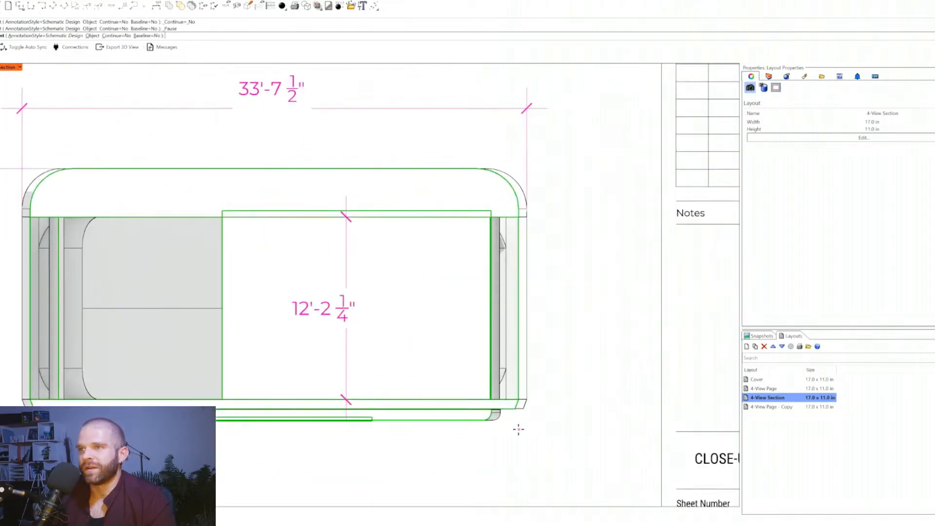
pyautogui.click(491, 419)
pyautogui.click(500, 409)
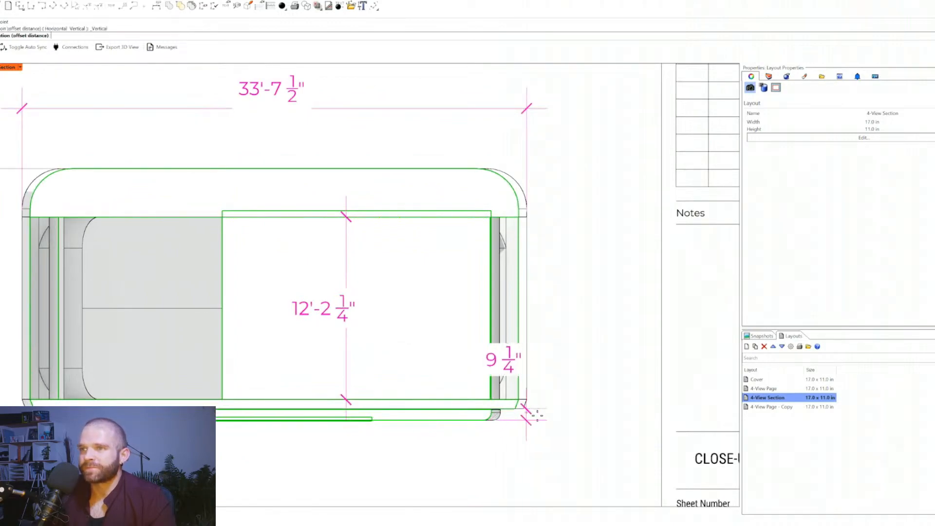
pyautogui.click(600, 414)
# - Dimension the main base edge's thickness vertically, in line with the recessed lower base dimension
pyautogui.rightClick(525, 413)
pyautogui.click(524, 411)
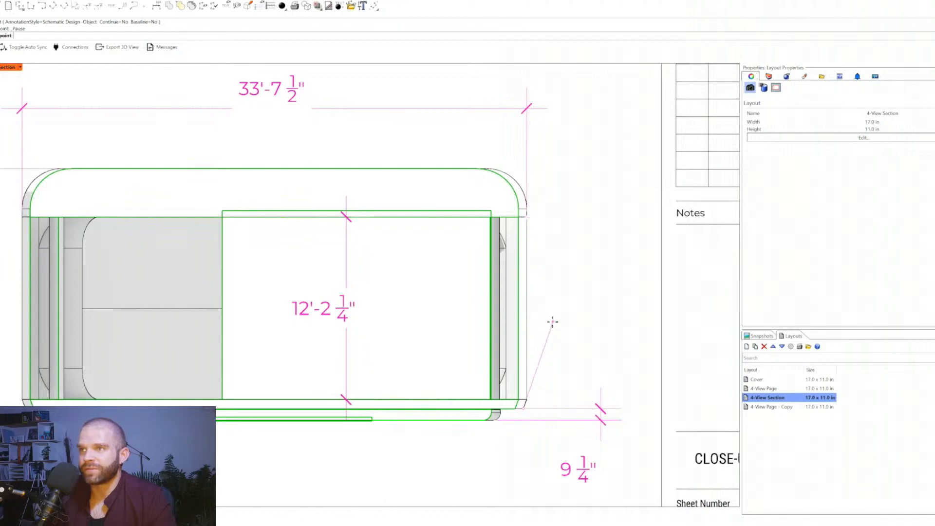
pyautogui.click(527, 399)
pyautogui.click(602, 404)
# - Reposition the base edge thickness dimension's text so it clears the text of the lower base dimension
pyautogui.click(584, 446)
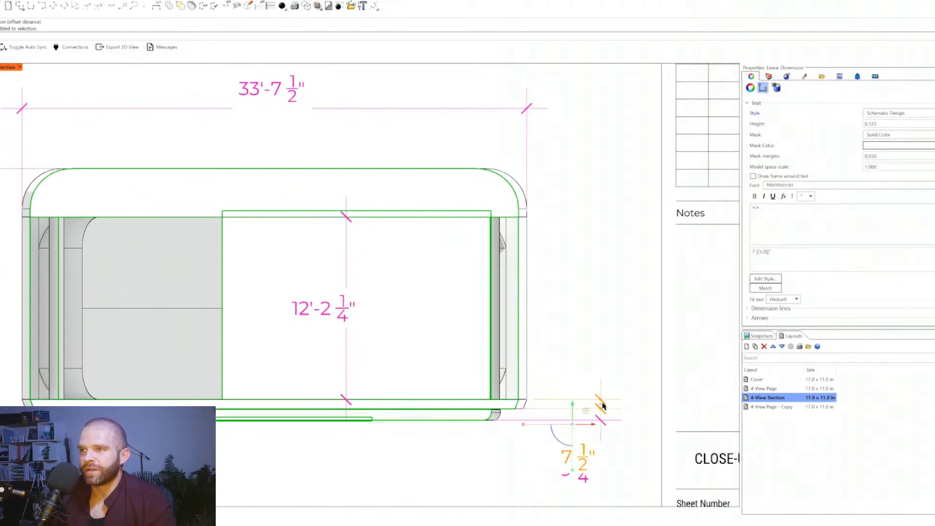
pyautogui.click(601, 399)
pyautogui.moveTo(601, 392); pyautogui.dragTo(600, 396)
pyautogui.moveTo(652, 411); pyautogui.dragTo(666, 409)
pyautogui.click(632, 361)
# - Open the Cover layout, start its print setup, and set the output type to Vector Output
pyautogui.scroll(-14, 491, 403)
pyautogui.scroll(4, 409, 405)
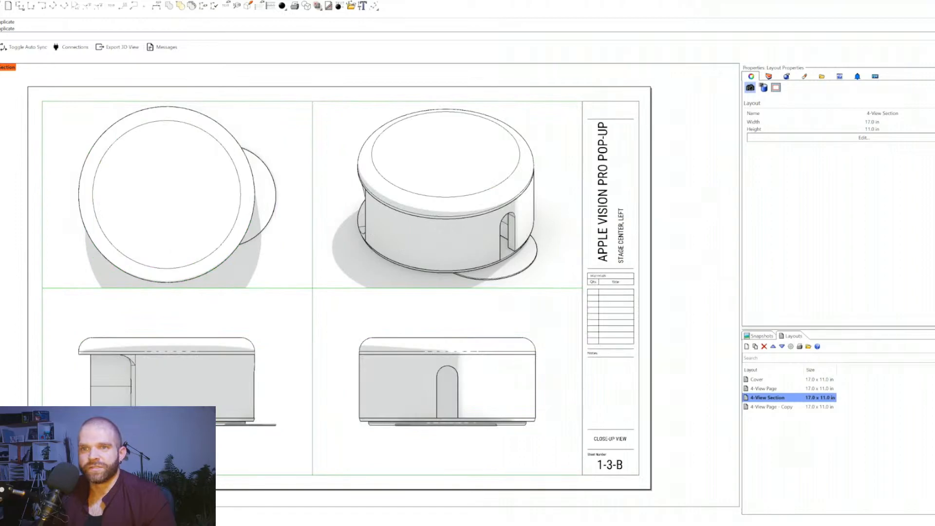
pyautogui.click(764, 388)
pyautogui.press('Up')
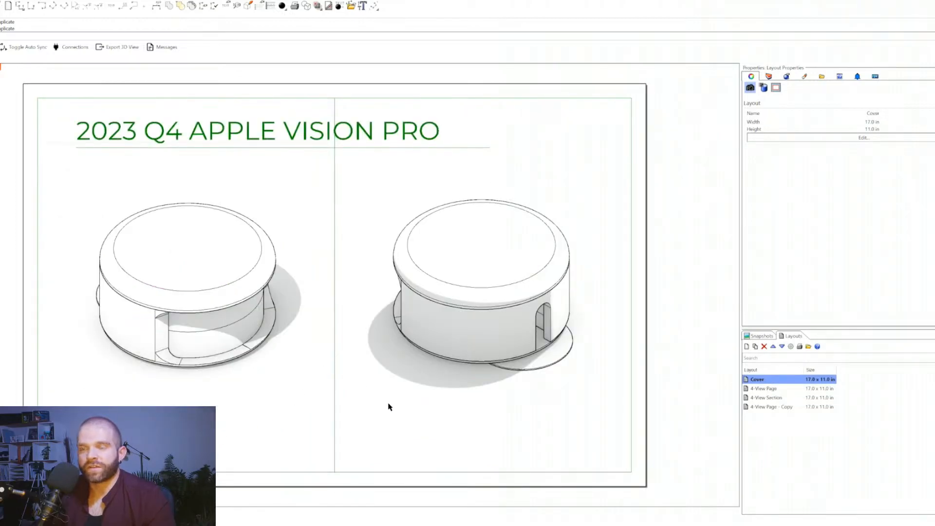
pyautogui.hotkey('ctrl', 'p')
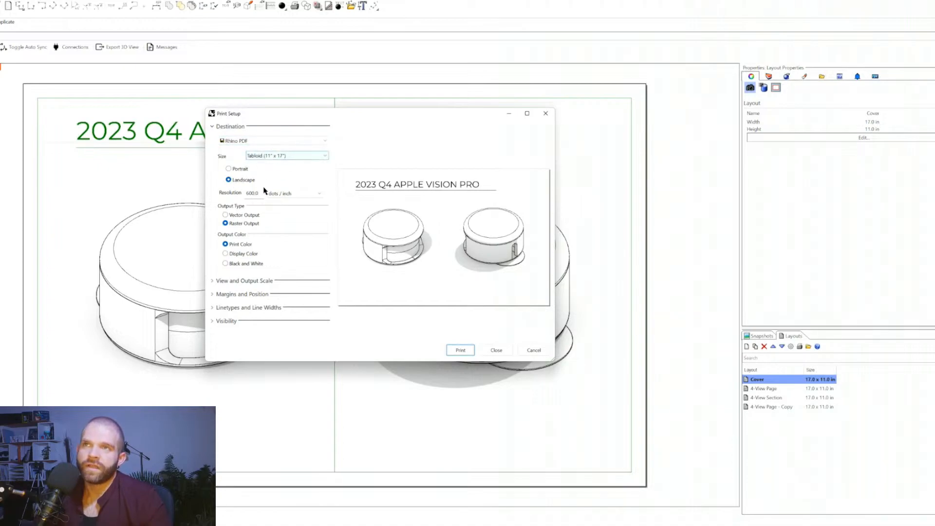
pyautogui.click(252, 217)
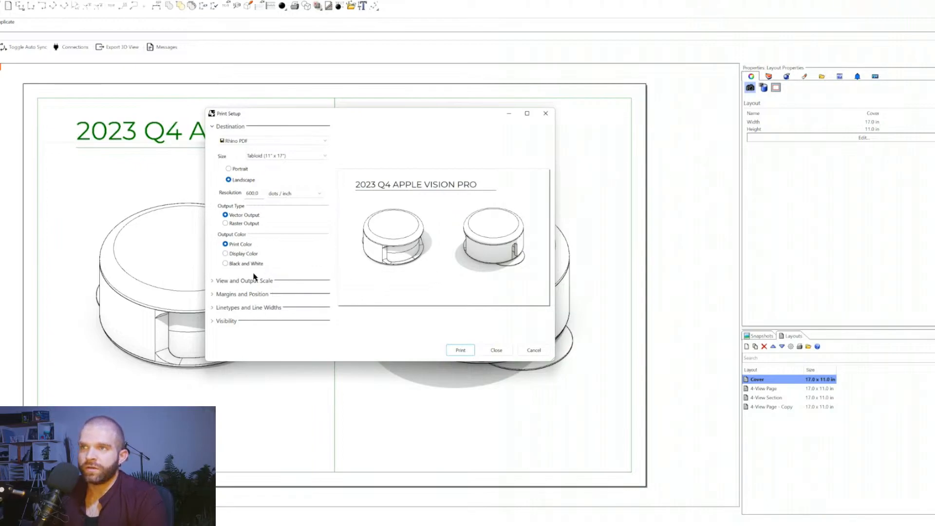
# - Set the print's view and output scale options to include All Layouts
pyautogui.click(214, 282)
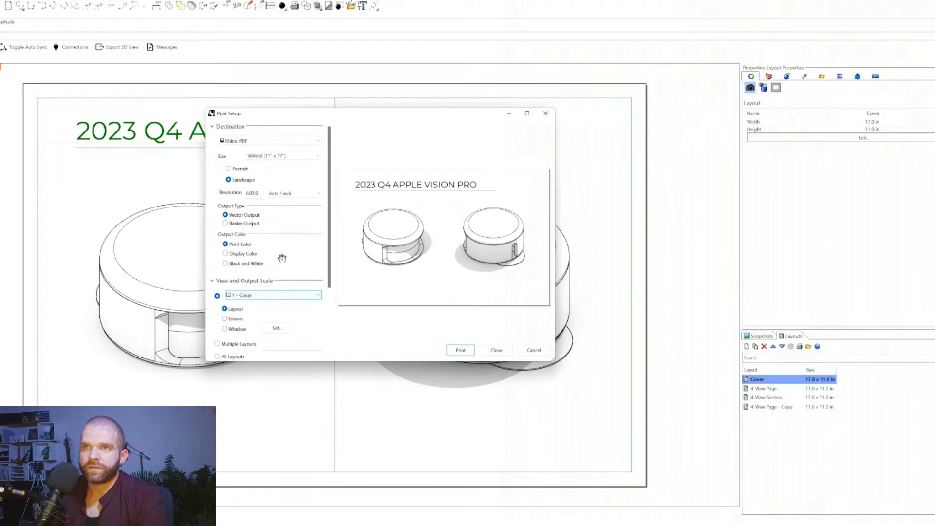
pyautogui.moveTo(330, 261); pyautogui.dragTo(330, 299)
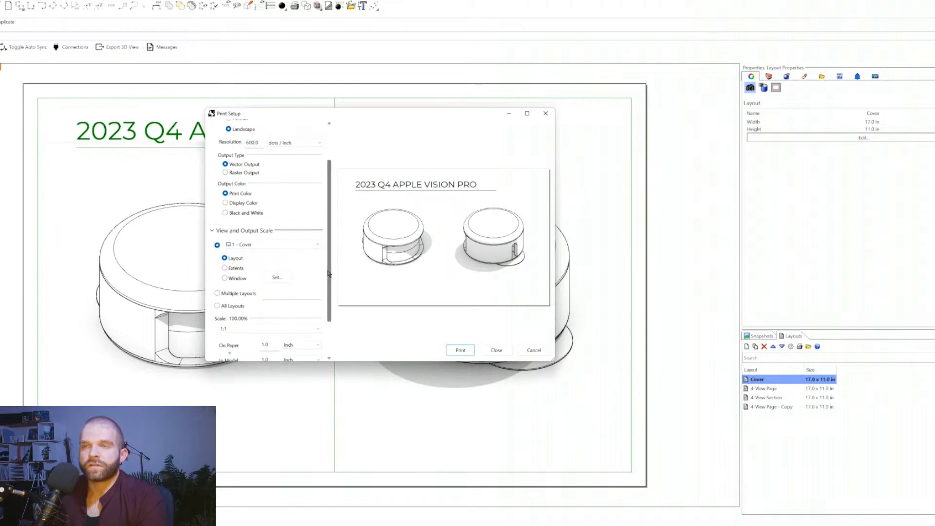
pyautogui.moveTo(329, 271); pyautogui.dragTo(324, 296)
pyautogui.click(236, 265)
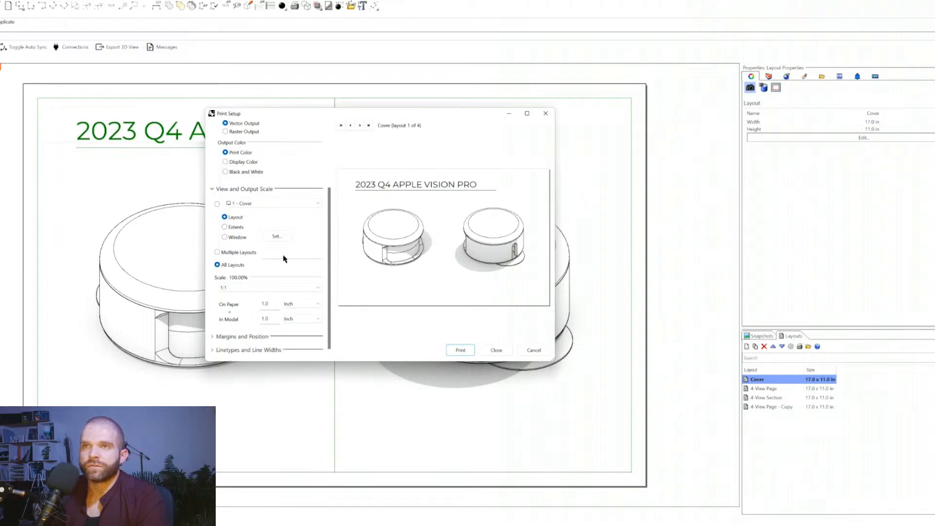
pyautogui.moveTo(329, 275); pyautogui.dragTo(330, 292)
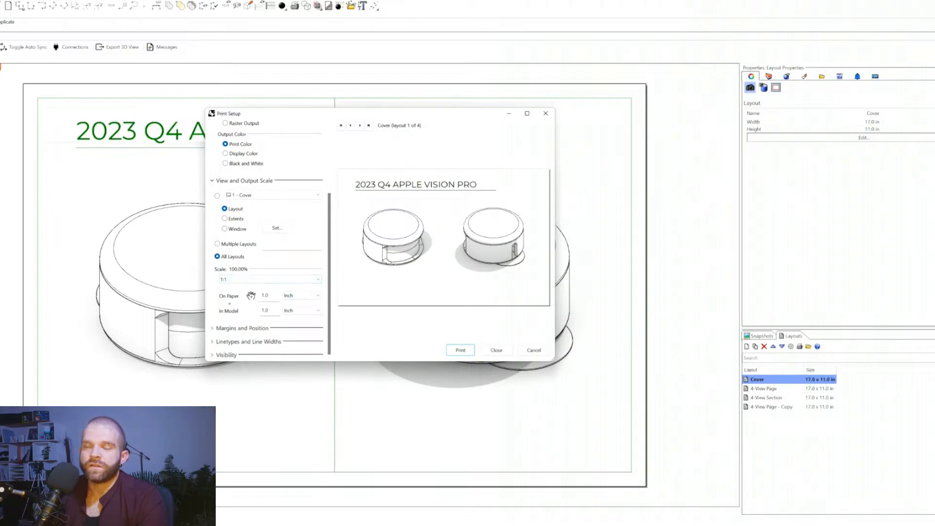
# - Review the print's margins and position, linetype and line width, and visibility settings
pyautogui.click(213, 328)
pyautogui.scroll(-5, 233, 325)
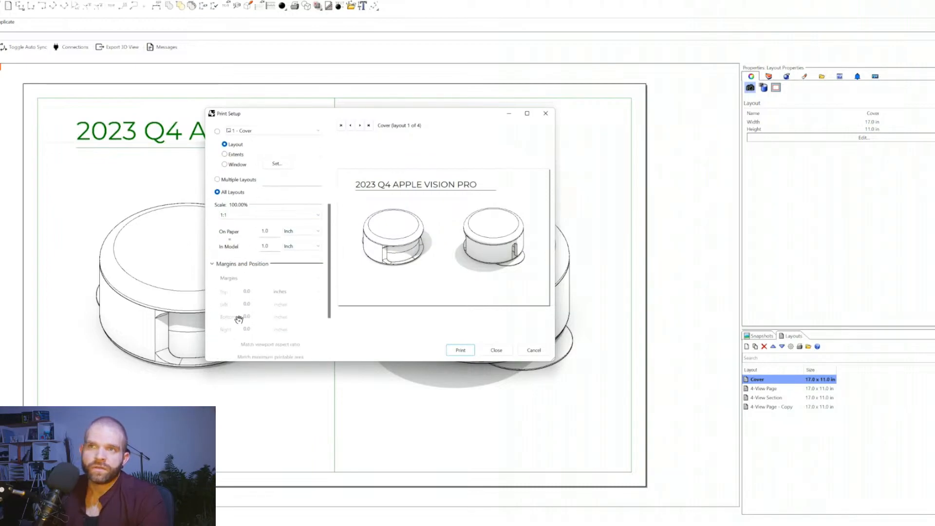
pyautogui.click(213, 341)
pyautogui.scroll(-5, 256, 257)
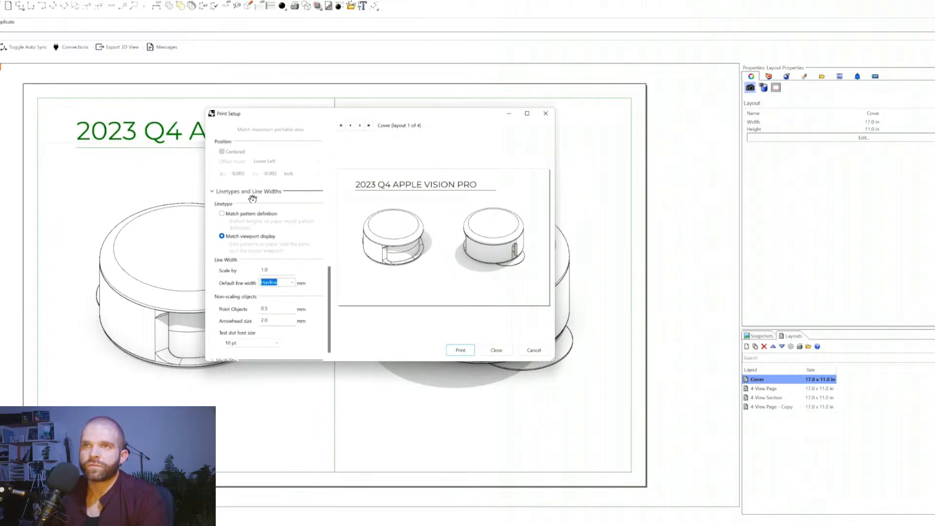
pyautogui.scroll(-1, 234, 286)
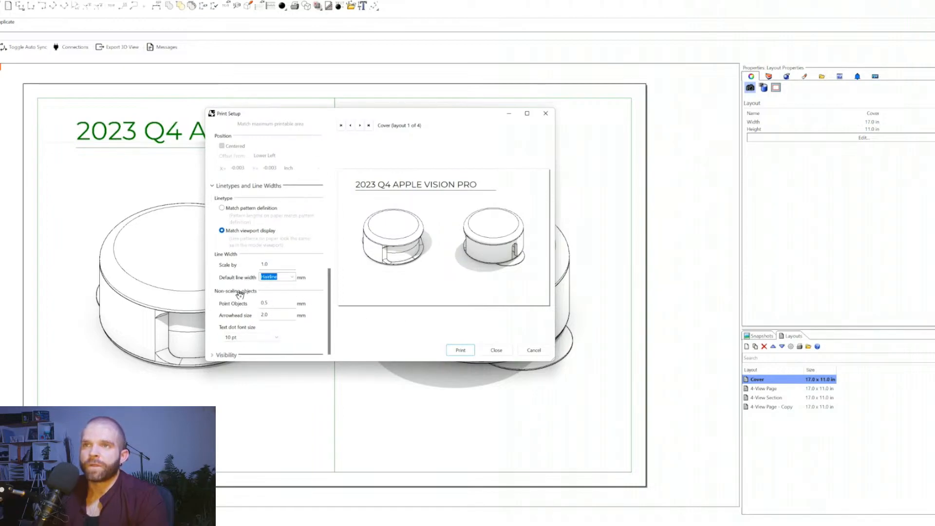
pyautogui.click(225, 355)
pyautogui.scroll(-5, 276, 313)
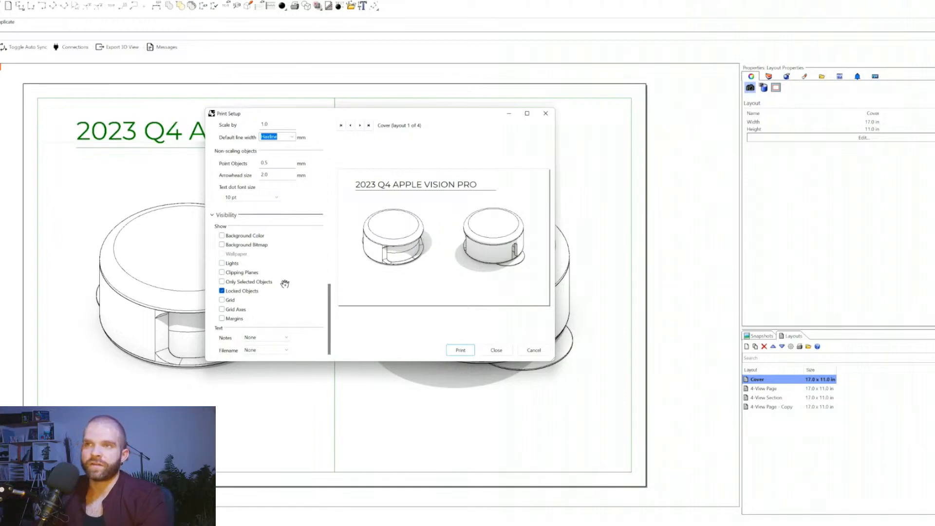
pyautogui.scroll(3, 292, 224)
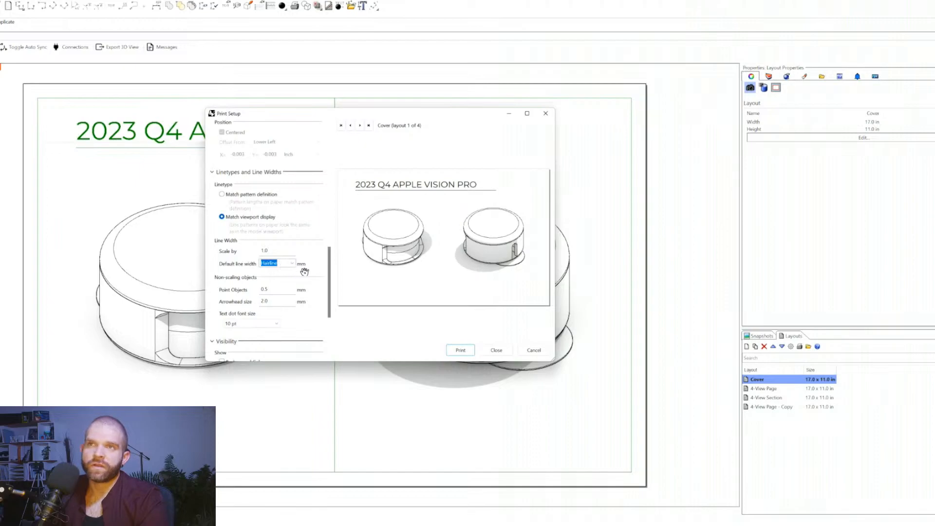
pyautogui.scroll(-3, 327, 269)
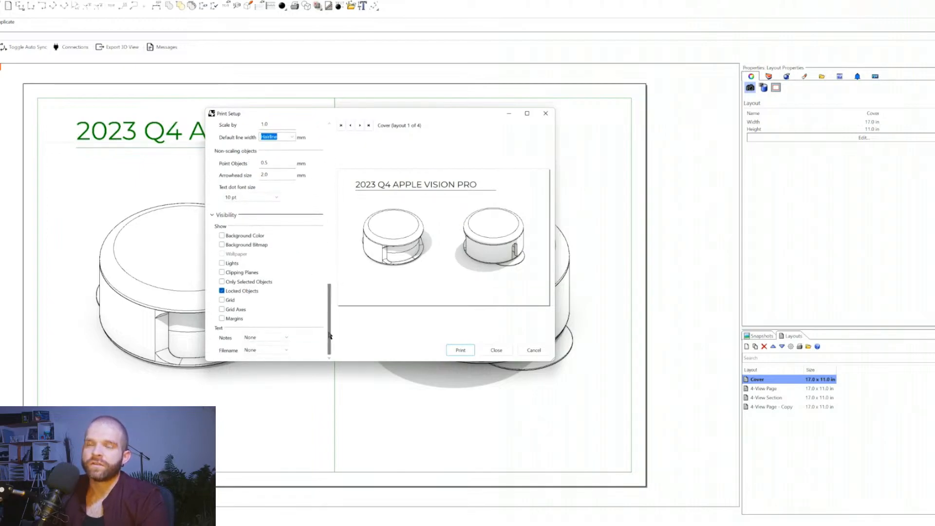
# - Preview the layouts up to 4-View Section and set the print's output color to Black and White
pyautogui.click(359, 126)
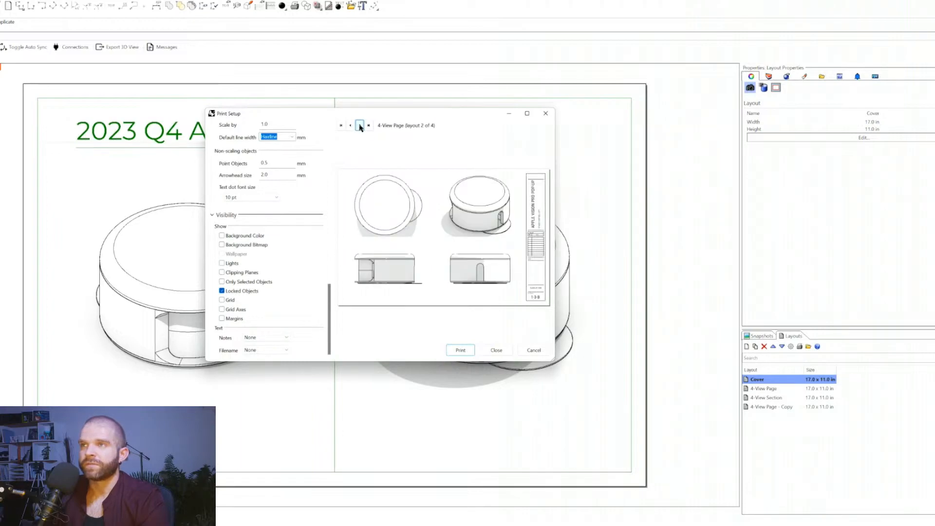
pyautogui.click(359, 127)
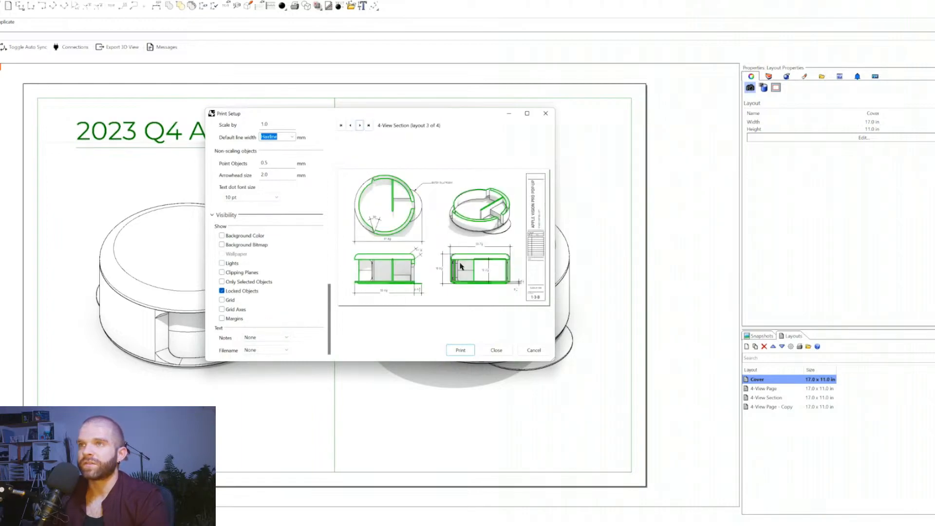
pyautogui.moveTo(329, 311); pyautogui.dragTo(334, 178)
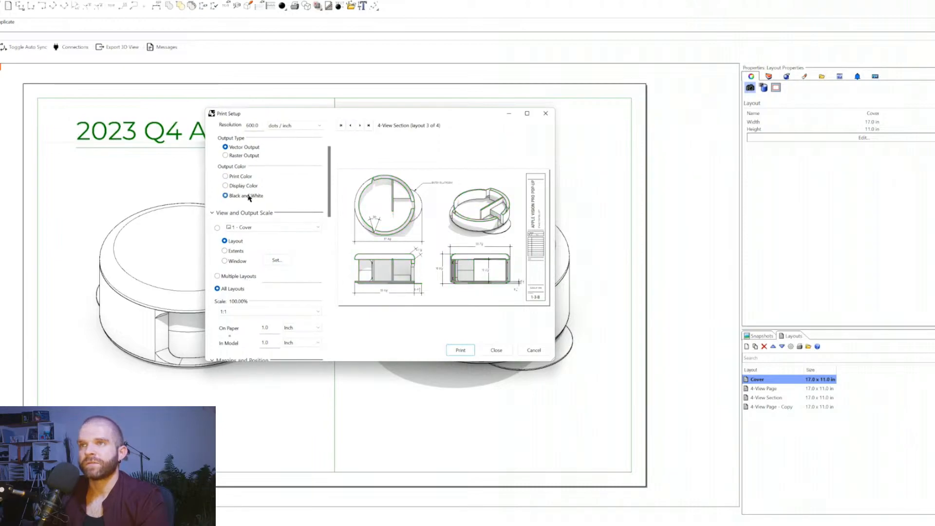
# - Check the black-and-white previews of all layouts through 4-View Page - Copy, enlarging the print setup window for a bigger preview
pyautogui.click(350, 126)
pyautogui.click(350, 125)
pyautogui.click(360, 126)
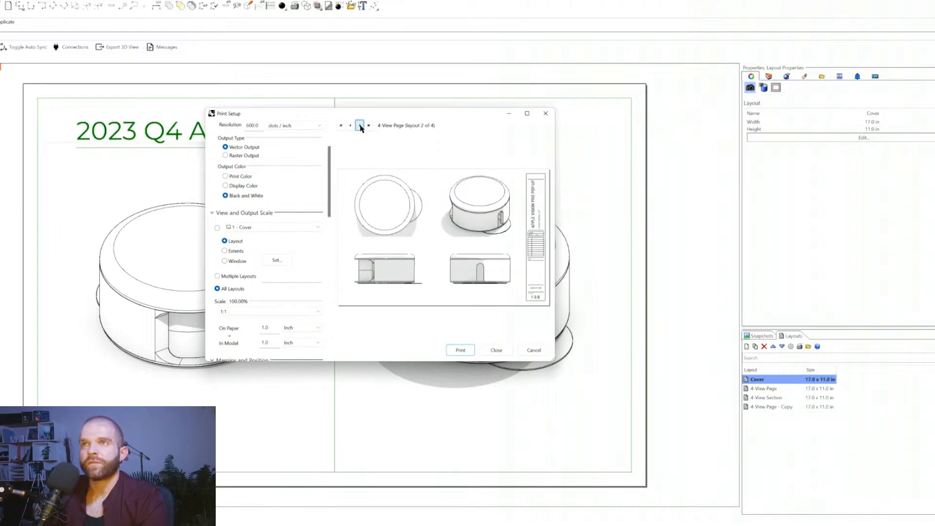
pyautogui.click(360, 126)
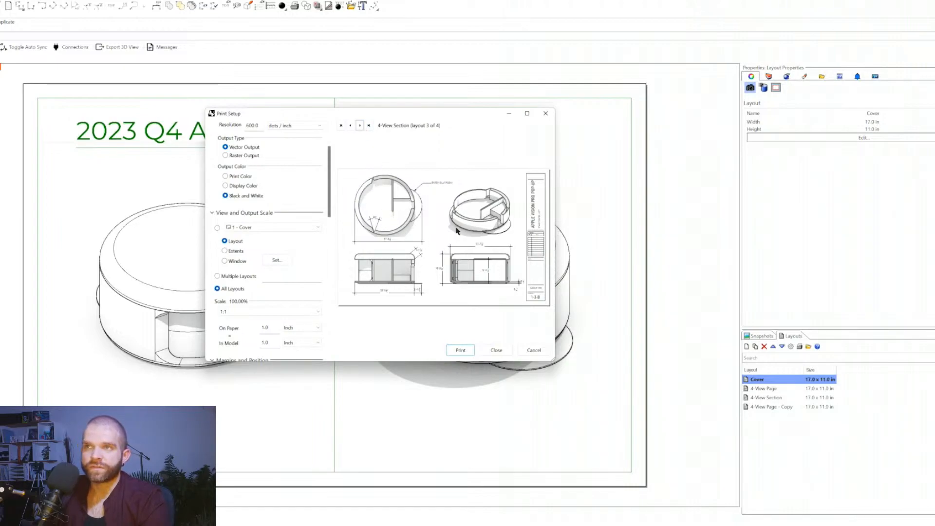
pyautogui.click(360, 126)
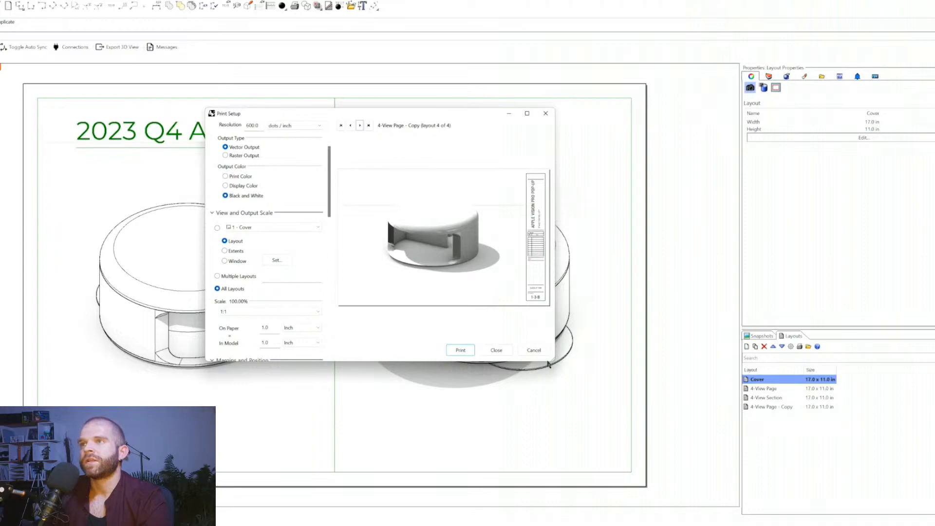
pyautogui.moveTo(550, 361); pyautogui.dragTo(594, 428)
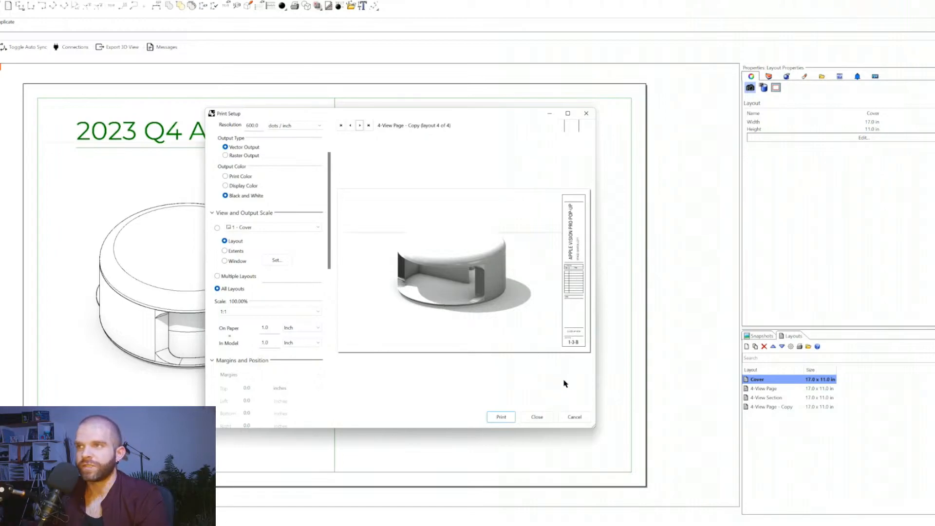
pyautogui.moveTo(595, 428); pyautogui.dragTo(669, 428)
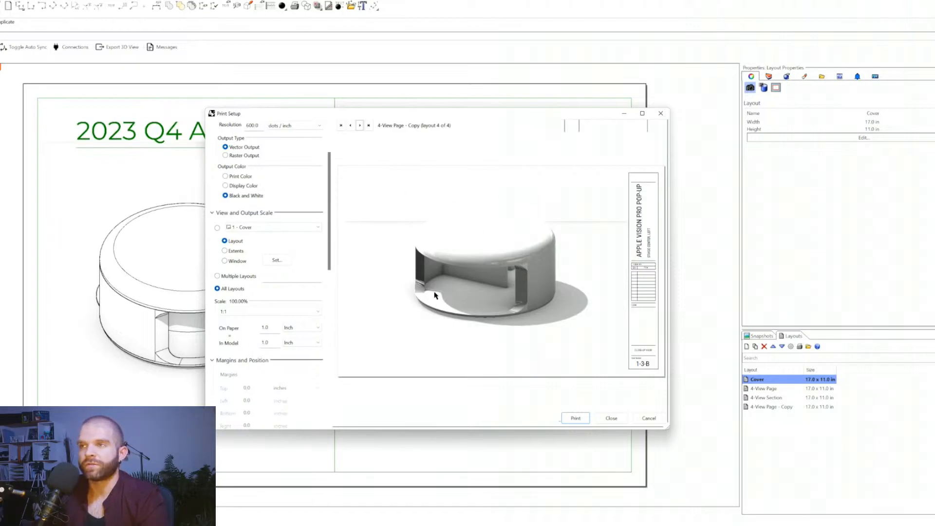
# - Print all layouts to a PDF file named "Schematic Drawing Set" in the 23-06-13 Apple VR Case Study 1 folder
pyautogui.click(576, 418)
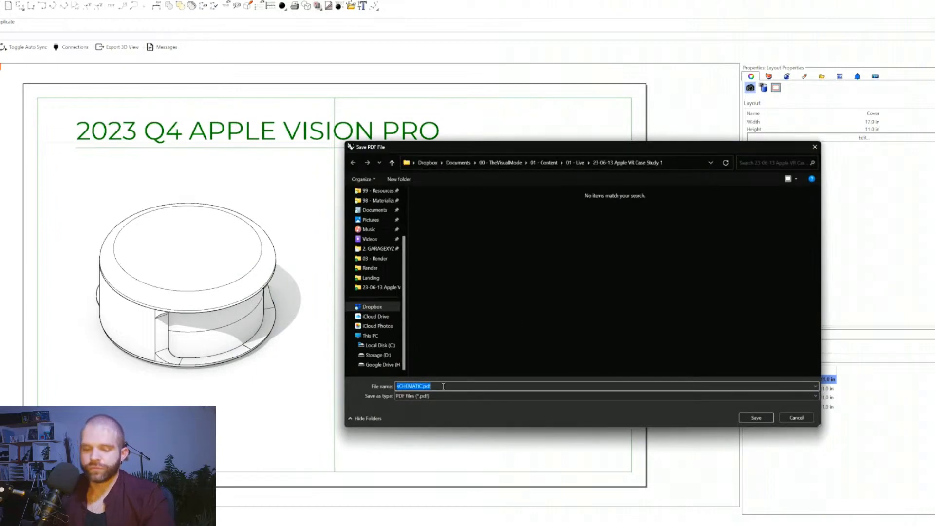
pyautogui.press('capslock')
pyautogui.write('Schehematic Drawing Set')
pyautogui.press('Return')
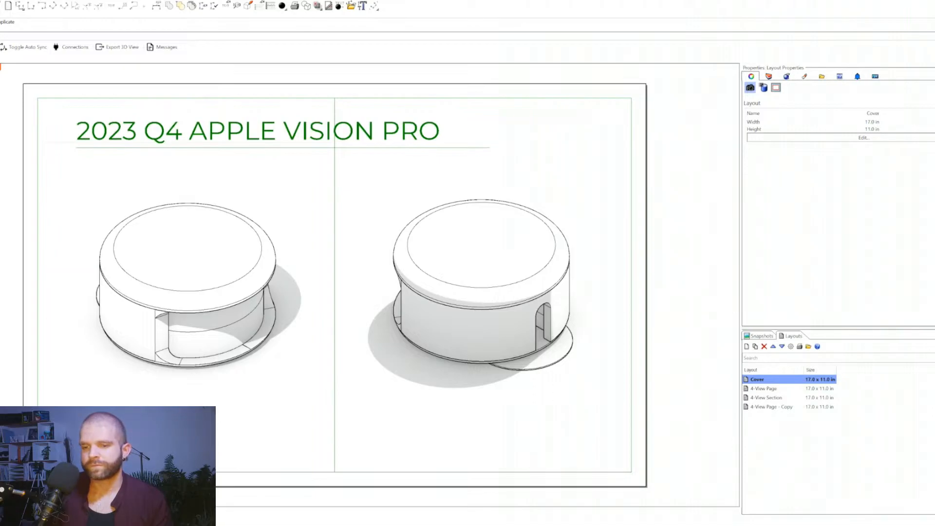
# - Switch to File Explorer and go to 00 - TheVisualMode > 01 - Content > 01 - Live > 23-06-13 Apple VR Case Study 1
pyautogui.moveTo(0, 38); pyautogui.dragTo(428, 109)
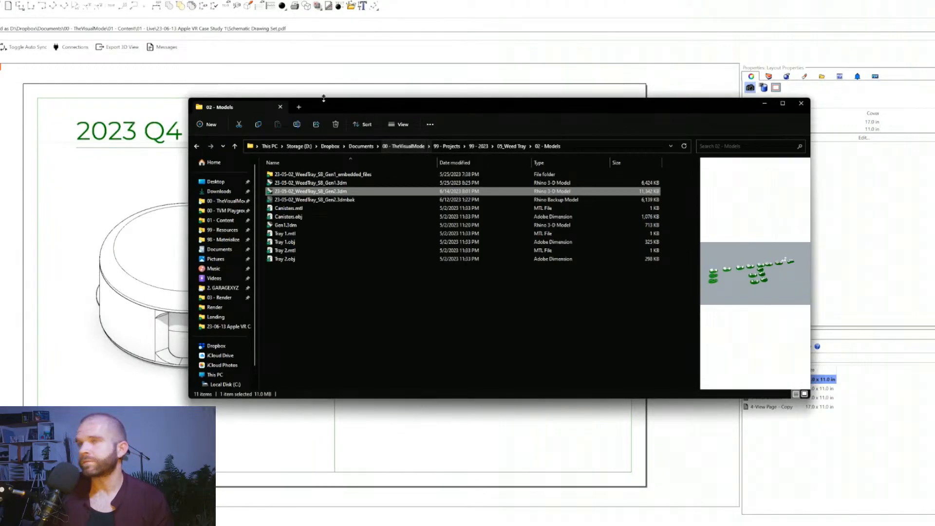
pyautogui.click(476, 146)
pyautogui.click(414, 146)
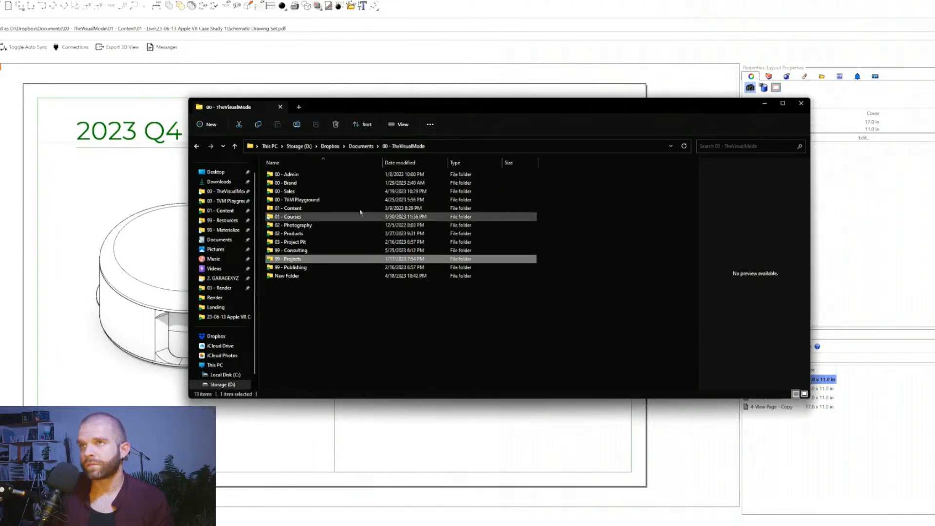
pyautogui.doubleClick(336, 209)
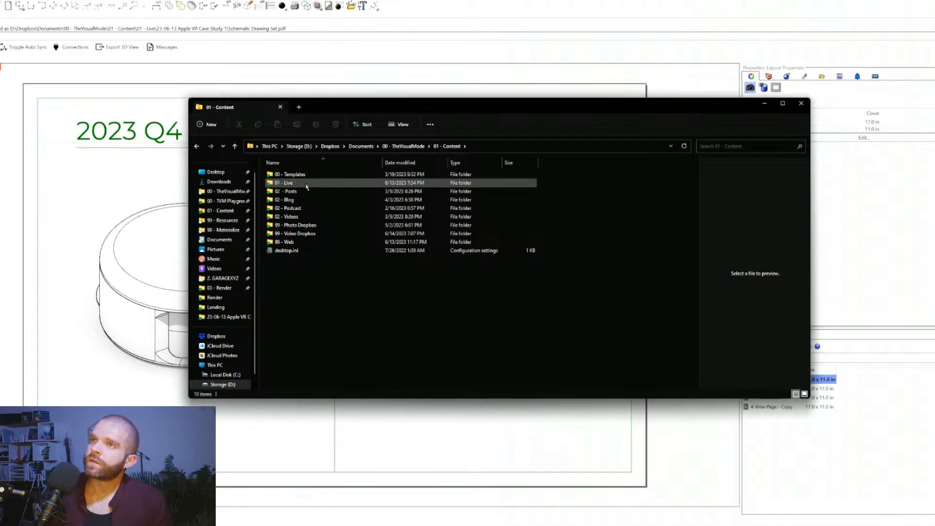
pyautogui.doubleClick(306, 184)
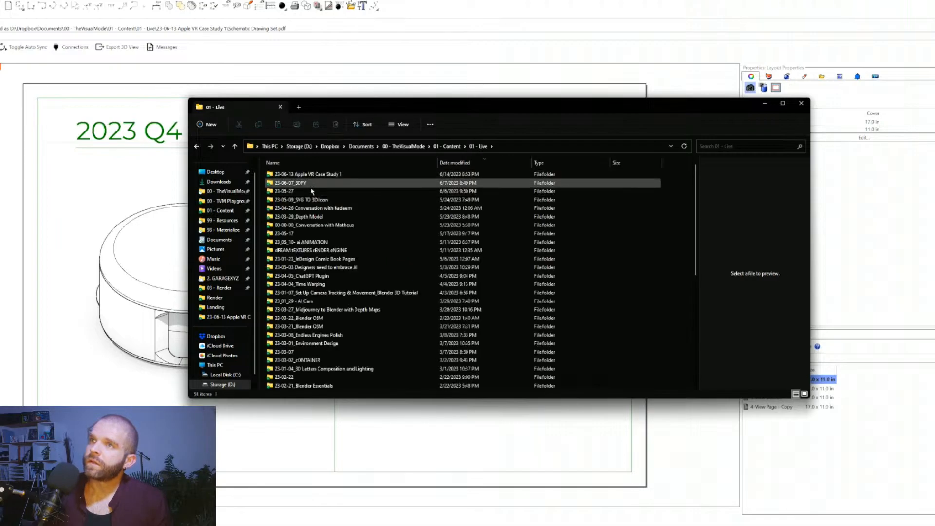
pyautogui.doubleClick(306, 174)
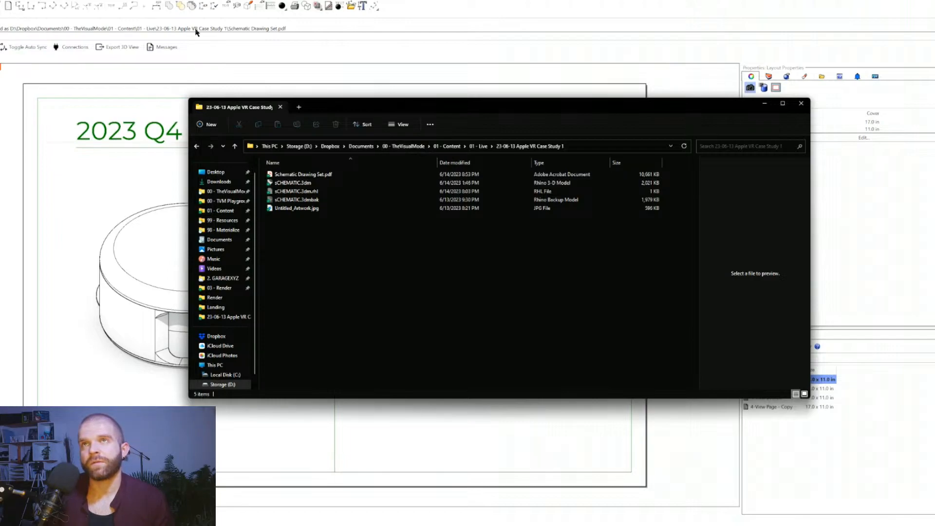
# - Open Schematic Drawing Set.pdf in Acrobat and hide the tools pane to give the pages more room
pyautogui.click(609, 175)
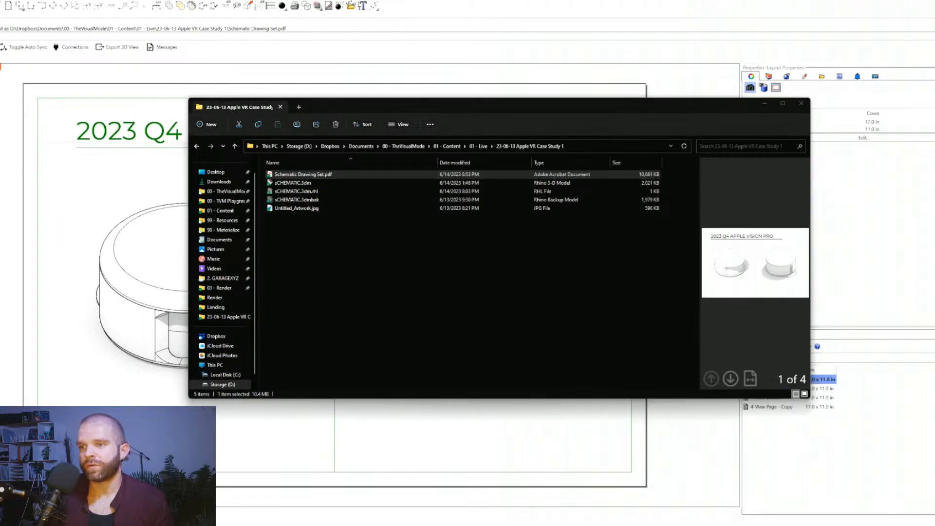
pyautogui.press('Return')
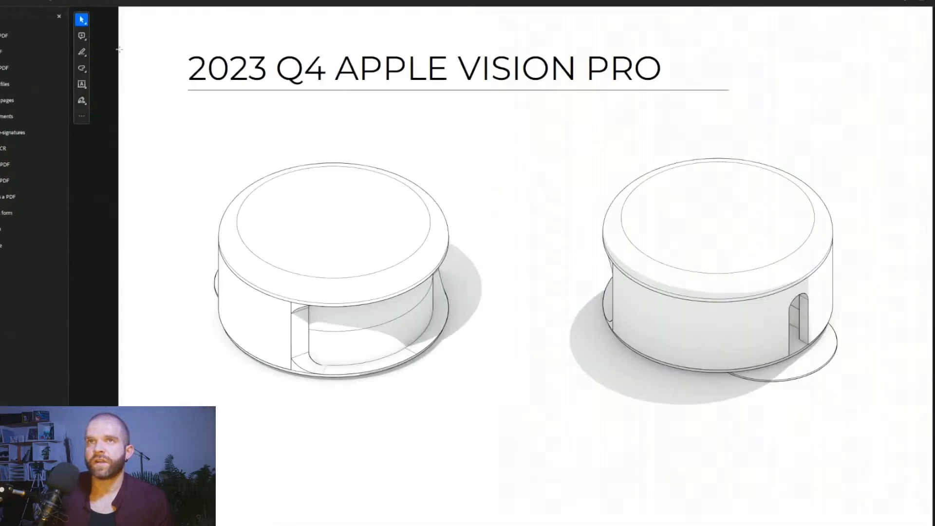
pyautogui.click(58, 17)
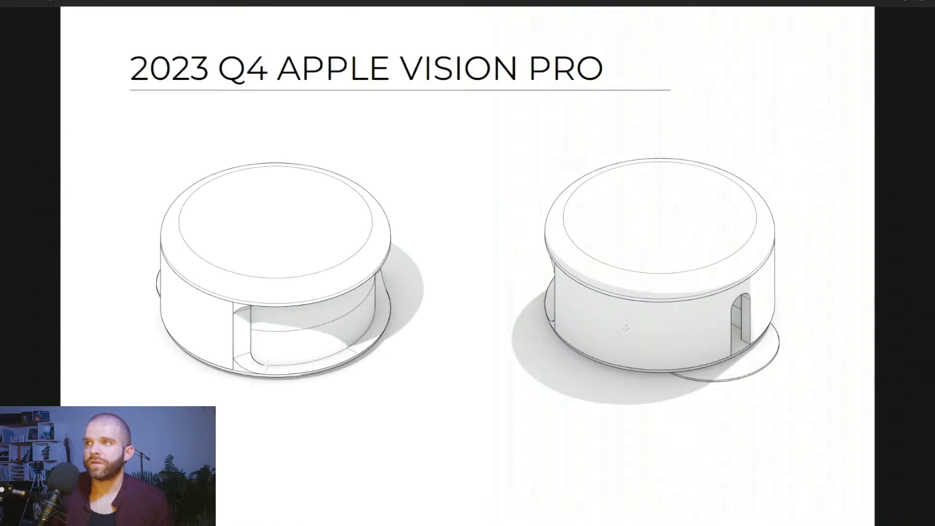
# - Look through the PDF's pages, comparing the cover, the 4-view page and the dimensioned section page
pyautogui.scroll(-1, 586, 317)
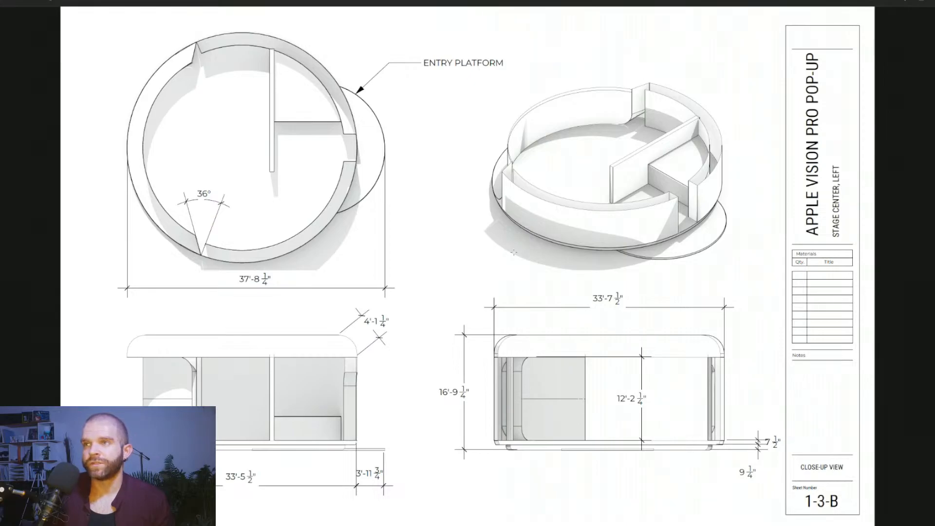
pyautogui.scroll(-1, 467, 303)
pyautogui.scroll(1, 474, 315)
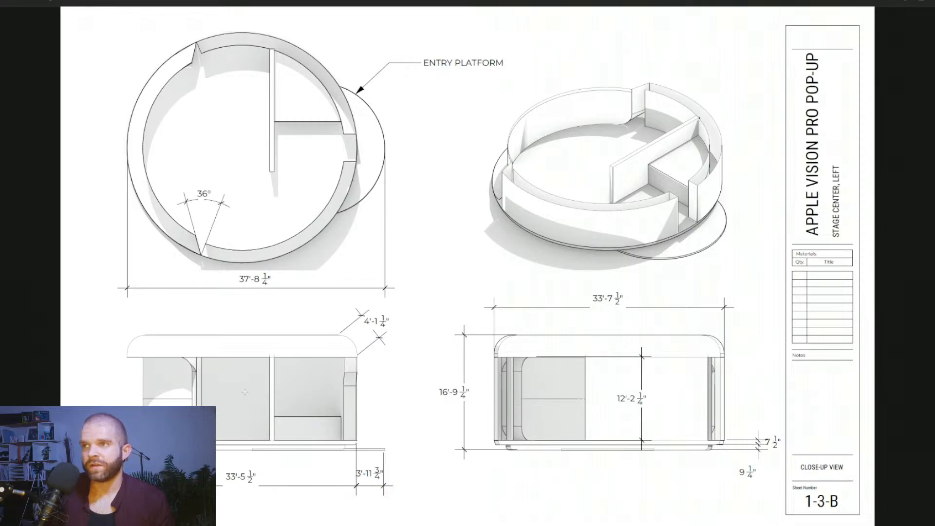
pyautogui.scroll(-1, 359, 411)
pyautogui.scroll(2, 361, 395)
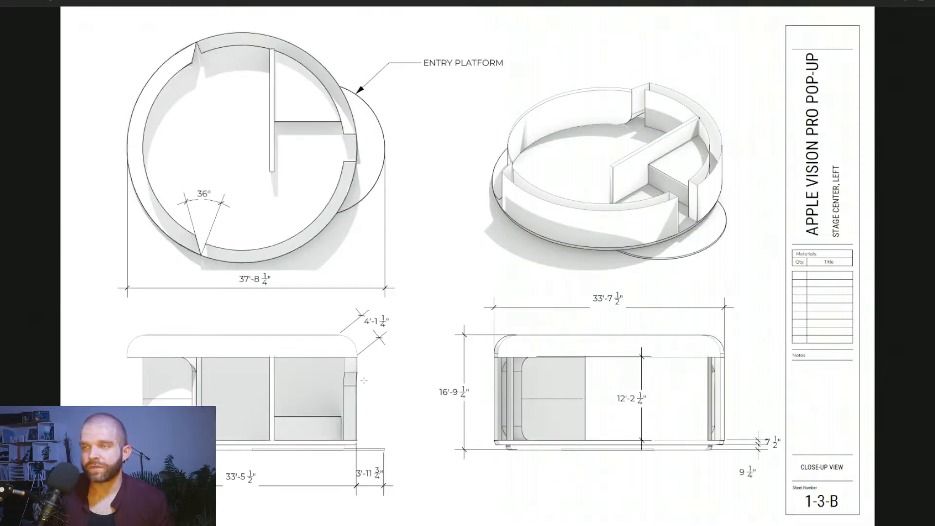
pyautogui.scroll(1, 363, 380)
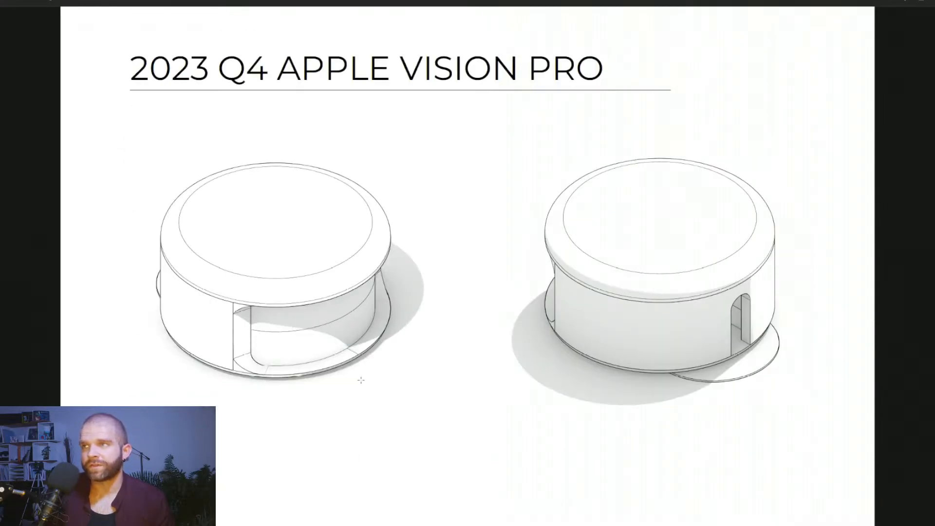
pyautogui.scroll(-2, 362, 370)
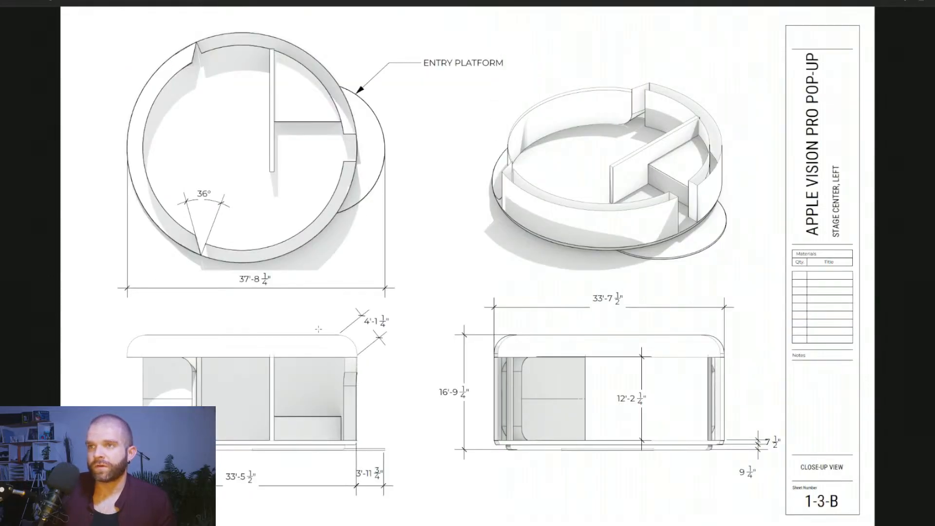
pyautogui.click(378, 410)
pyautogui.click(382, 410)
pyautogui.scroll(2, 412, 412)
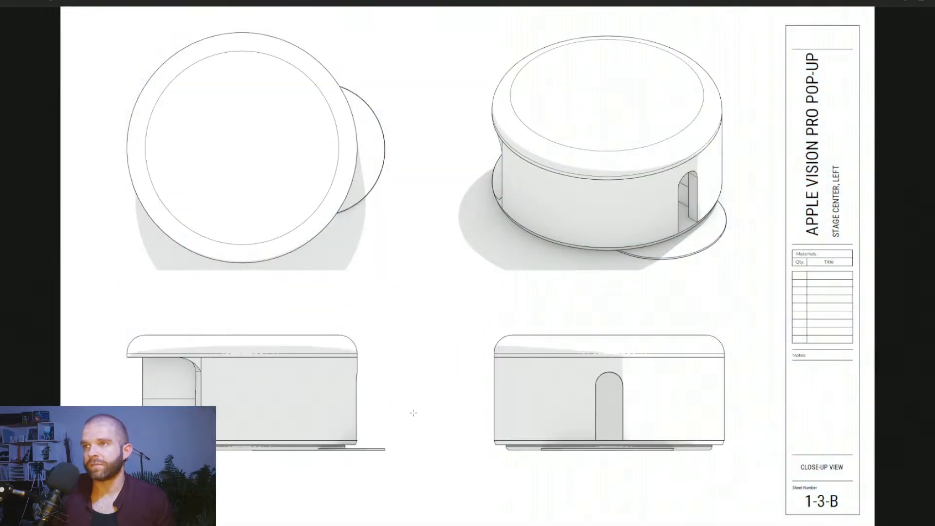
pyautogui.scroll(-2, 413, 413)
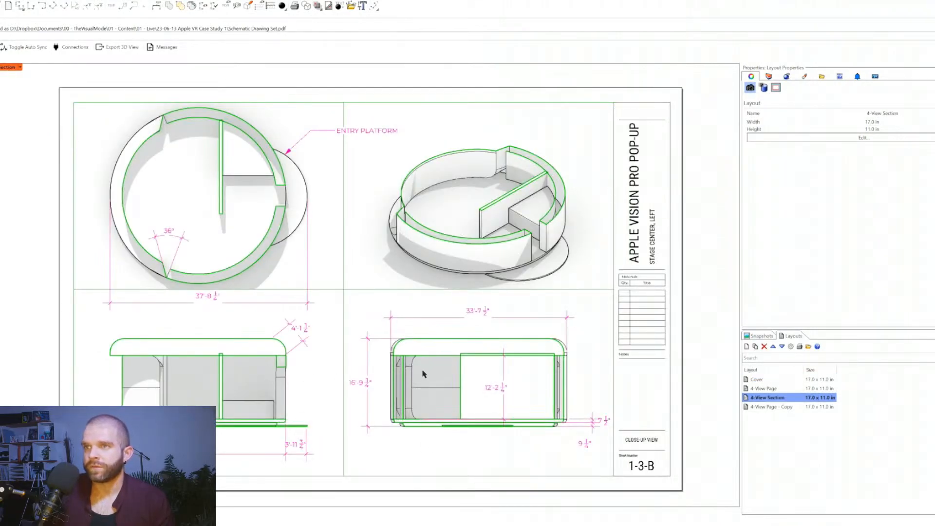
# - Back in Rhino's 4-View Section layout, add a layer named "99 - Hatch" under the 99 - Sheets layer
pyautogui.scroll(5, 397, 382)
pyautogui.scroll(-3, 395, 405)
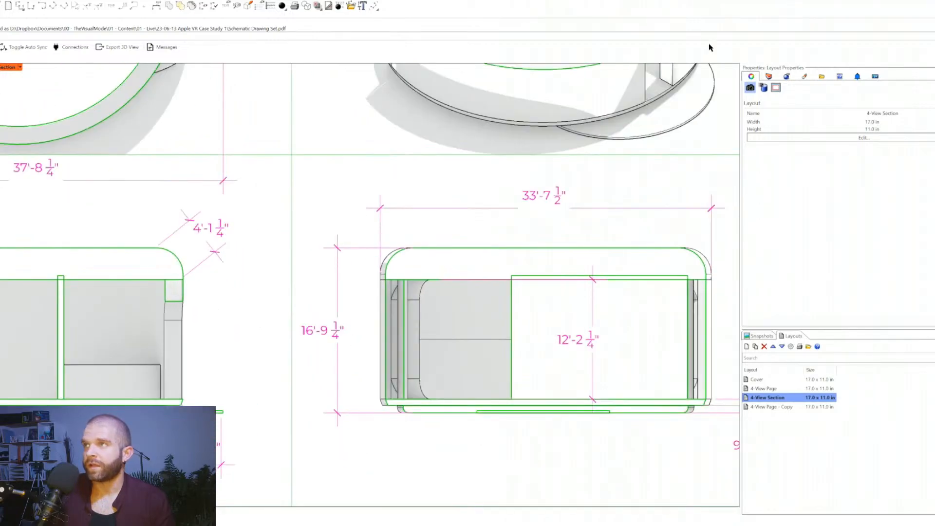
pyautogui.click(768, 77)
pyautogui.click(756, 87)
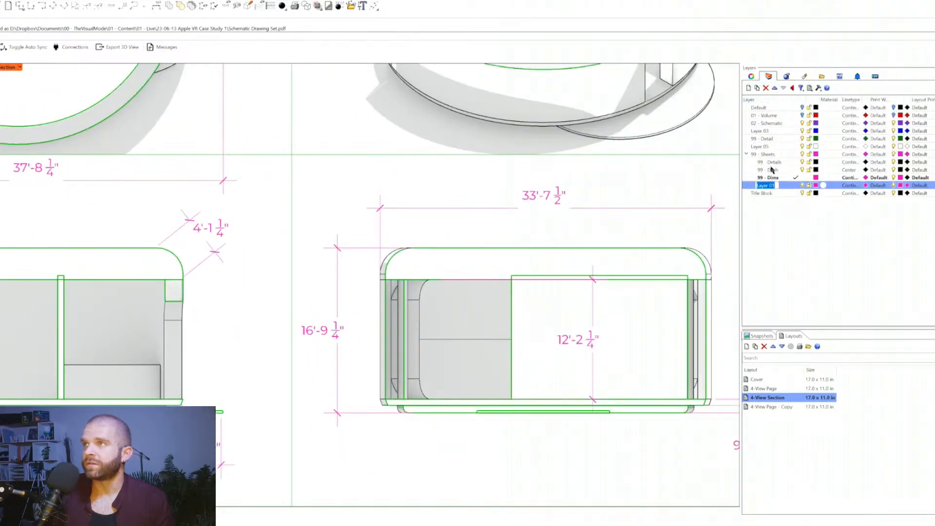
pyautogui.write('99 - H')
pyautogui.press('capslock')
pyautogui.write('atch')
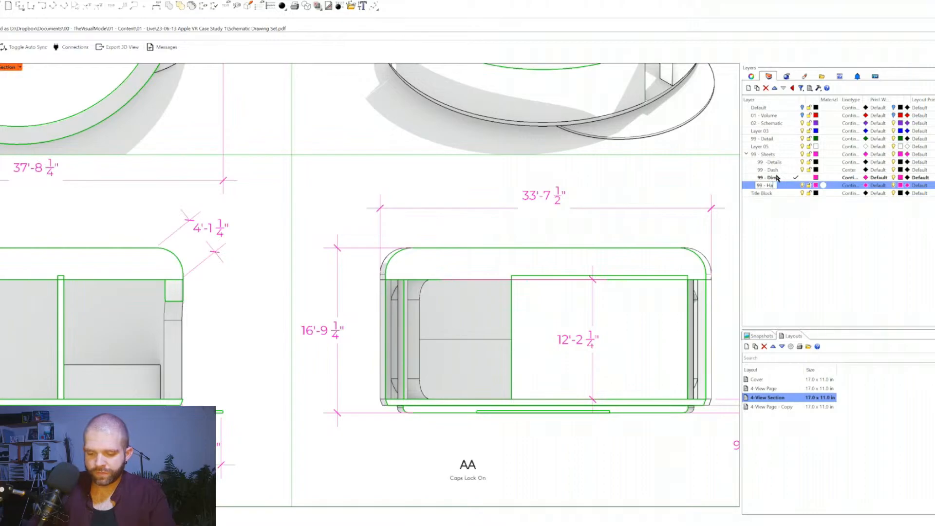
pyautogui.press('Return')
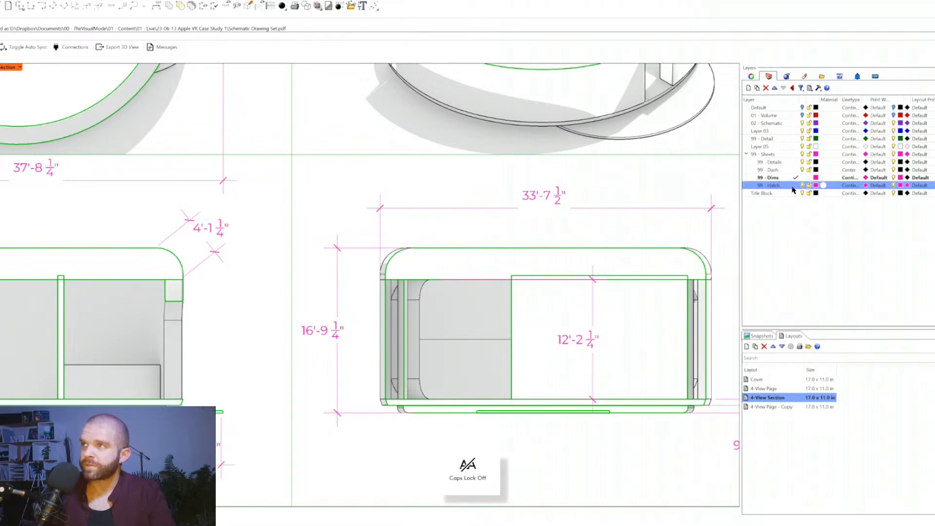
# - Make 99 - Hatch the current layer and draw a rectangle over the leftmost cut wall in the 4-View Section's lower-right view
pyautogui.click(795, 186)
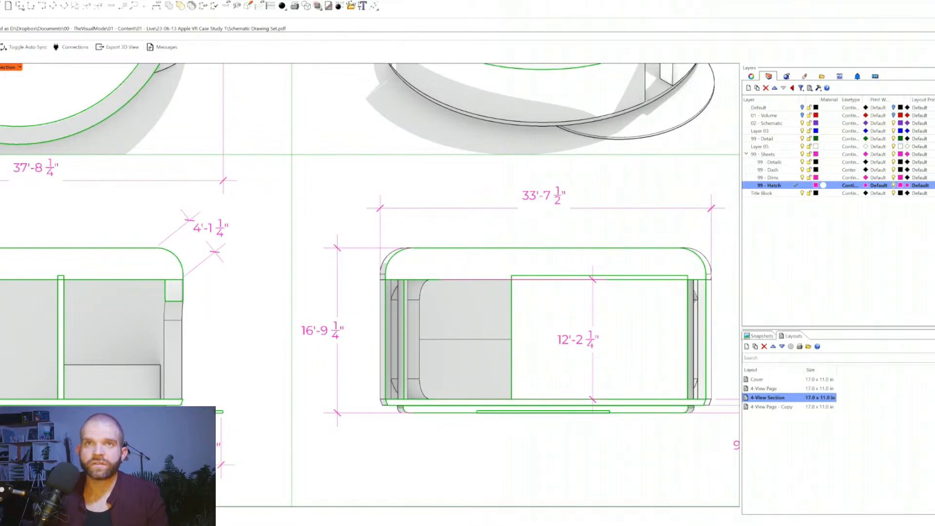
pyautogui.press('Return')
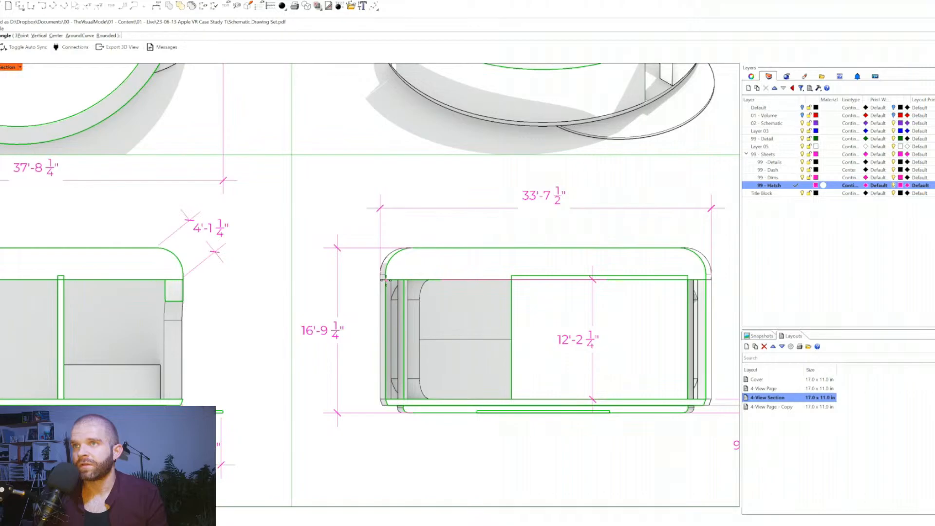
pyautogui.click(382, 279)
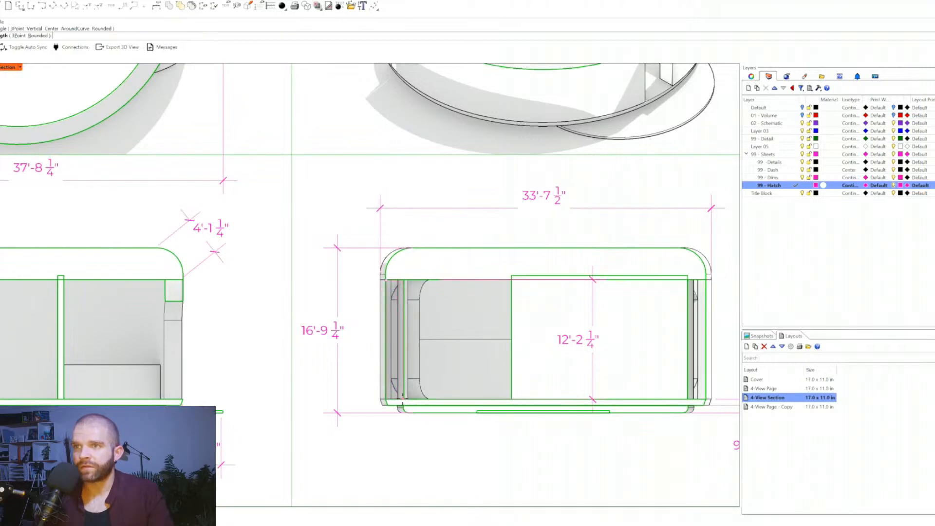
pyautogui.click(403, 400)
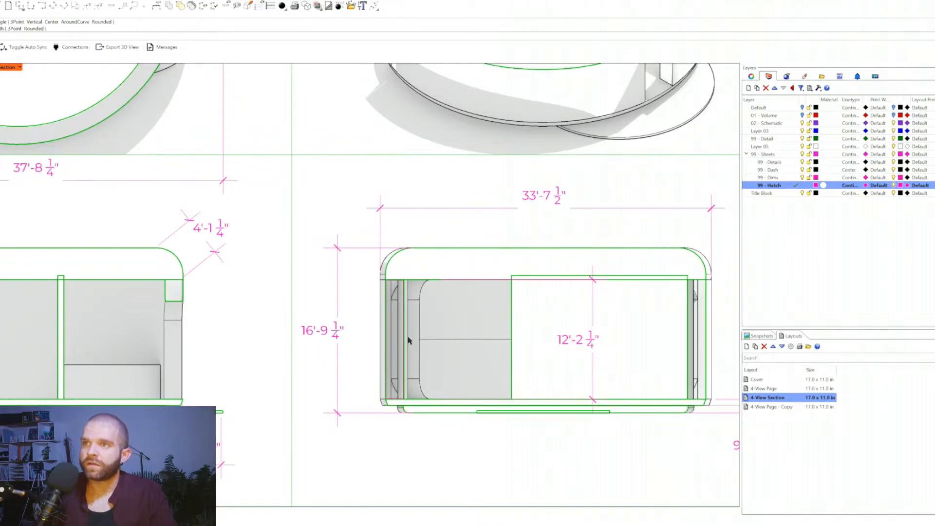
# - Hatch the new wall rectangle with the Solid pattern
pyautogui.click(390, 348)
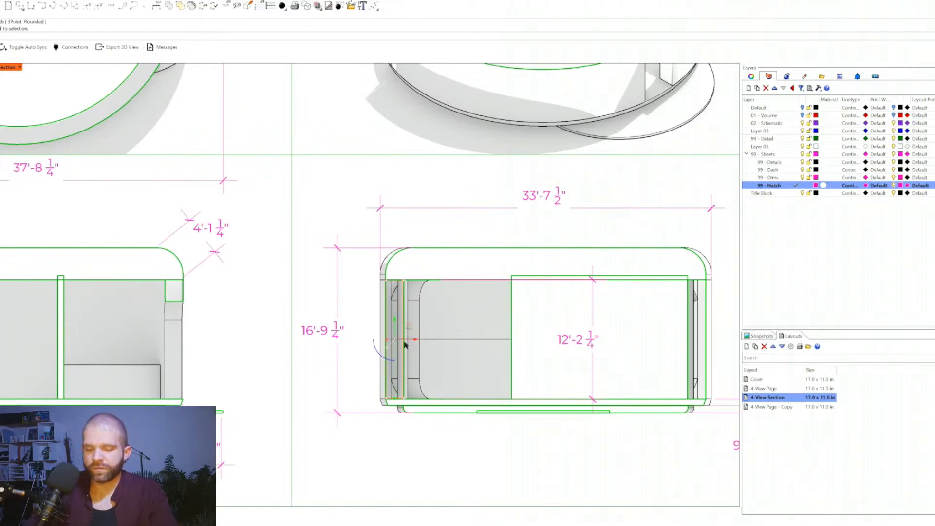
pyautogui.press('Return')
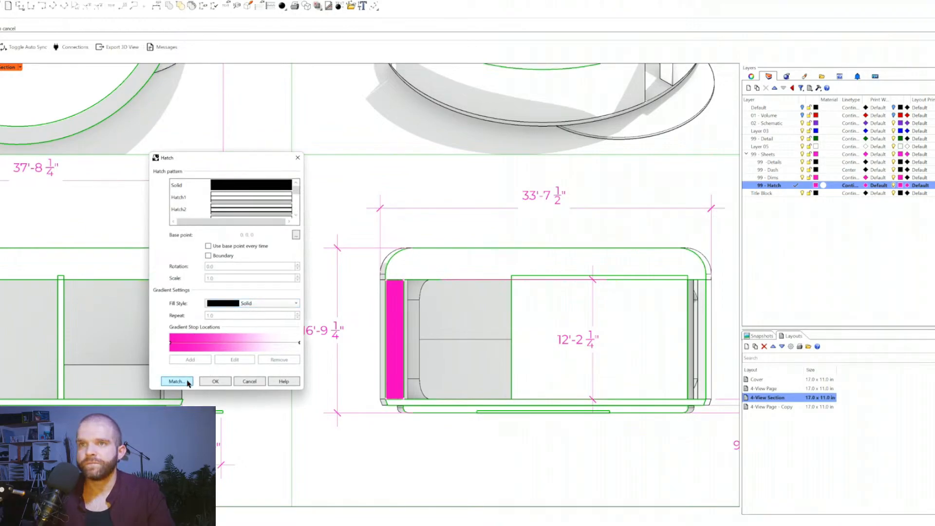
pyautogui.click(214, 381)
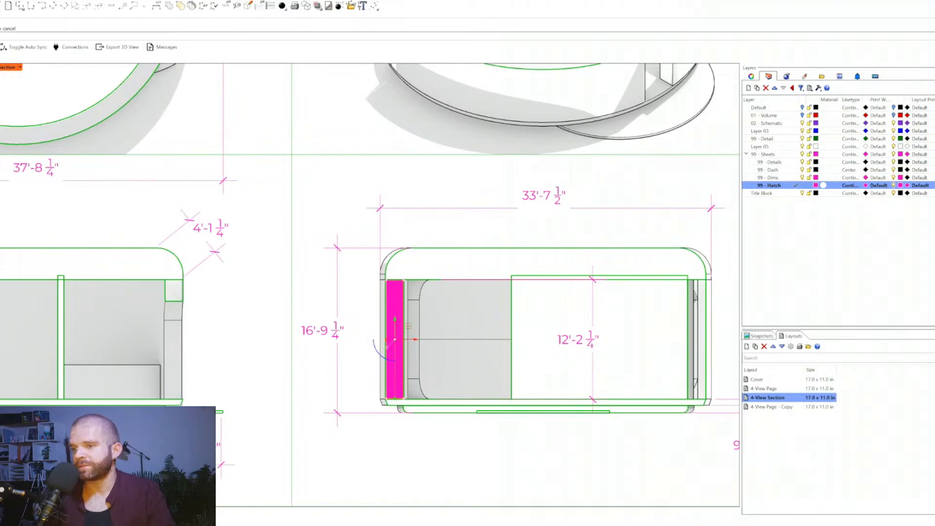
pyautogui.click(445, 443)
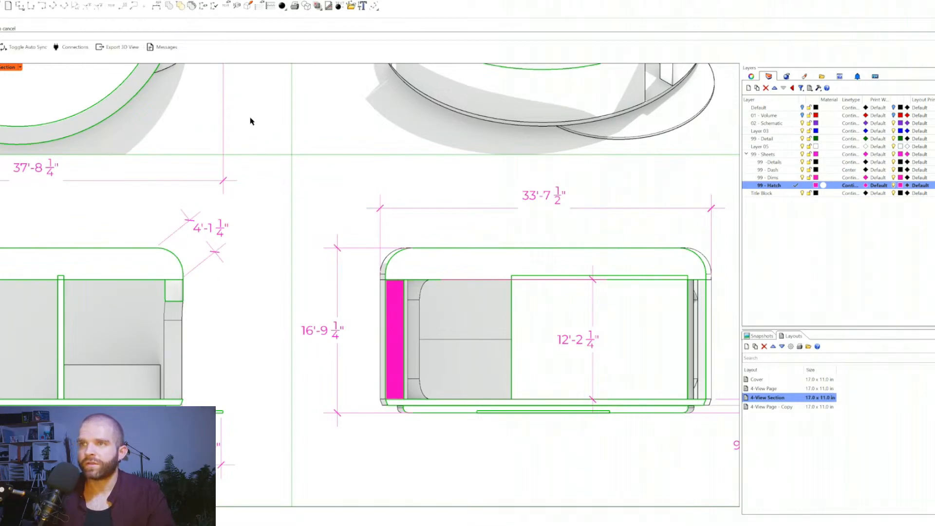
# - Preview the 4-View Section layout in Print Setup to check how the solid hatch prints, and close the setup without printing
pyautogui.press('Return')
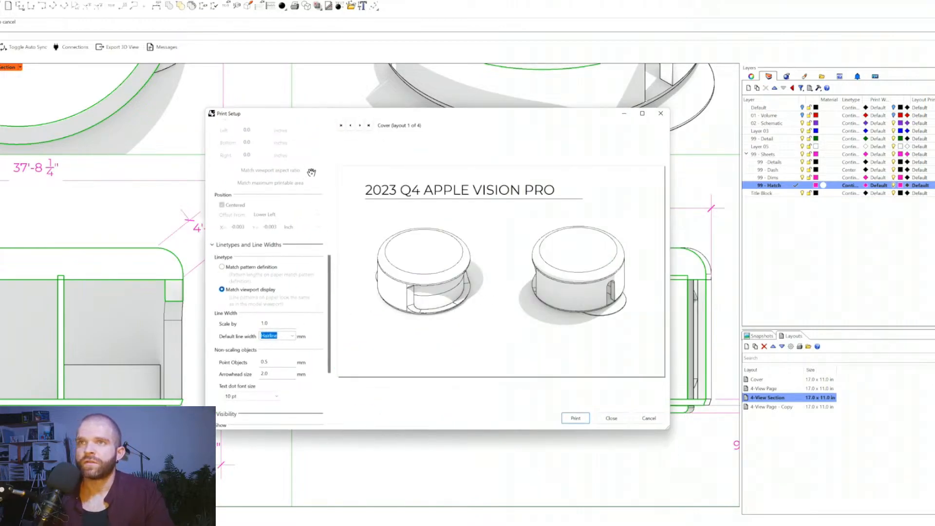
pyautogui.click(360, 125)
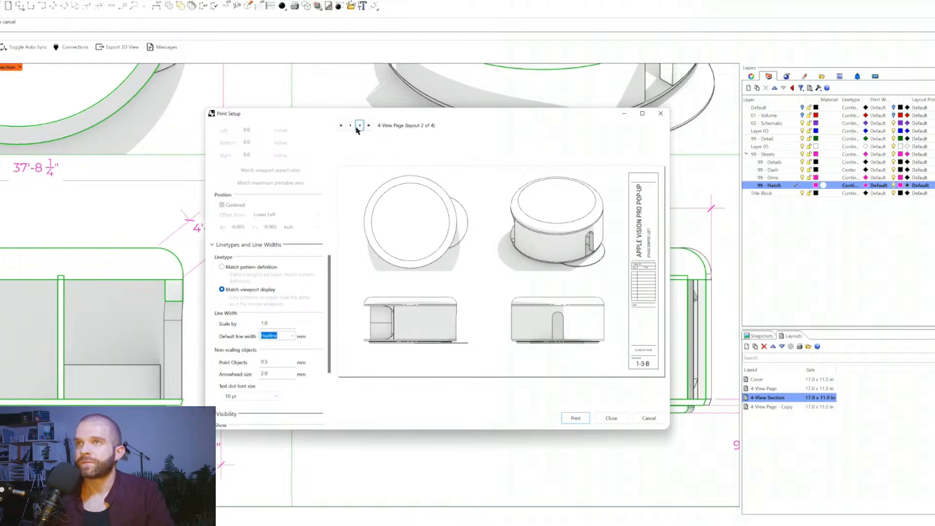
pyautogui.click(359, 126)
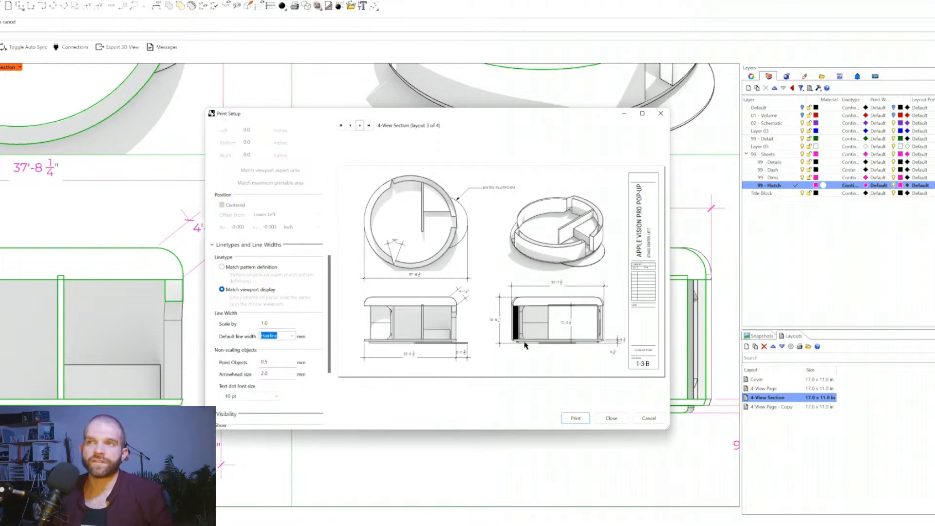
pyautogui.click(611, 418)
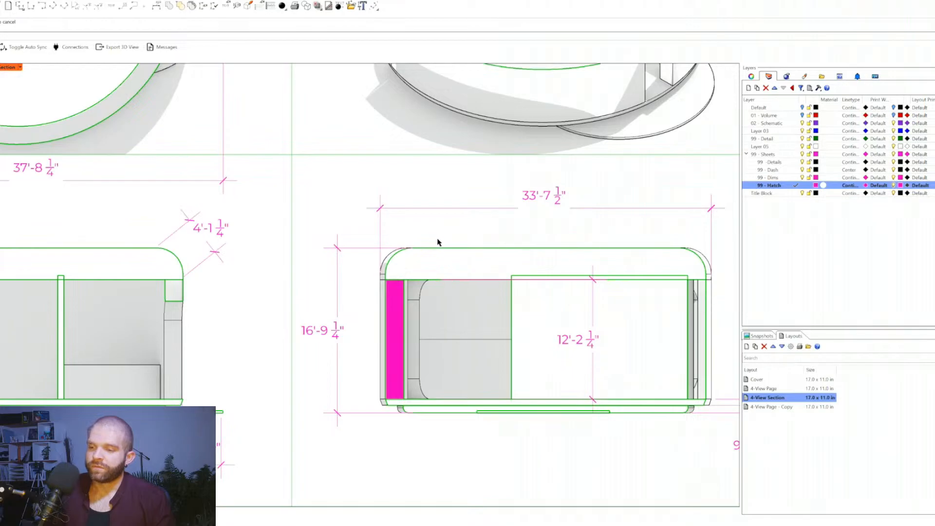
# - Look over the 4-View Section layout, the 3D model in perspective, and the 4-View Page - Copy and 4-View Page layouts
pyautogui.scroll(-5, 338, 262)
pyautogui.scroll(-4, 556, 419)
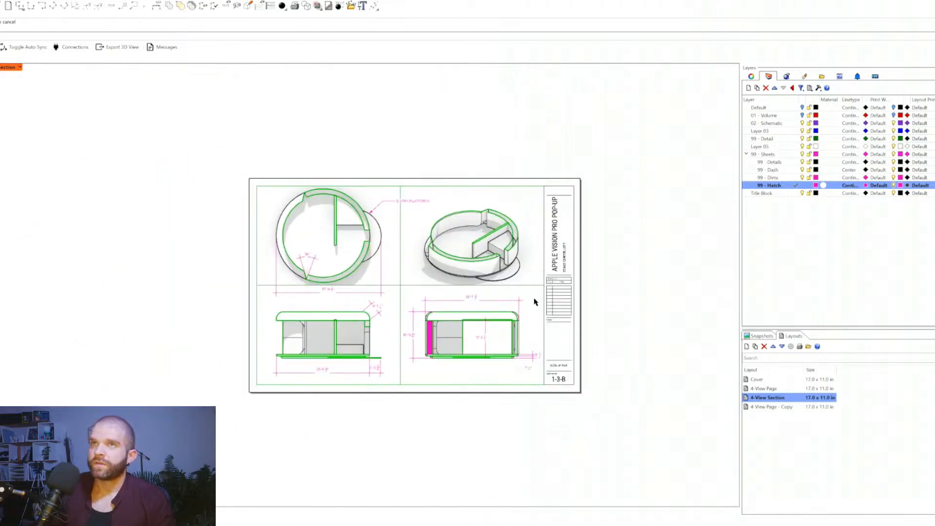
pyautogui.scroll(4, 533, 290)
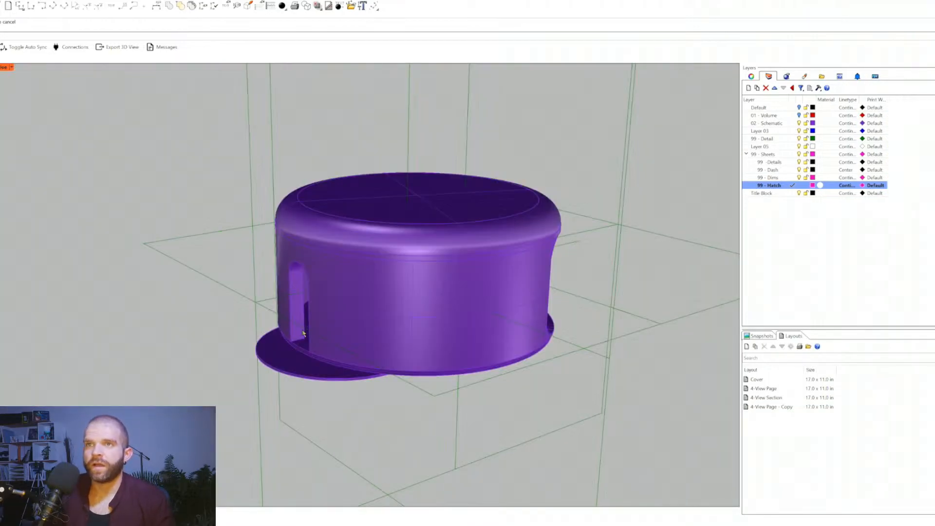
pyautogui.scroll(-3, 309, 315)
pyautogui.moveTo(309, 315); pyautogui.dragTo(387, 290, button='right')
pyautogui.scroll(3, 289, 324)
pyautogui.scroll(3, 289, 324)
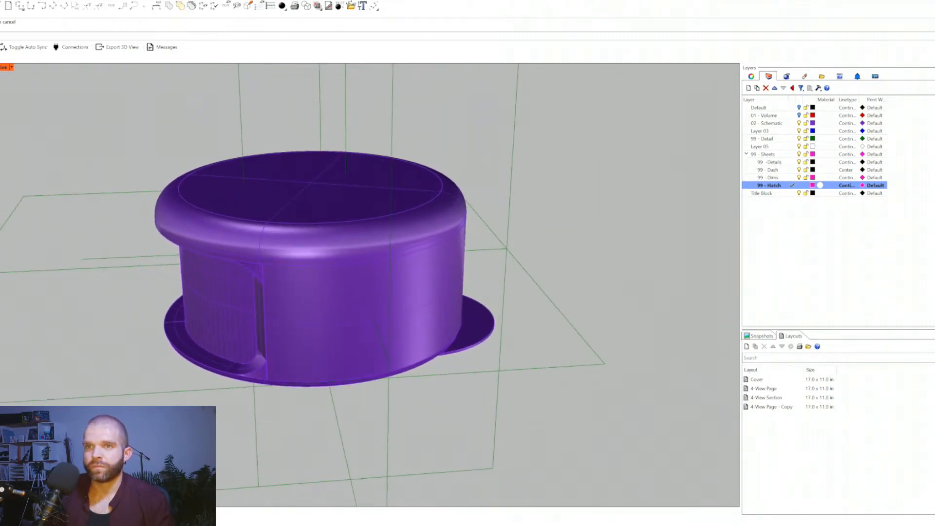
pyautogui.hotkey('ctrl', 'Tab')
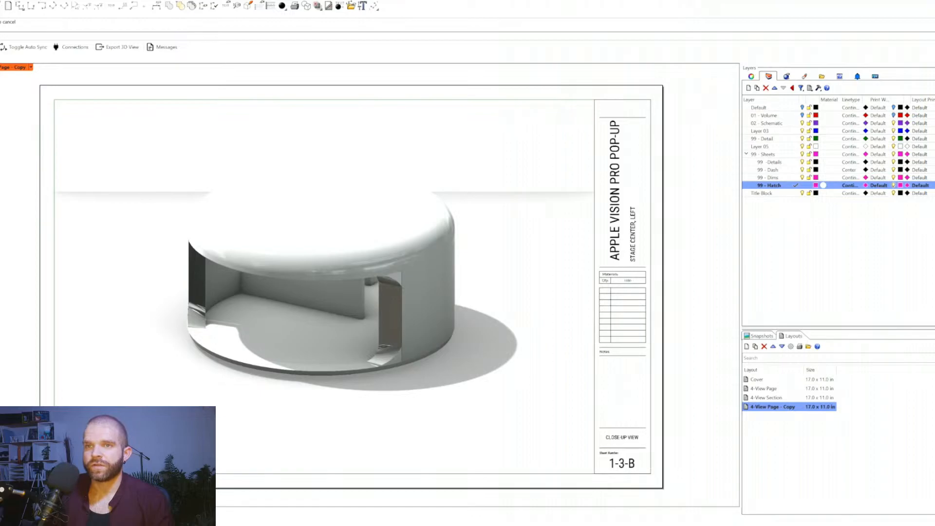
pyautogui.hotkey('ctrl', 'Tab')
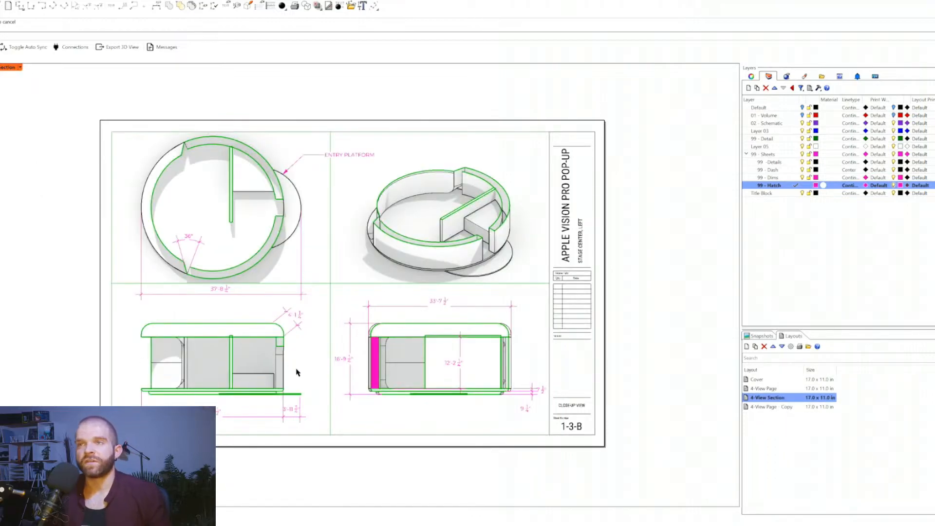
pyautogui.hotkey('ctrl', 'Tab')
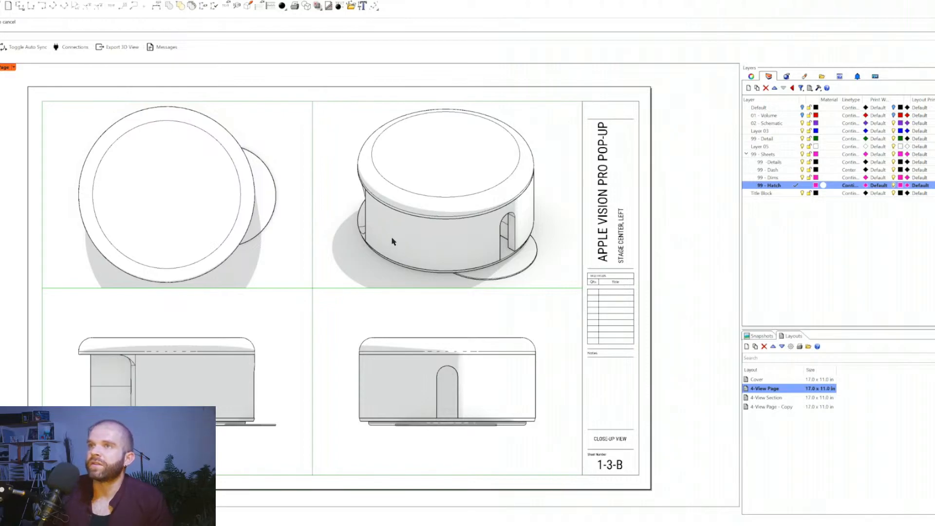
pyautogui.scroll(-2, 449, 263)
pyautogui.scroll(1, 282, 283)
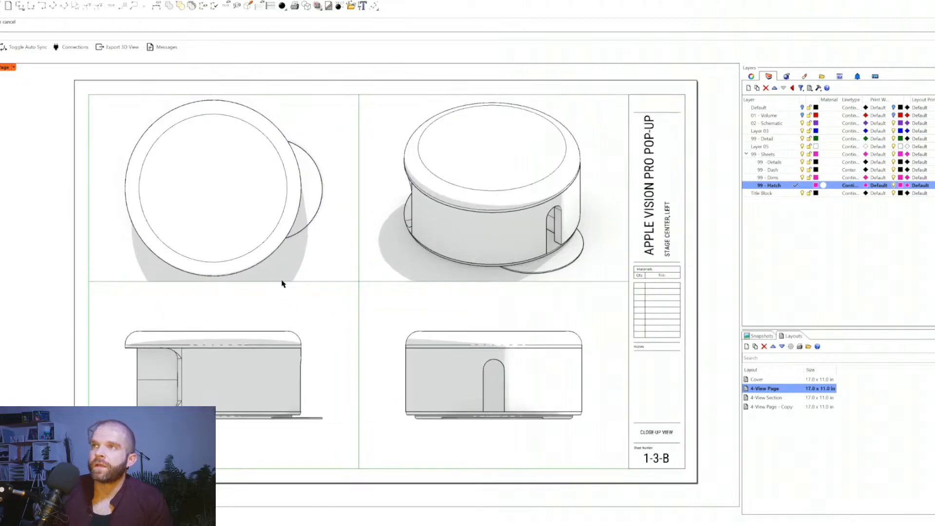